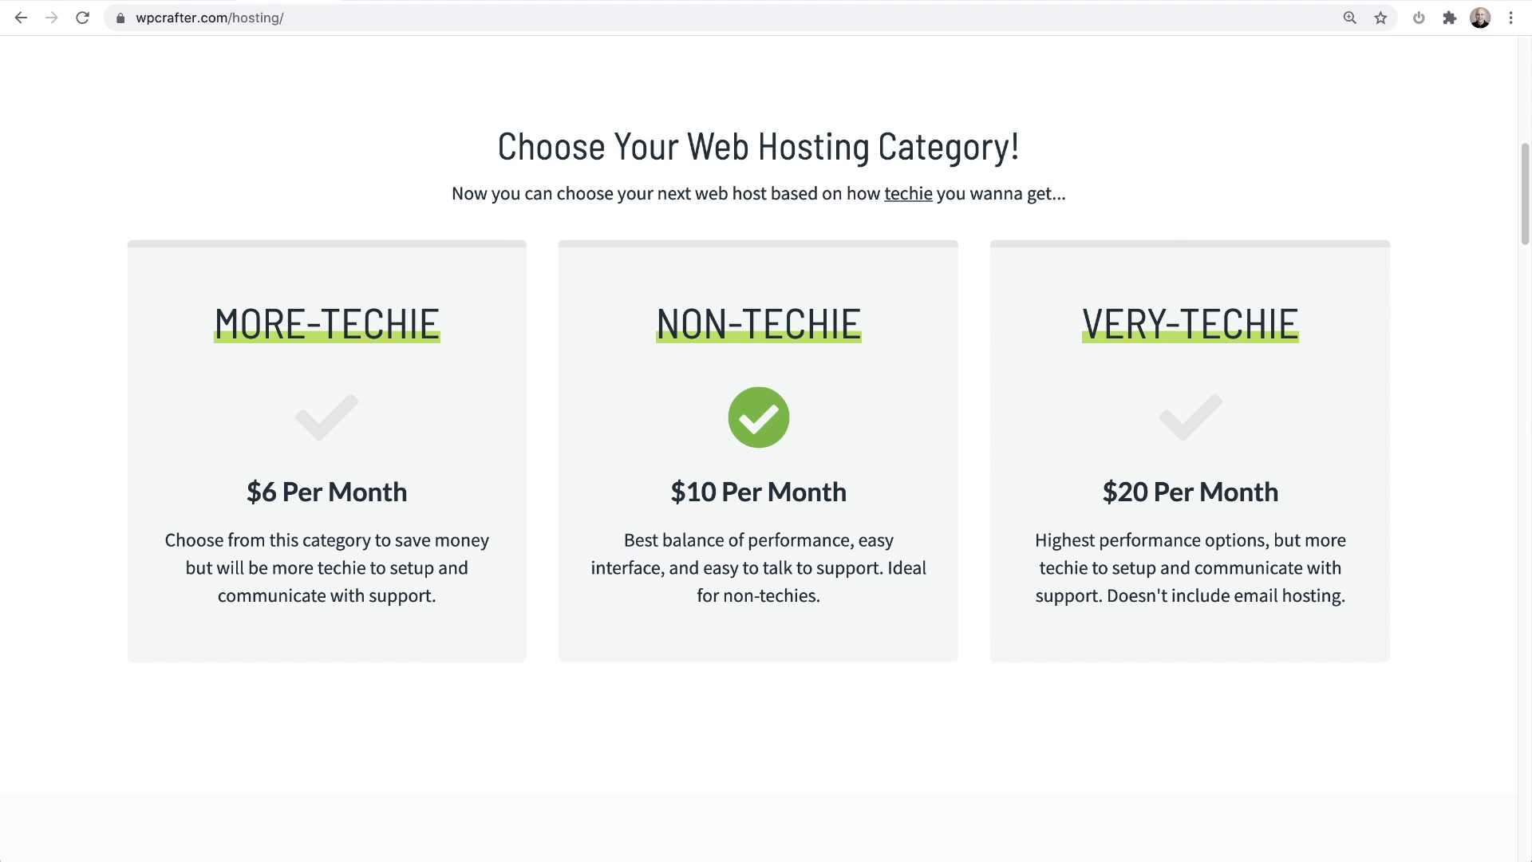
# - Review the web hosting categories and their recommended hosts, from the NameHero options down to SiteGround for non-techies
pyautogui.scroll(-15, 66, 512)
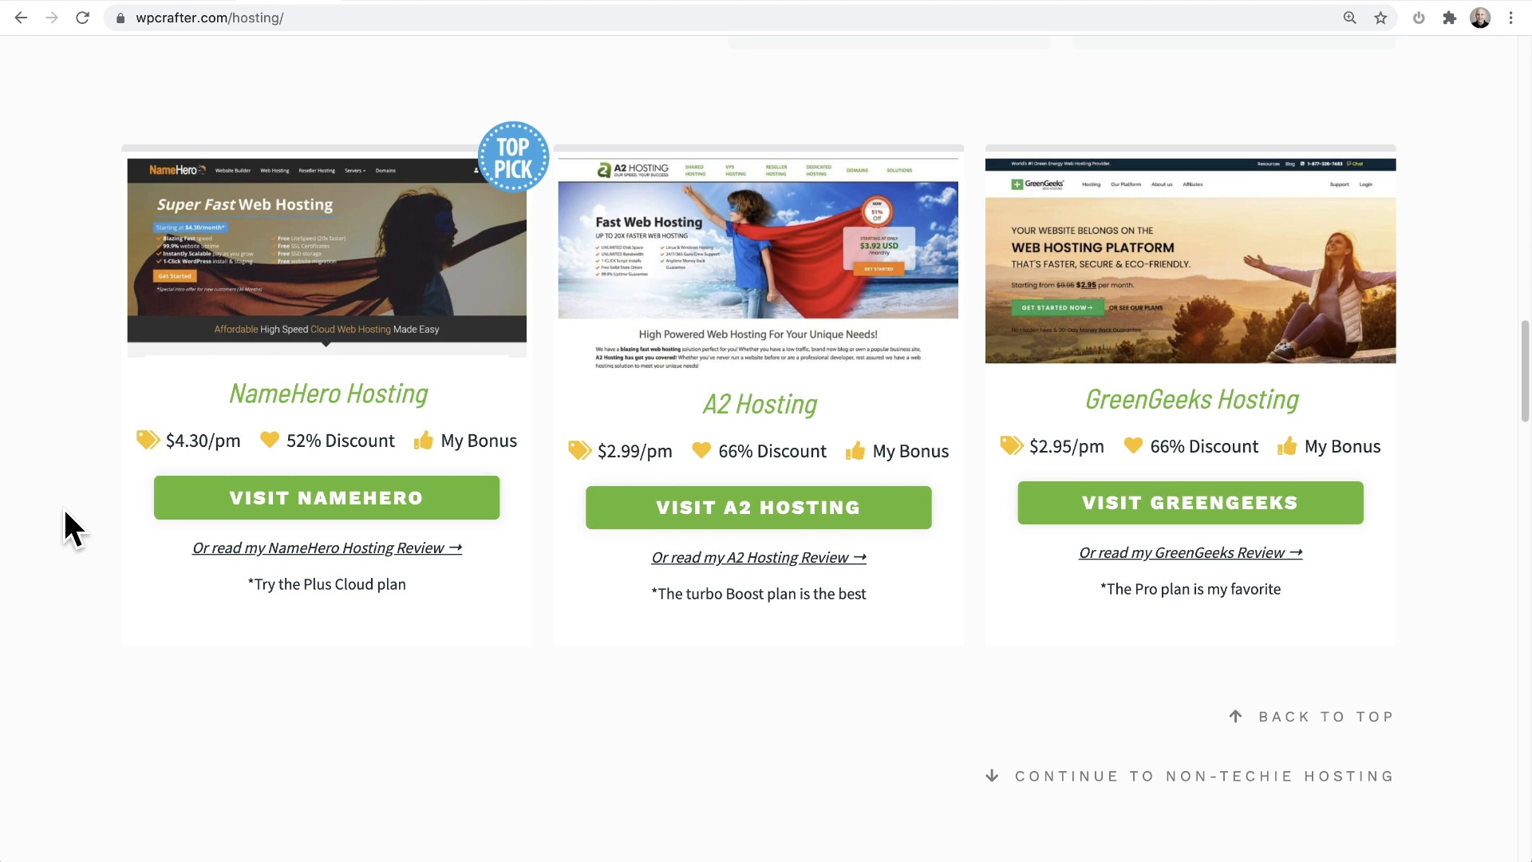
pyautogui.click(284, 393)
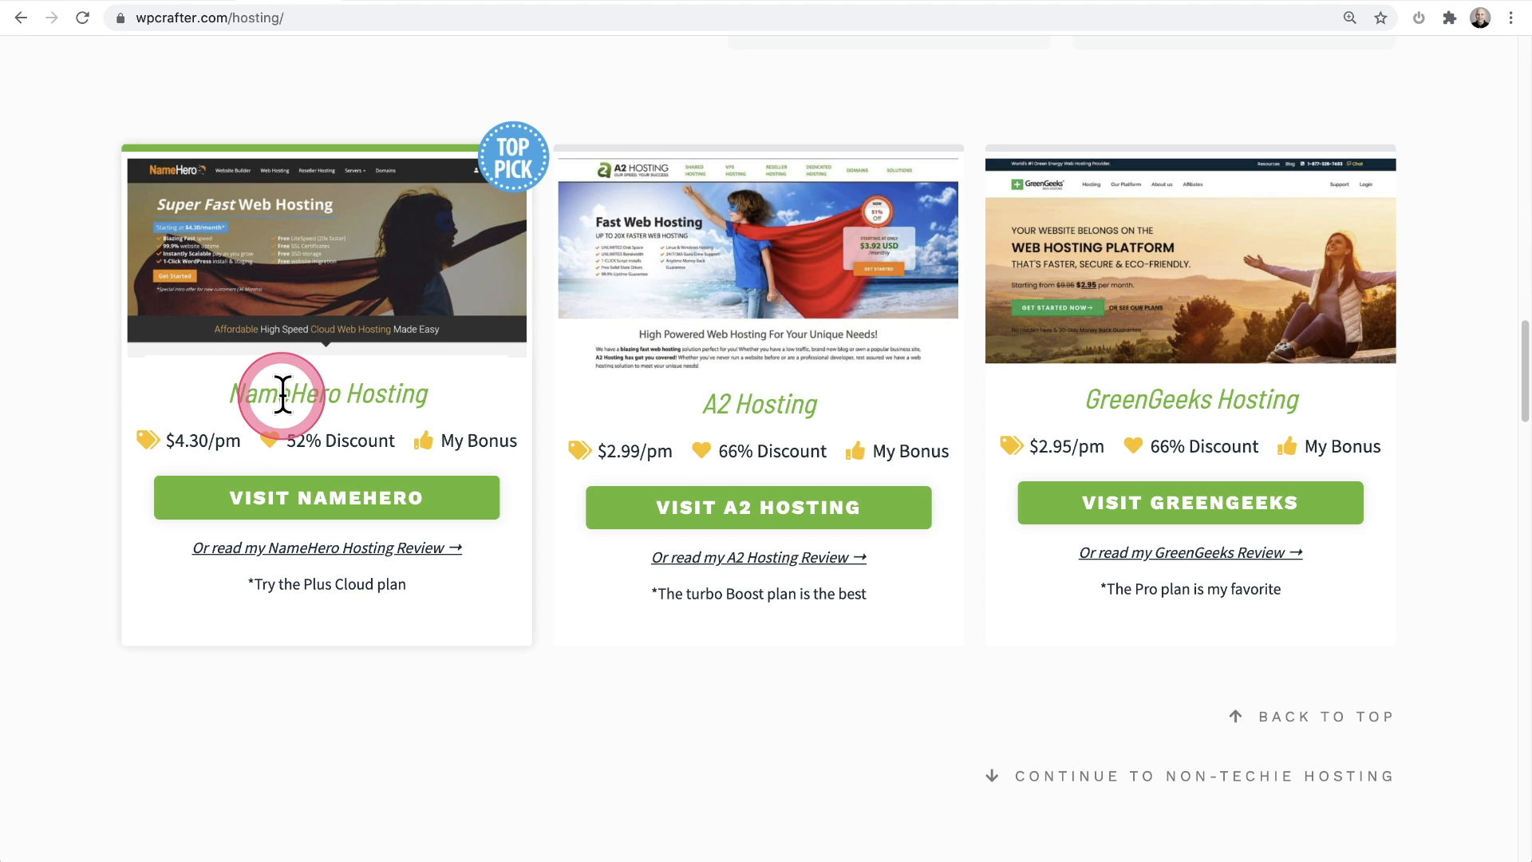
pyautogui.scroll(-10, 539, 707)
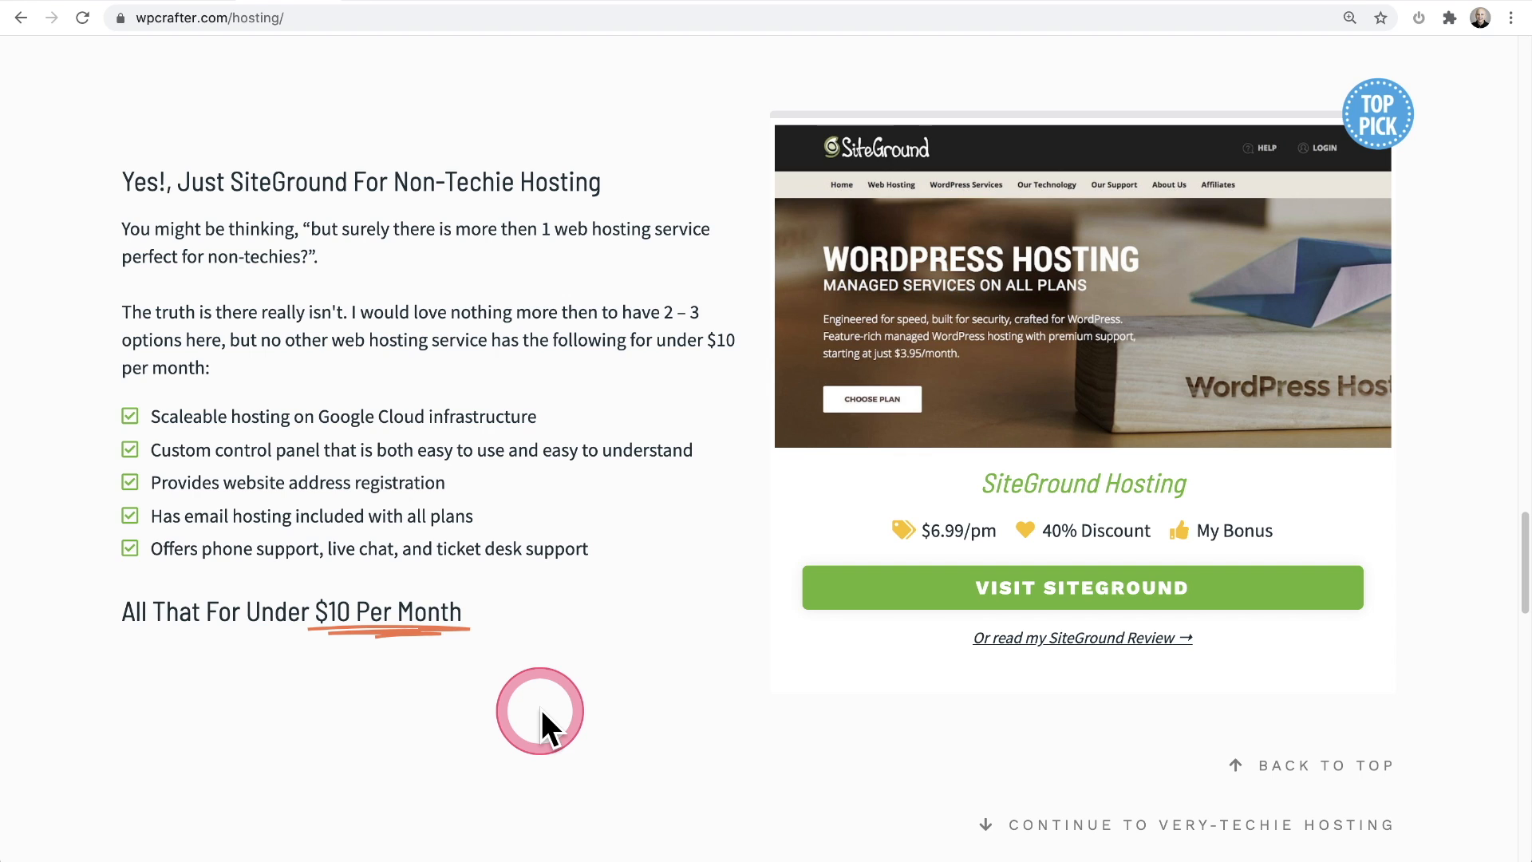
pyautogui.scroll(-5, 541, 709)
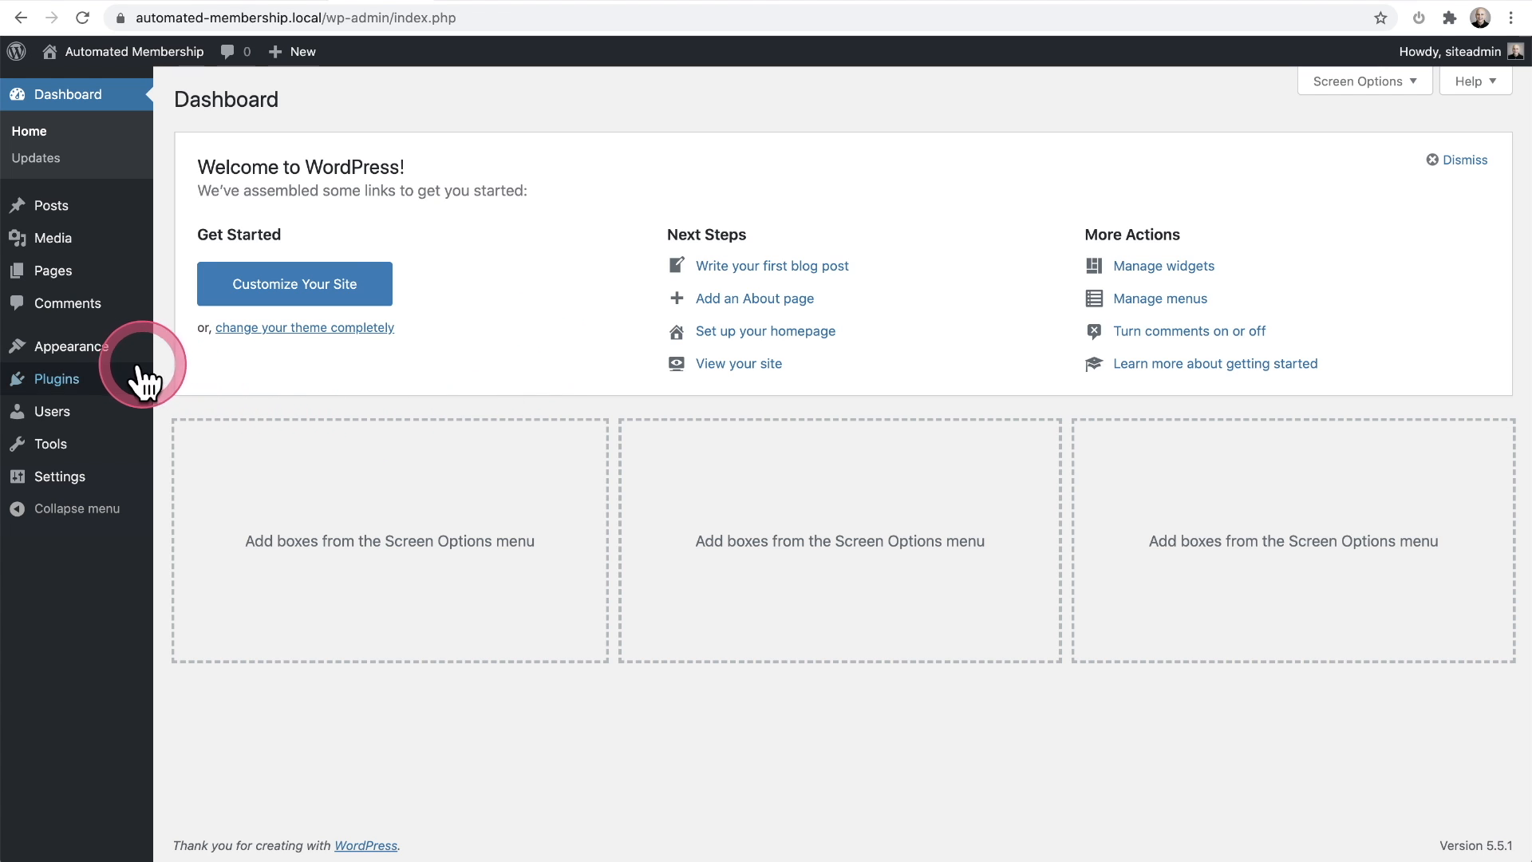
# - Upload the kadence.zip theme file to the WordPress site and install it
pyautogui.moveTo(102, 359)
pyautogui.click(183, 357)
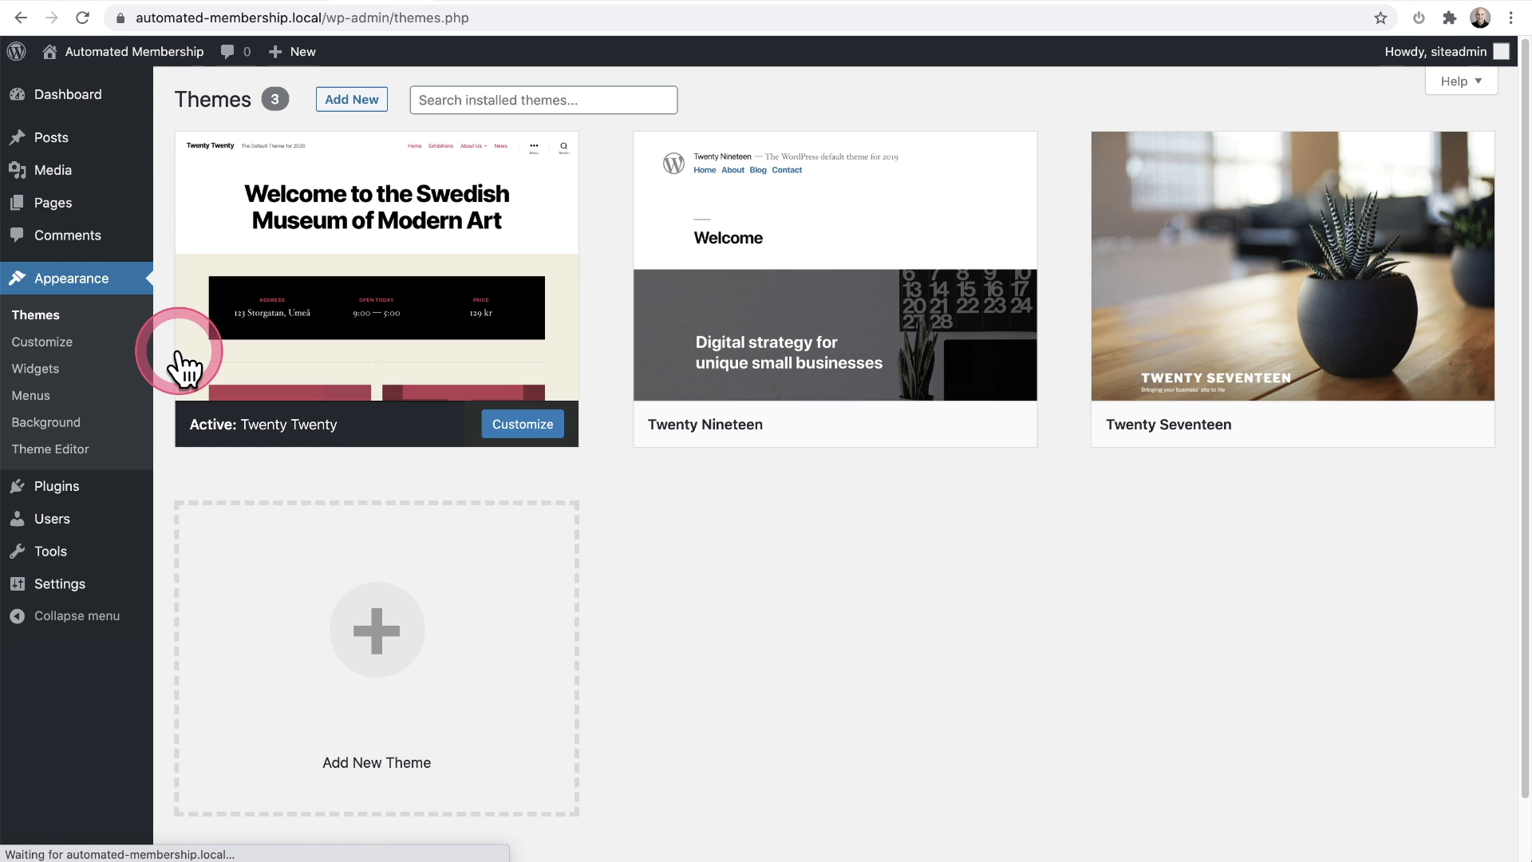
pyautogui.click(345, 105)
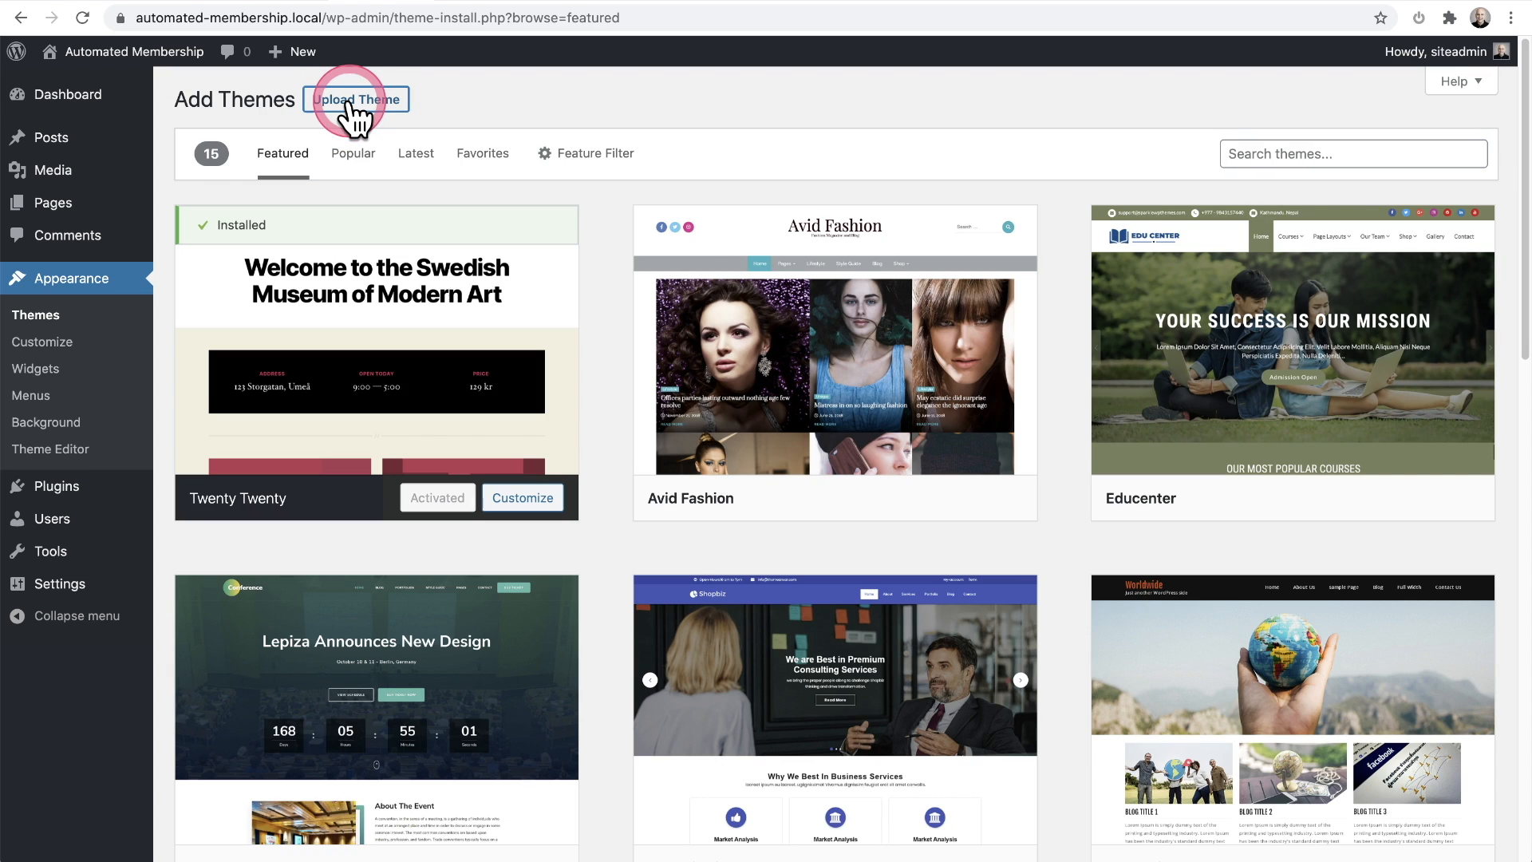
pyautogui.click(351, 102)
pyautogui.click(685, 274)
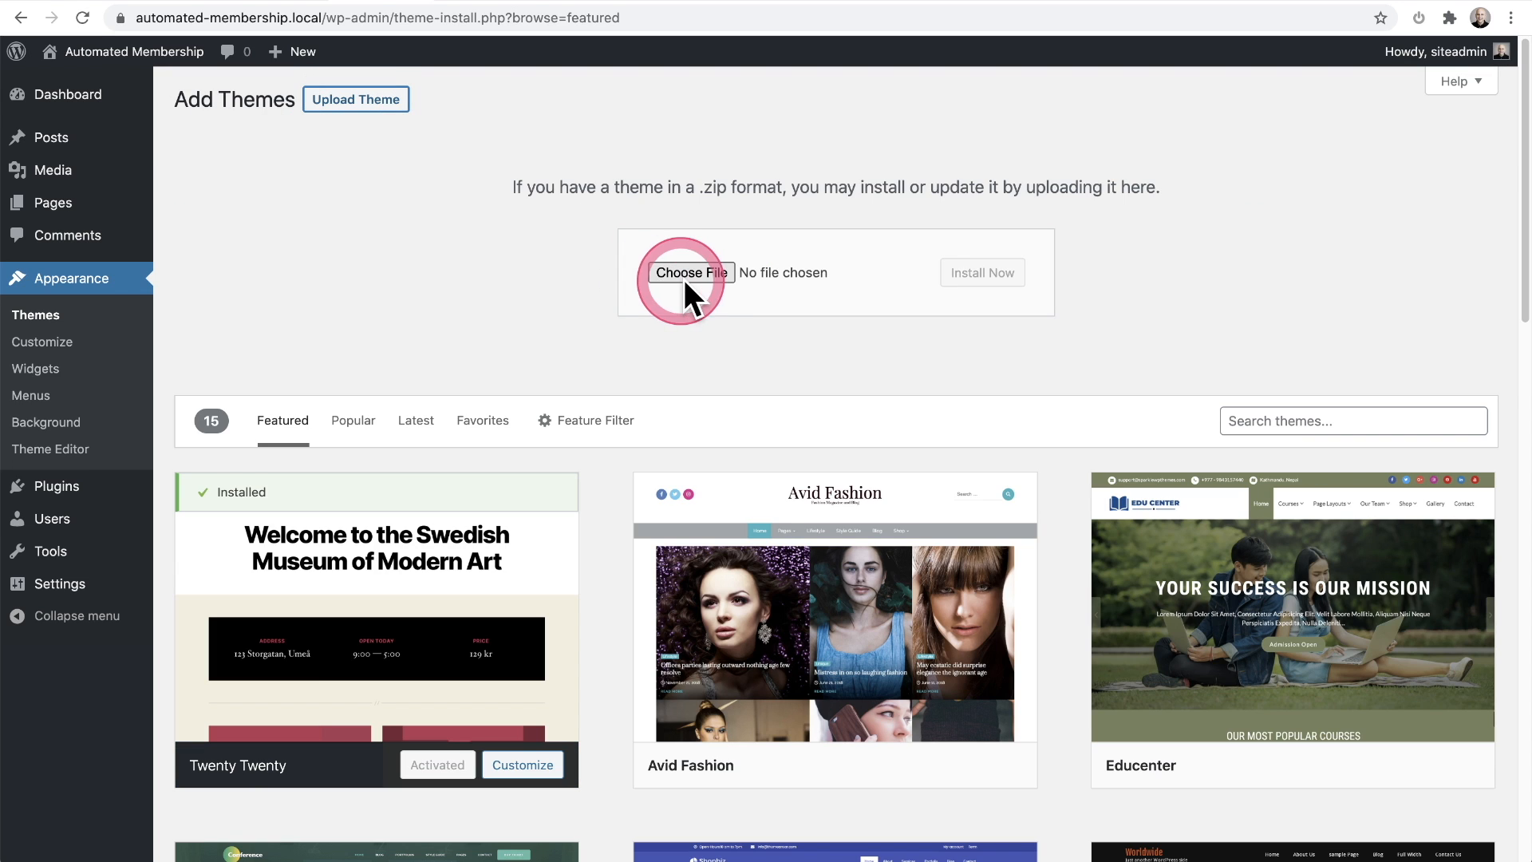
pyautogui.click(969, 274)
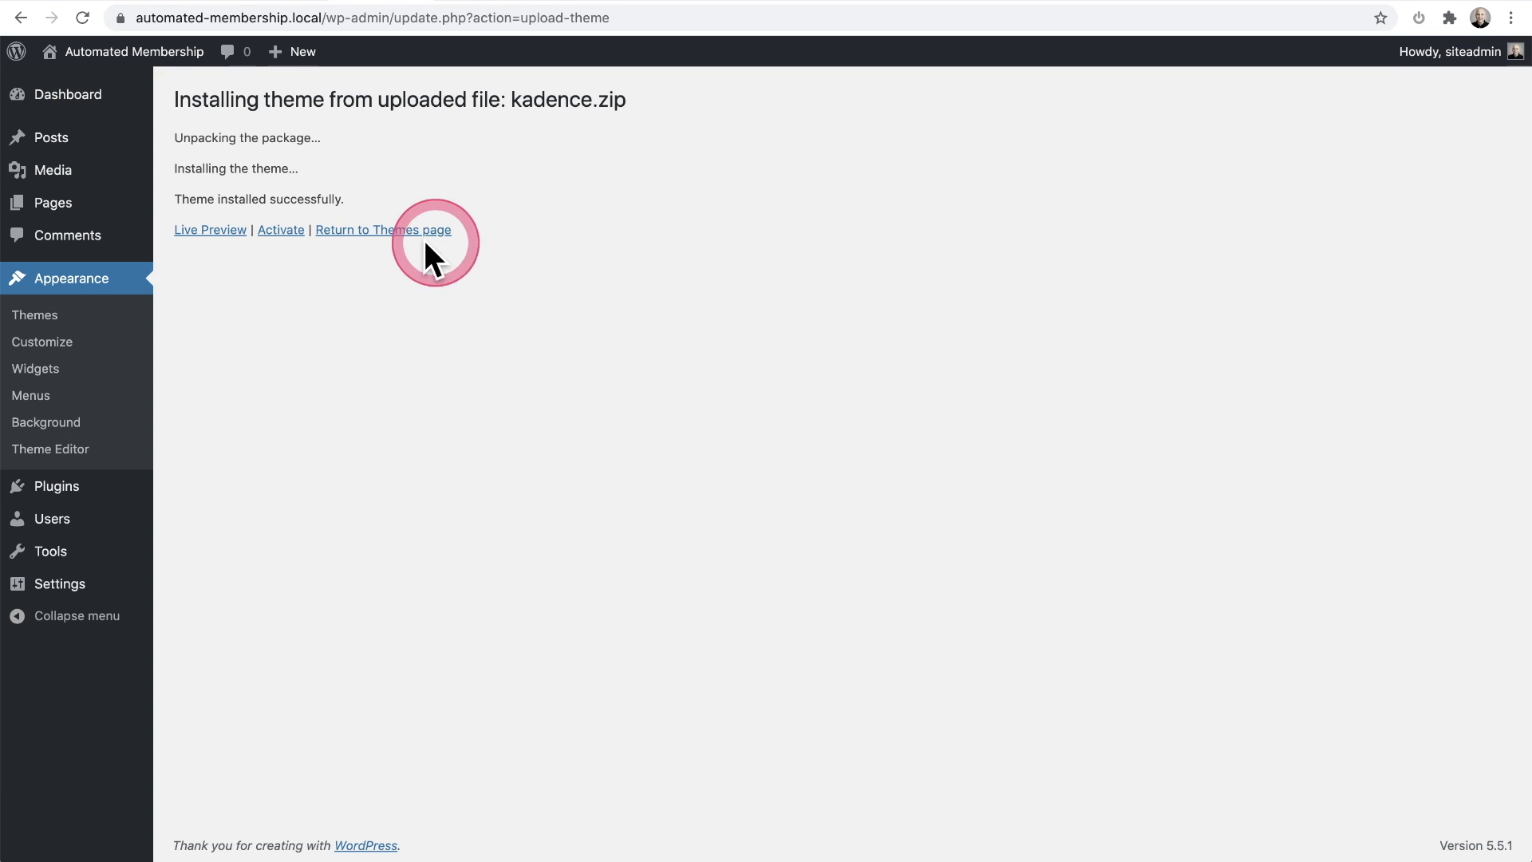
# - Activate the Kadence theme and install the Kadence Starter Templates plugin
pyautogui.click(281, 232)
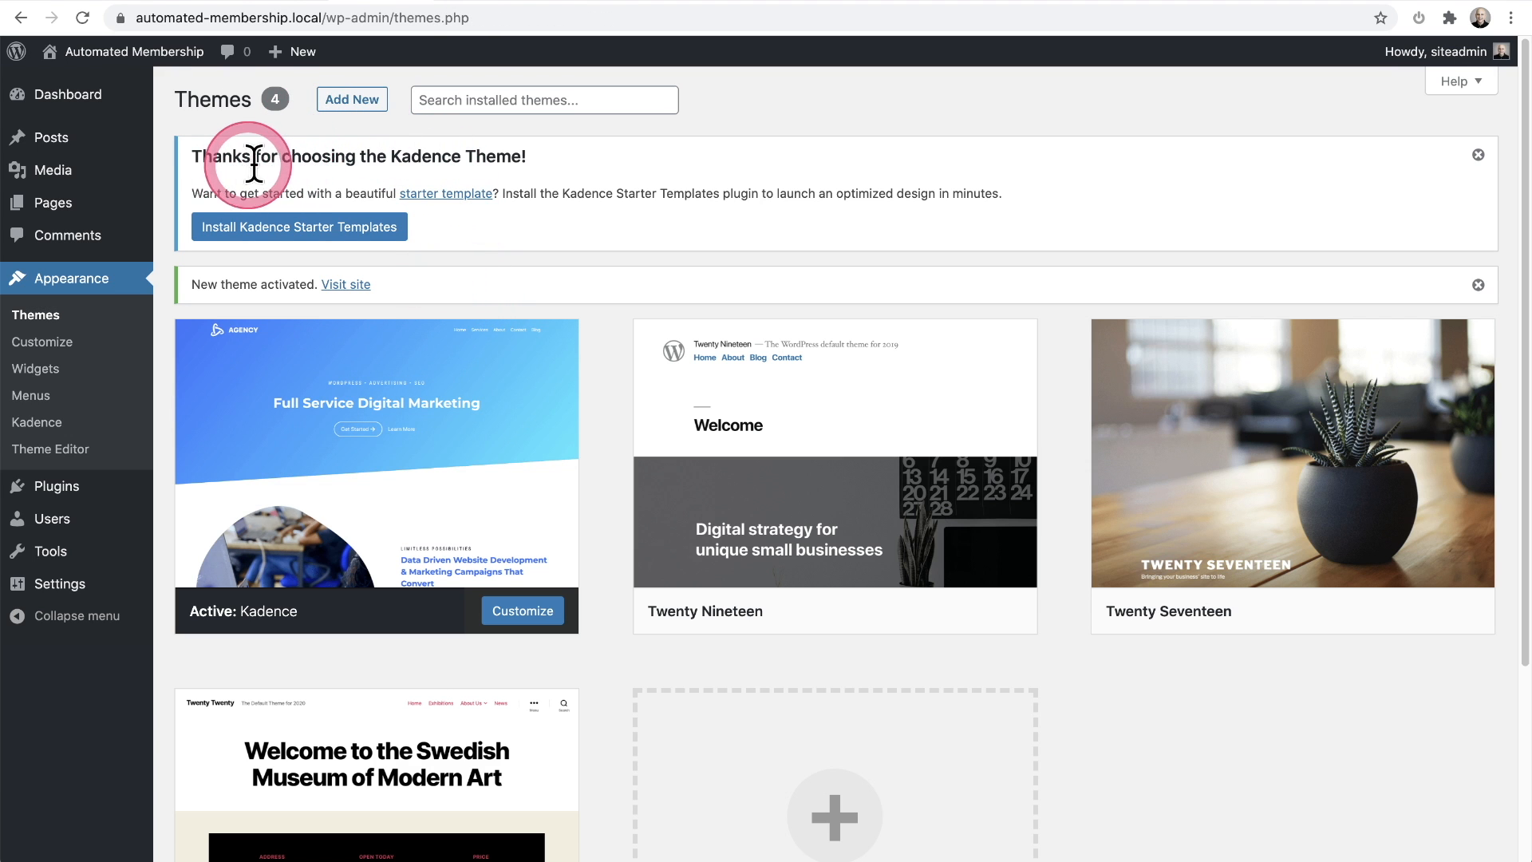
pyautogui.click(299, 228)
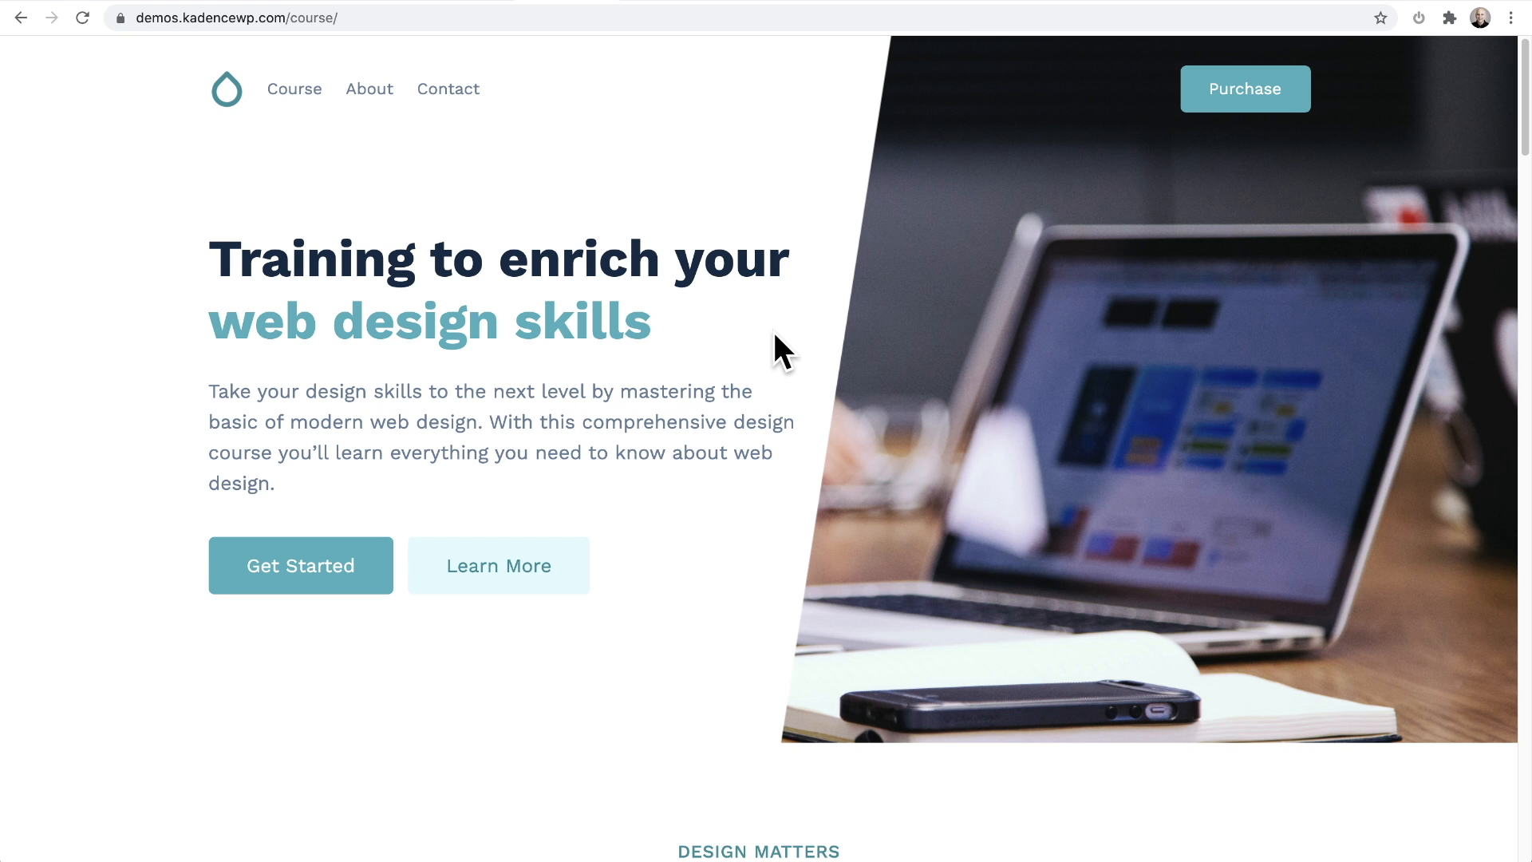
# - Examine the Kadence course demo page from the hero section through the instructor, pricing and testimonial sections to the common questions
pyautogui.scroll(-7, 774, 334)
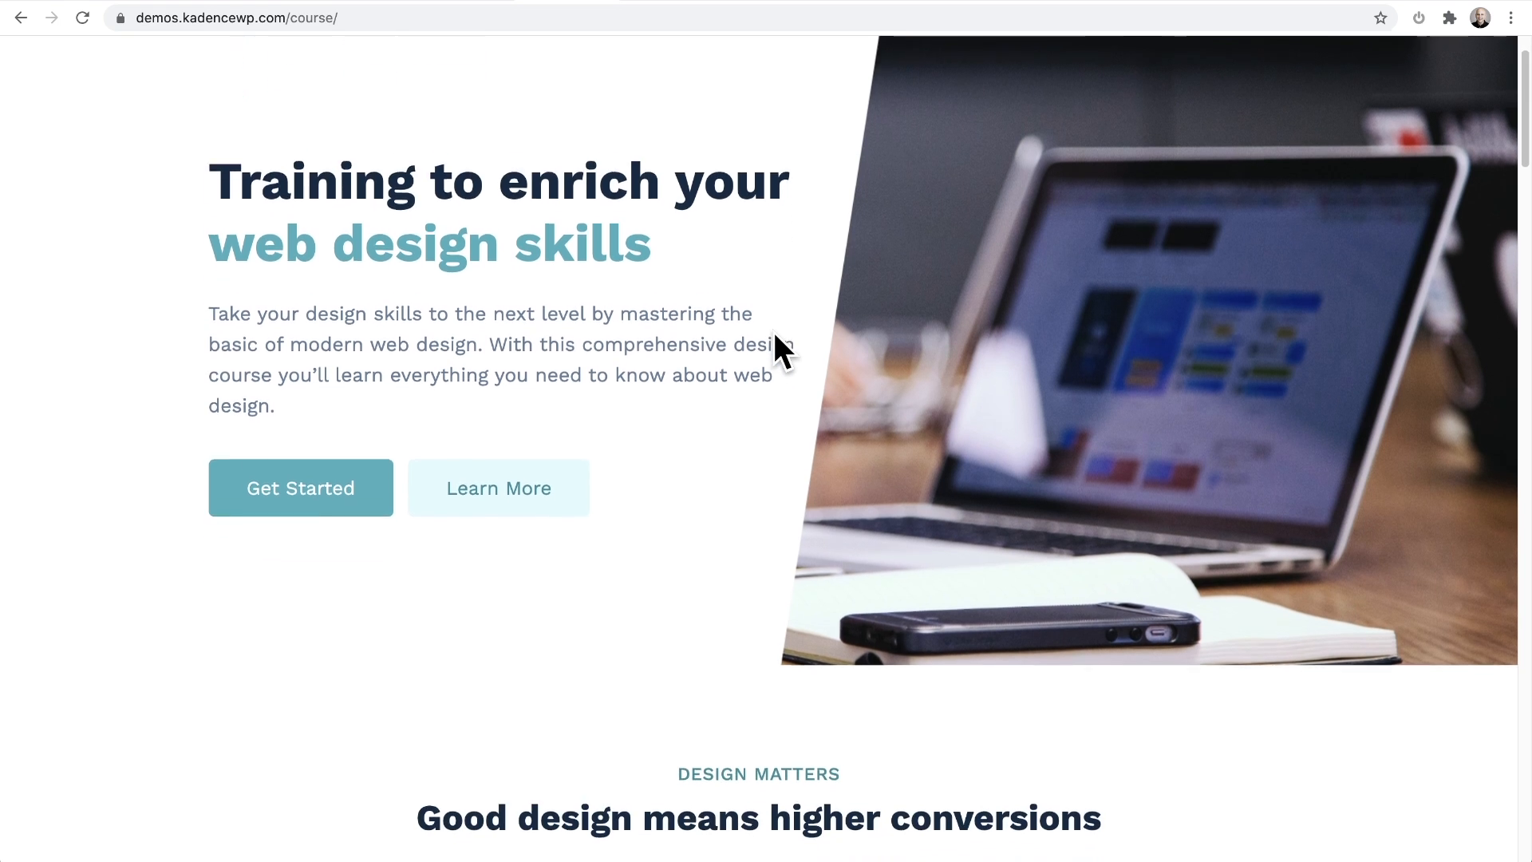
pyautogui.click(774, 333)
pyautogui.scroll(-10, 773, 332)
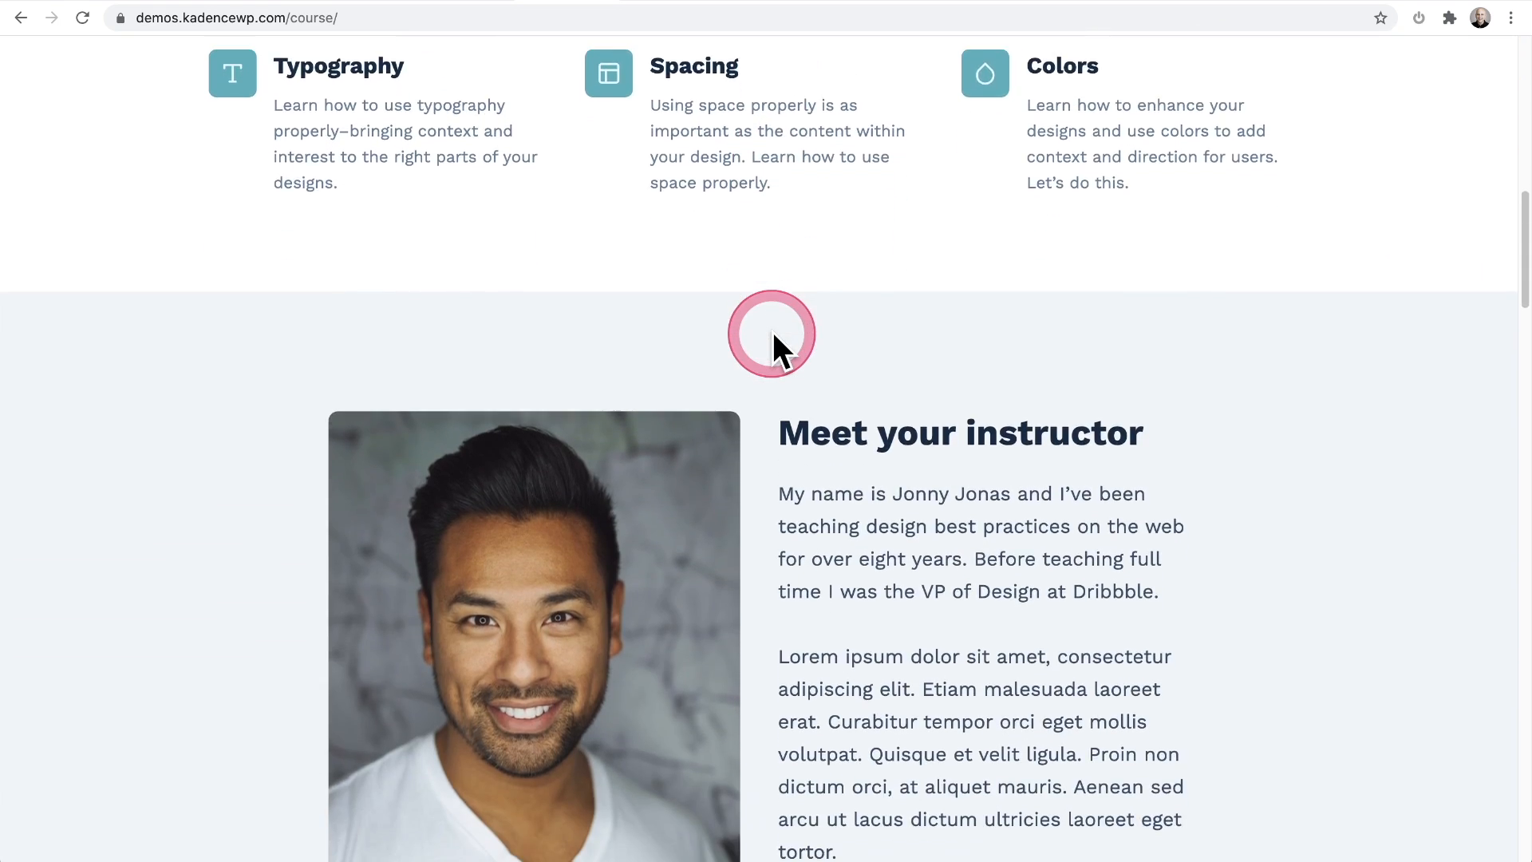
pyautogui.scroll(-9, 772, 332)
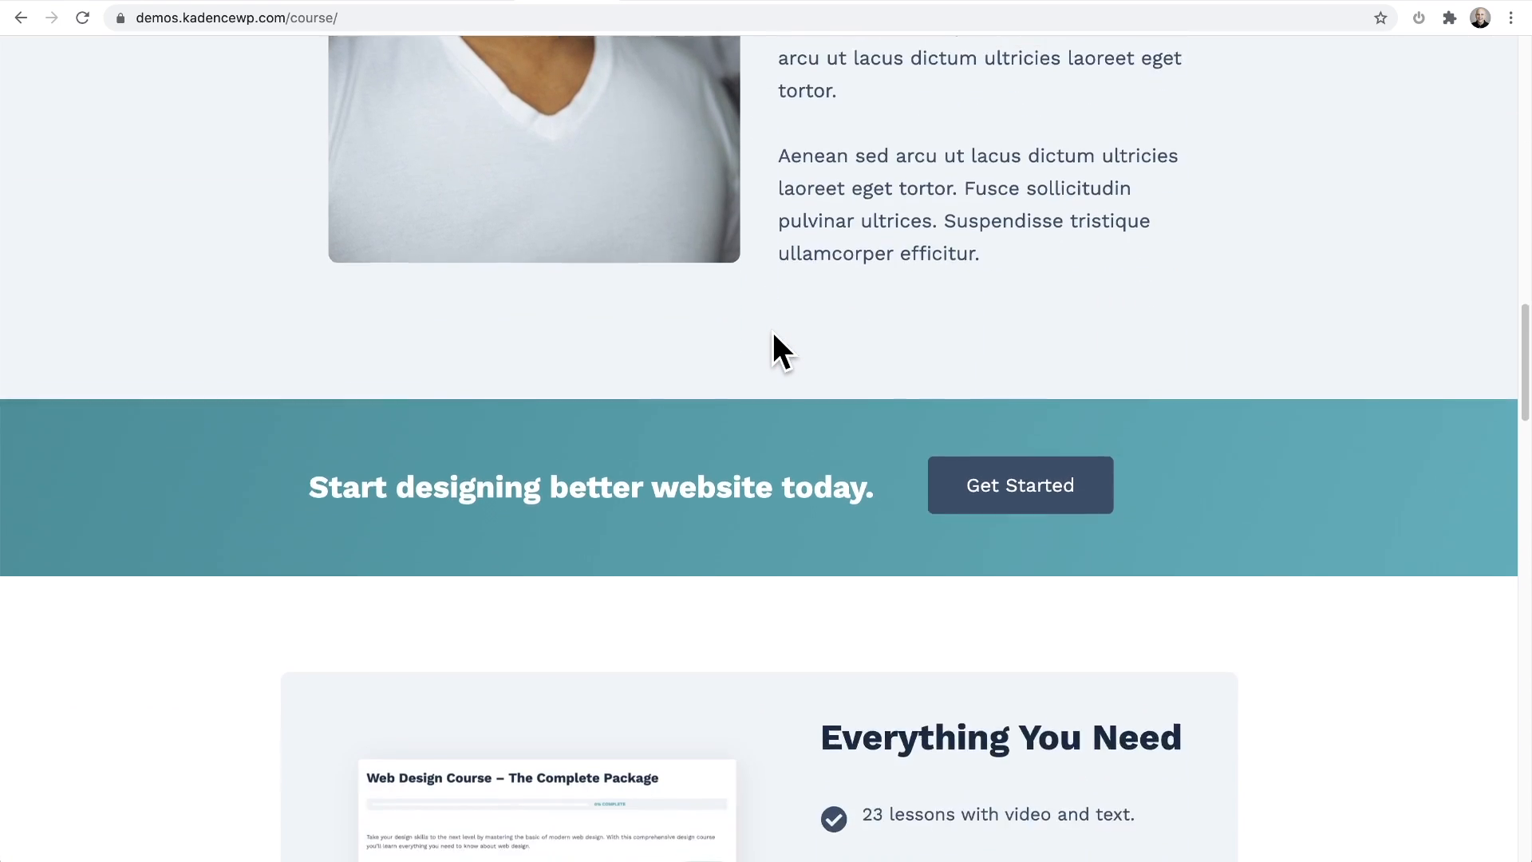
pyautogui.scroll(-4, 772, 334)
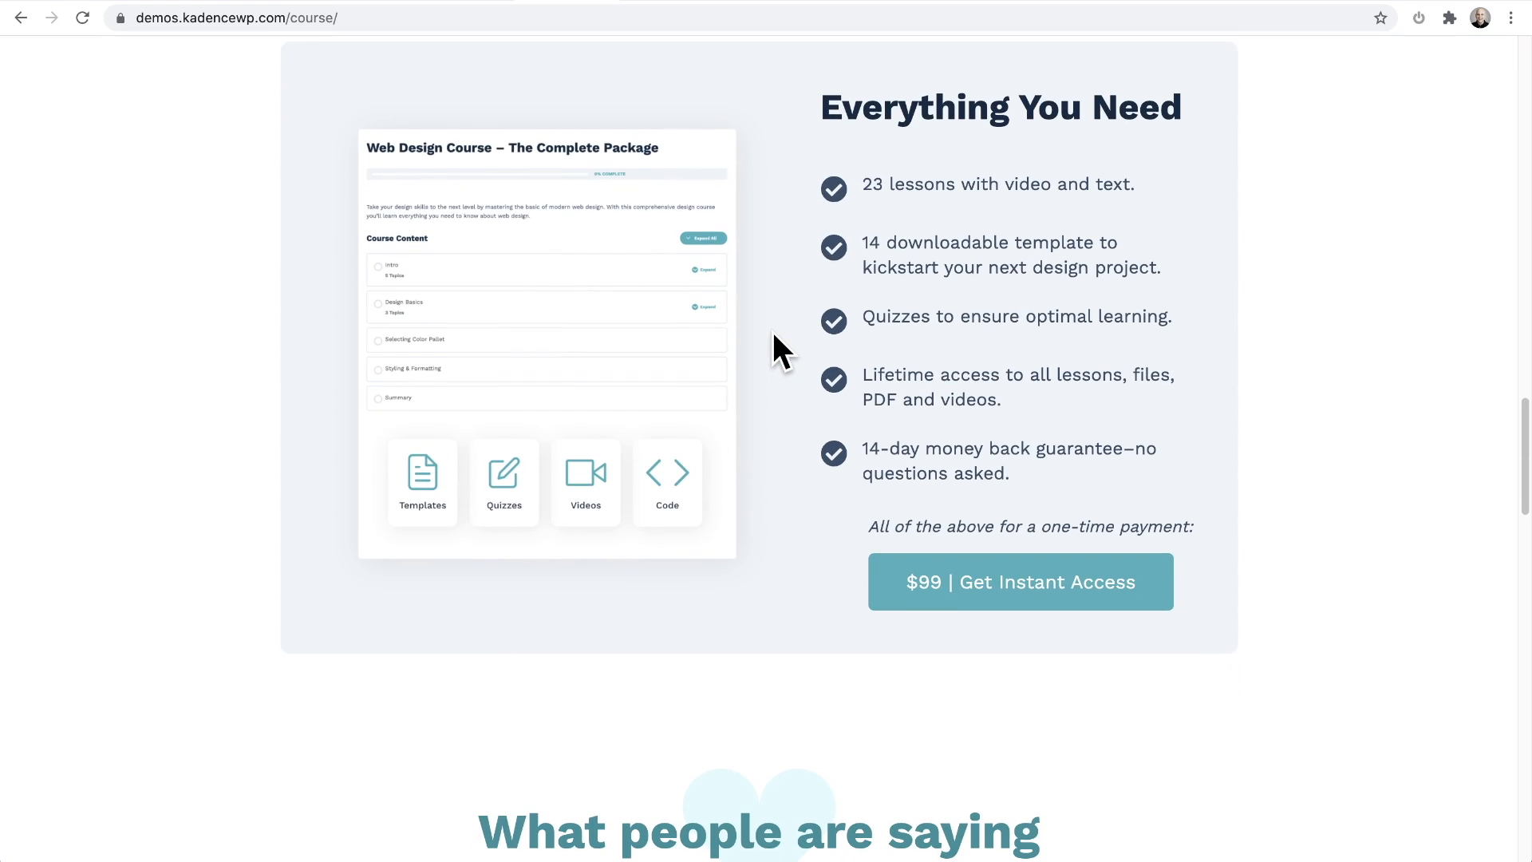
pyautogui.scroll(-7, 772, 334)
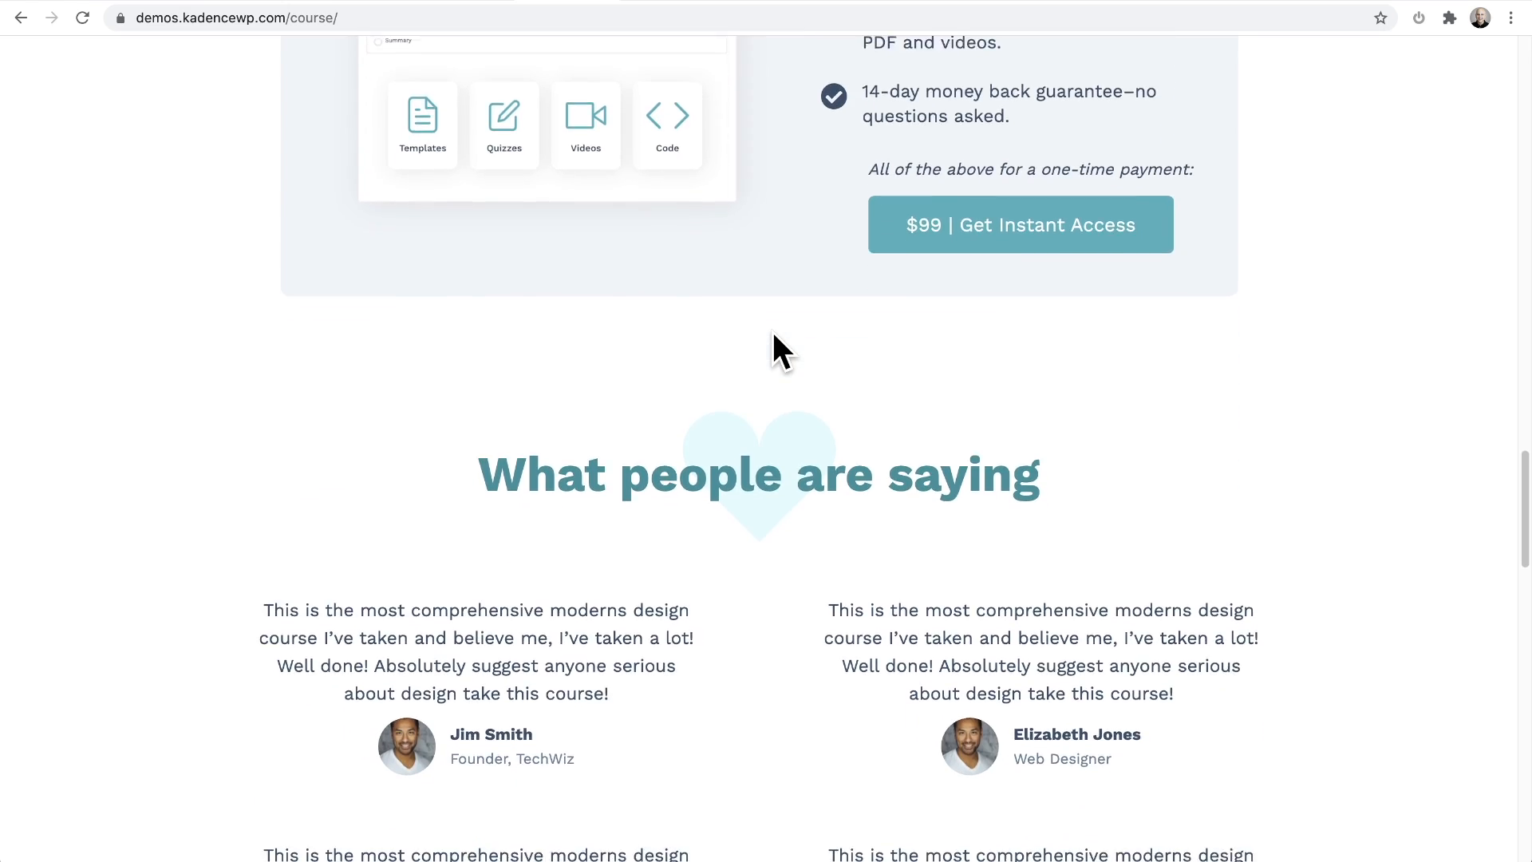
pyautogui.scroll(-7, 772, 334)
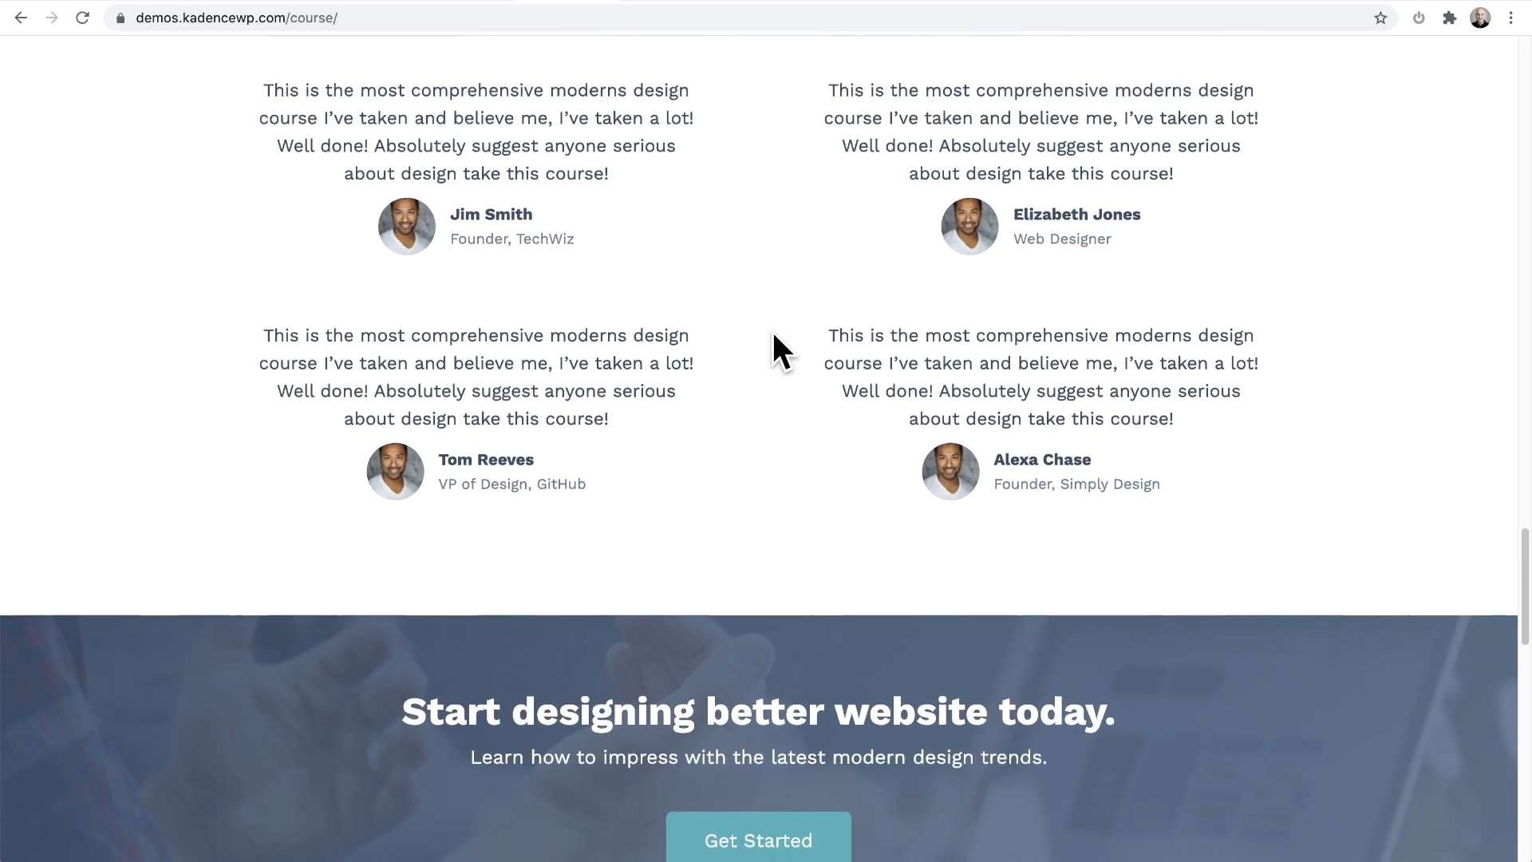
pyautogui.scroll(-9, 772, 330)
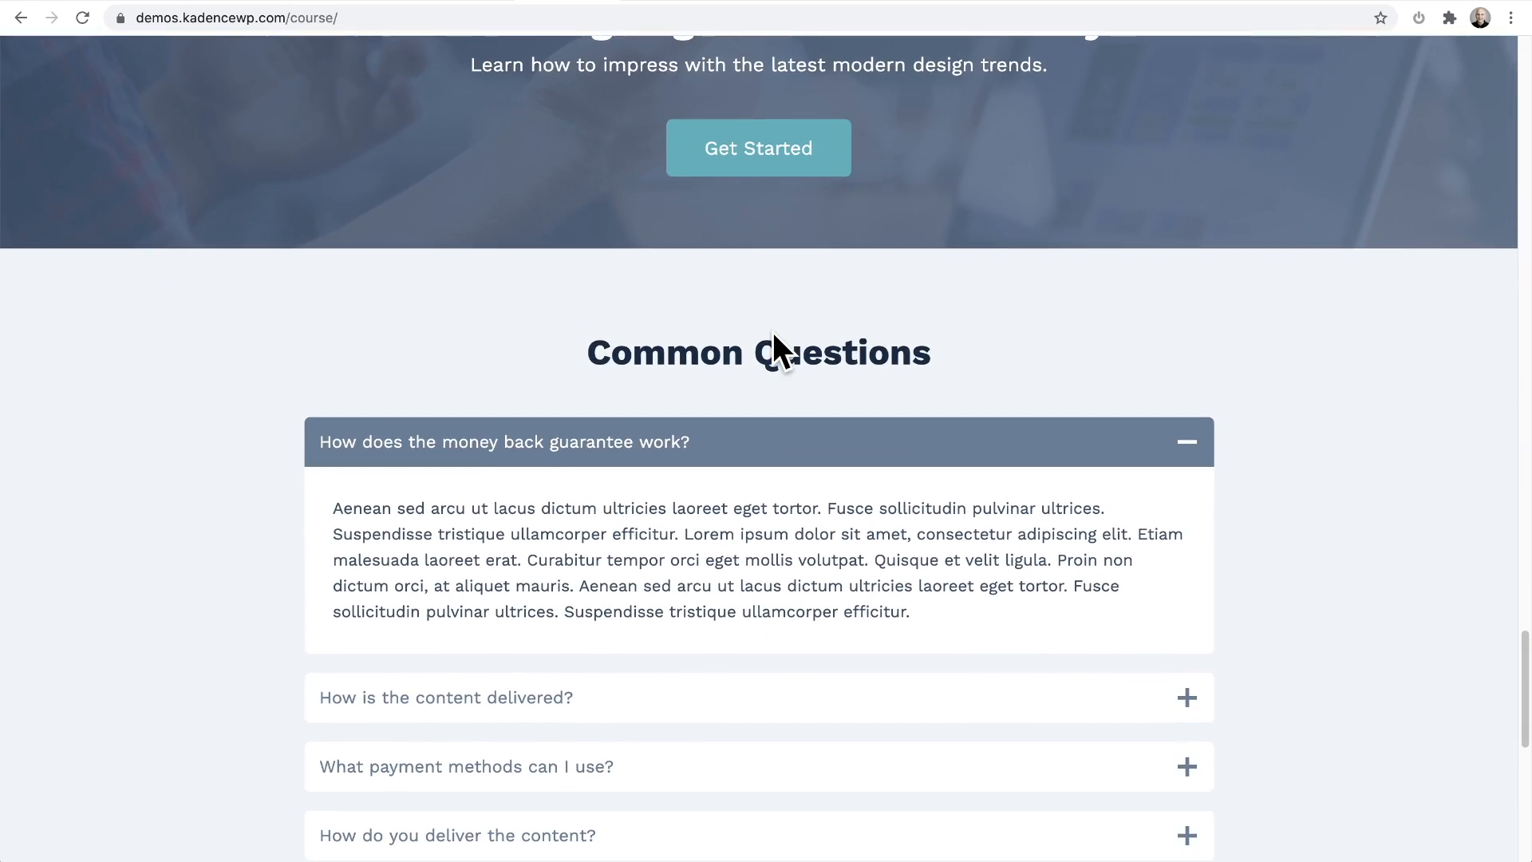
pyautogui.scroll(-7, 774, 335)
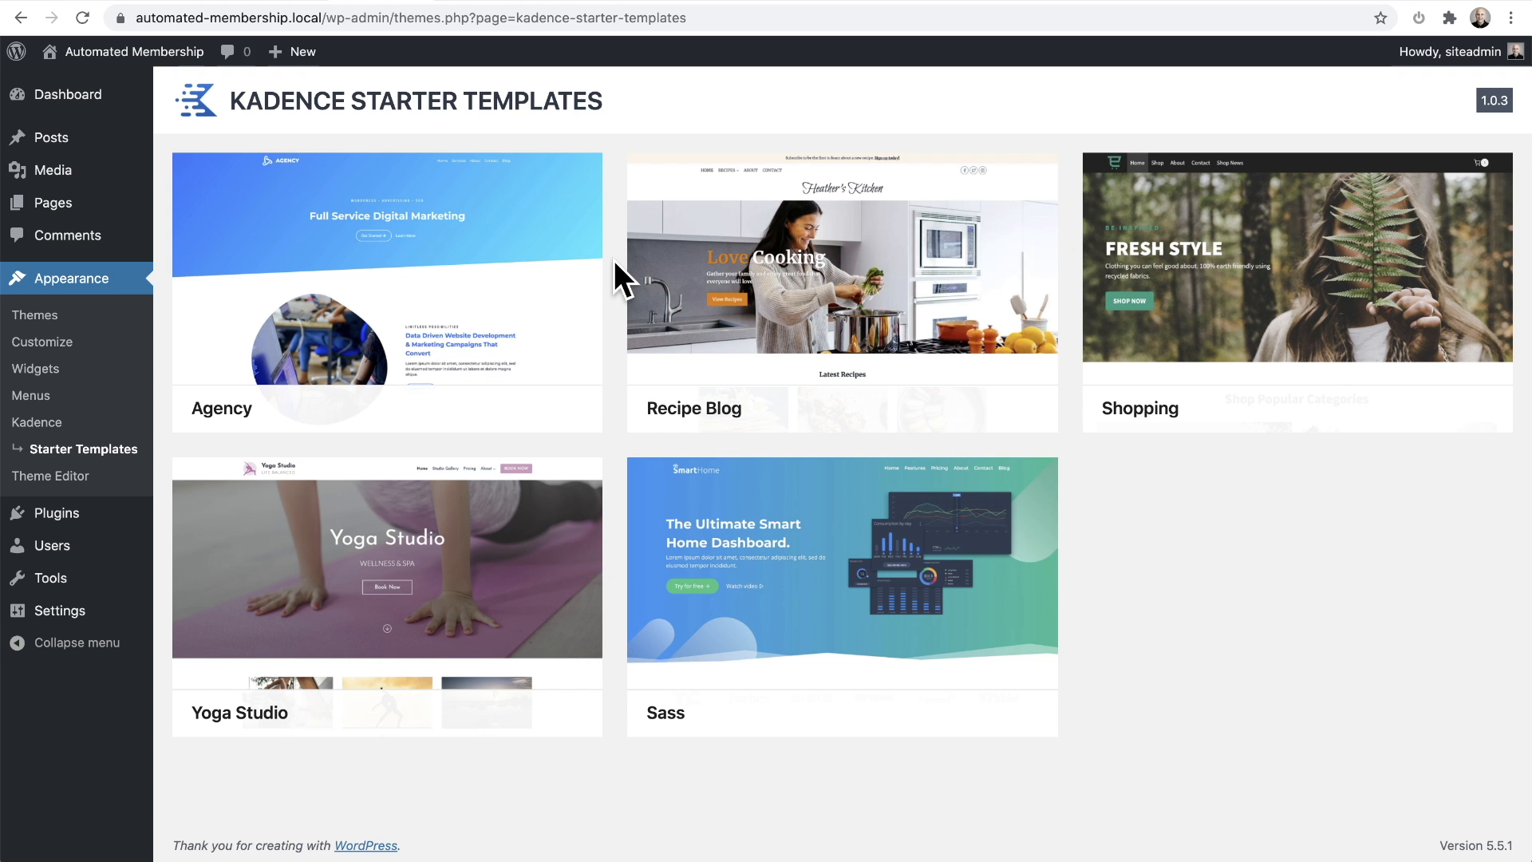
# - Open the Yoga Studio starter template and choose the red, blue, navy and white color scheme with the light header
pyautogui.click(449, 533)
pyautogui.click(389, 544)
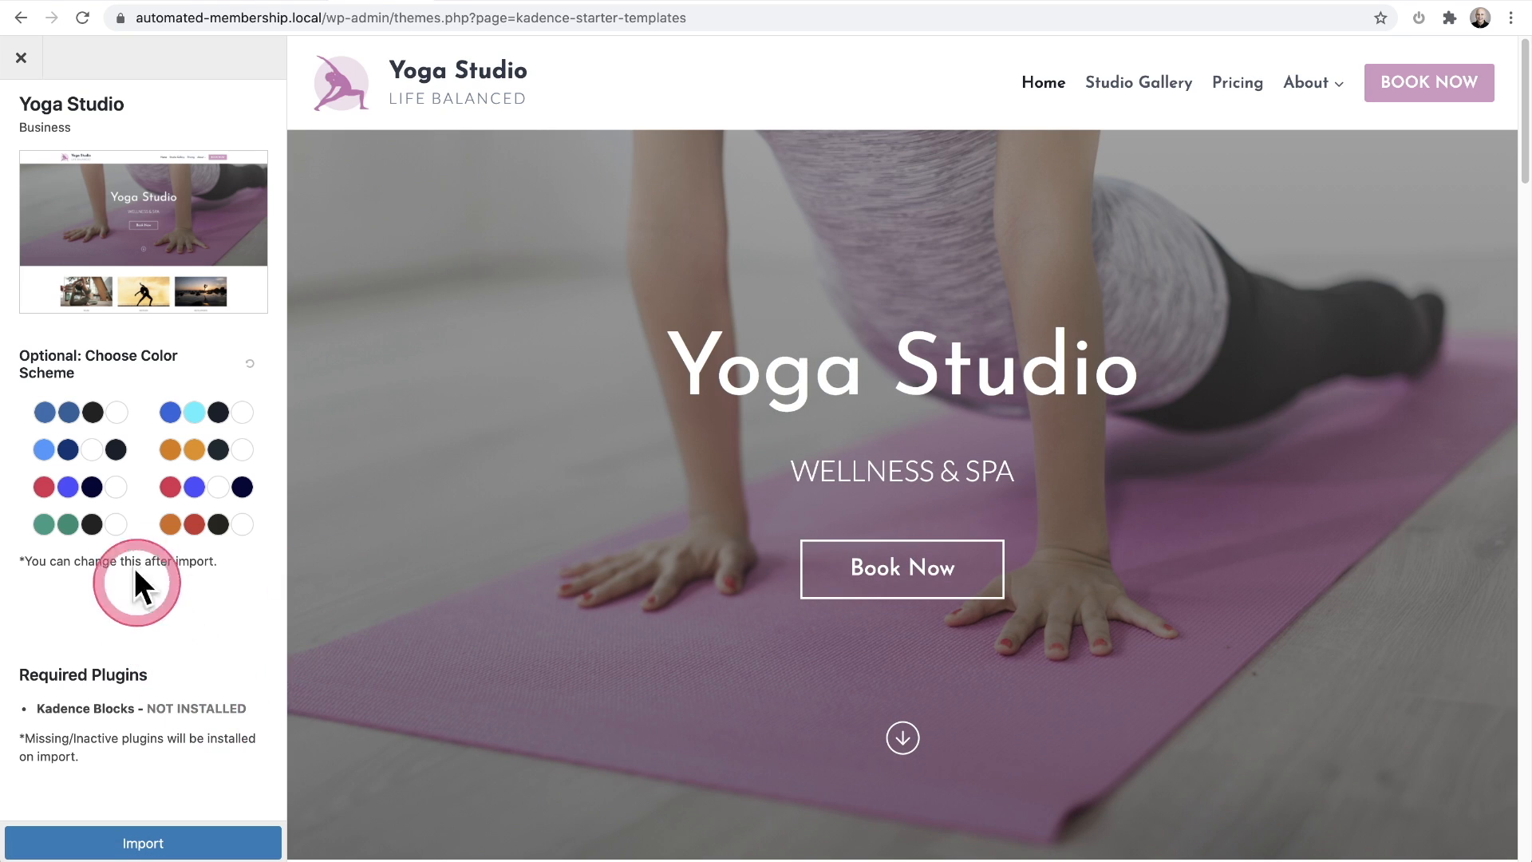
pyautogui.click(73, 415)
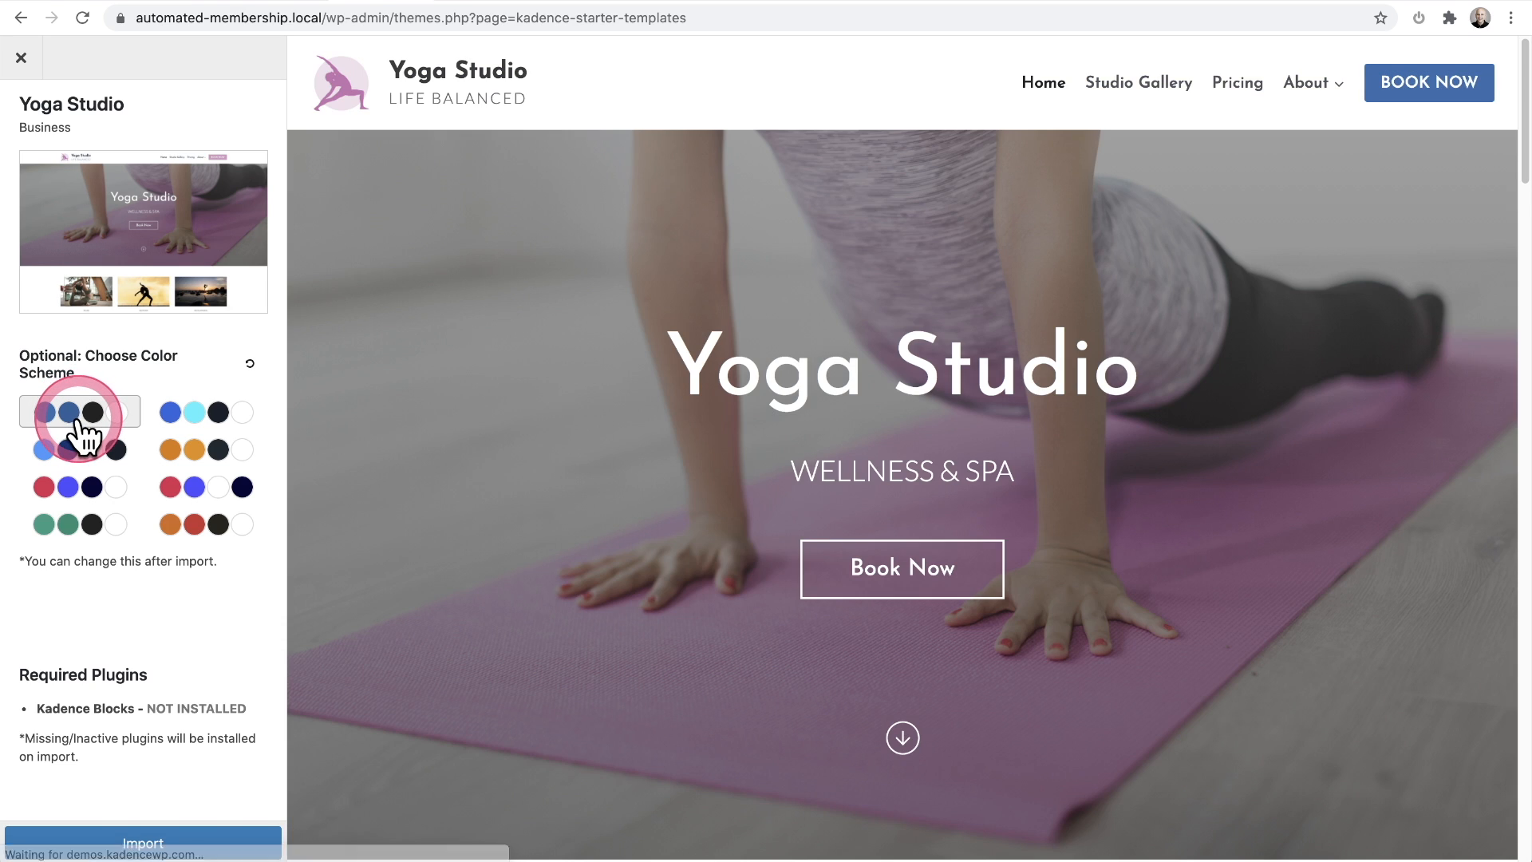
pyautogui.click(86, 449)
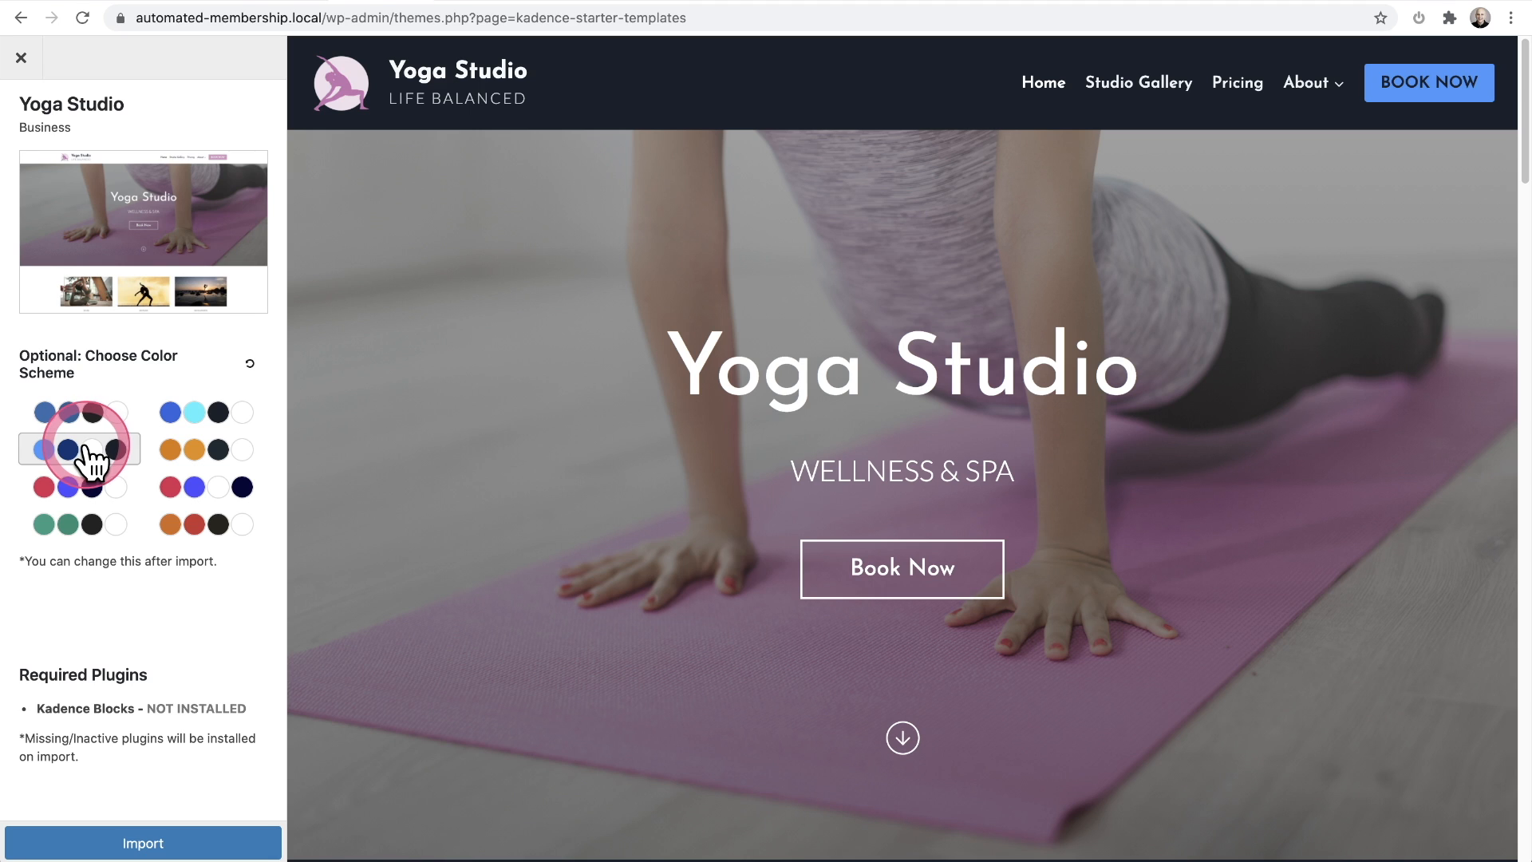
pyautogui.click(89, 483)
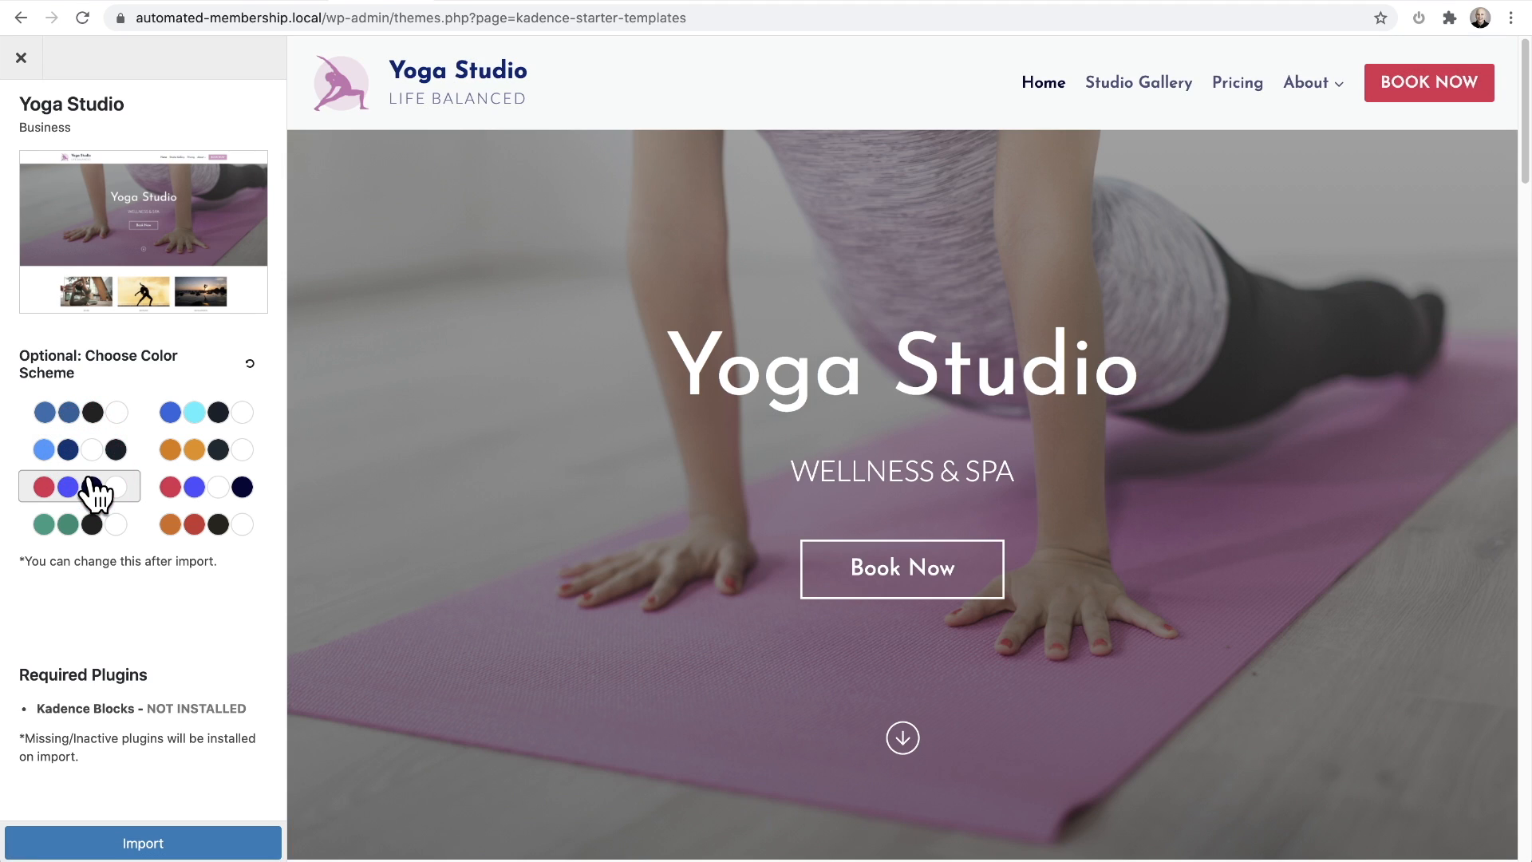
# - Examine the recolored Yoga Studio preview through its instructor, pricing, testimonial and team sections, and return to its header
pyautogui.click(400, 435)
pyautogui.scroll(-10, 514, 394)
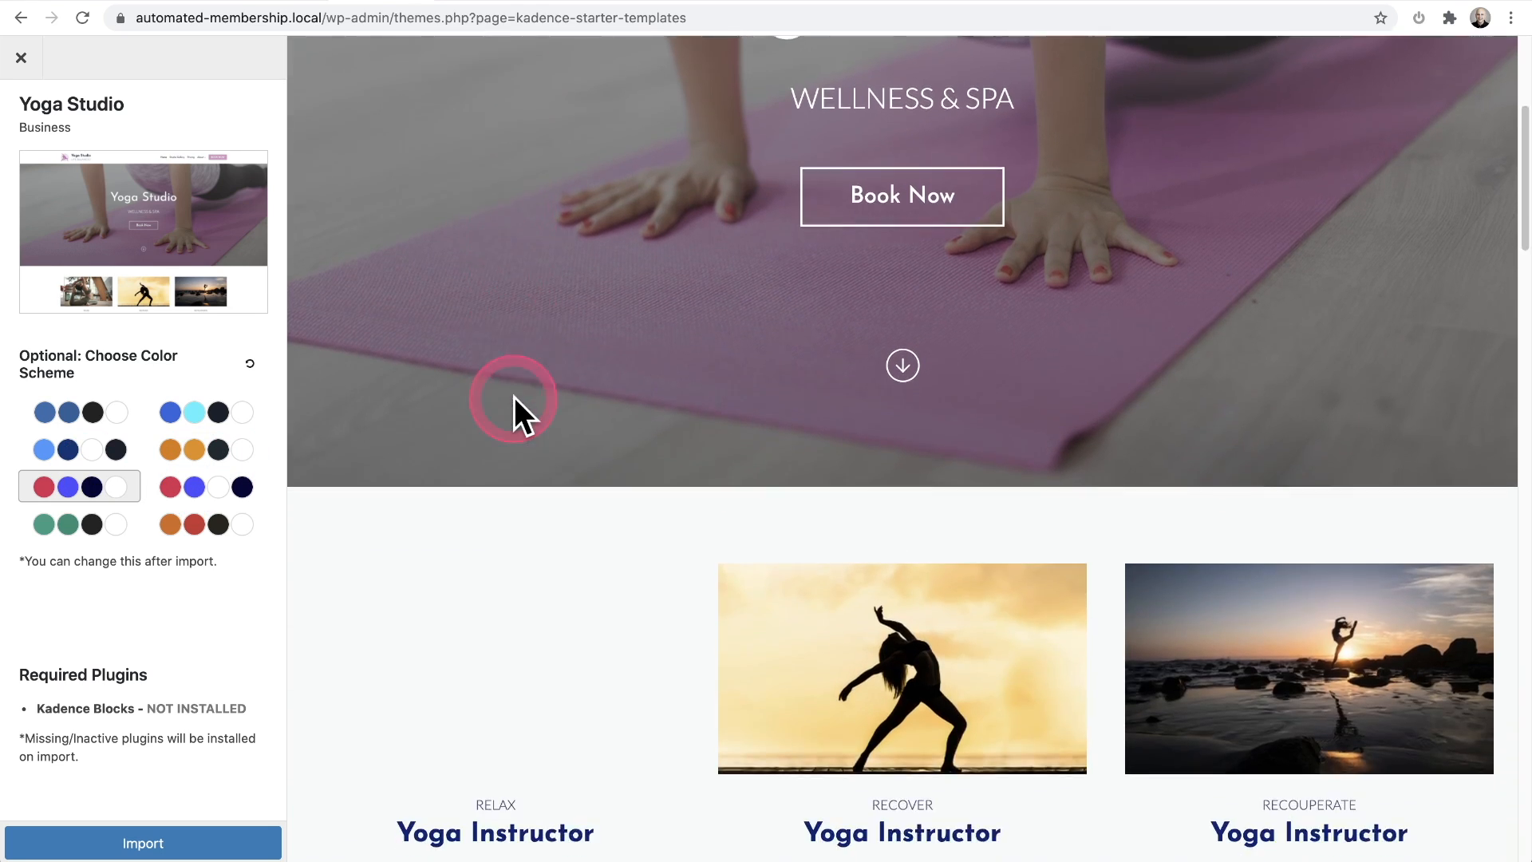
pyautogui.scroll(-7, 514, 398)
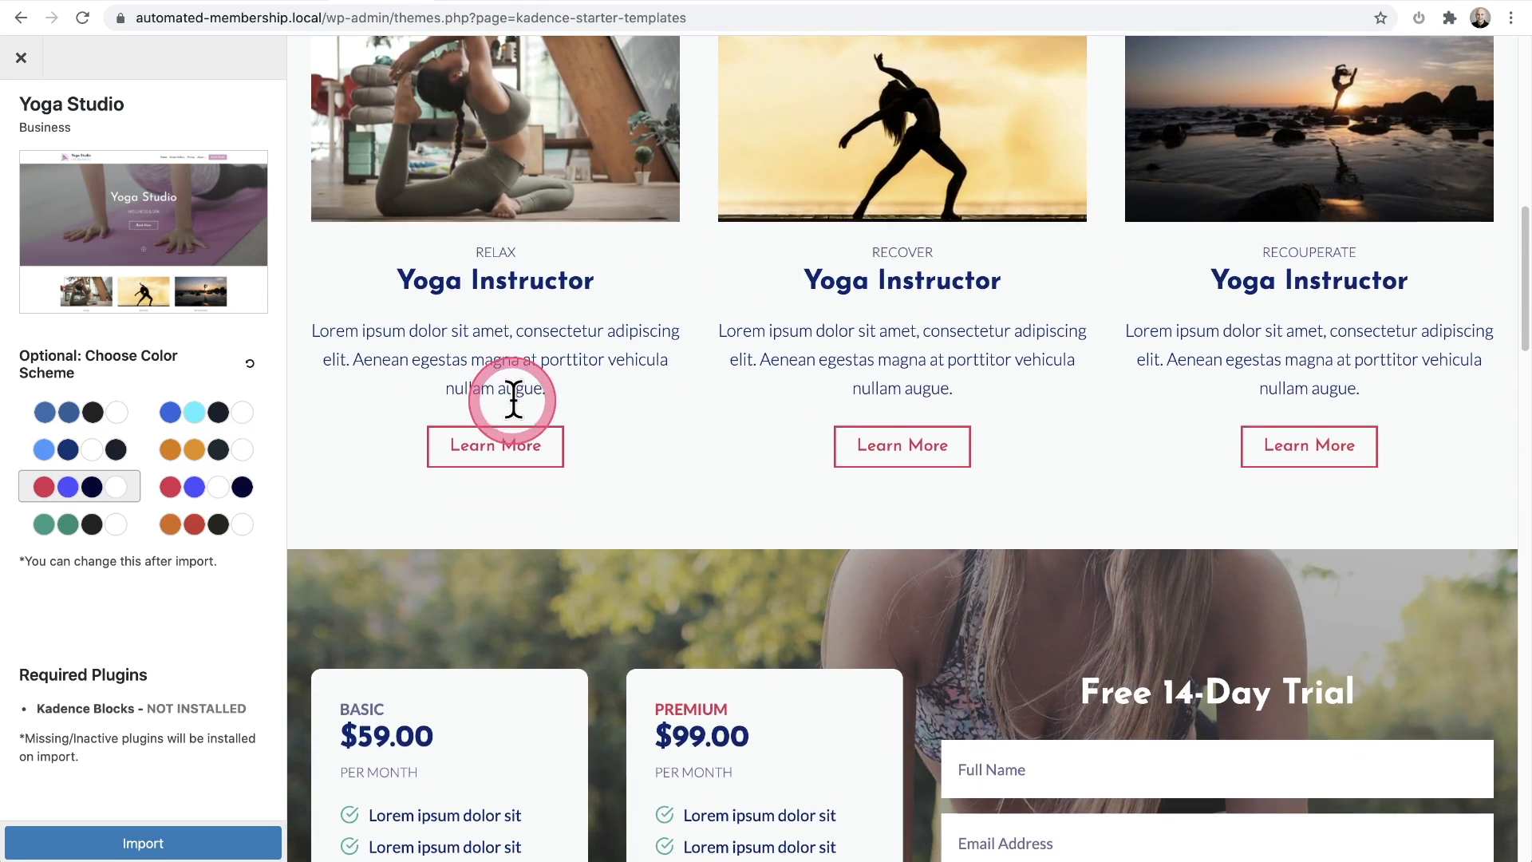
pyautogui.scroll(-6, 513, 399)
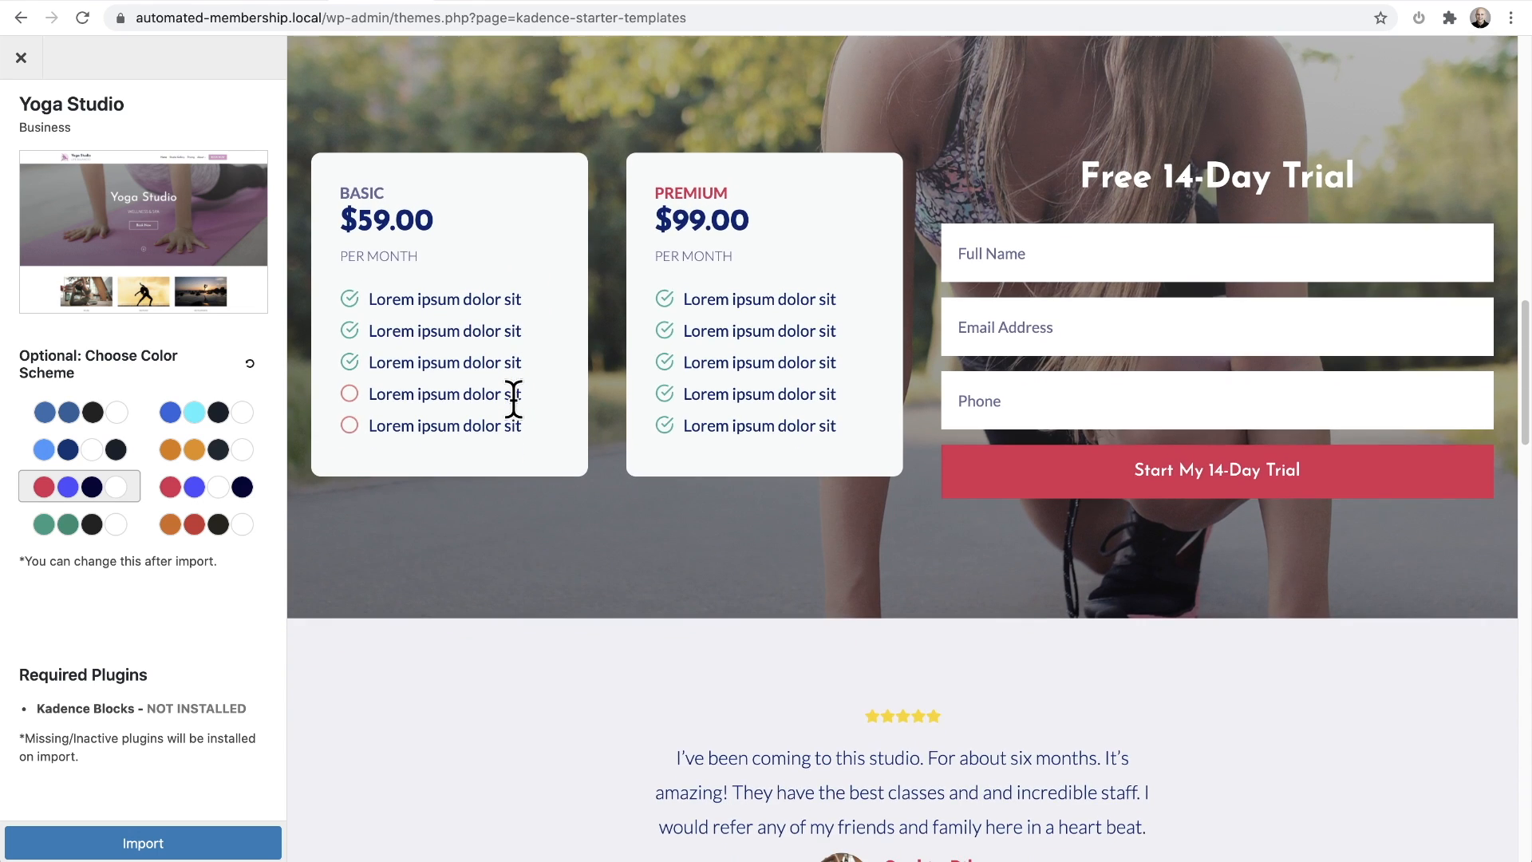
pyautogui.scroll(-6, 513, 399)
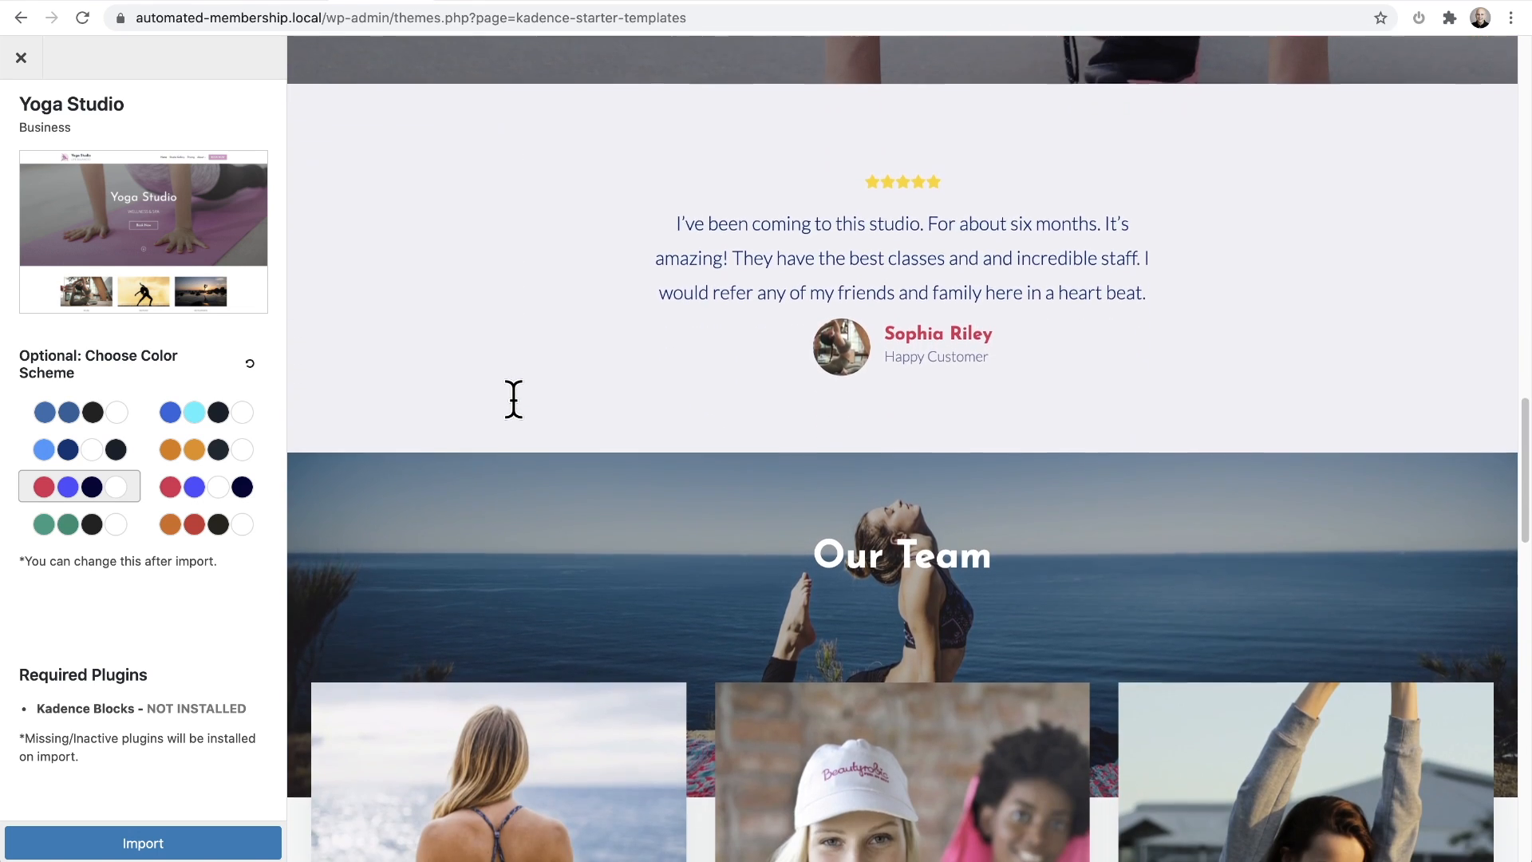
pyautogui.scroll(-5, 513, 399)
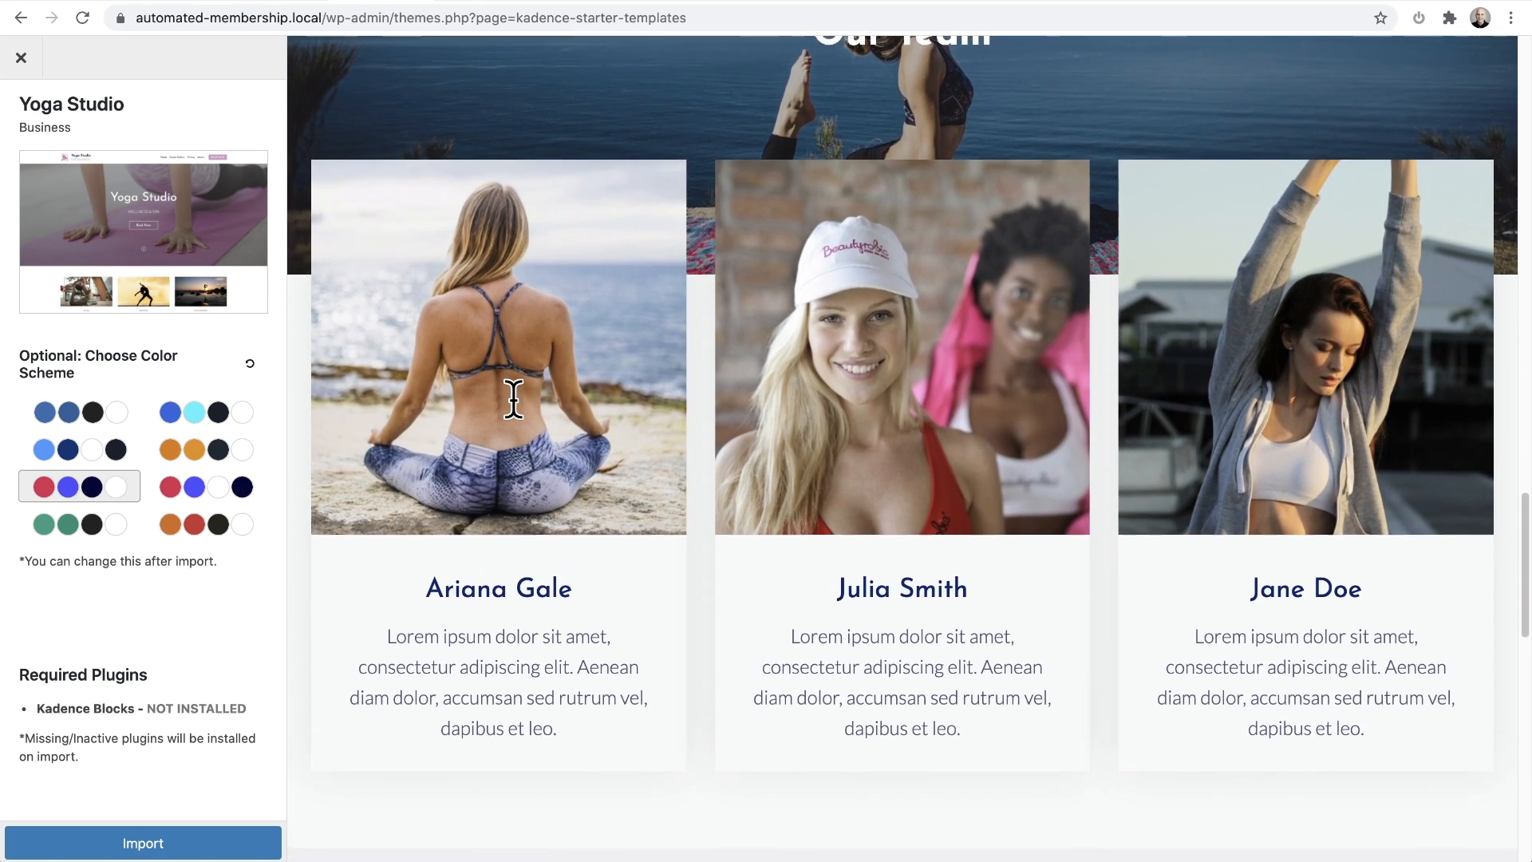
pyautogui.scroll(15, 514, 399)
pyautogui.scroll(10, 513, 399)
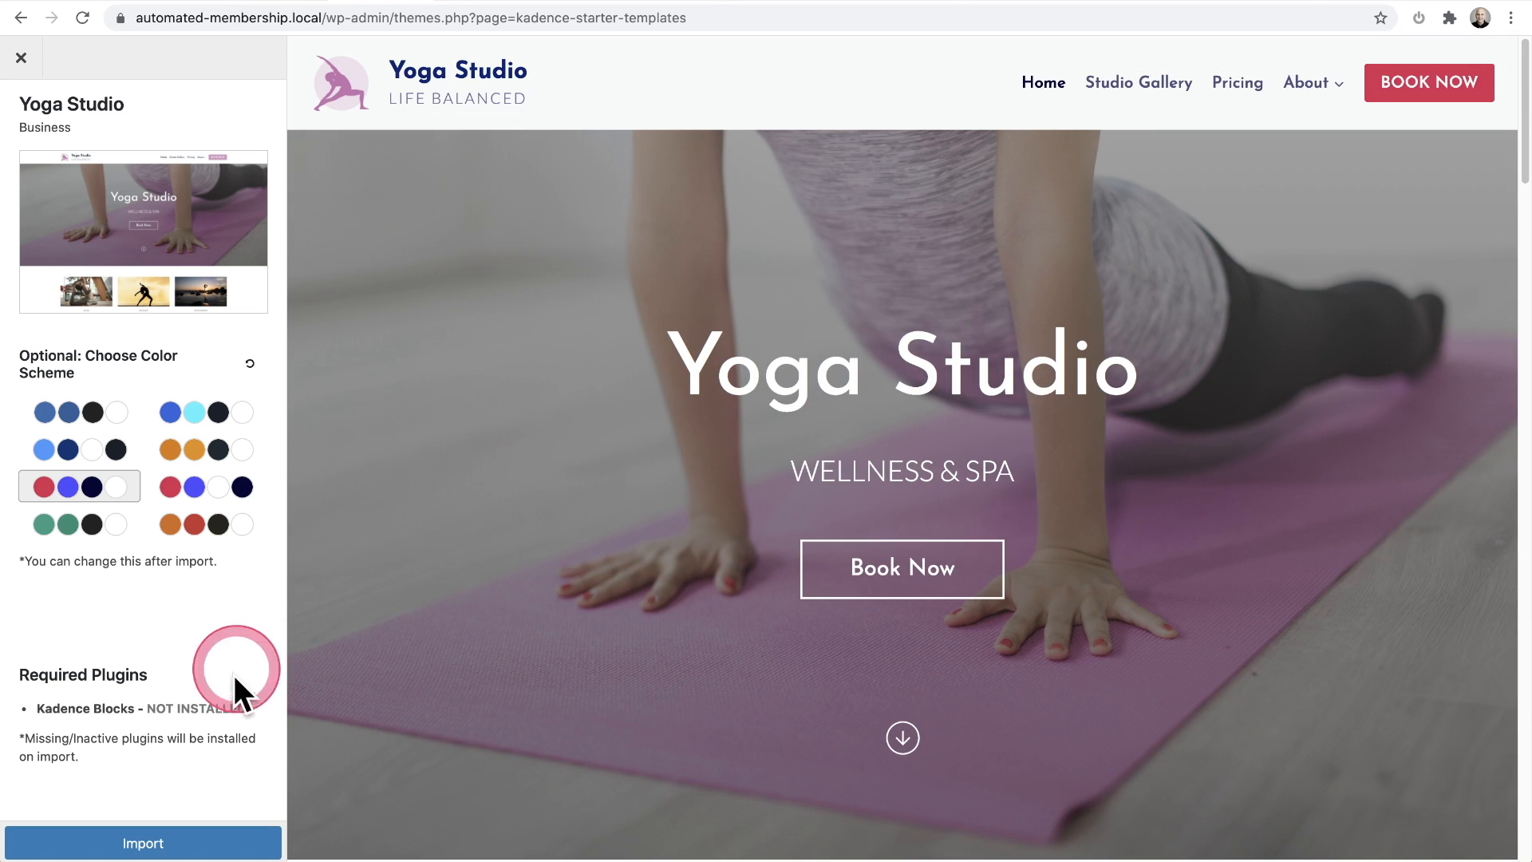
# - Import the Yoga Studio starter template with the selected color palette and view the finished site
pyautogui.click(138, 846)
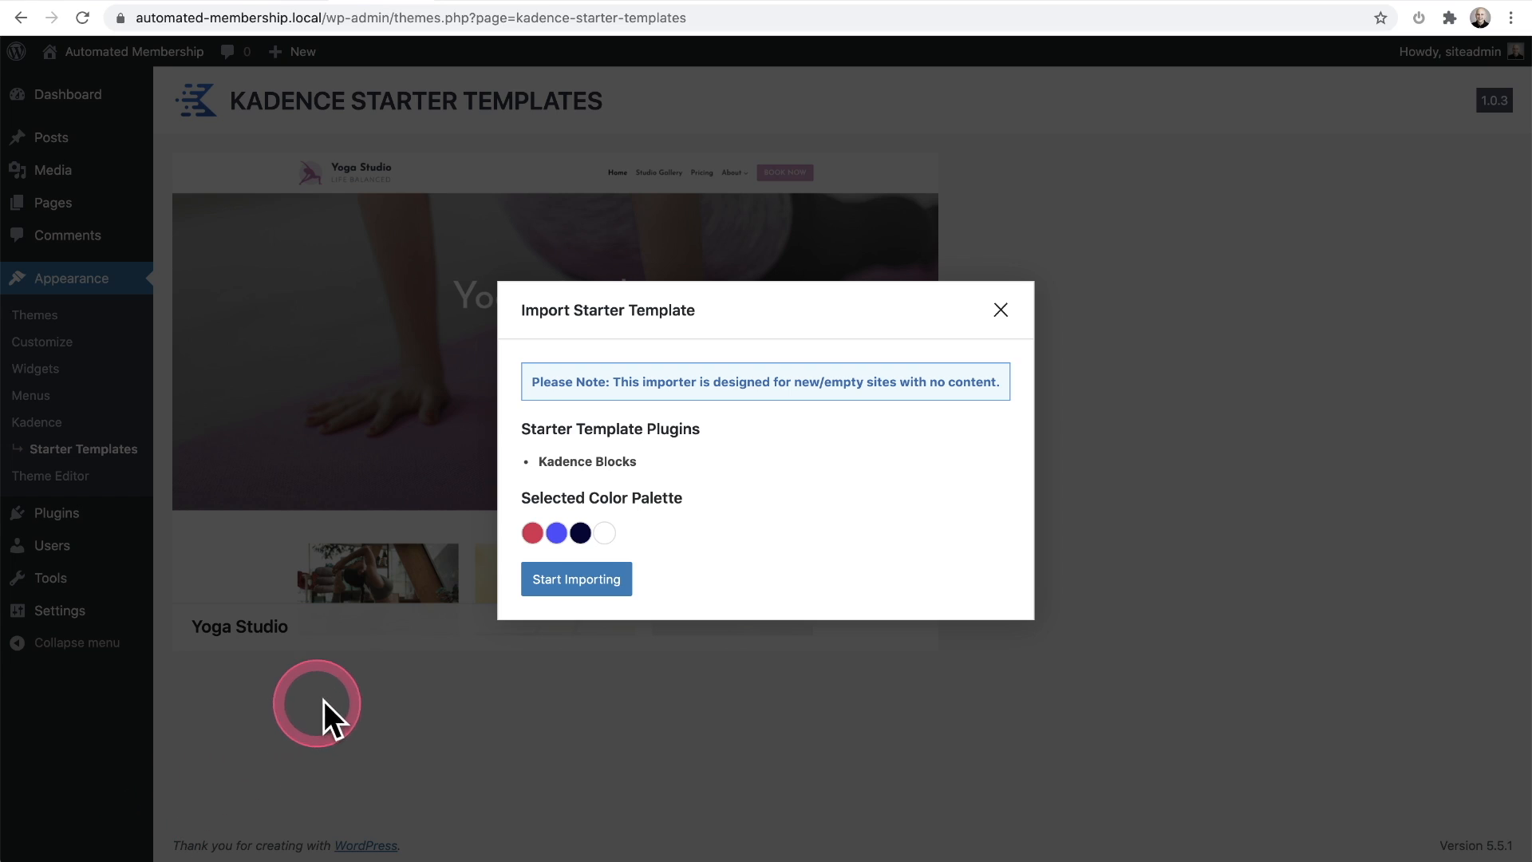
pyautogui.click(576, 581)
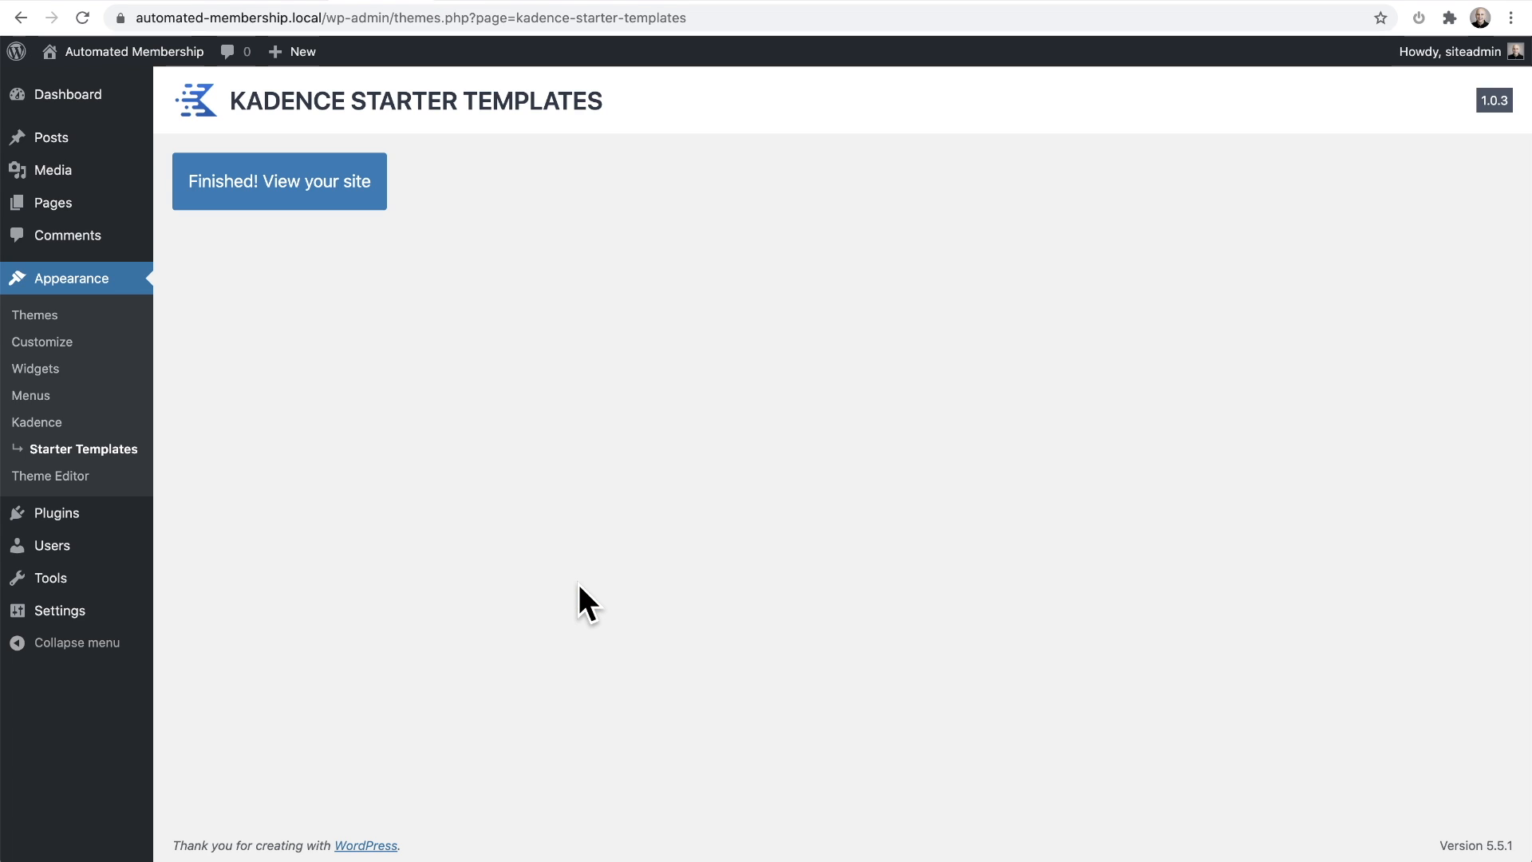
pyautogui.click(289, 187)
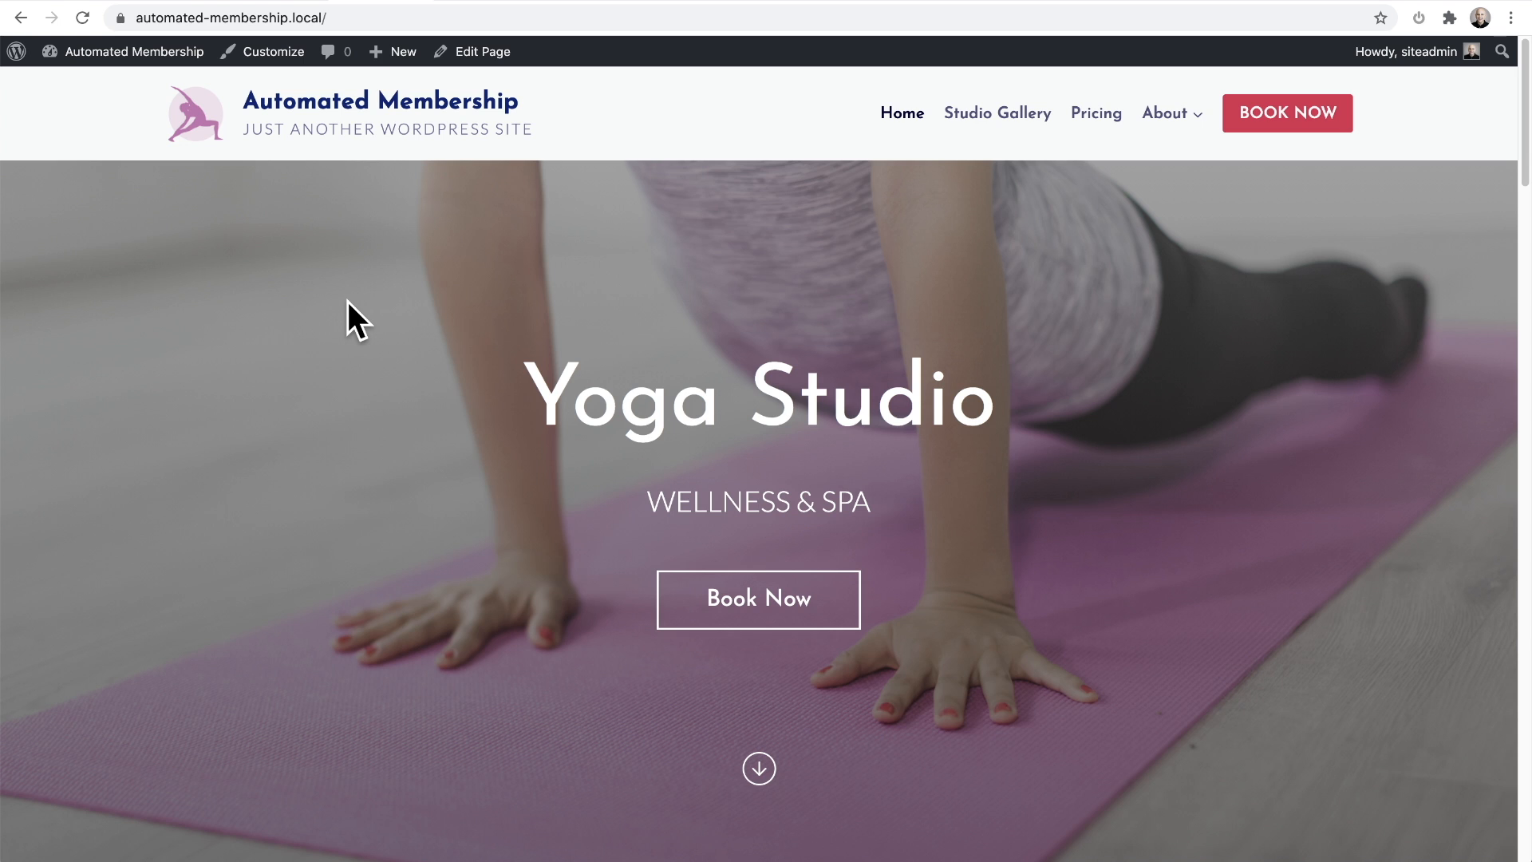
# - Look over the imported home page, visit the Studio Gallery and Pricing pages, and go back to the home page
pyautogui.scroll(-7, 348, 301)
pyautogui.scroll(-6, 636, 359)
pyautogui.scroll(13, 735, 404)
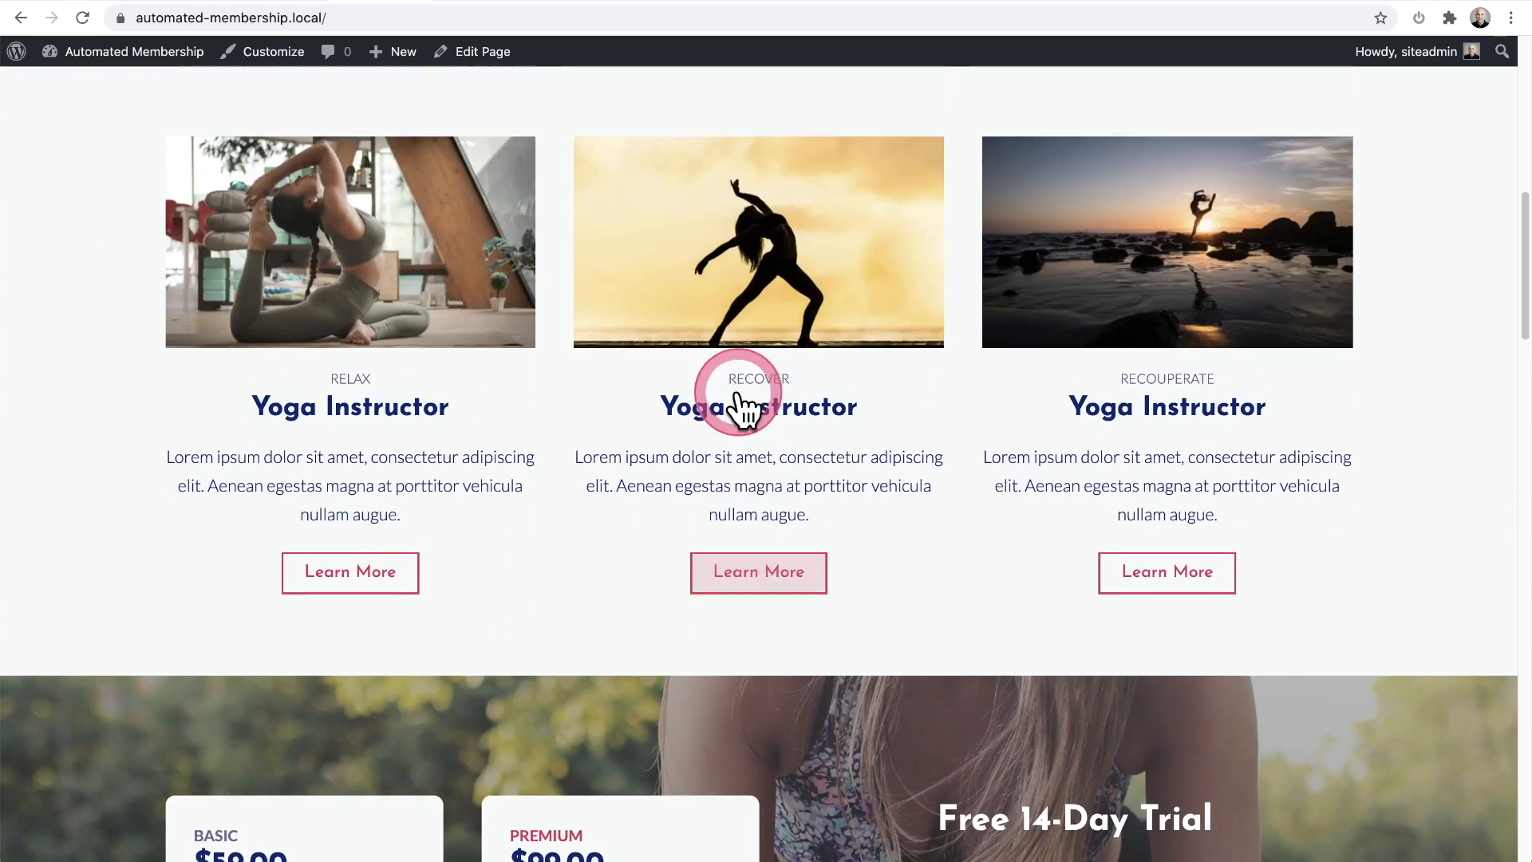
pyautogui.click(993, 120)
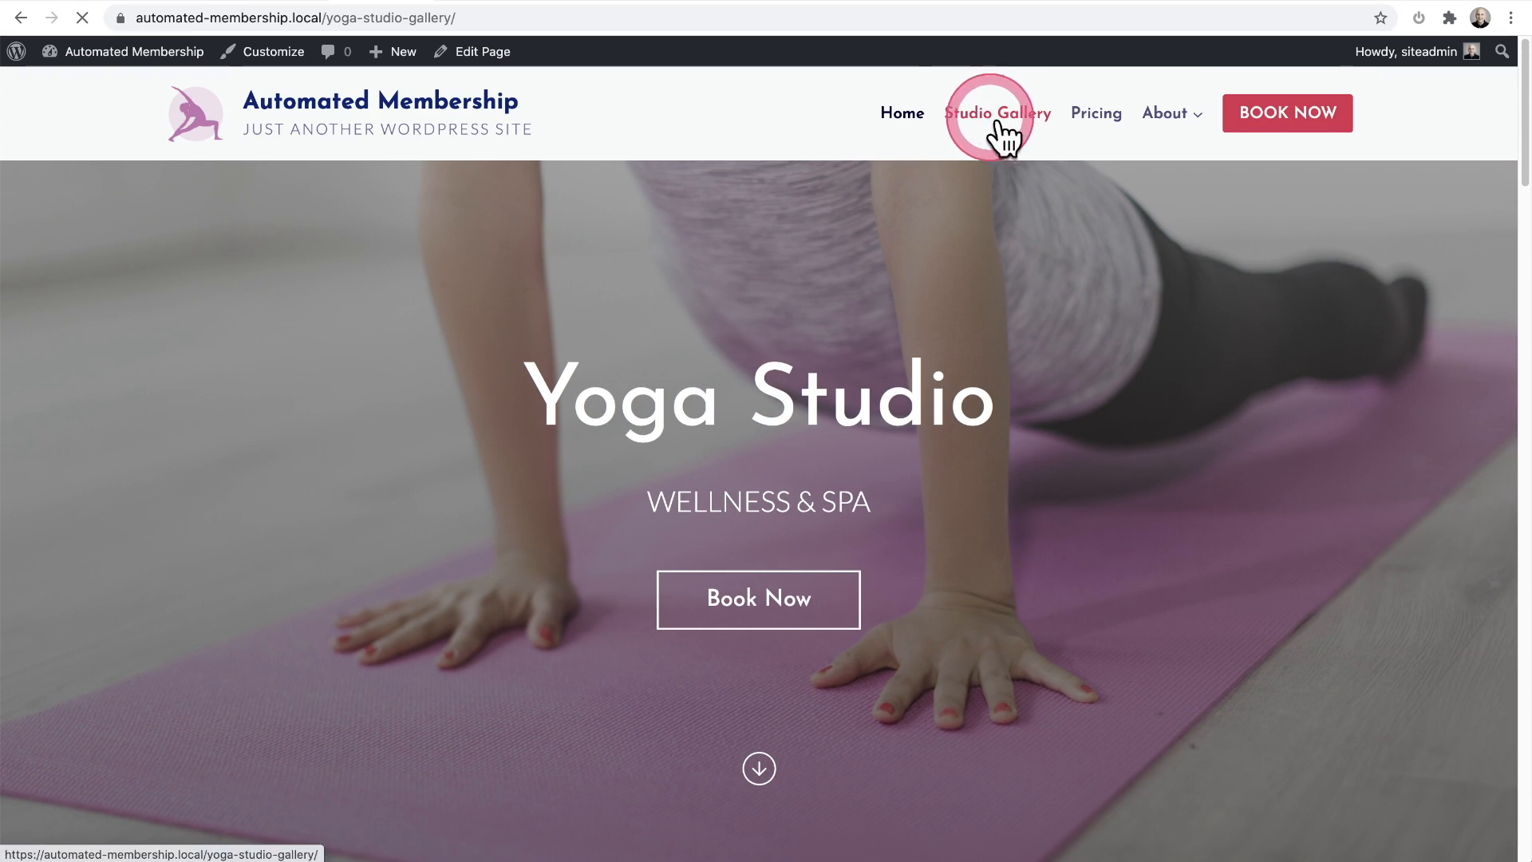
pyautogui.click(1090, 118)
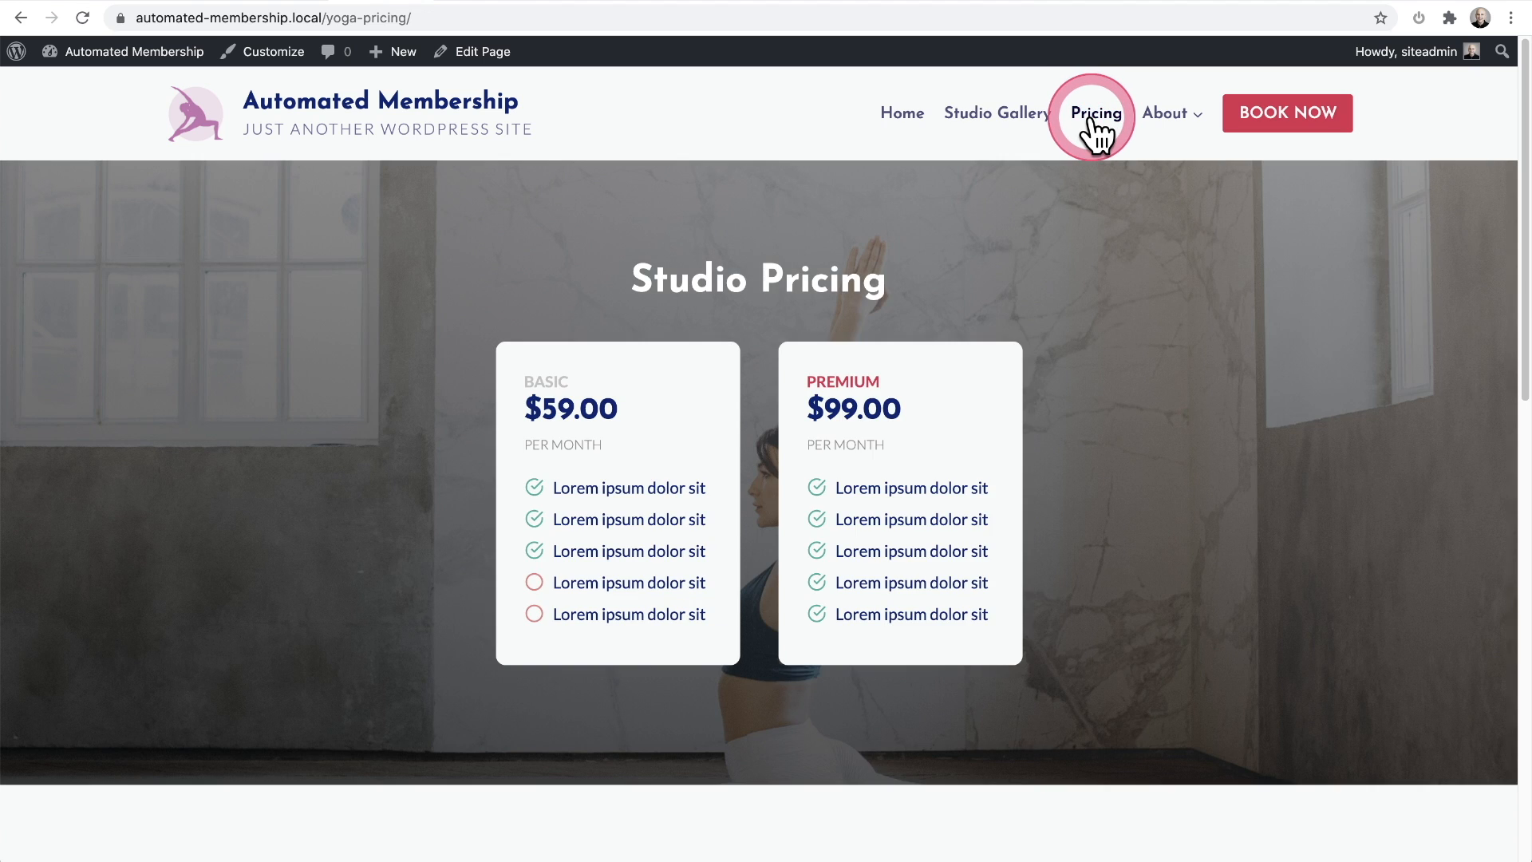
pyautogui.click(330, 146)
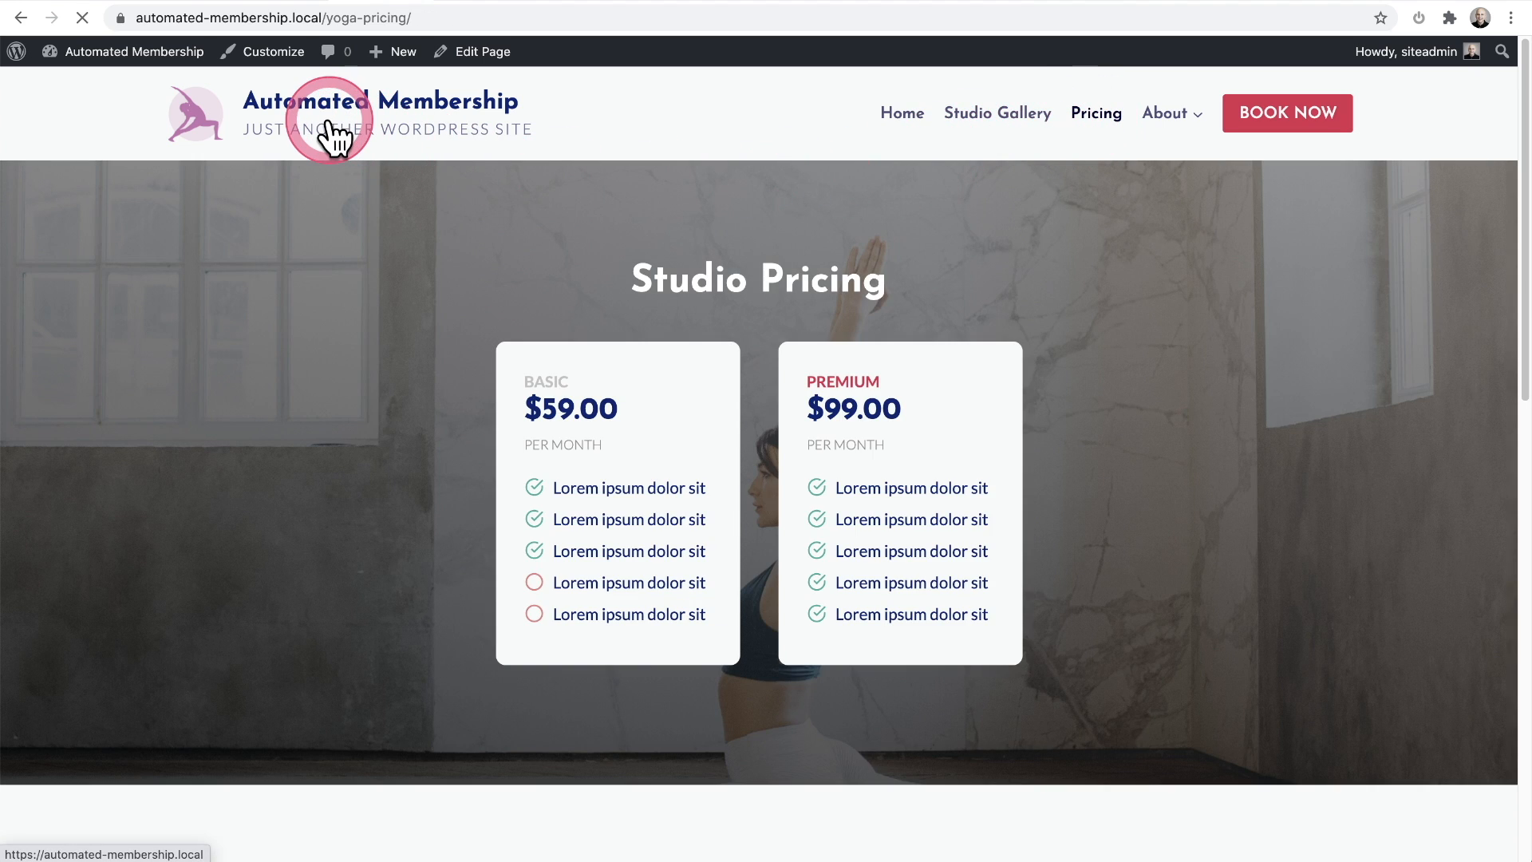
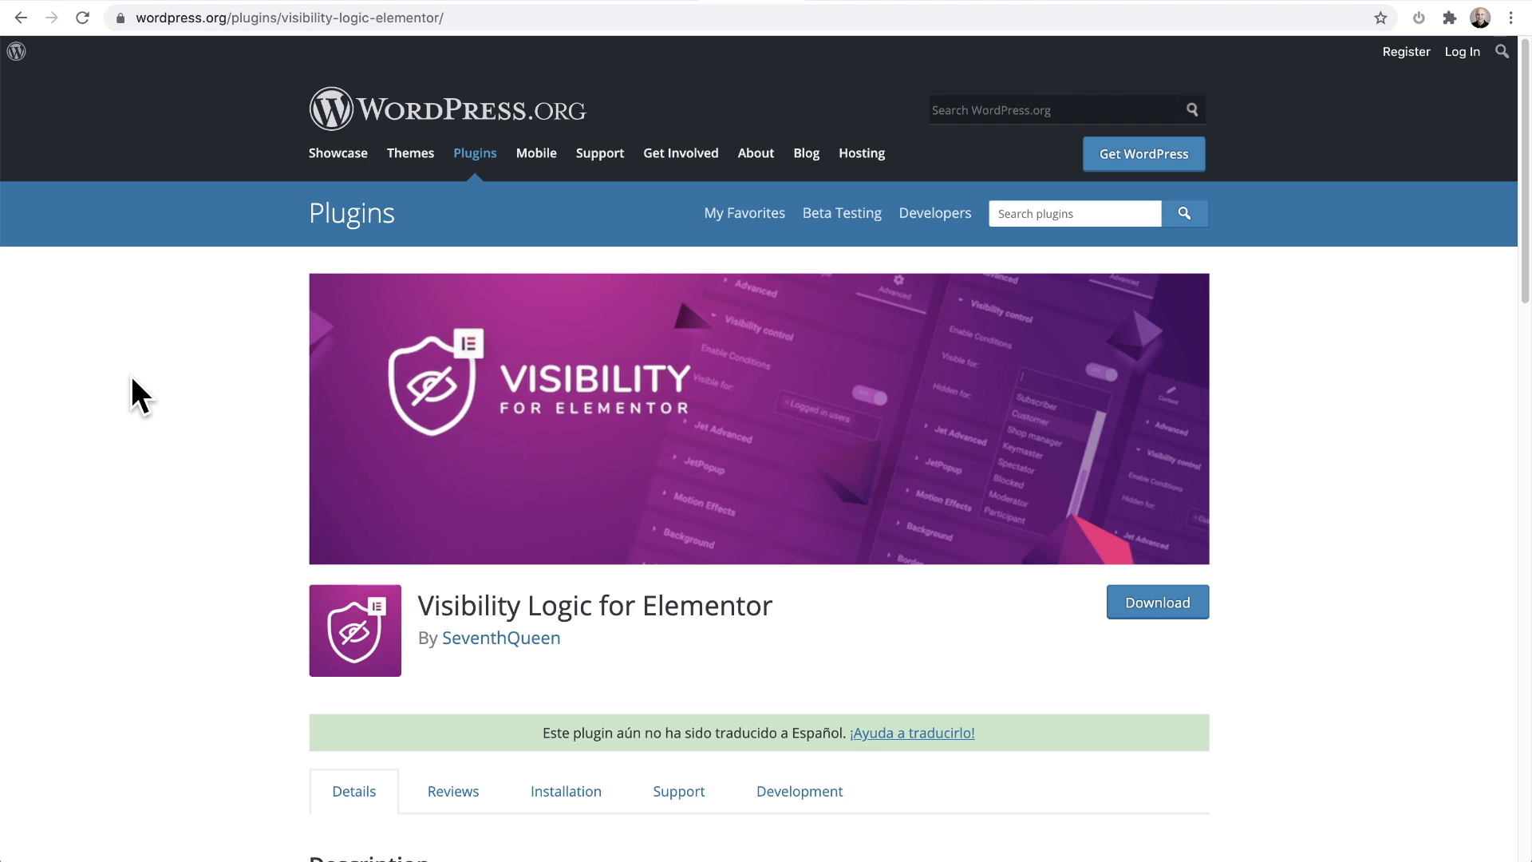
# - Read the Visibility Logic for Elementor plugin page through its description, setup instructions and screenshots
pyautogui.scroll(-8, 132, 378)
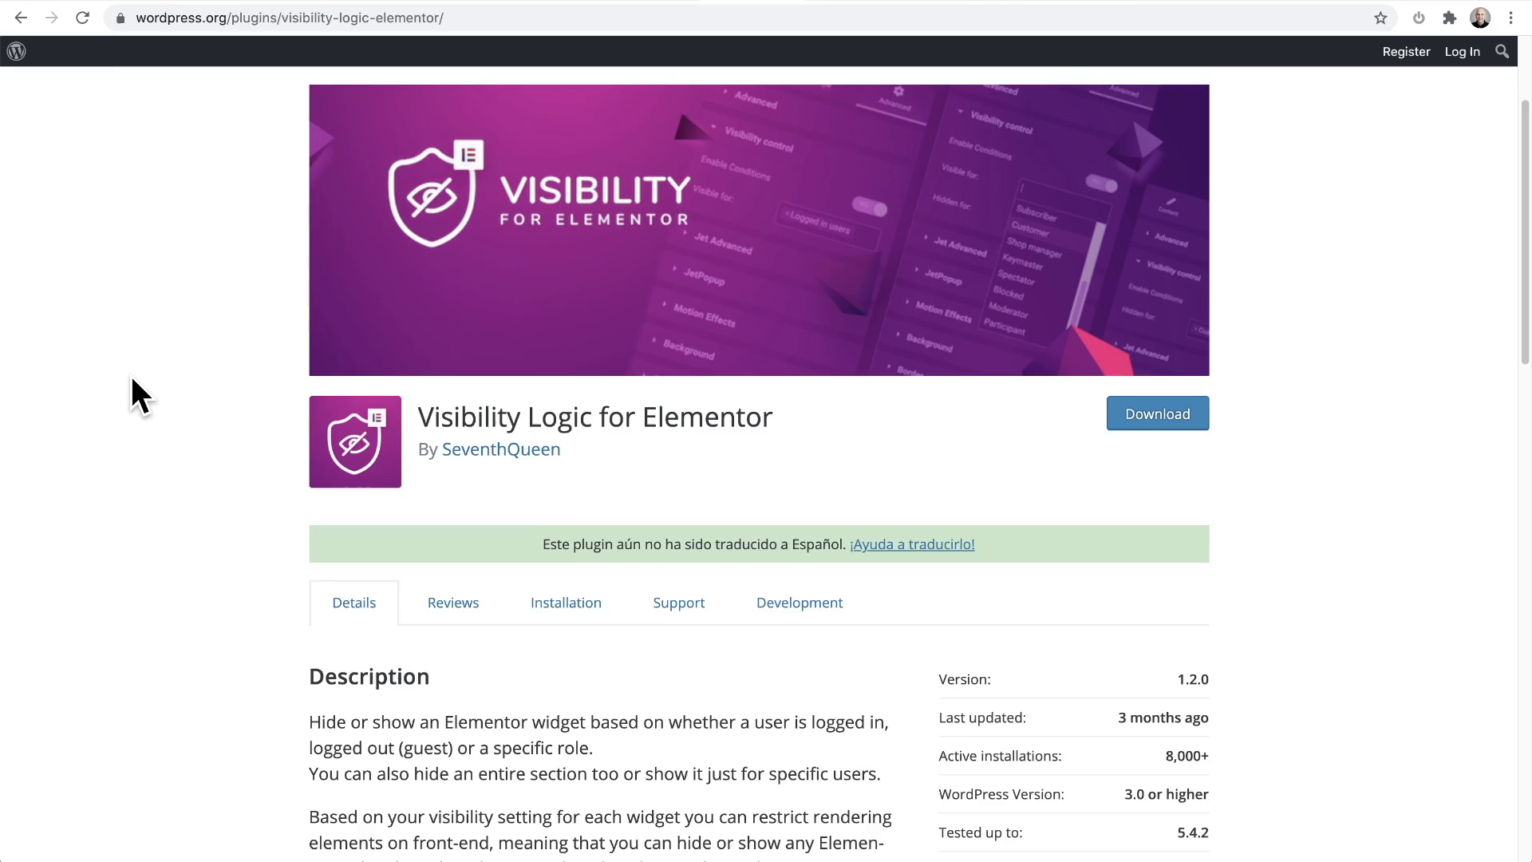
pyautogui.scroll(-8, 132, 379)
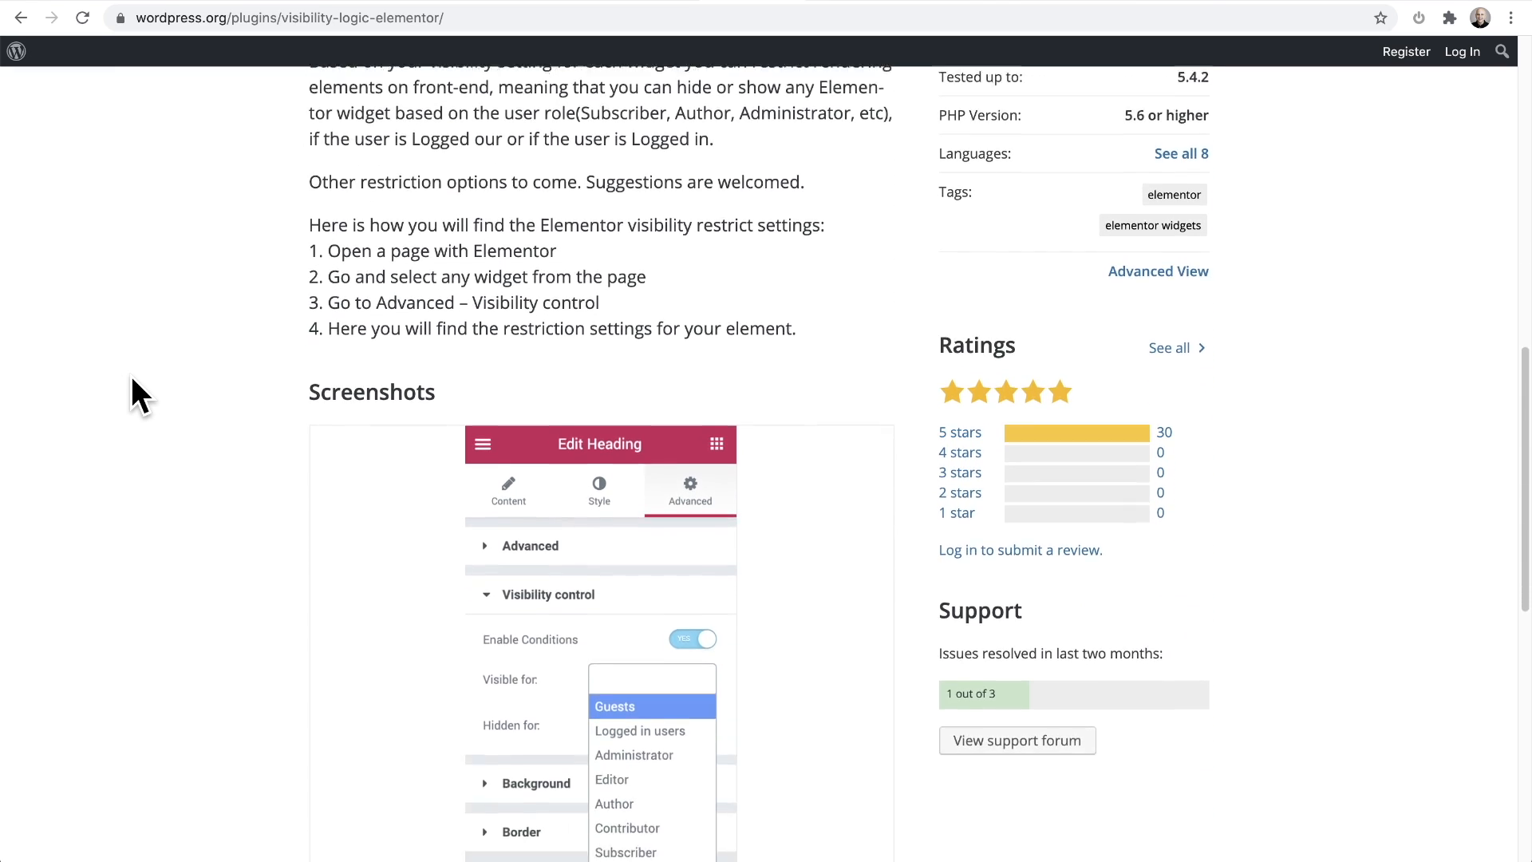
pyautogui.click(174, 398)
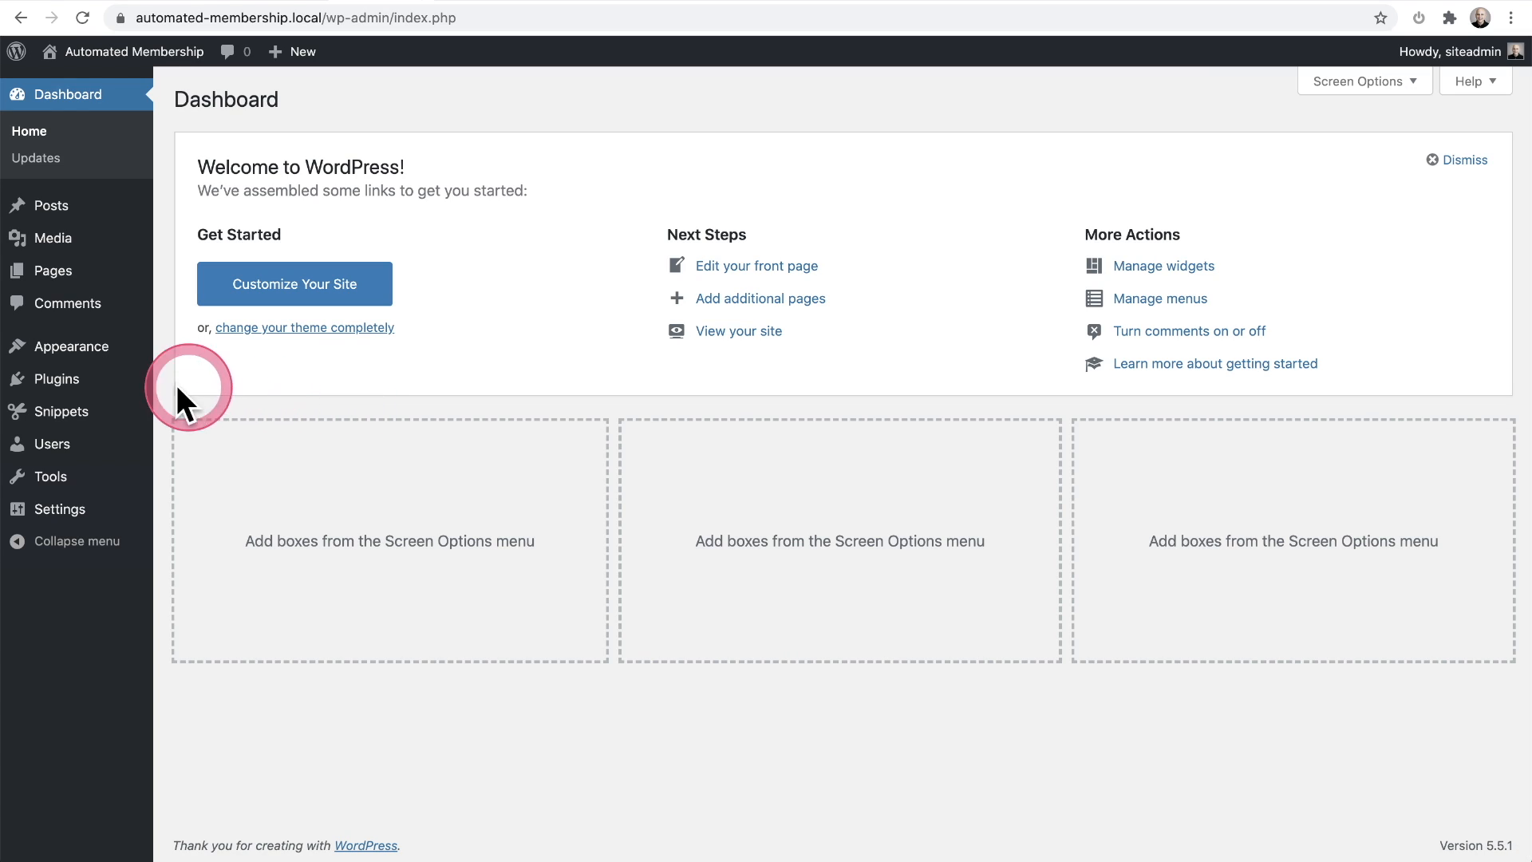
# - Upload kadence-pro.zip as a new plugin, install it and activate it
pyautogui.moveTo(111, 381)
pyautogui.click(194, 410)
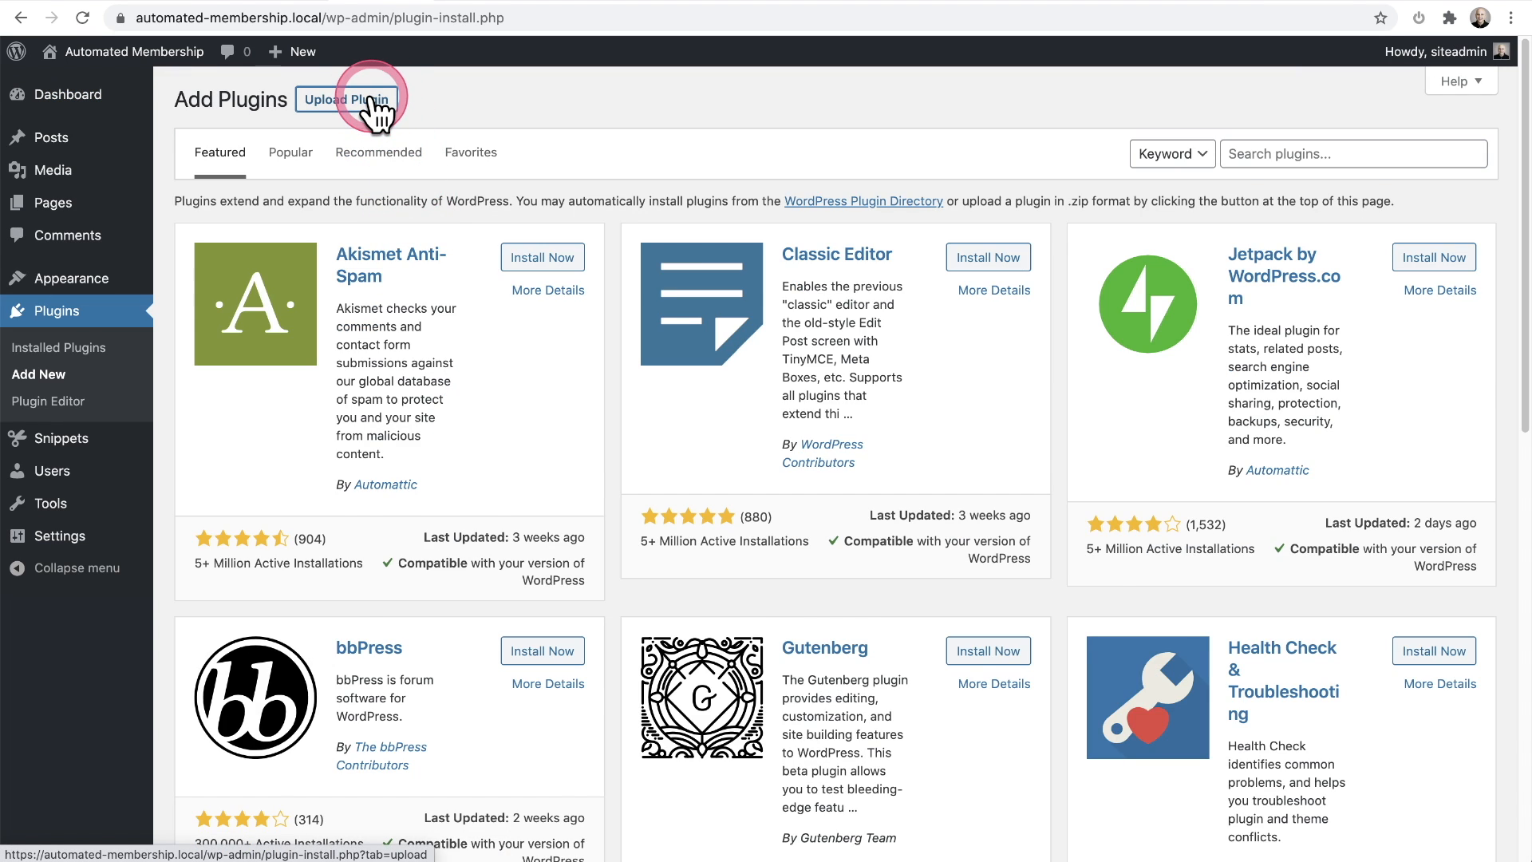
pyautogui.click(374, 100)
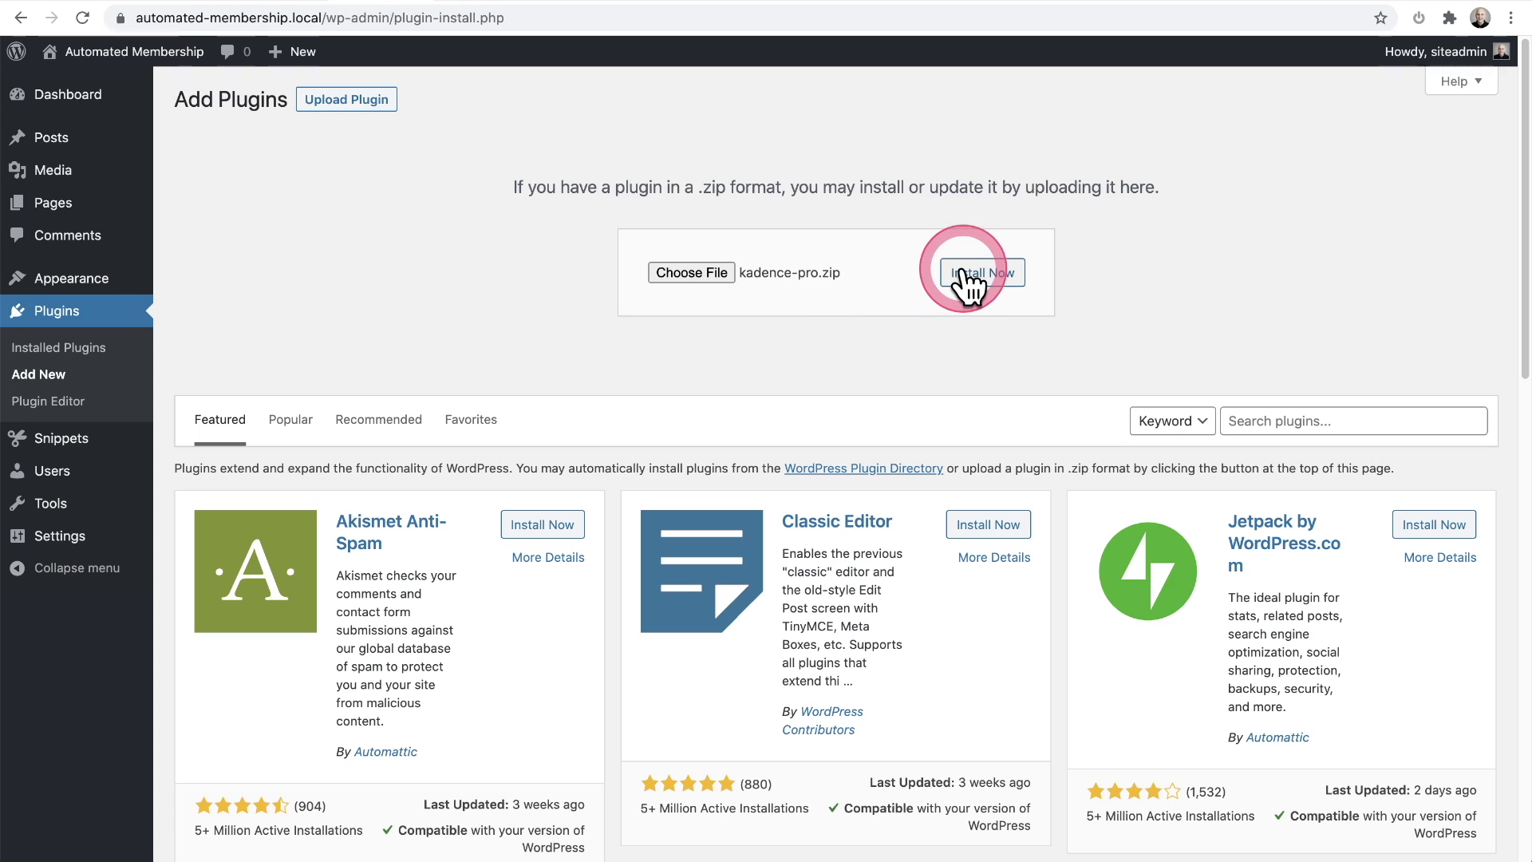
pyautogui.click(969, 280)
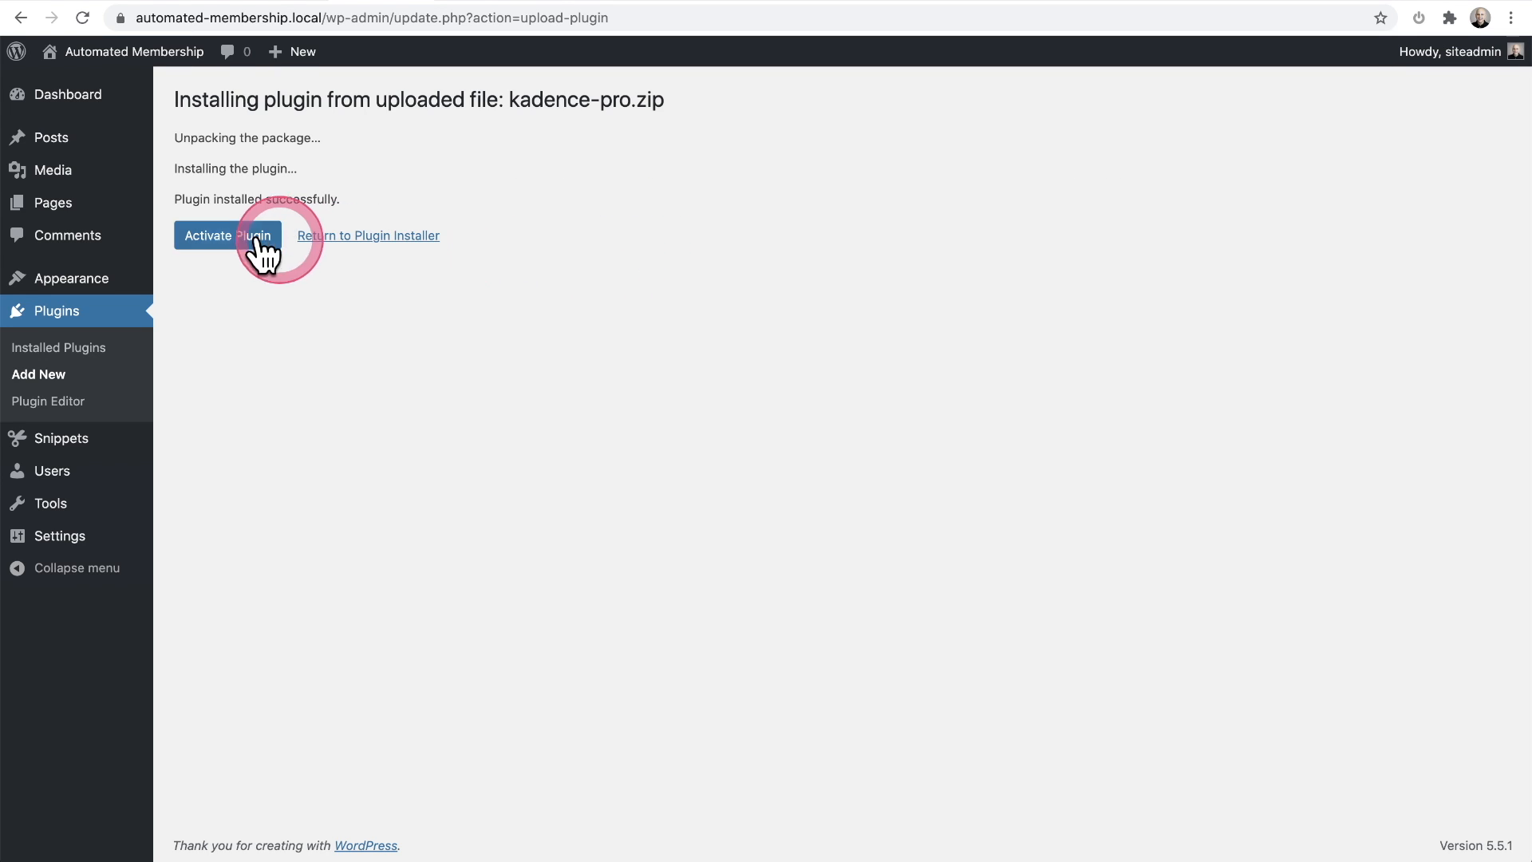
pyautogui.click(222, 237)
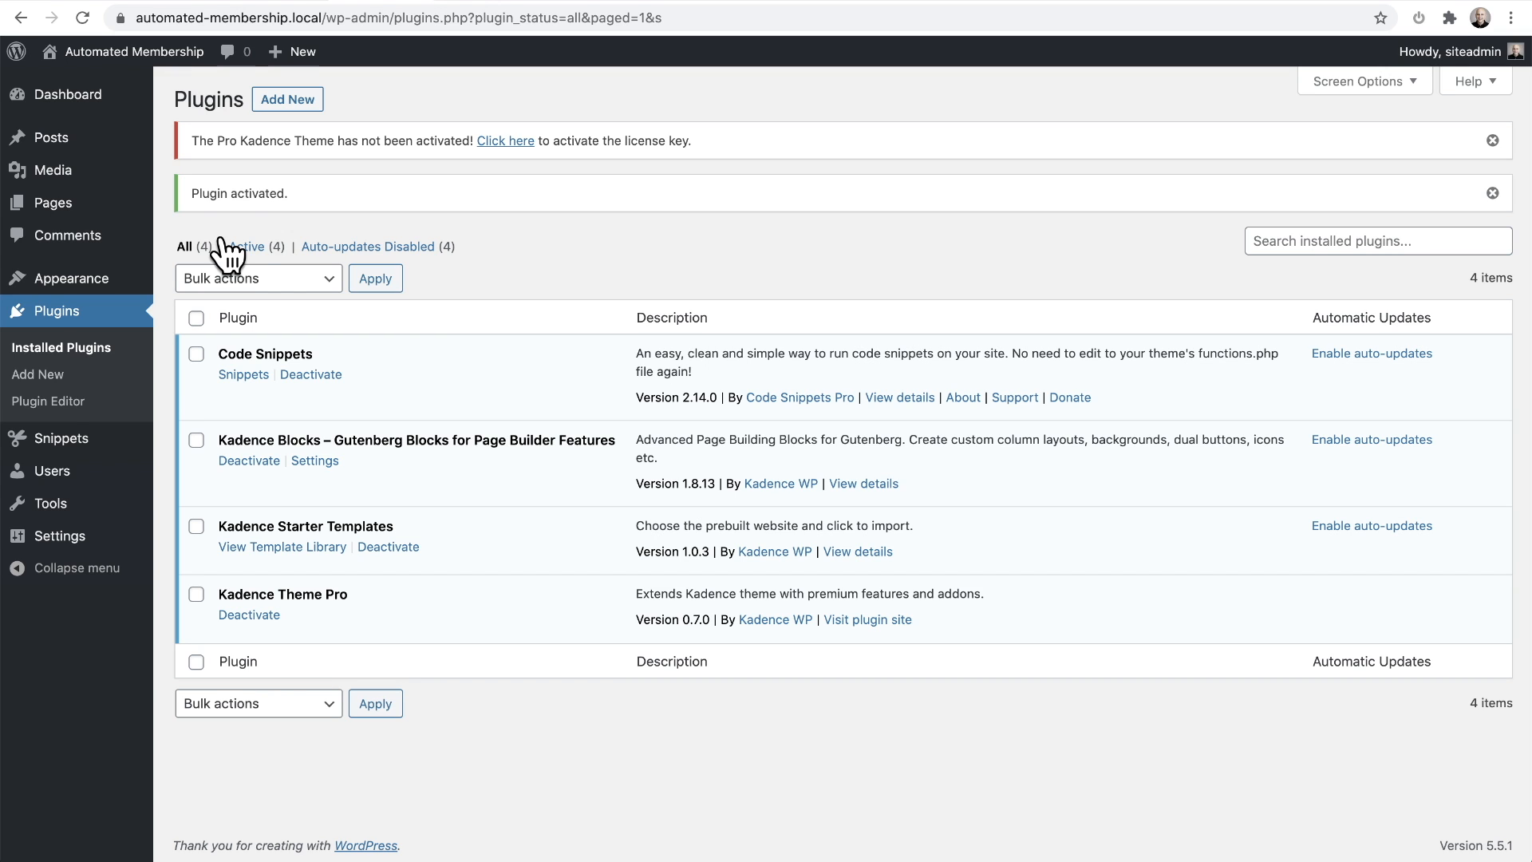
# - Enable the Hooked Elements and Header Addons pro addons in the Kadence theme settings and reload the page
pyautogui.moveTo(48, 288)
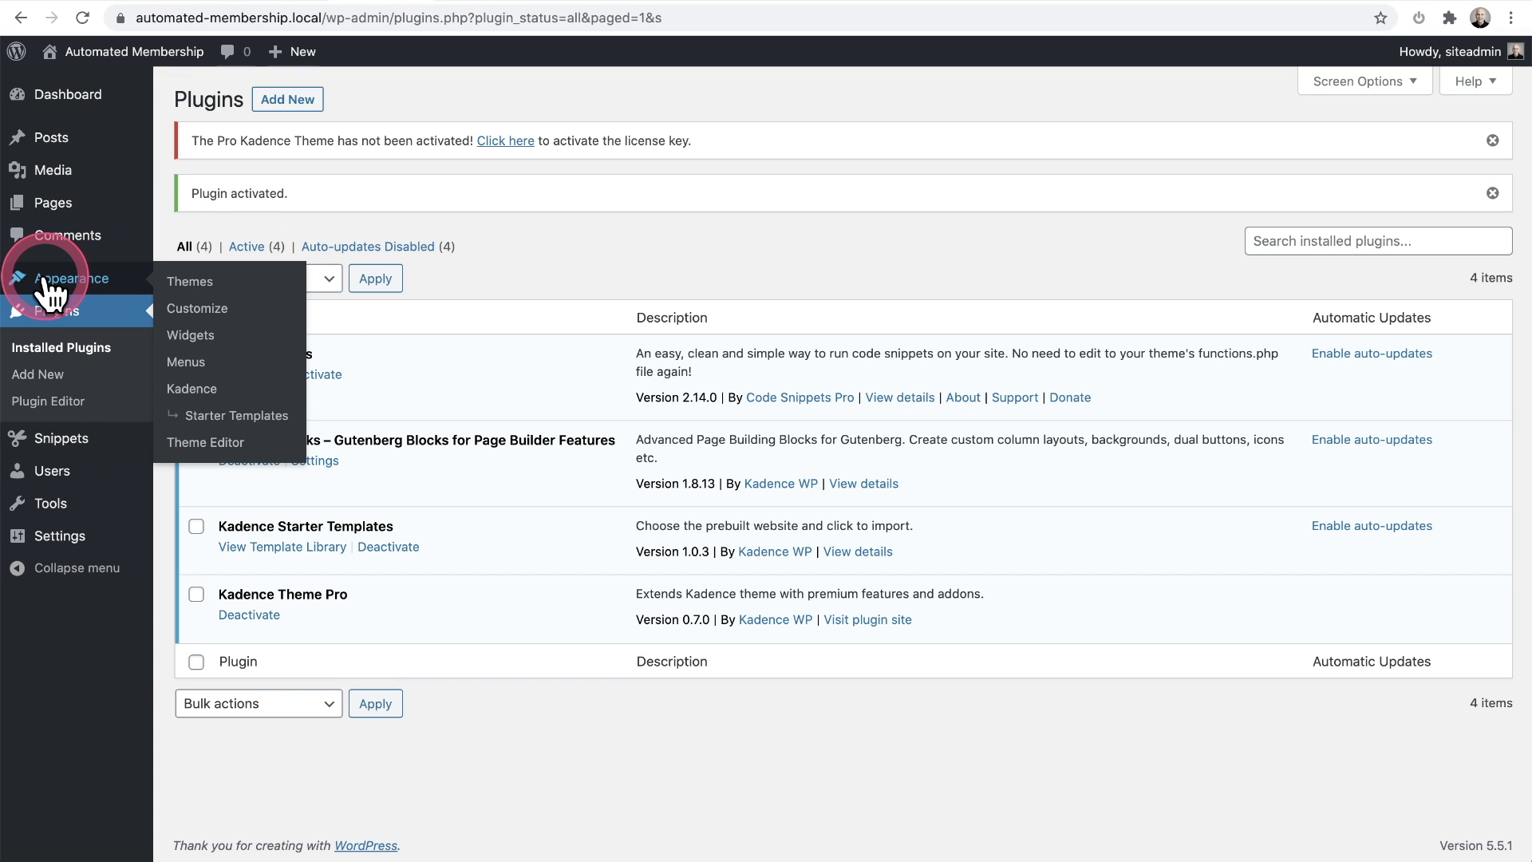
pyautogui.click(196, 391)
pyautogui.scroll(-3, 702, 495)
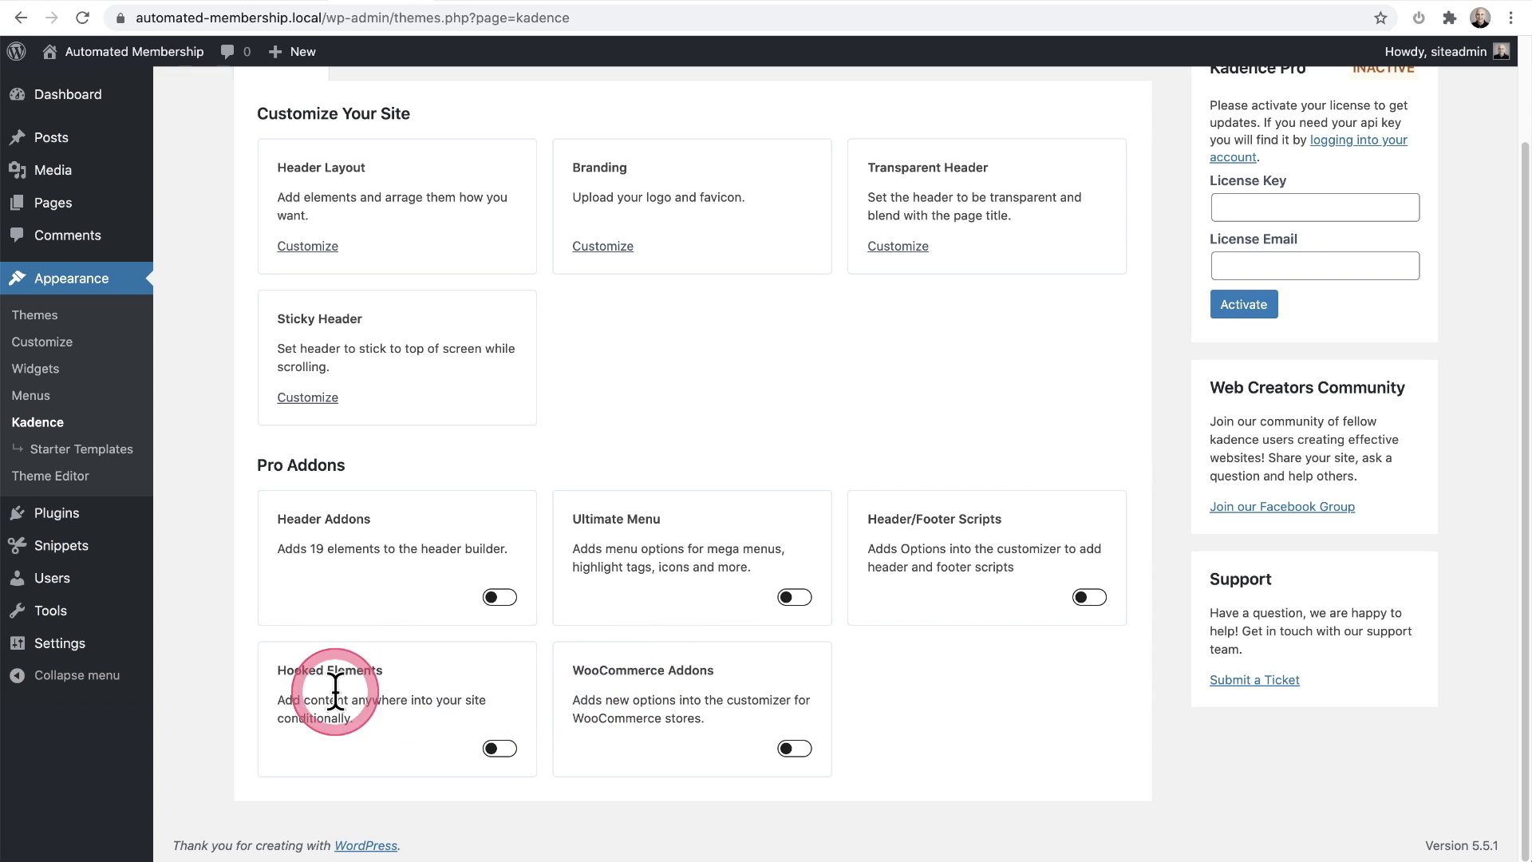
pyautogui.click(493, 750)
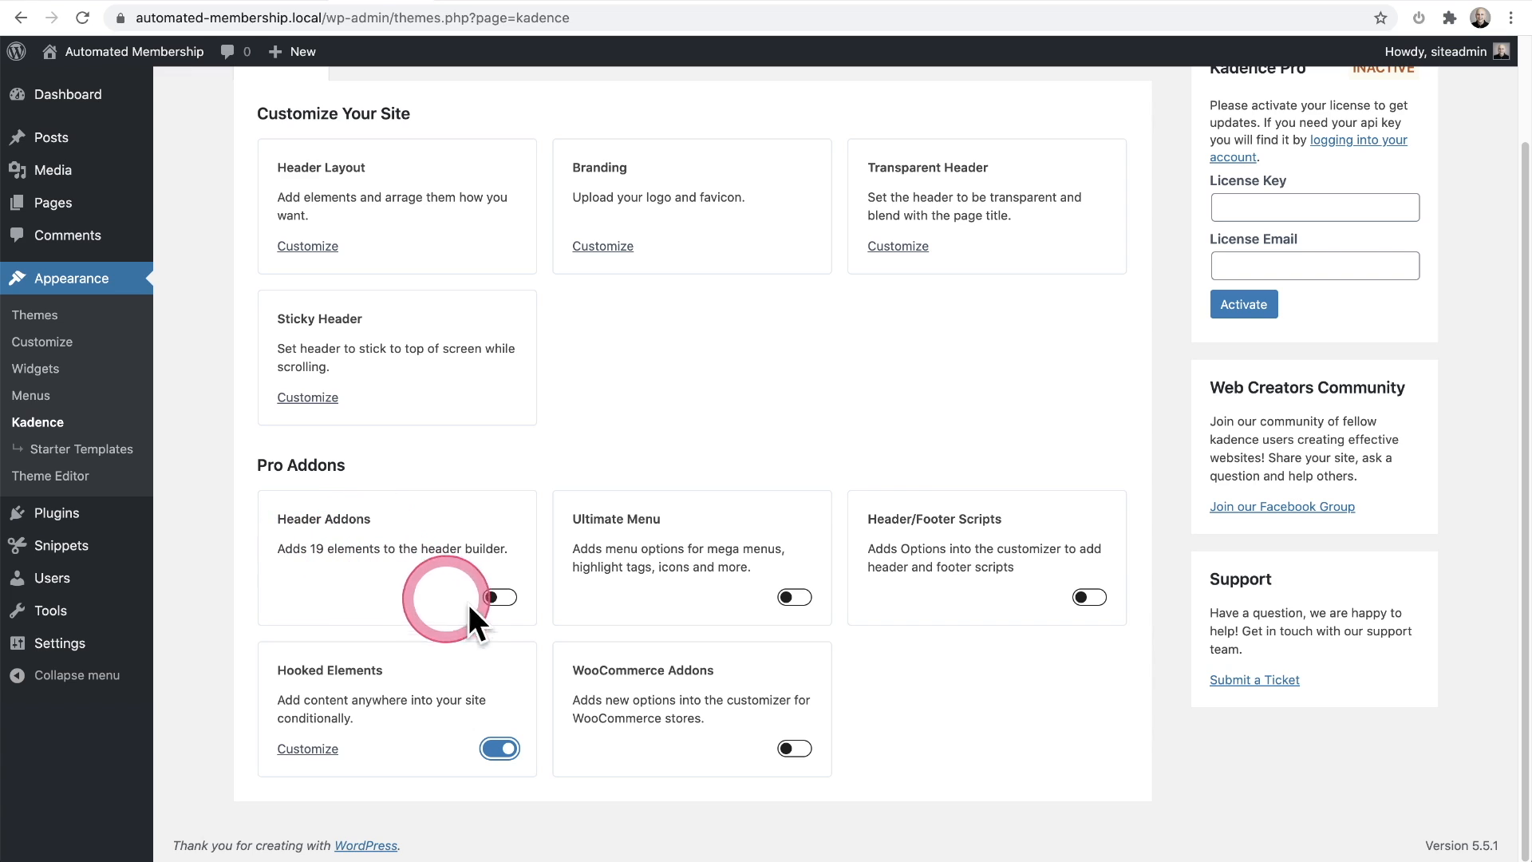
pyautogui.click(498, 598)
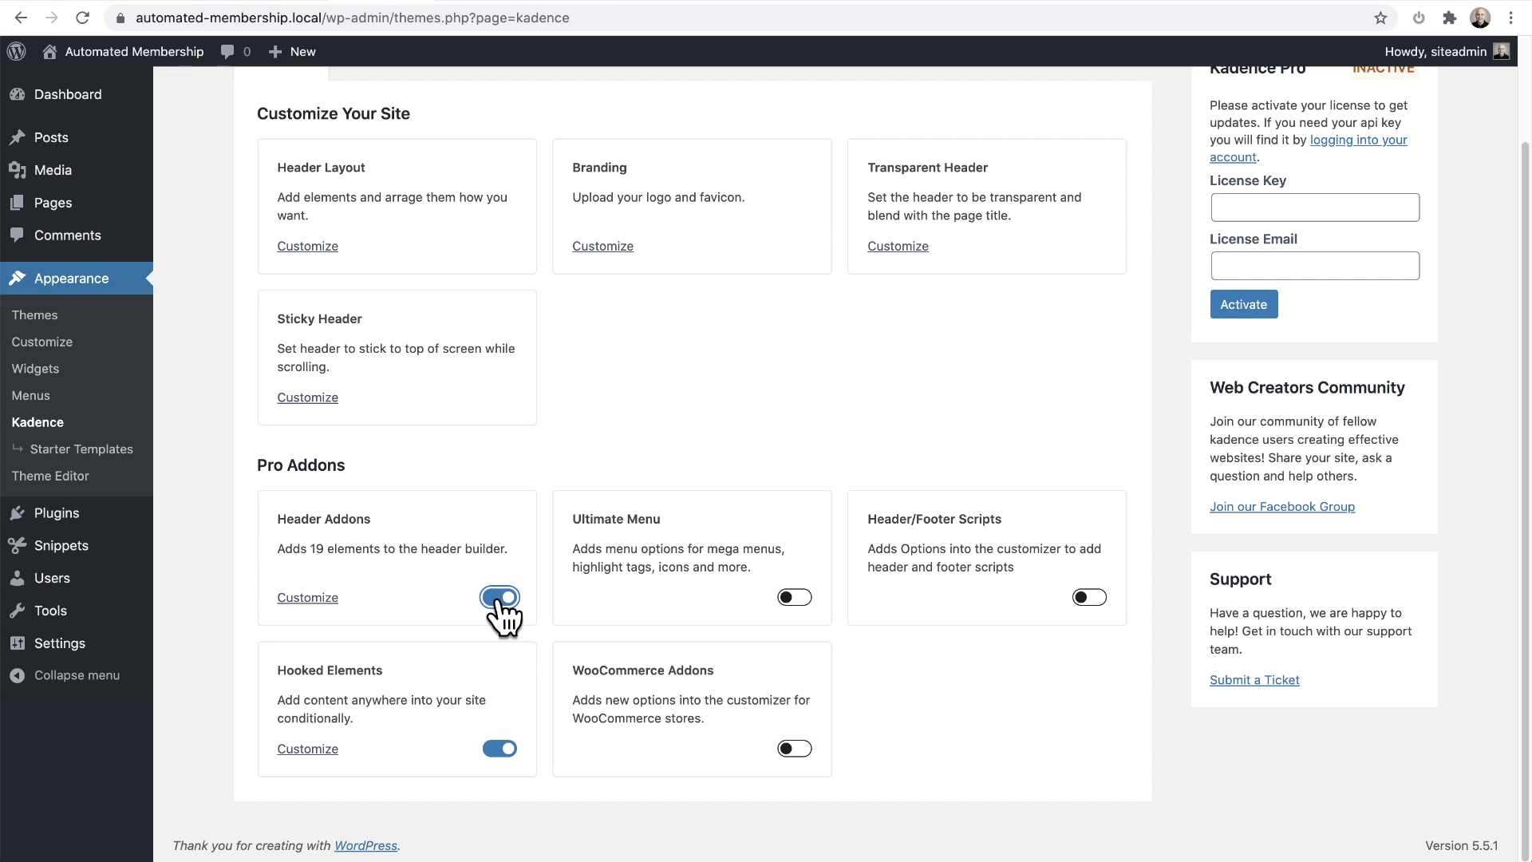
pyautogui.click(83, 18)
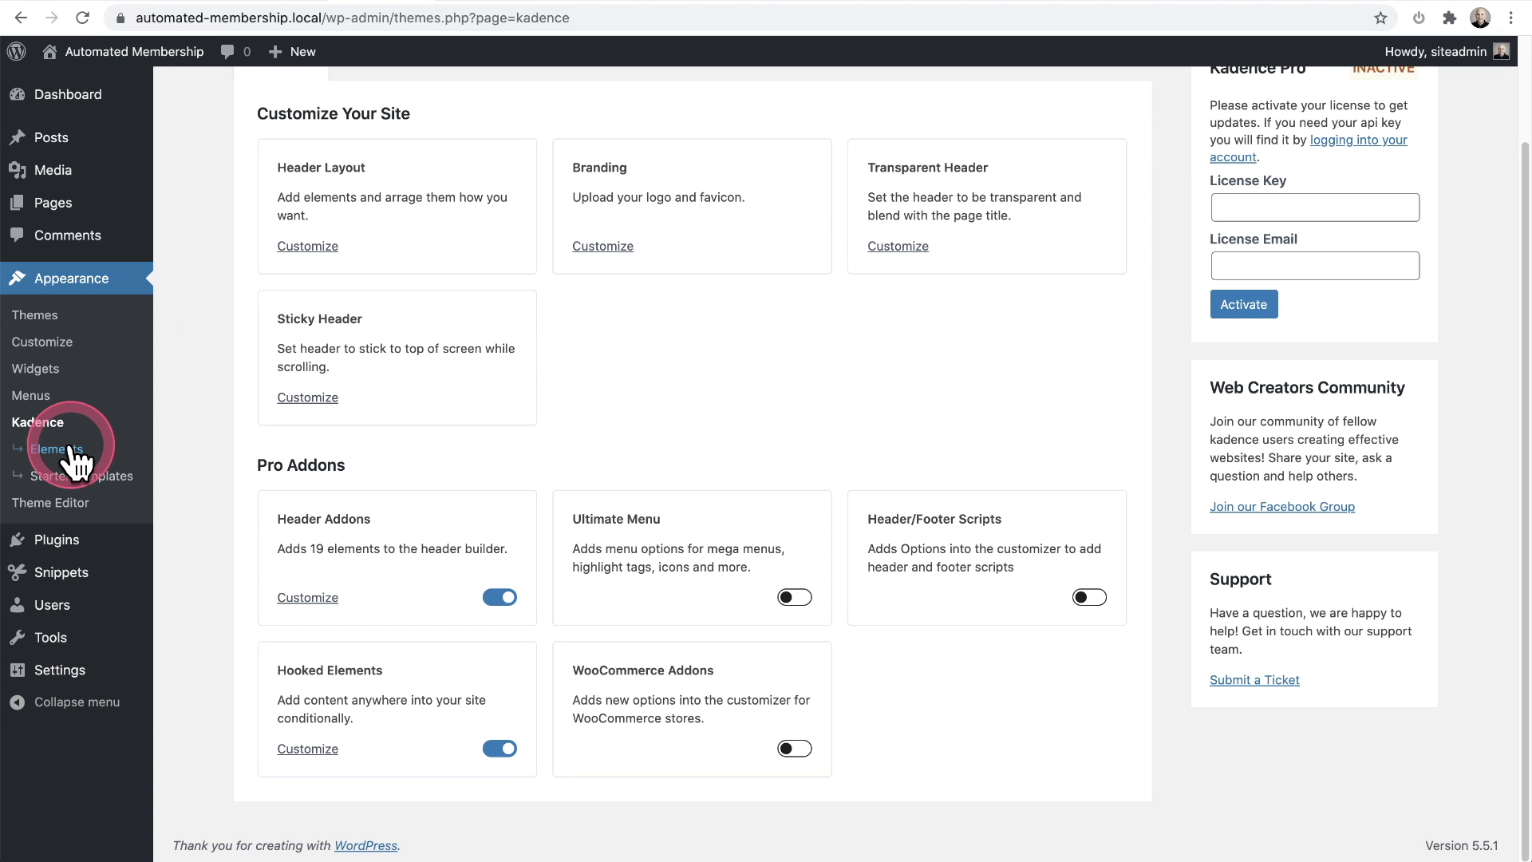
# - Start a new Kadence element of the Default type
pyautogui.click(70, 451)
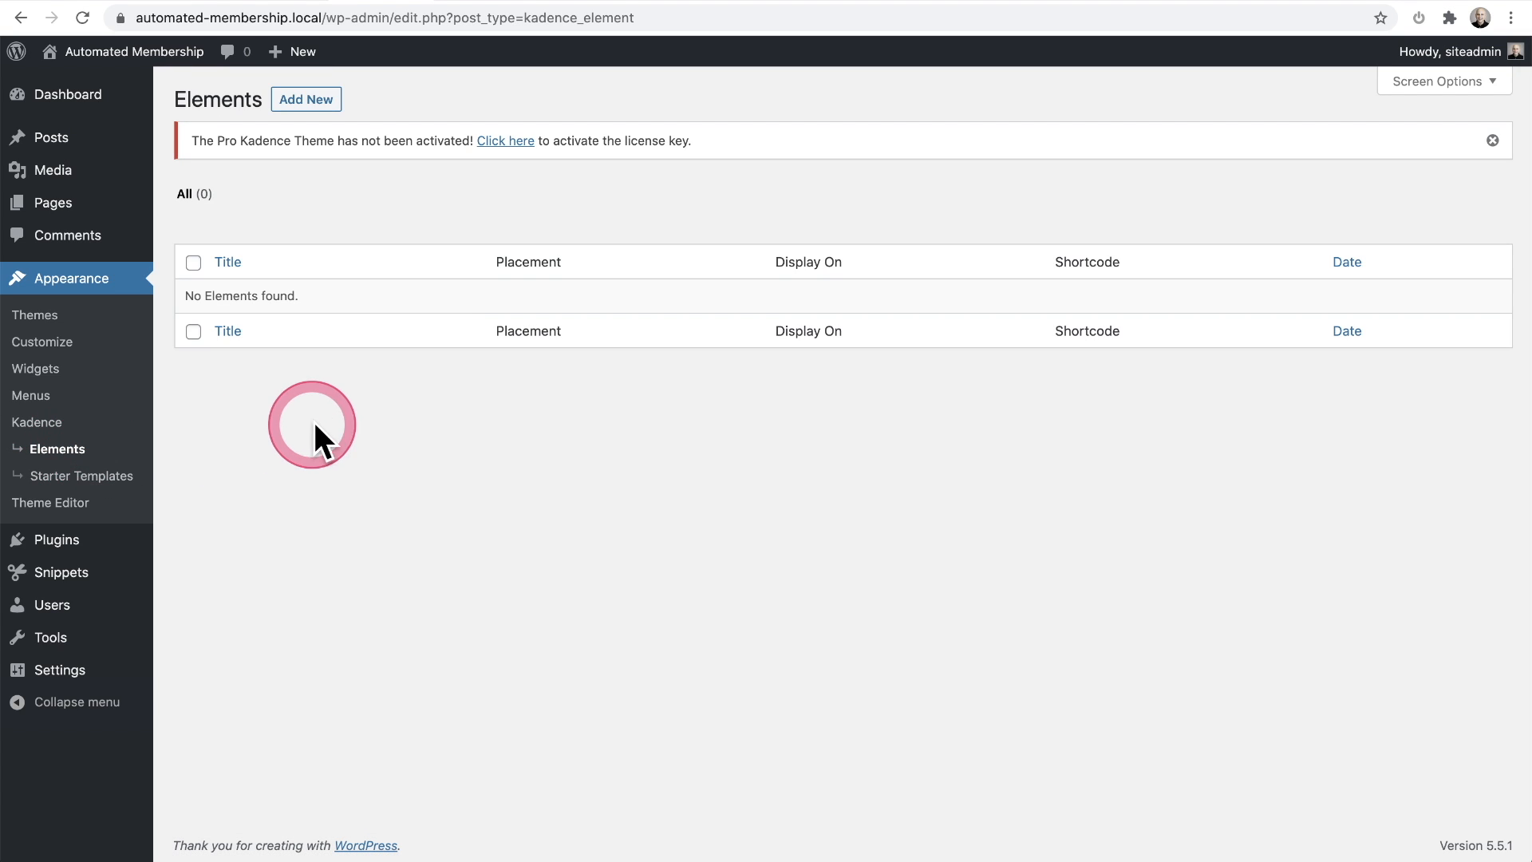
pyautogui.click(308, 102)
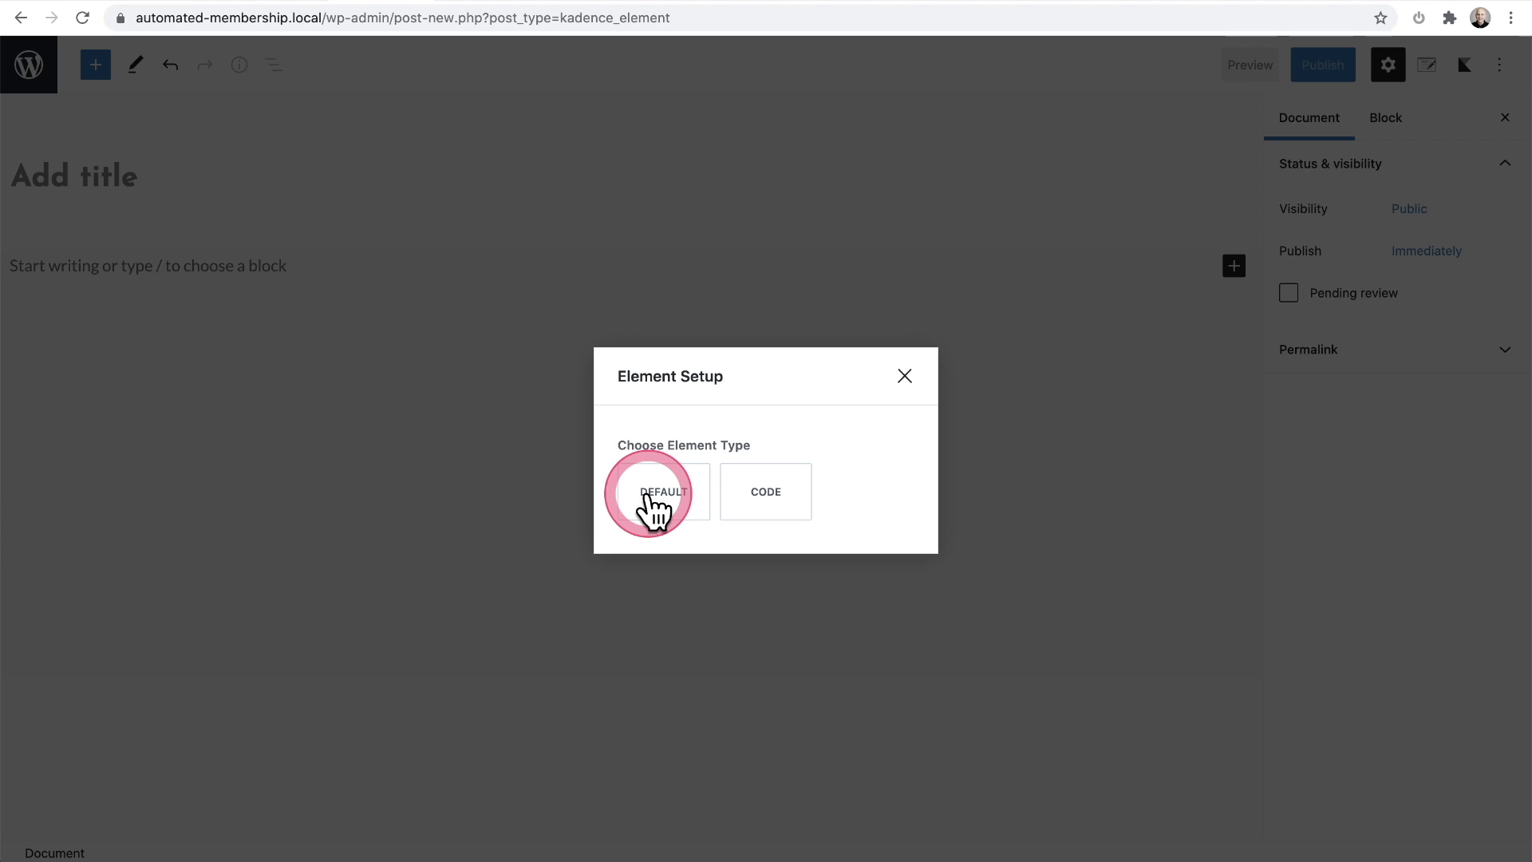
pyautogui.click(648, 496)
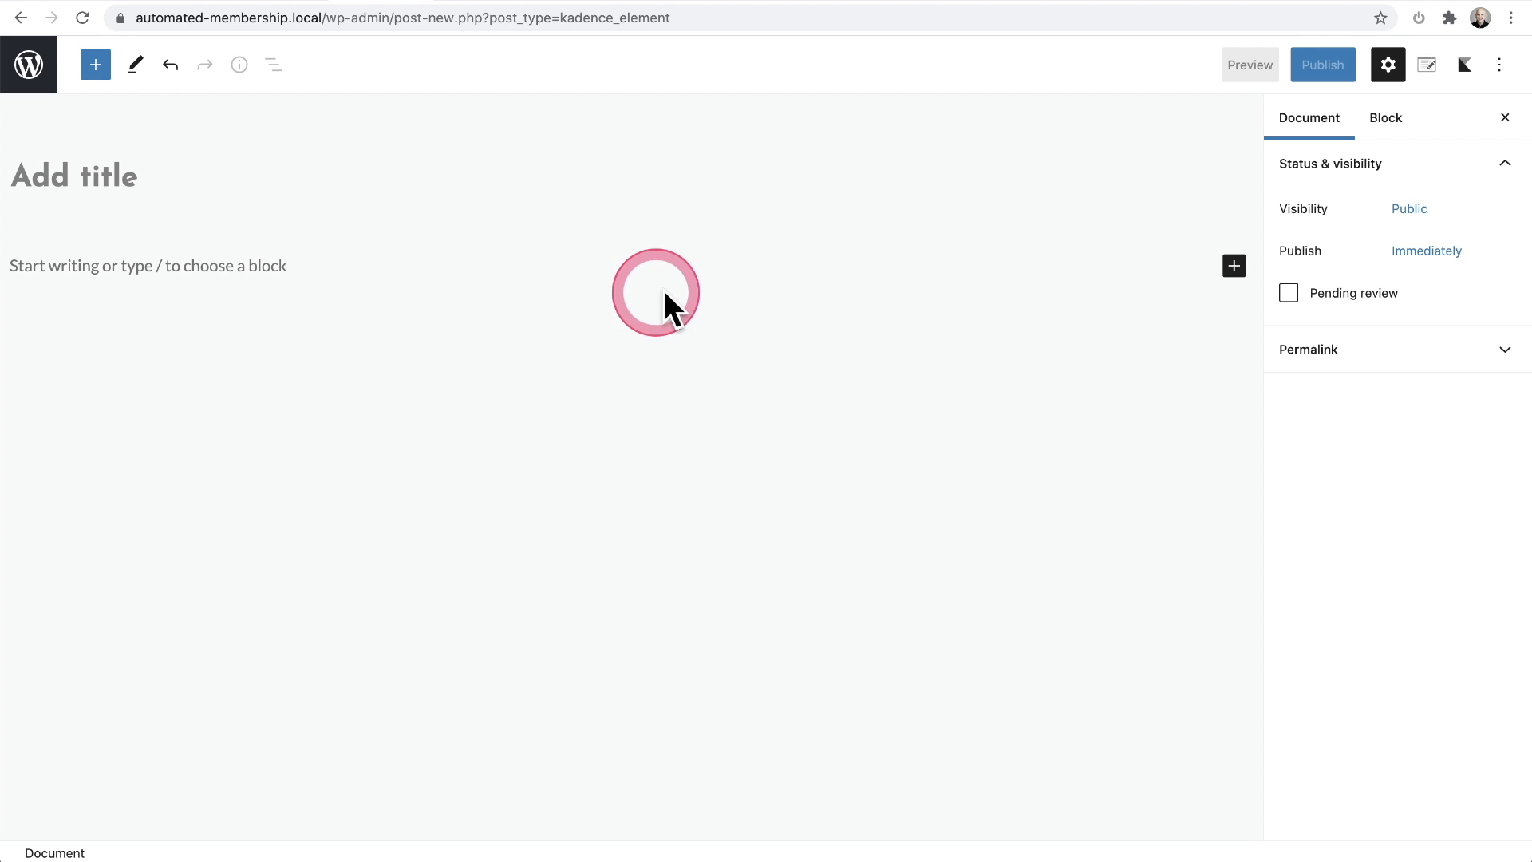
# - Examine the new element's user visibility choices, including the login states and the custom membership roles
pyautogui.click(1428, 71)
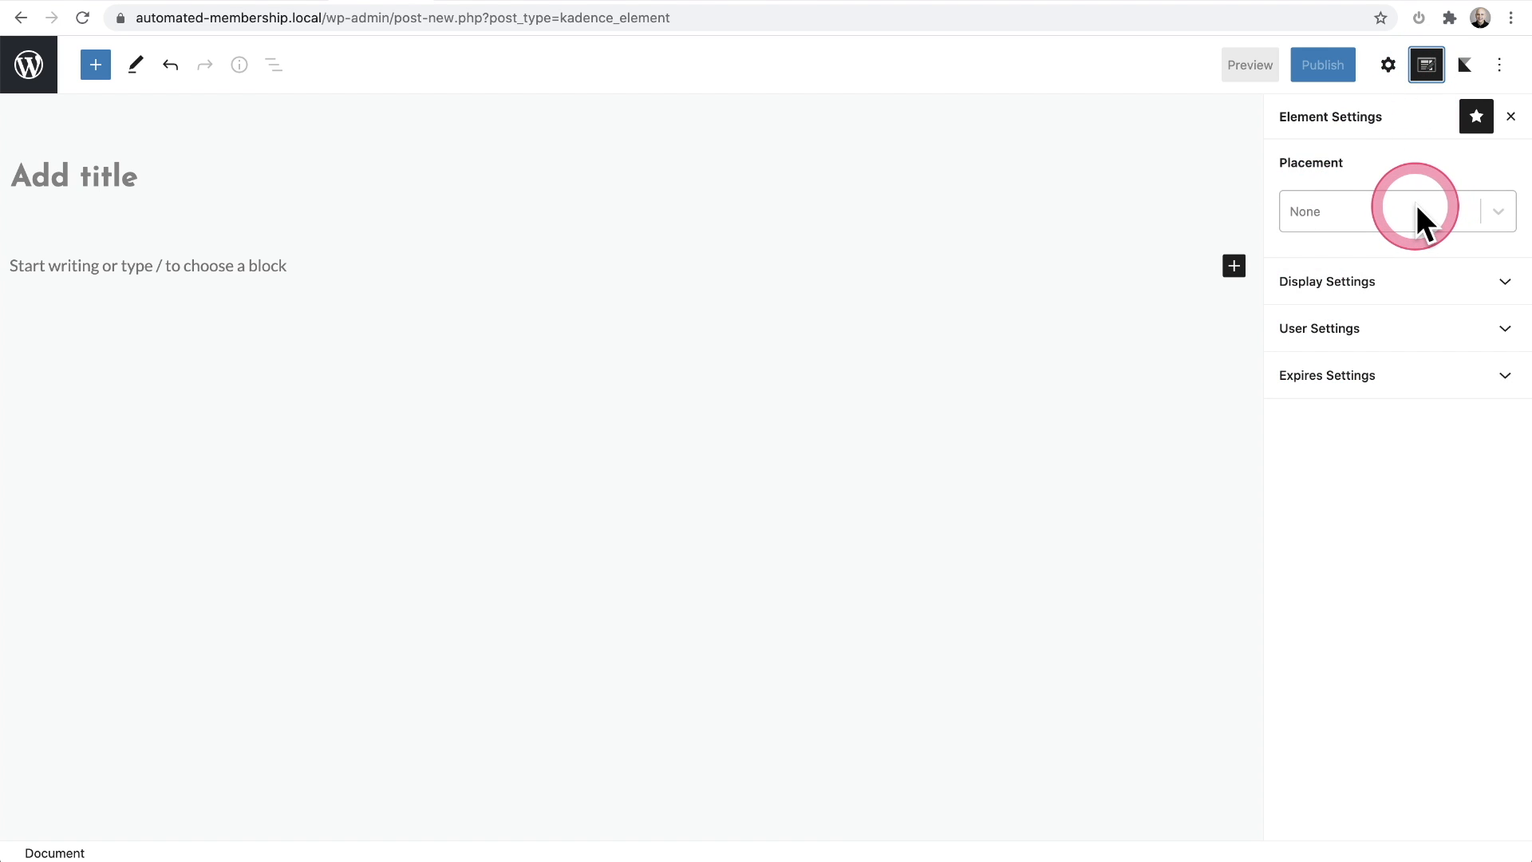
pyautogui.click(1321, 346)
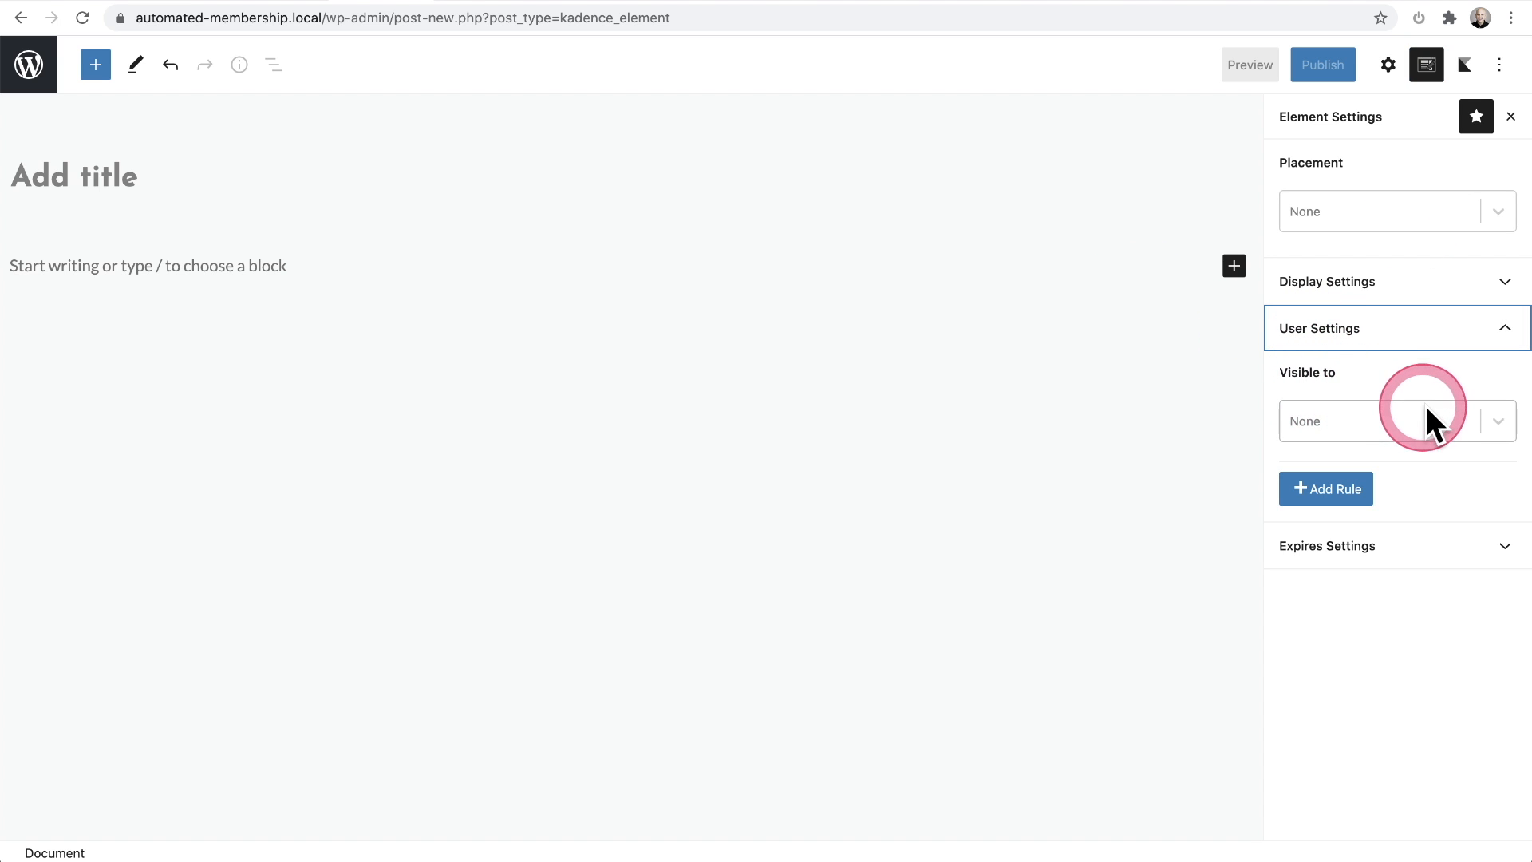
pyautogui.click(1498, 422)
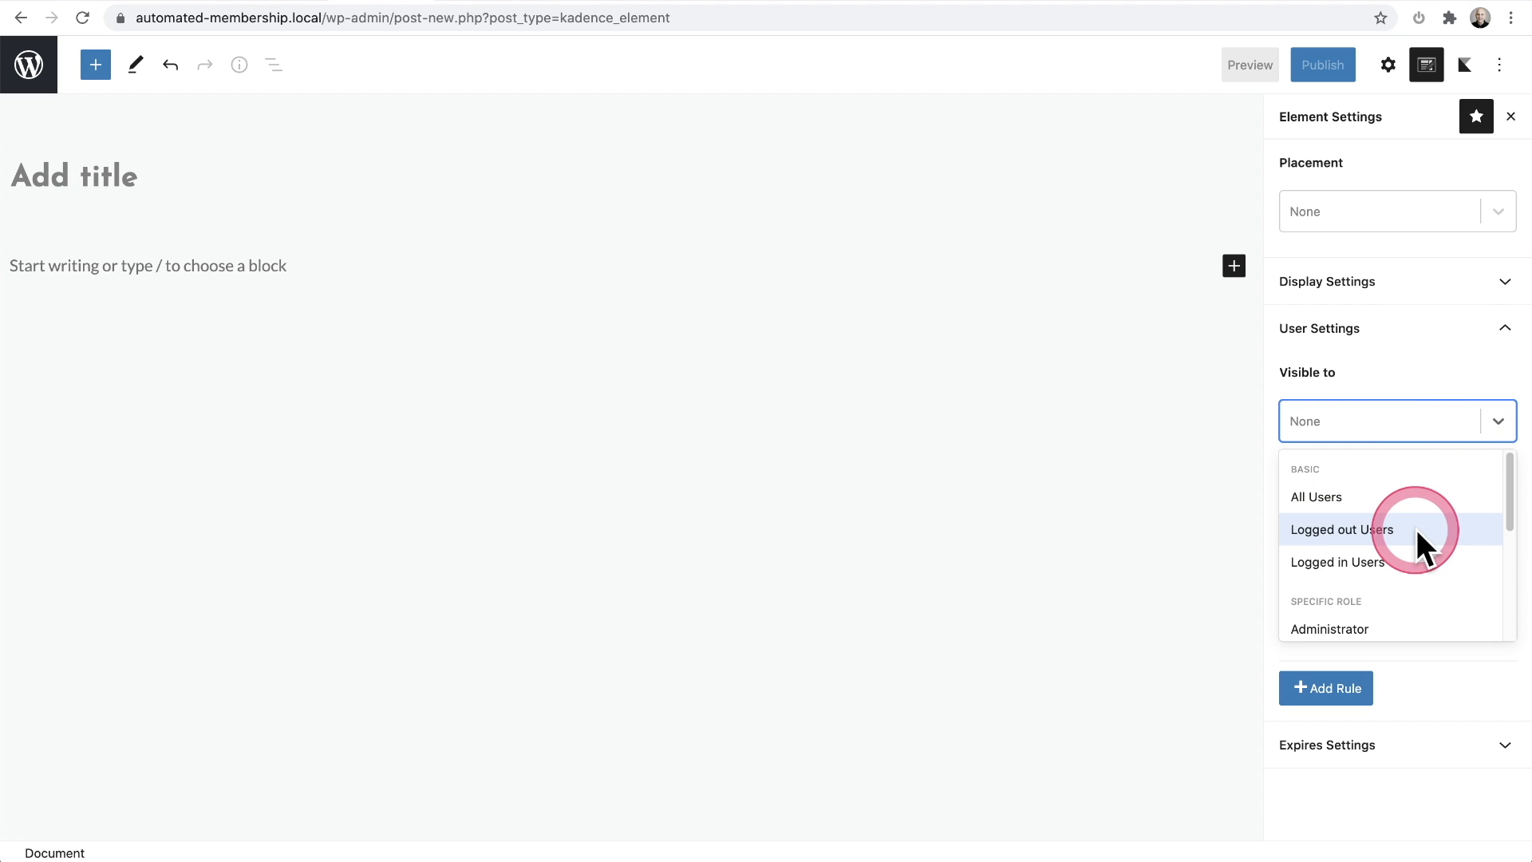
pyautogui.moveTo(1509, 487); pyautogui.dragTo(1520, 604)
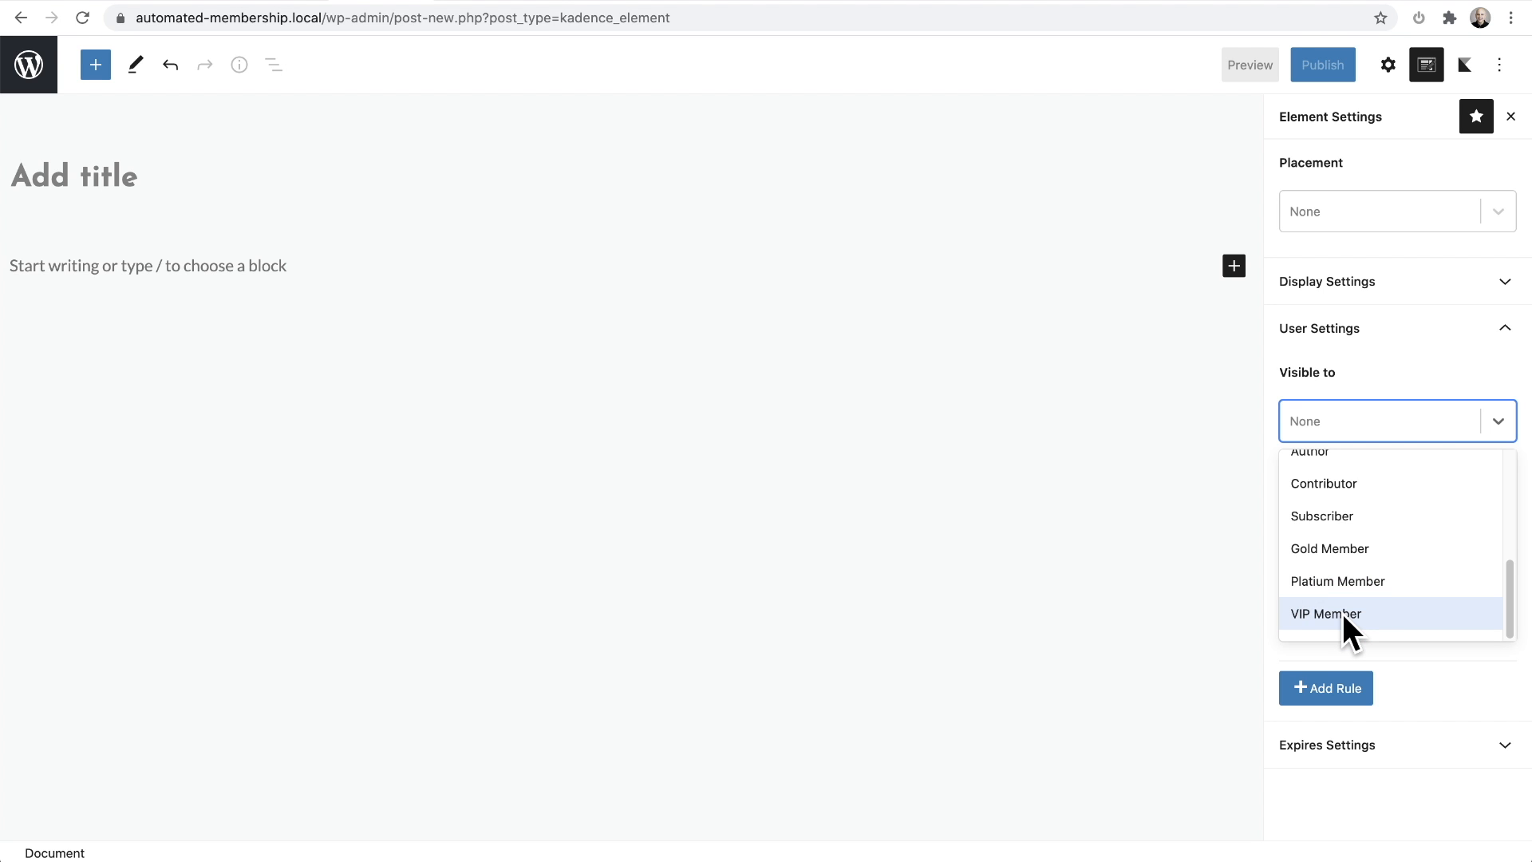
pyautogui.click(1265, 585)
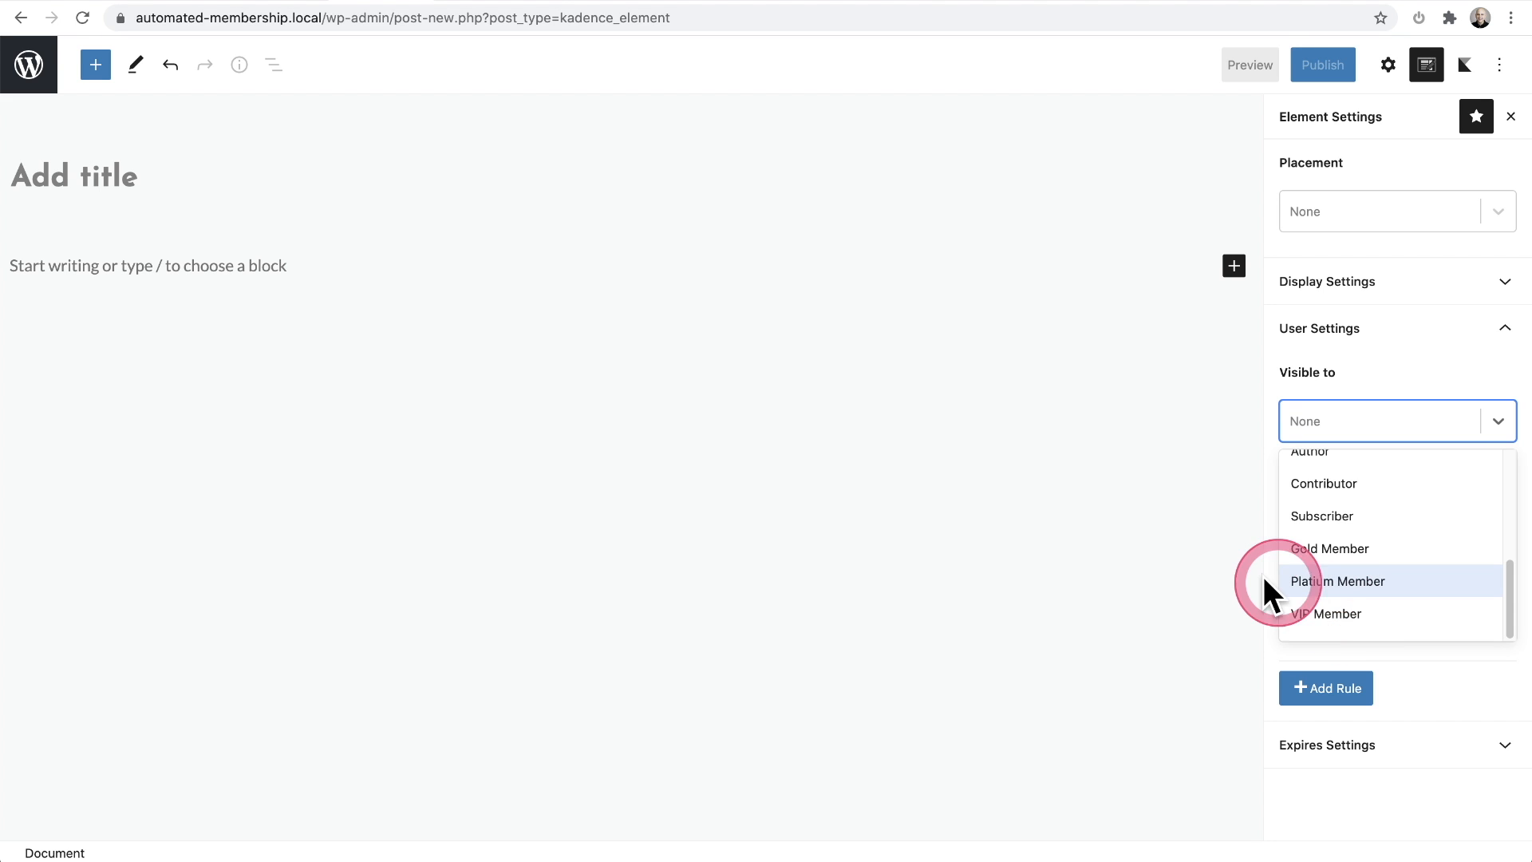
pyautogui.click(1318, 605)
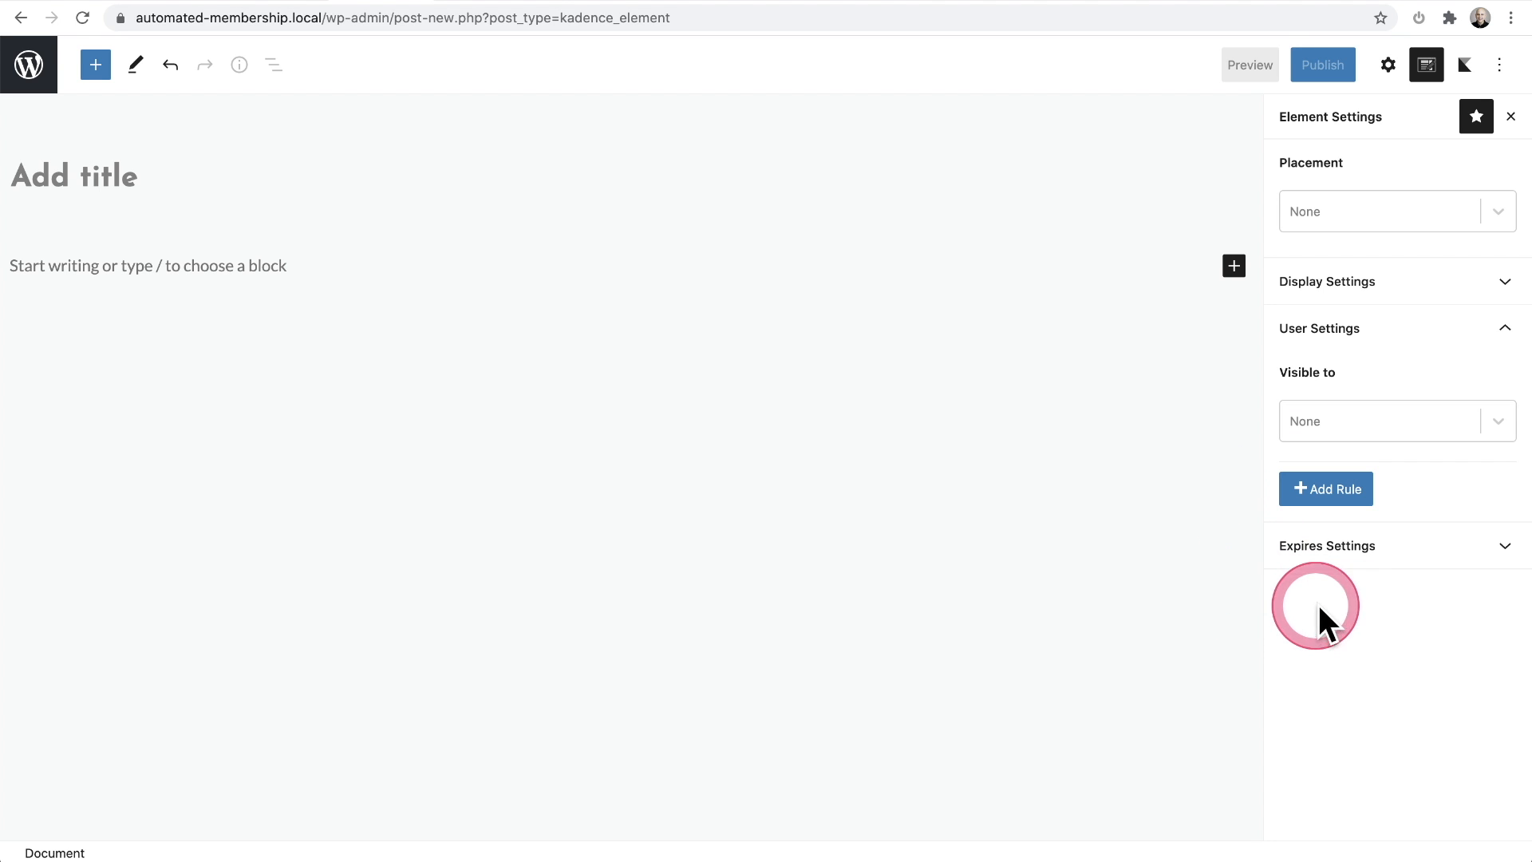
# - Turn on the element's expiry to view its date and time options, and turn it off again
pyautogui.click(1380, 549)
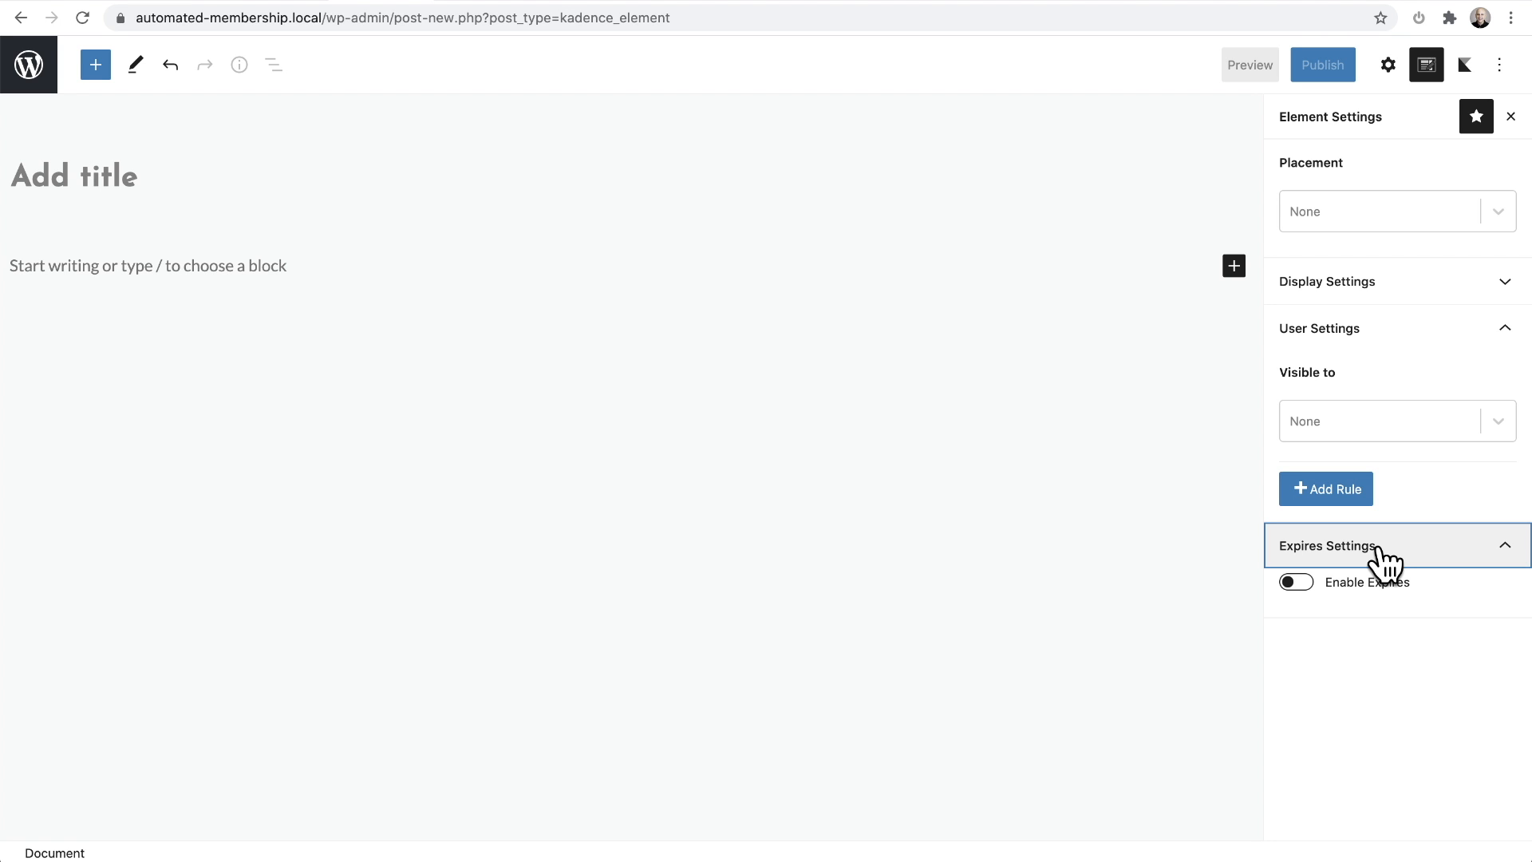
pyautogui.click(1302, 589)
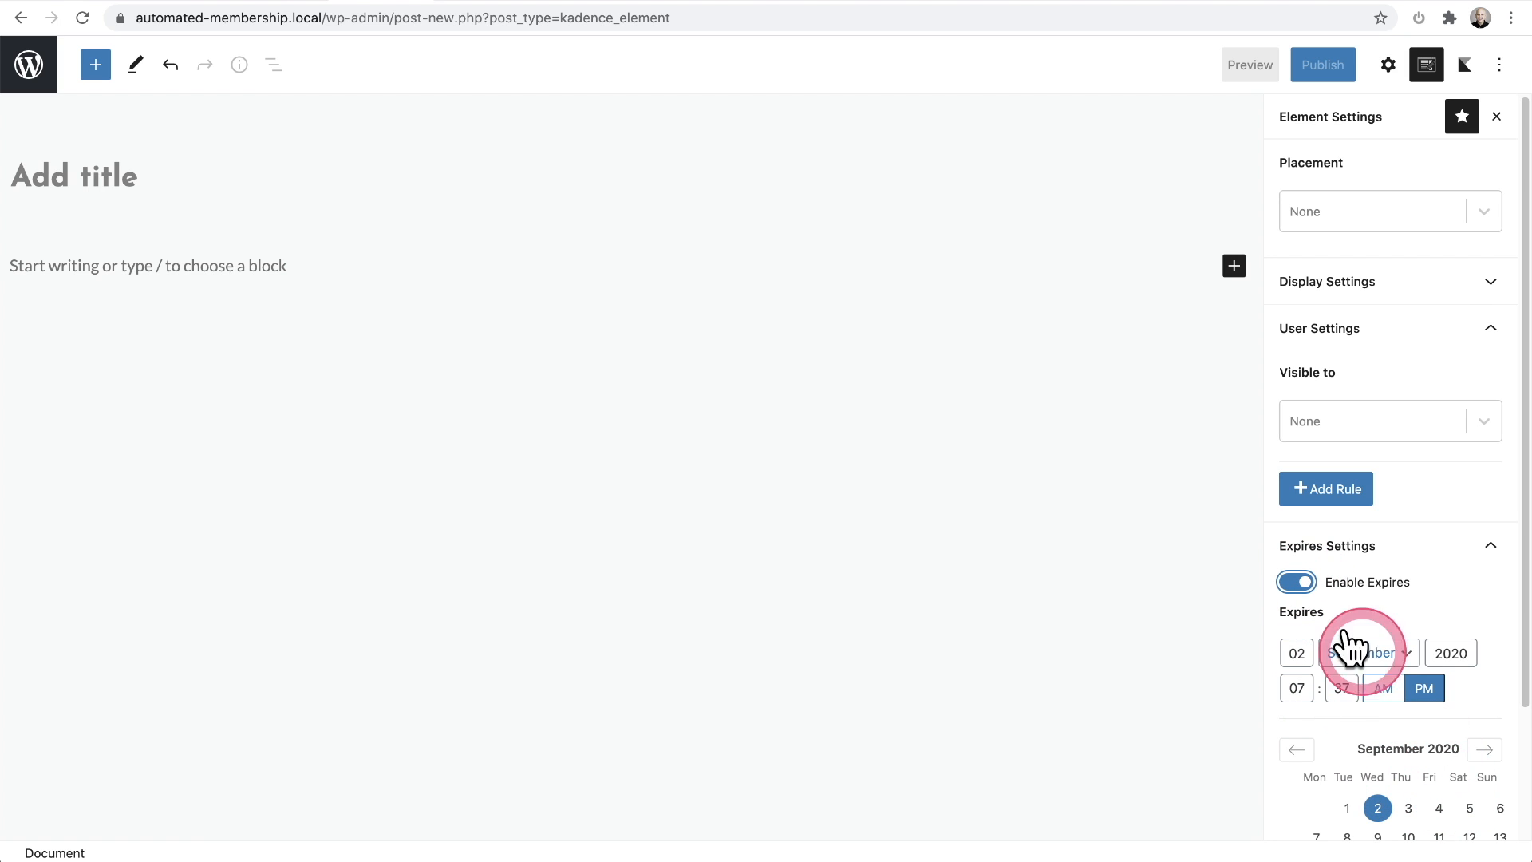
pyautogui.click(1294, 585)
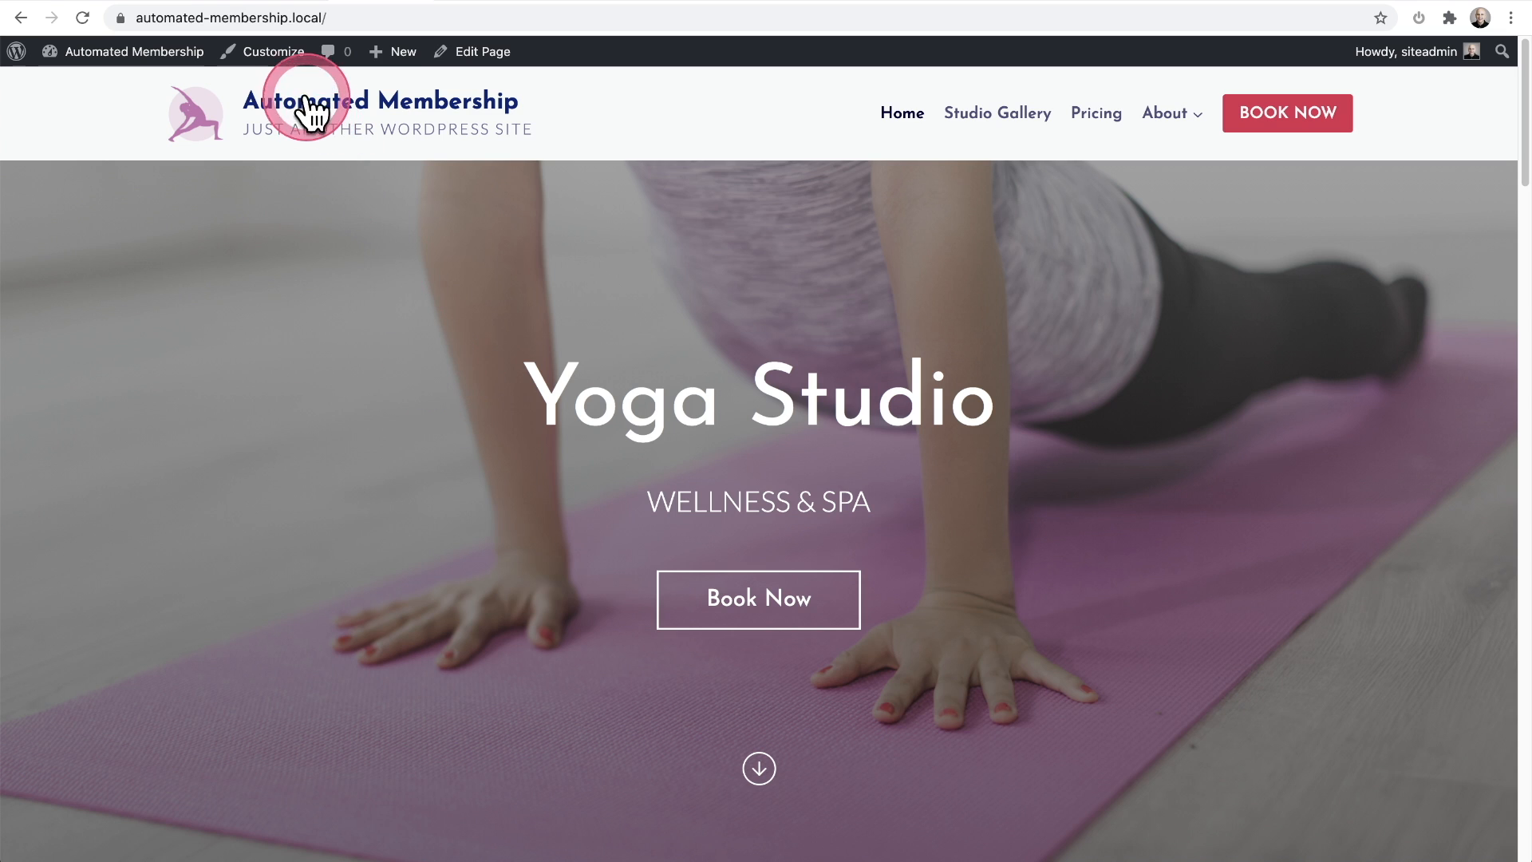
# - Customize the site header by adding an Account item before the Button in the main row and moving Primary Navigation to the center
pyautogui.click(285, 63)
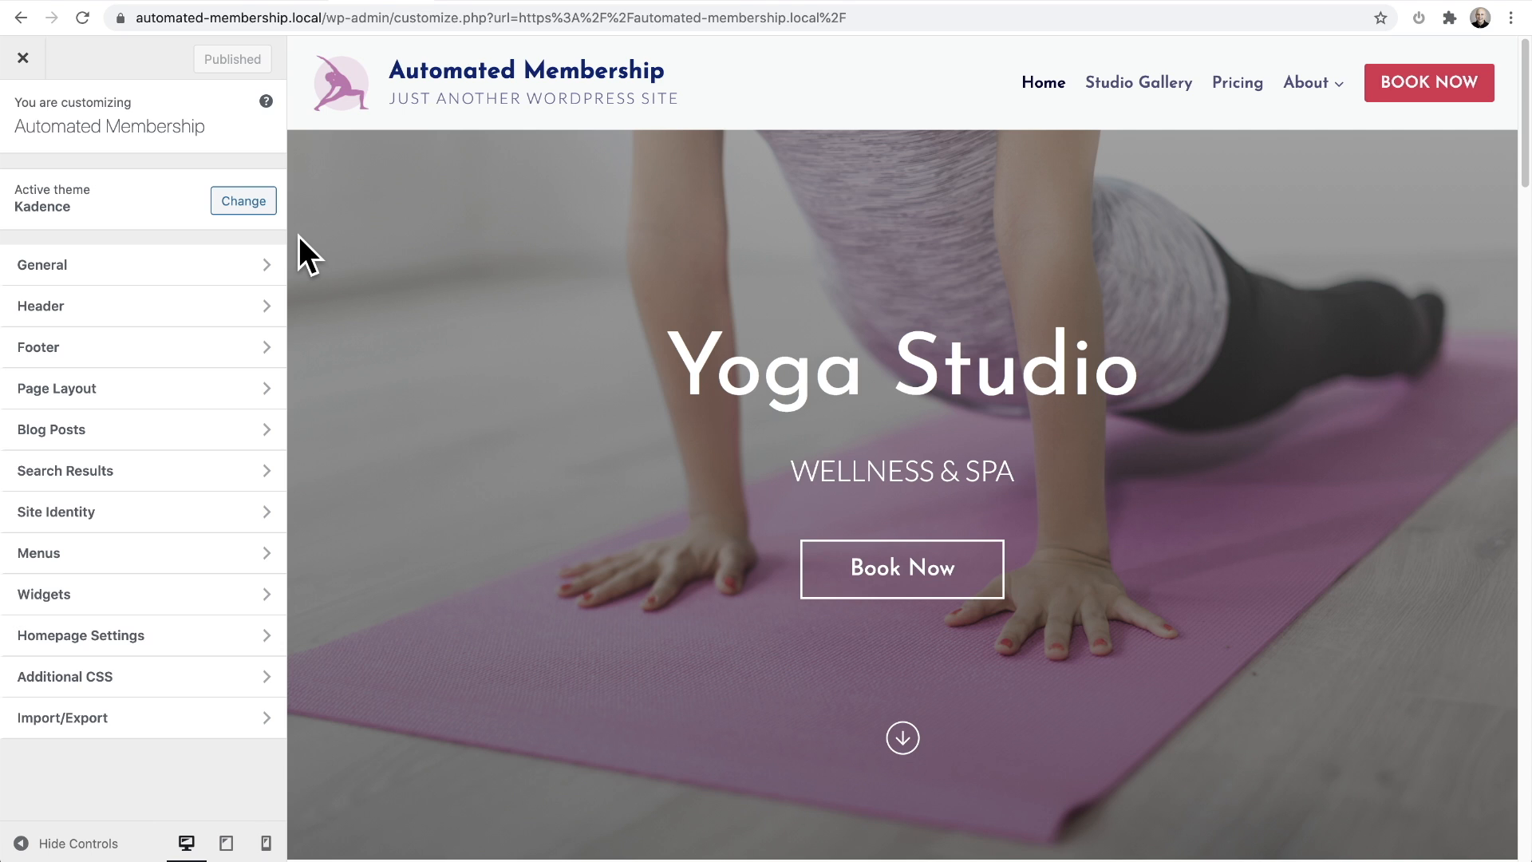
pyautogui.click(154, 310)
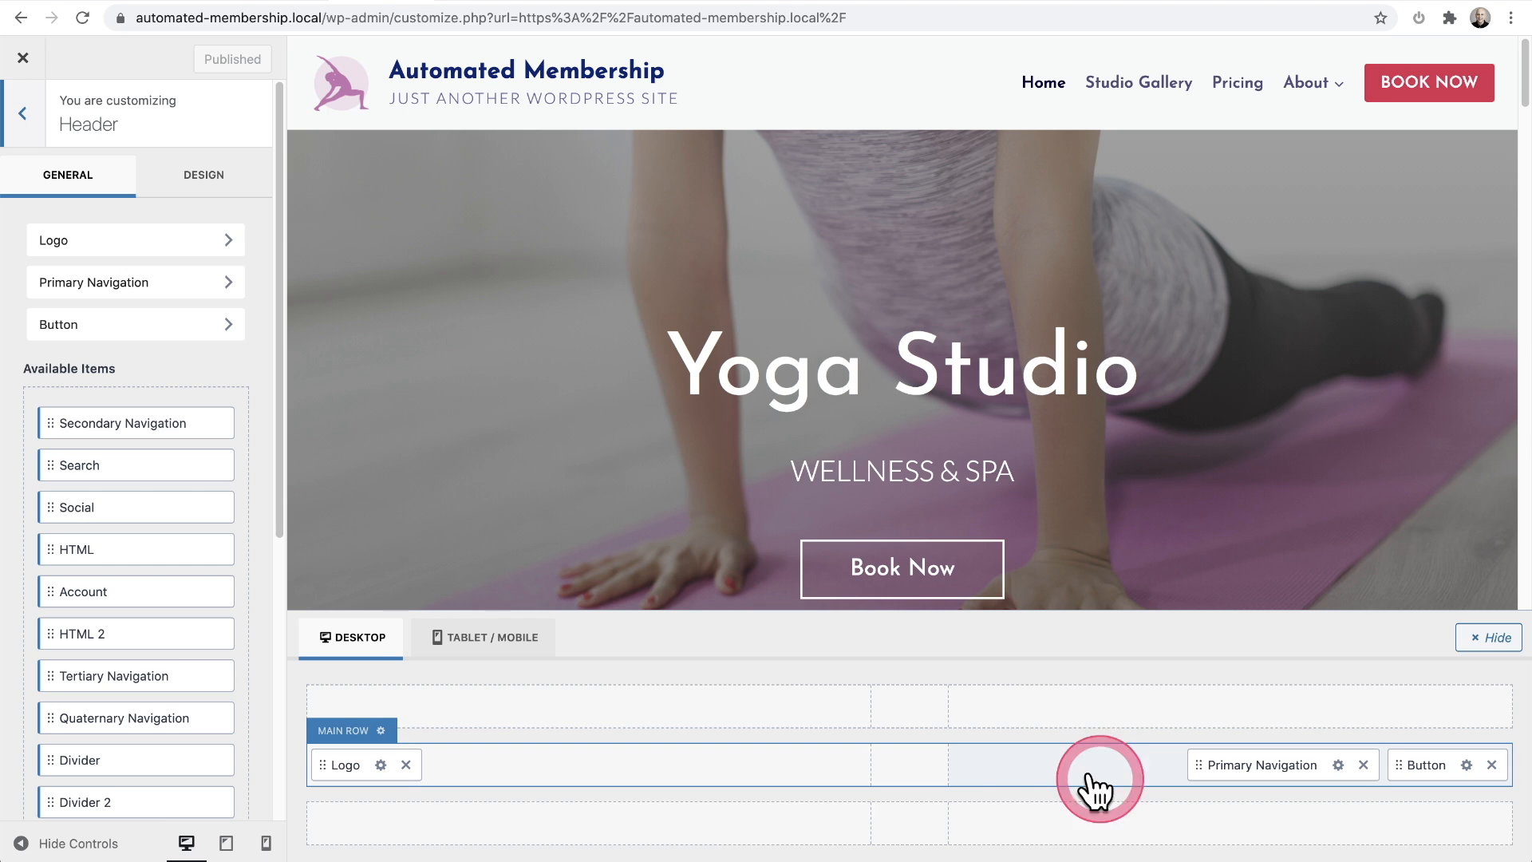
pyautogui.scroll(-1, 205, 549)
pyautogui.moveTo(145, 530); pyautogui.dragTo(1432, 766)
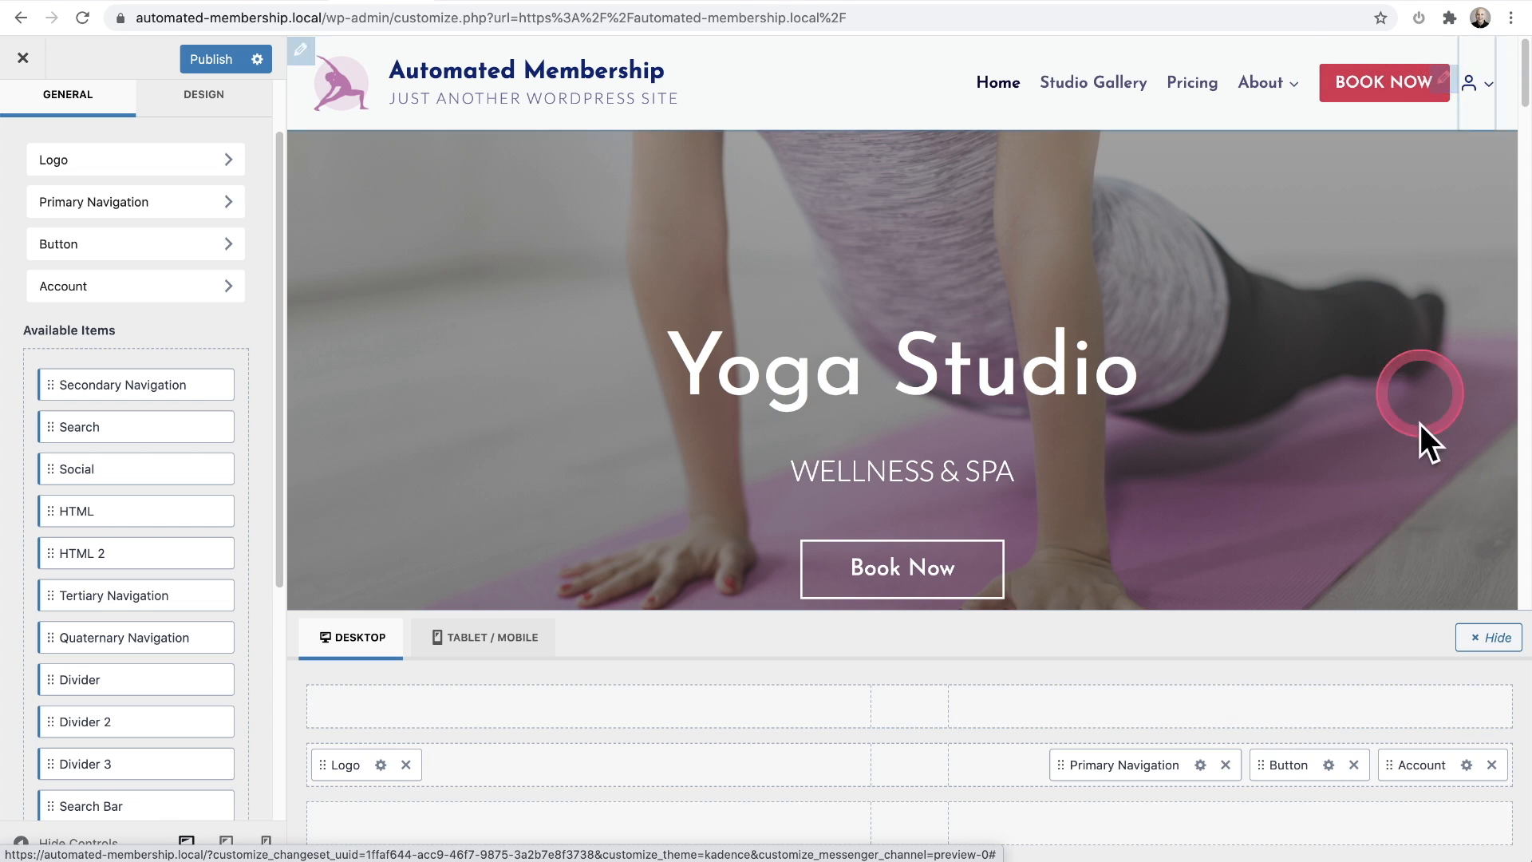
pyautogui.moveTo(1409, 770); pyautogui.dragTo(1334, 766)
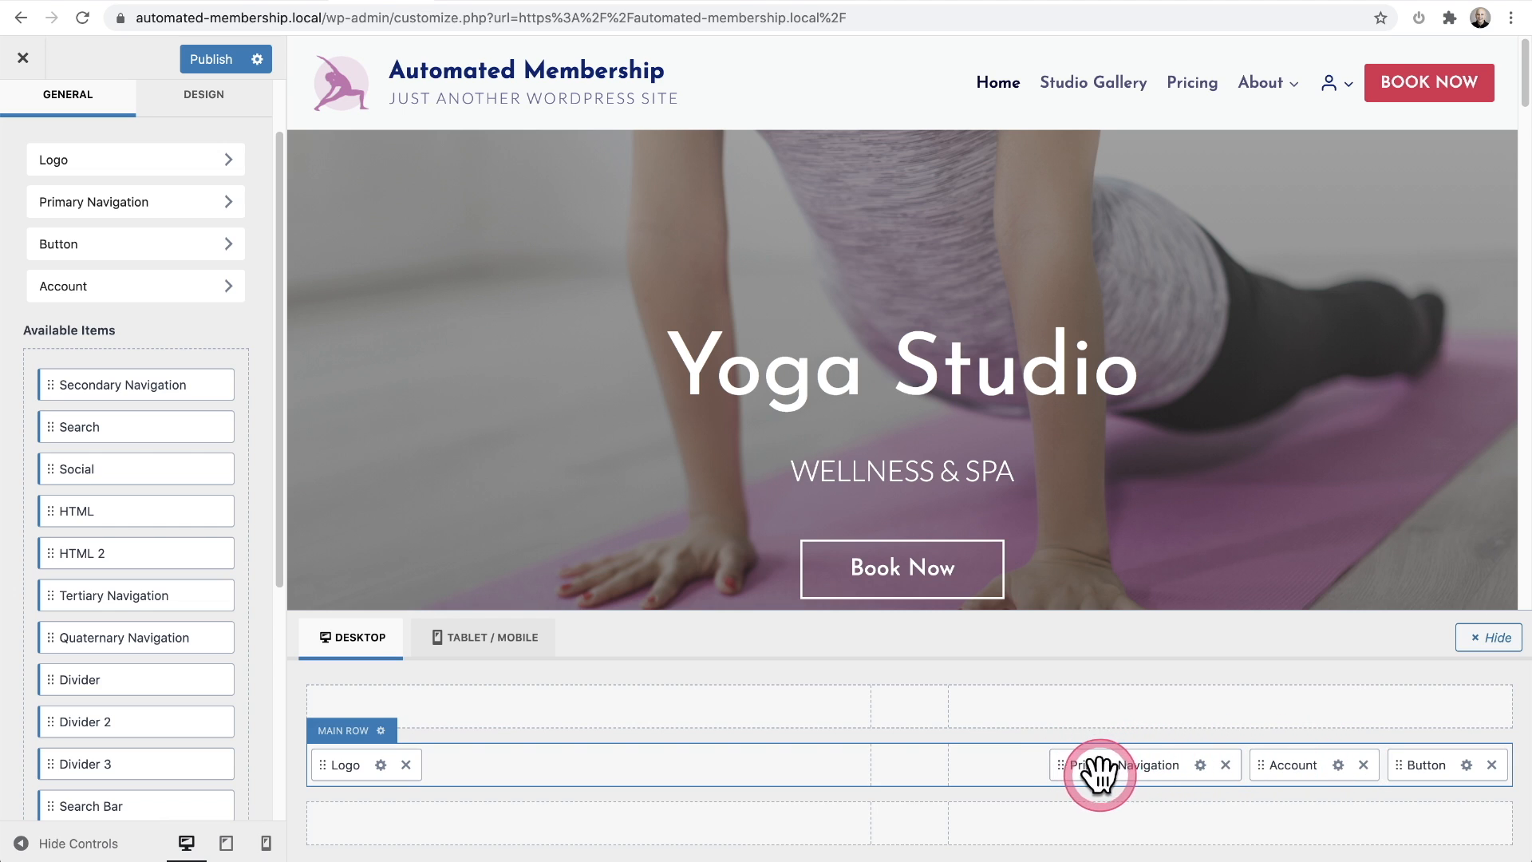
pyautogui.moveTo(1098, 768); pyautogui.dragTo(892, 772)
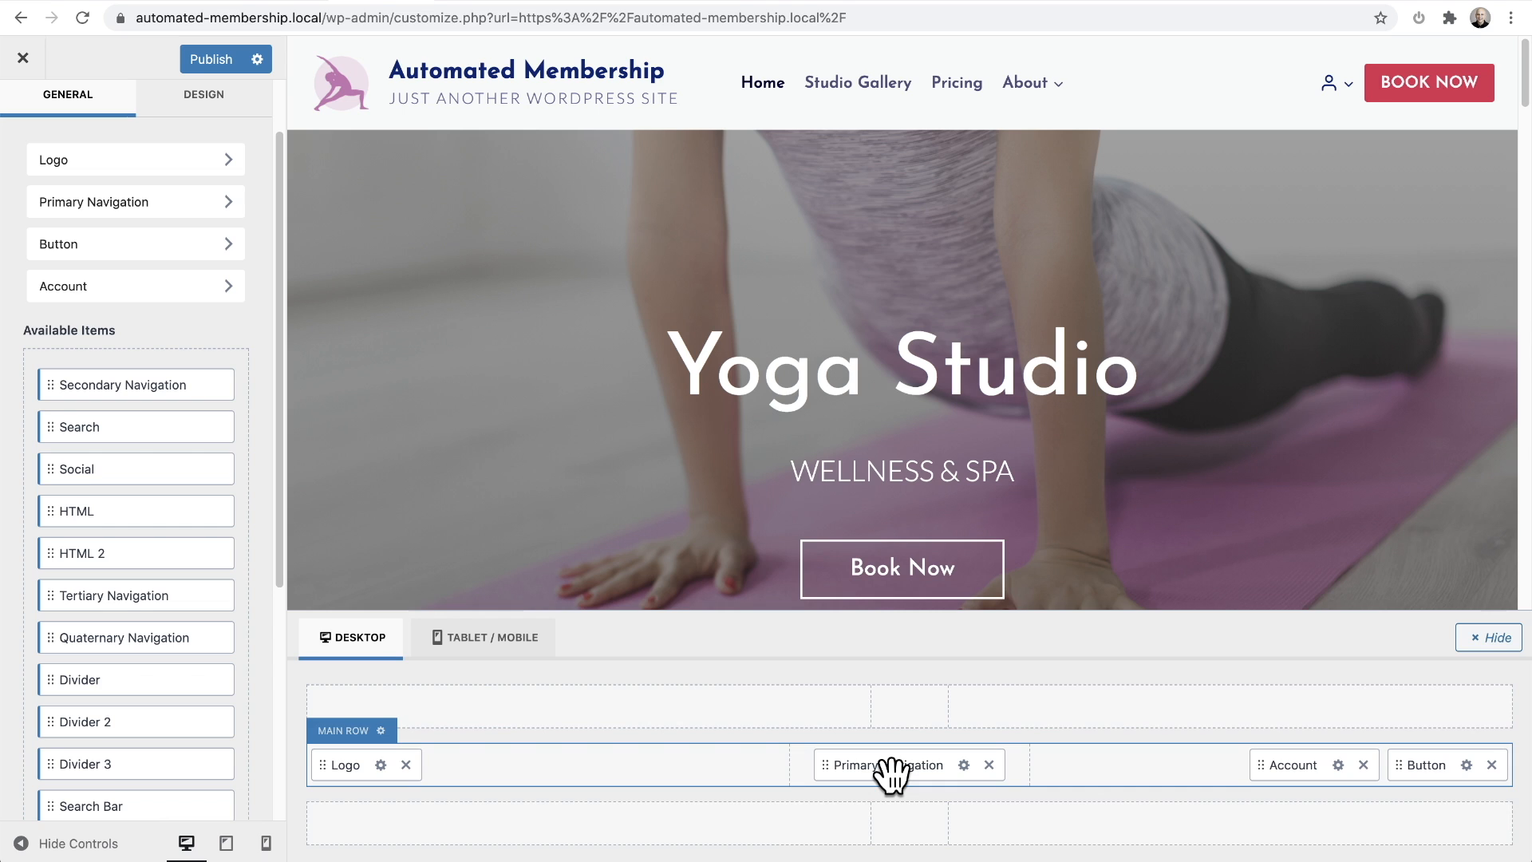
# - Set the header account's logged-in icon to the third style, a person inside an outlined circle
pyautogui.click(1339, 766)
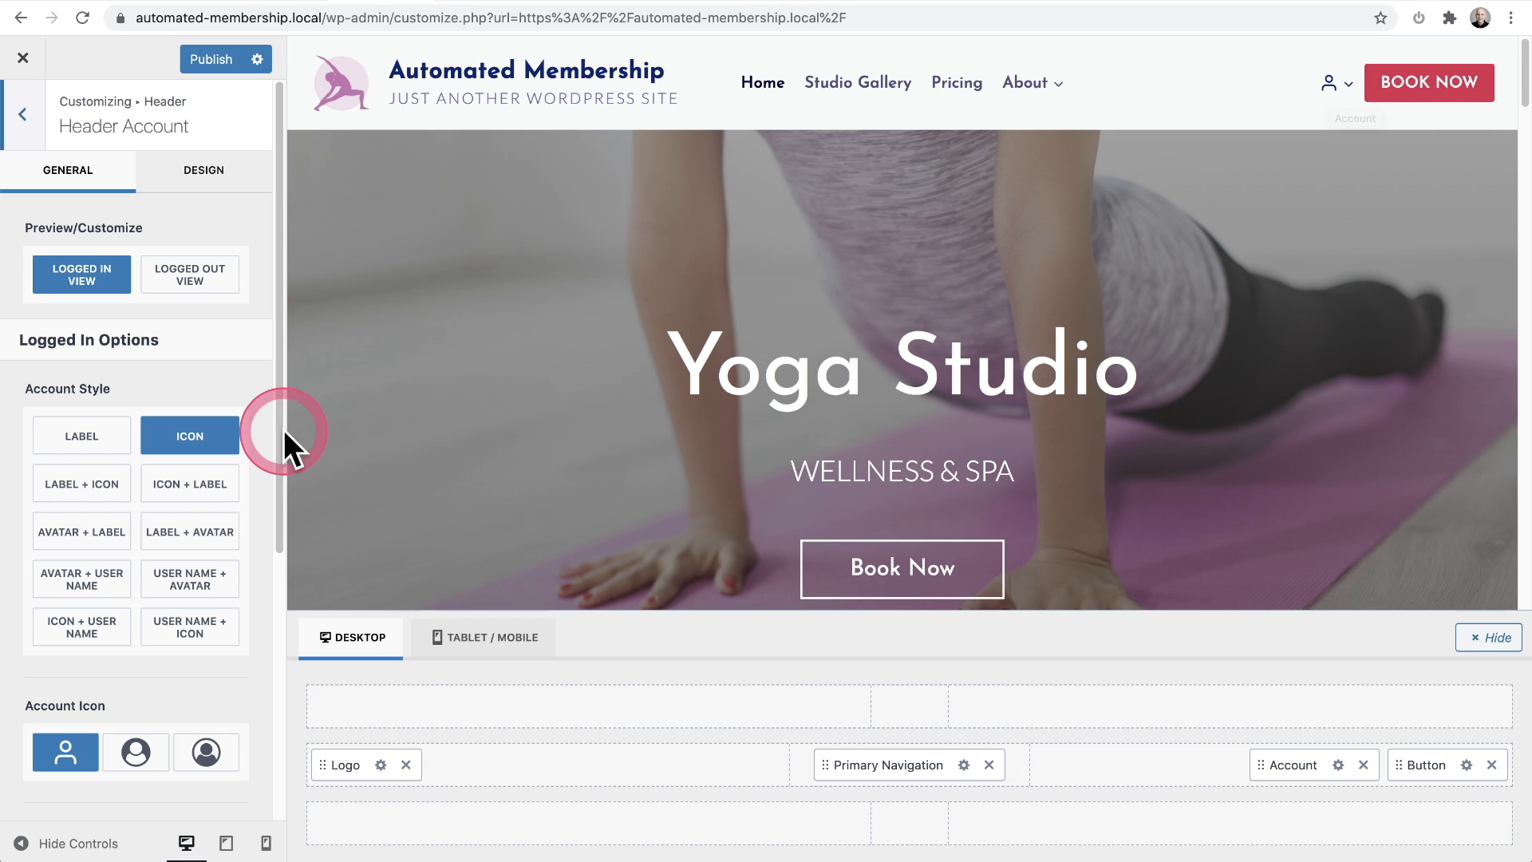
pyautogui.scroll(-5, 222, 374)
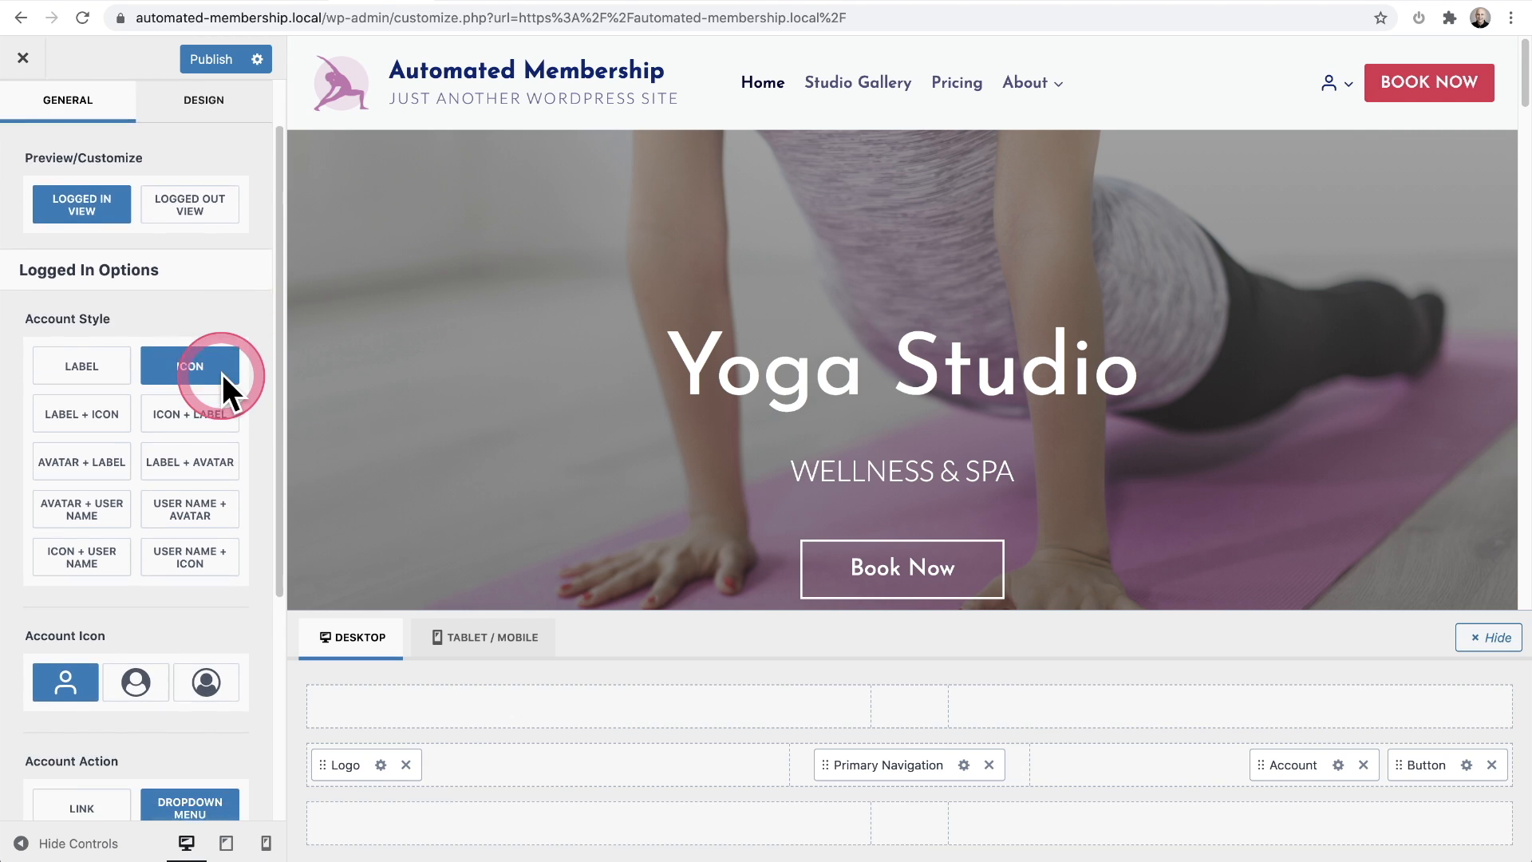
pyautogui.scroll(-1, 230, 415)
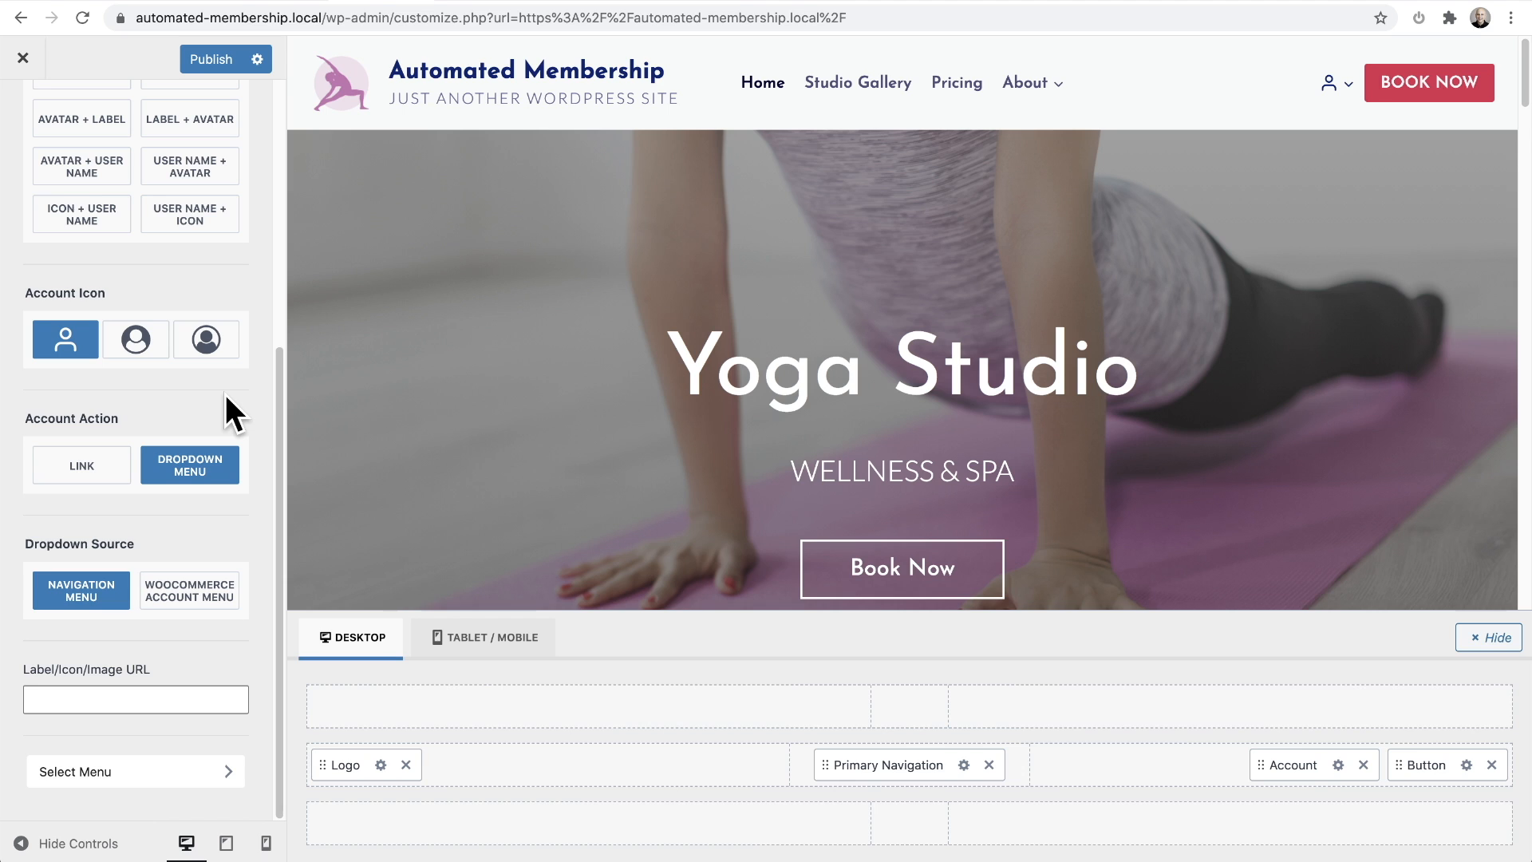
pyautogui.scroll(1, 225, 395)
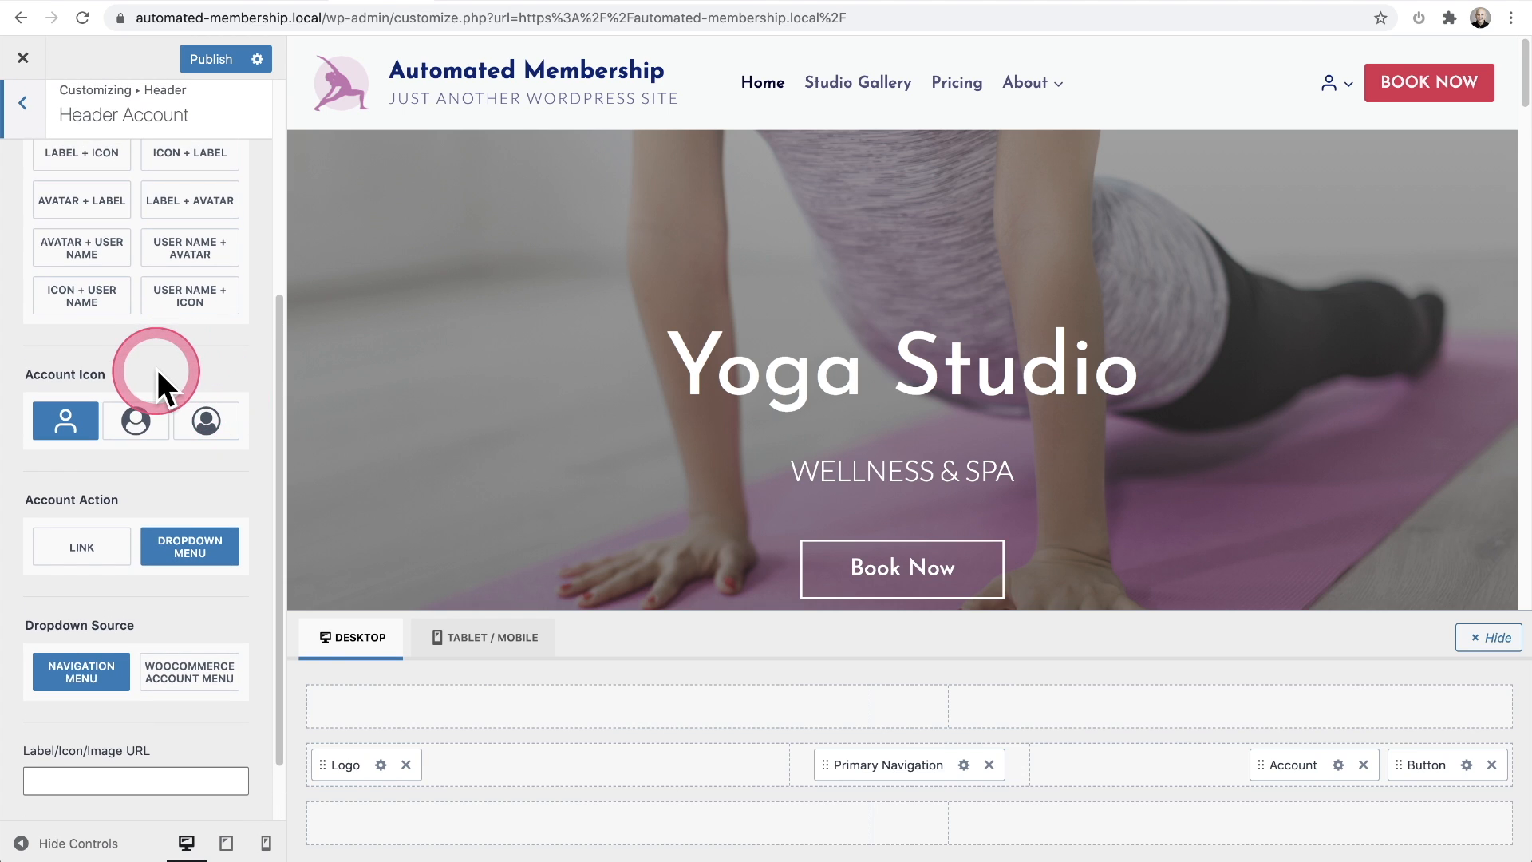
pyautogui.click(208, 419)
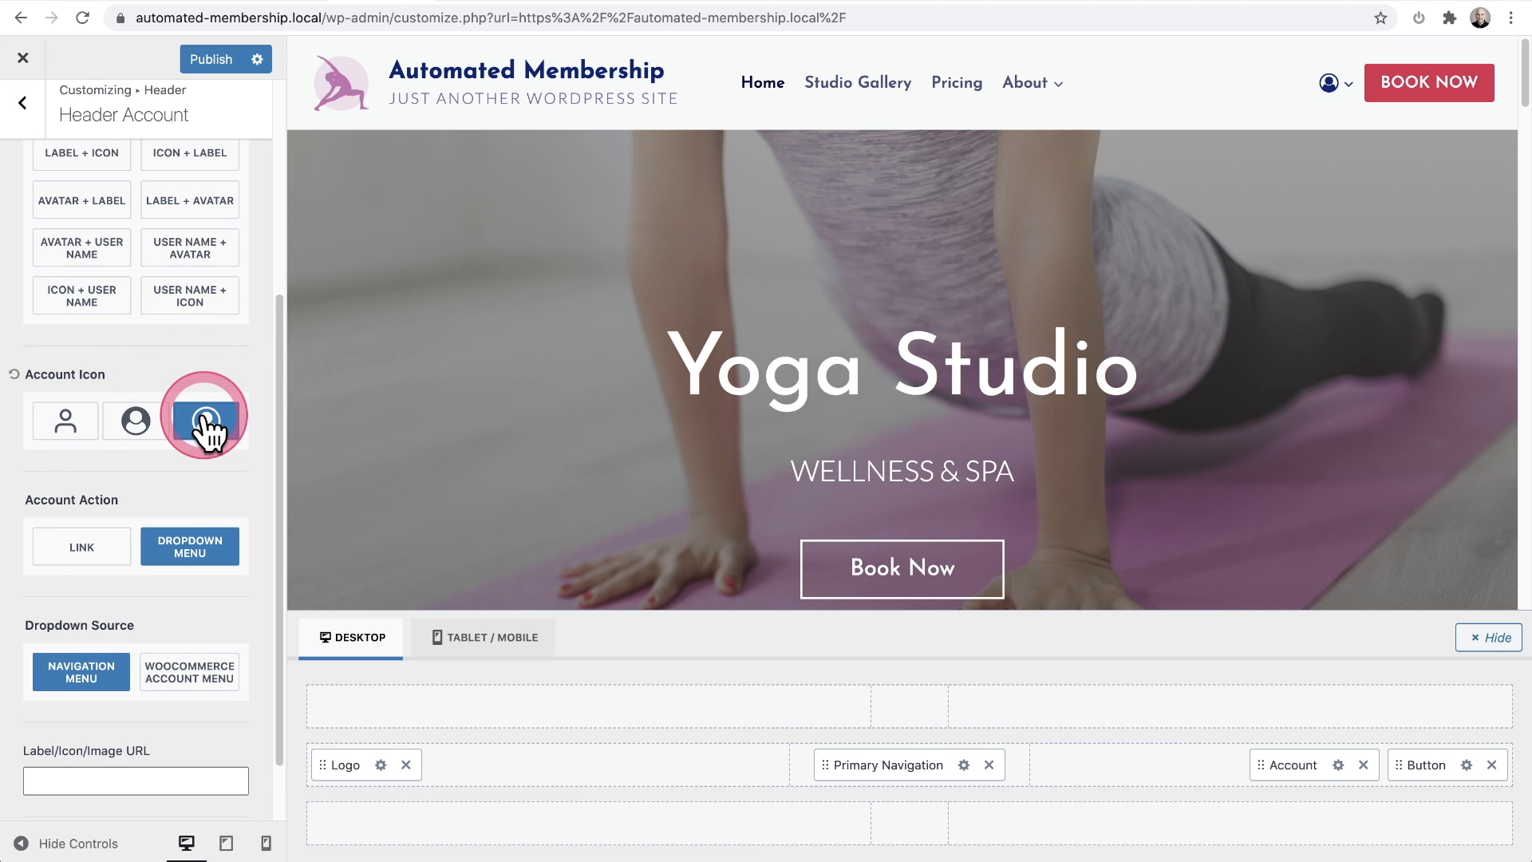
# - Set the header account's logged-in style to Icon + User Name, with Dropdown Menu as the account action
pyautogui.scroll(2, 205, 422)
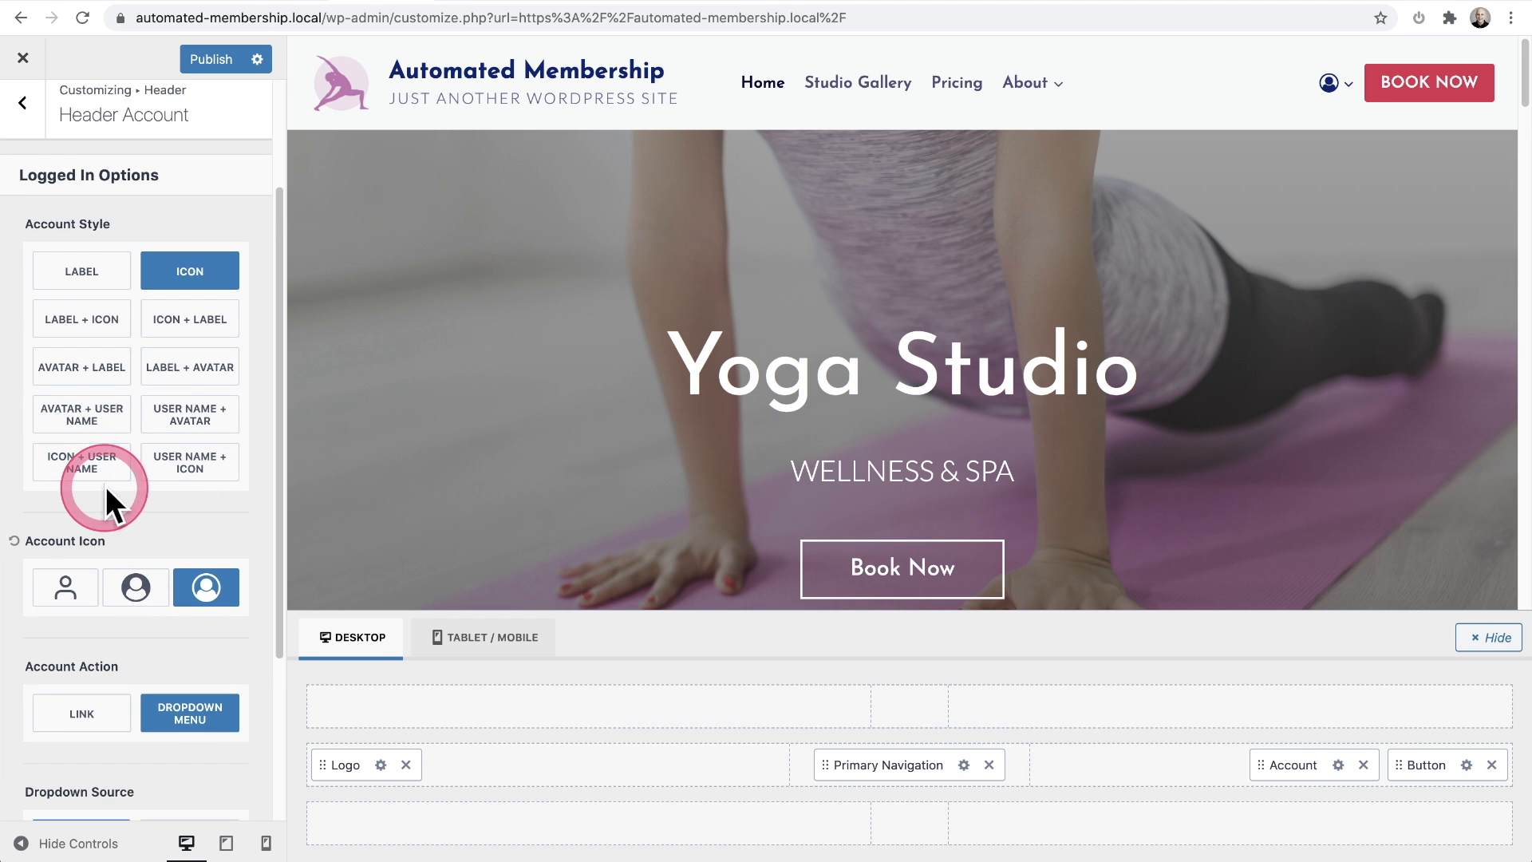
pyautogui.click(78, 472)
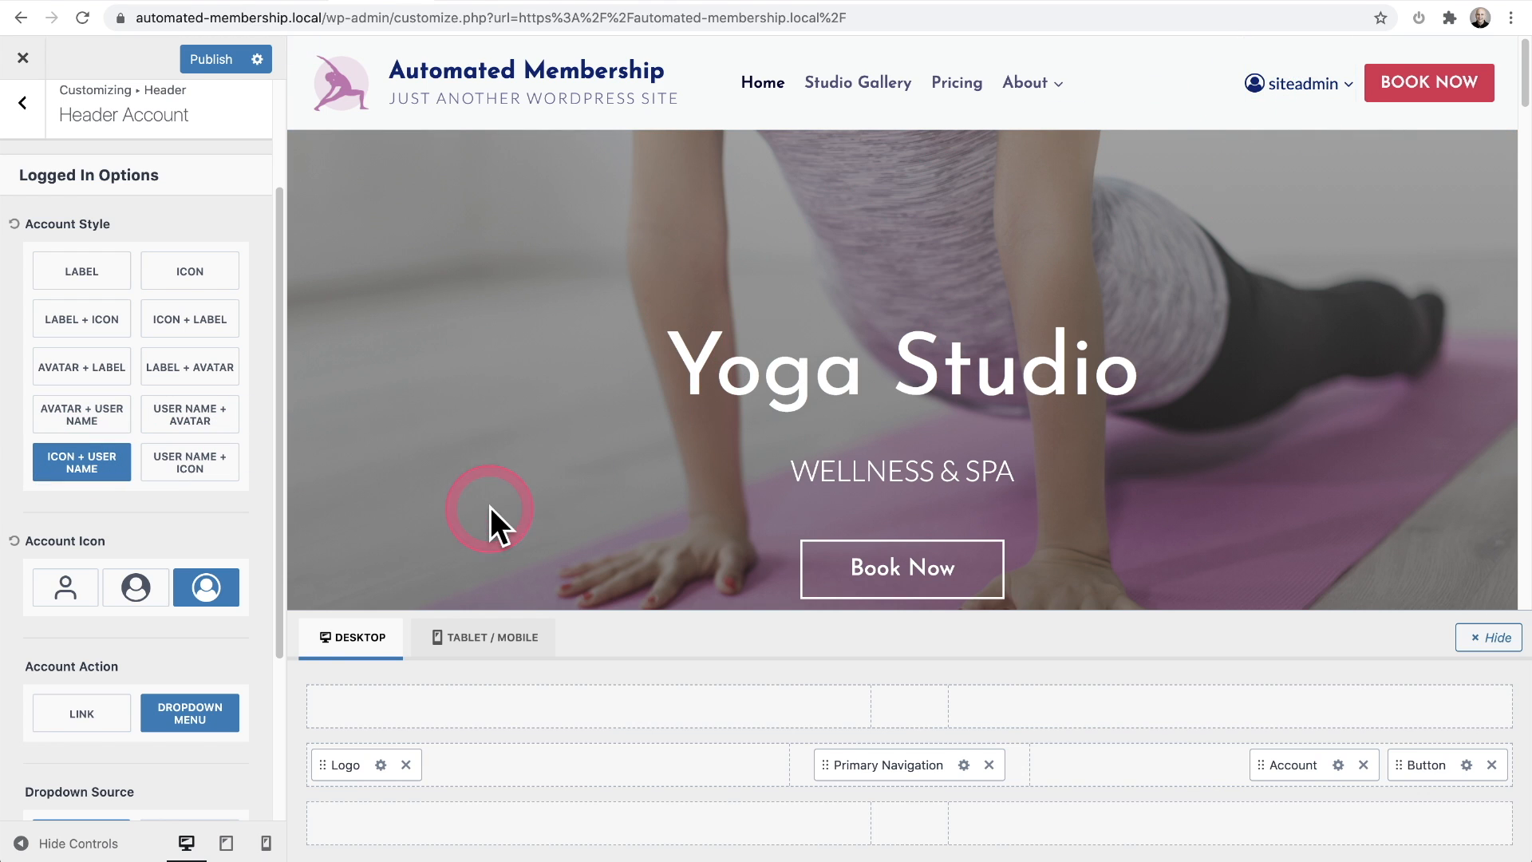
pyautogui.scroll(-3, 184, 510)
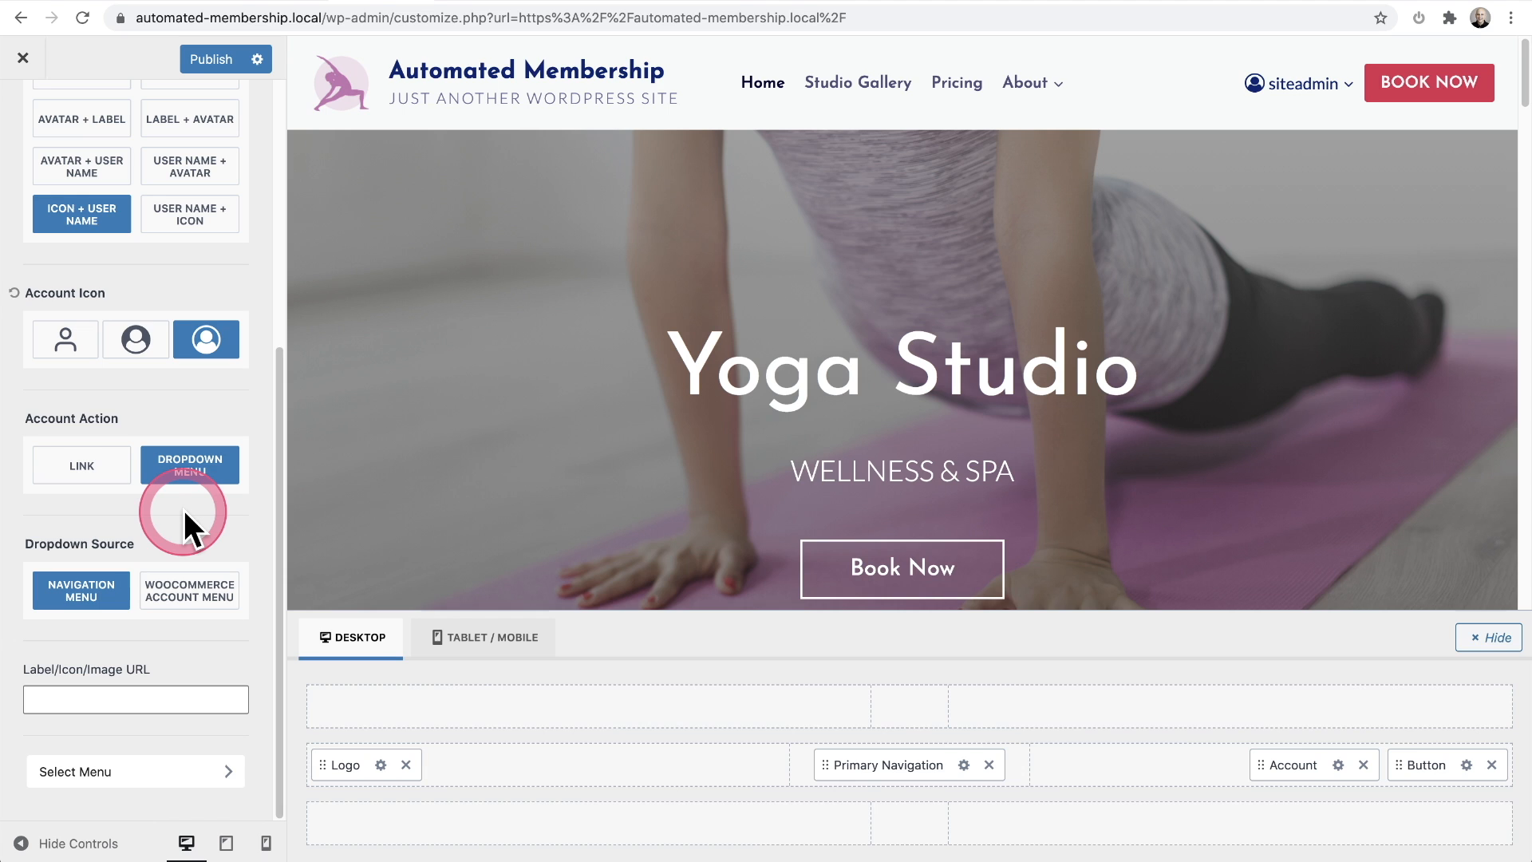
pyautogui.click(199, 490)
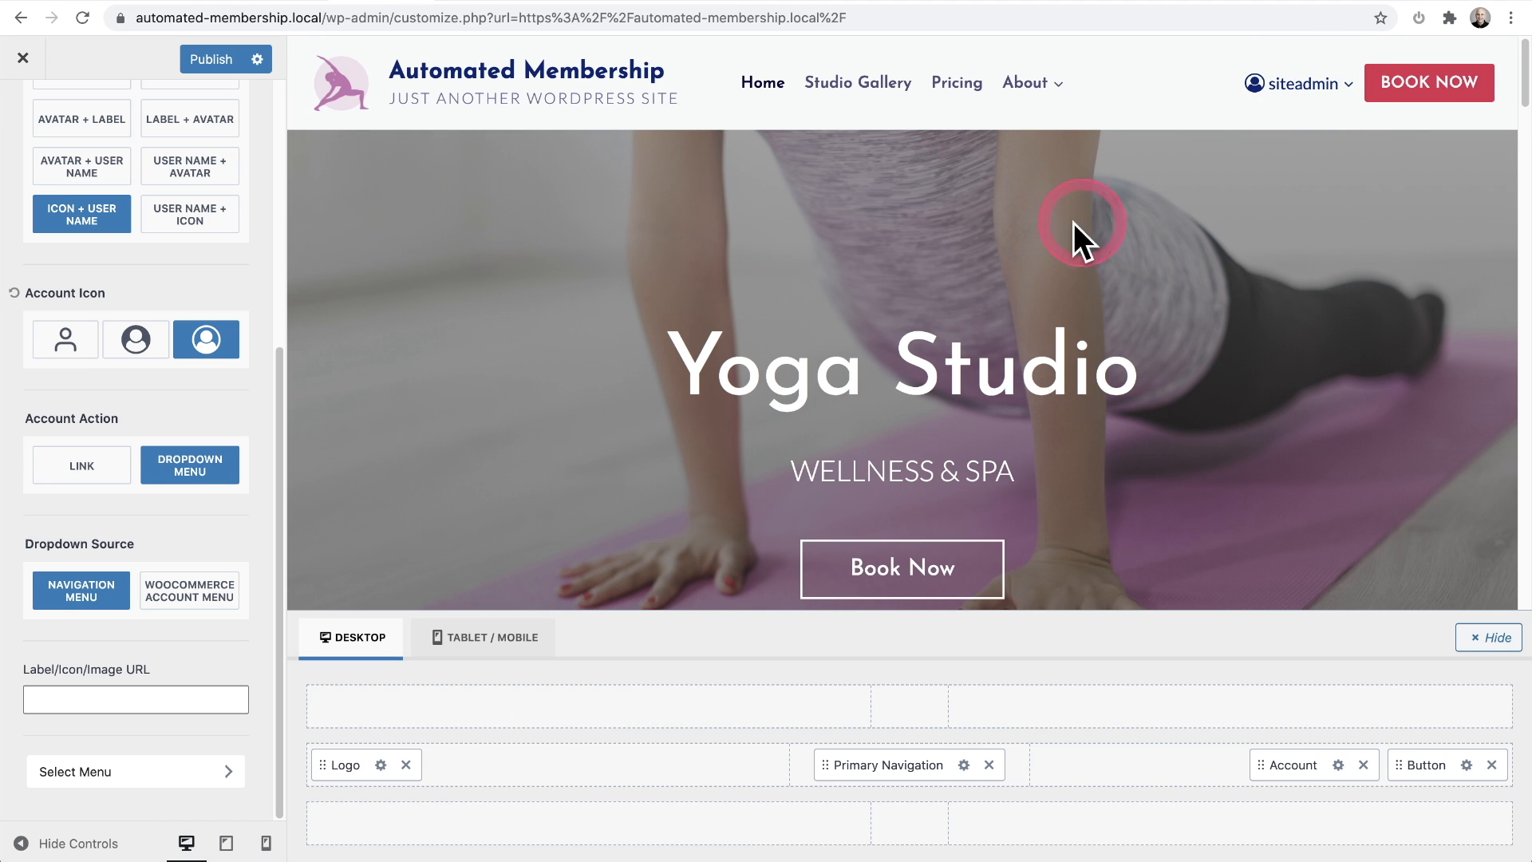
# - Switch the header account to its logged-out view and set its icon to the third style, a person inside an outlined circle
pyautogui.scroll(5, 160, 495)
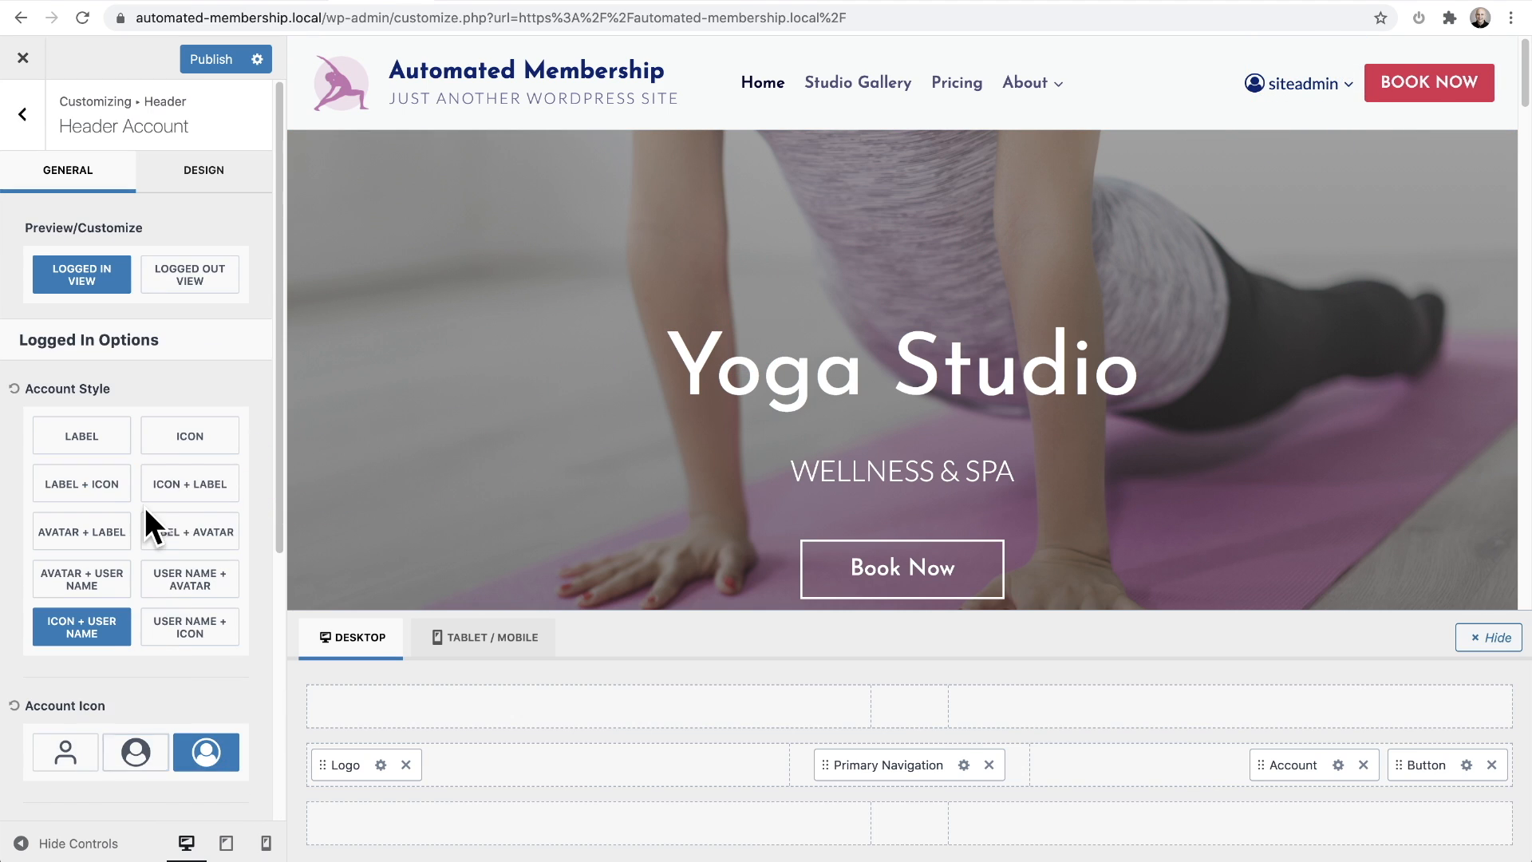
pyautogui.click(182, 275)
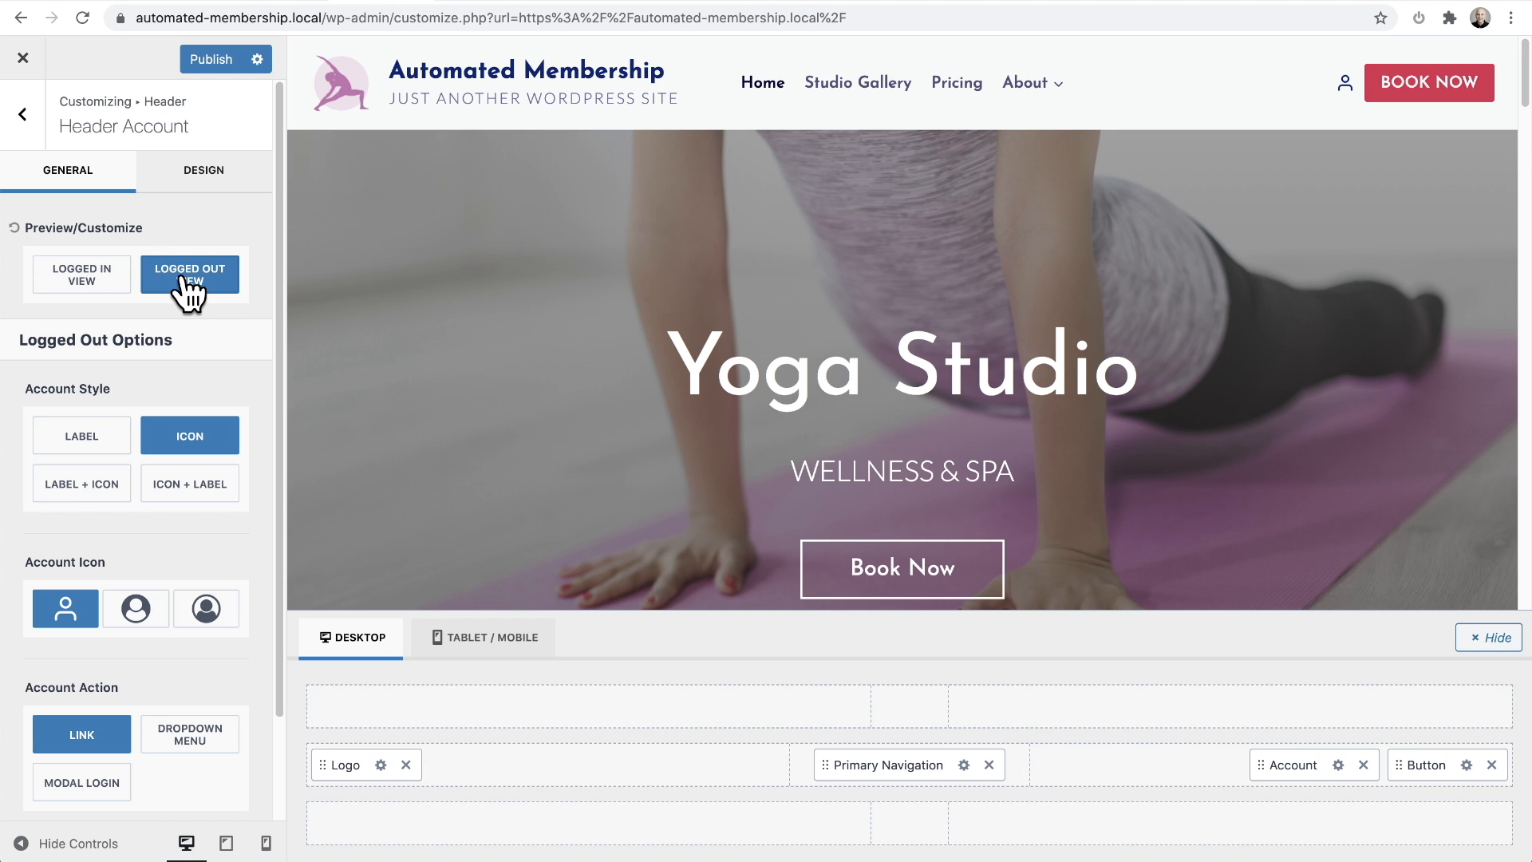
pyautogui.scroll(-3, 187, 295)
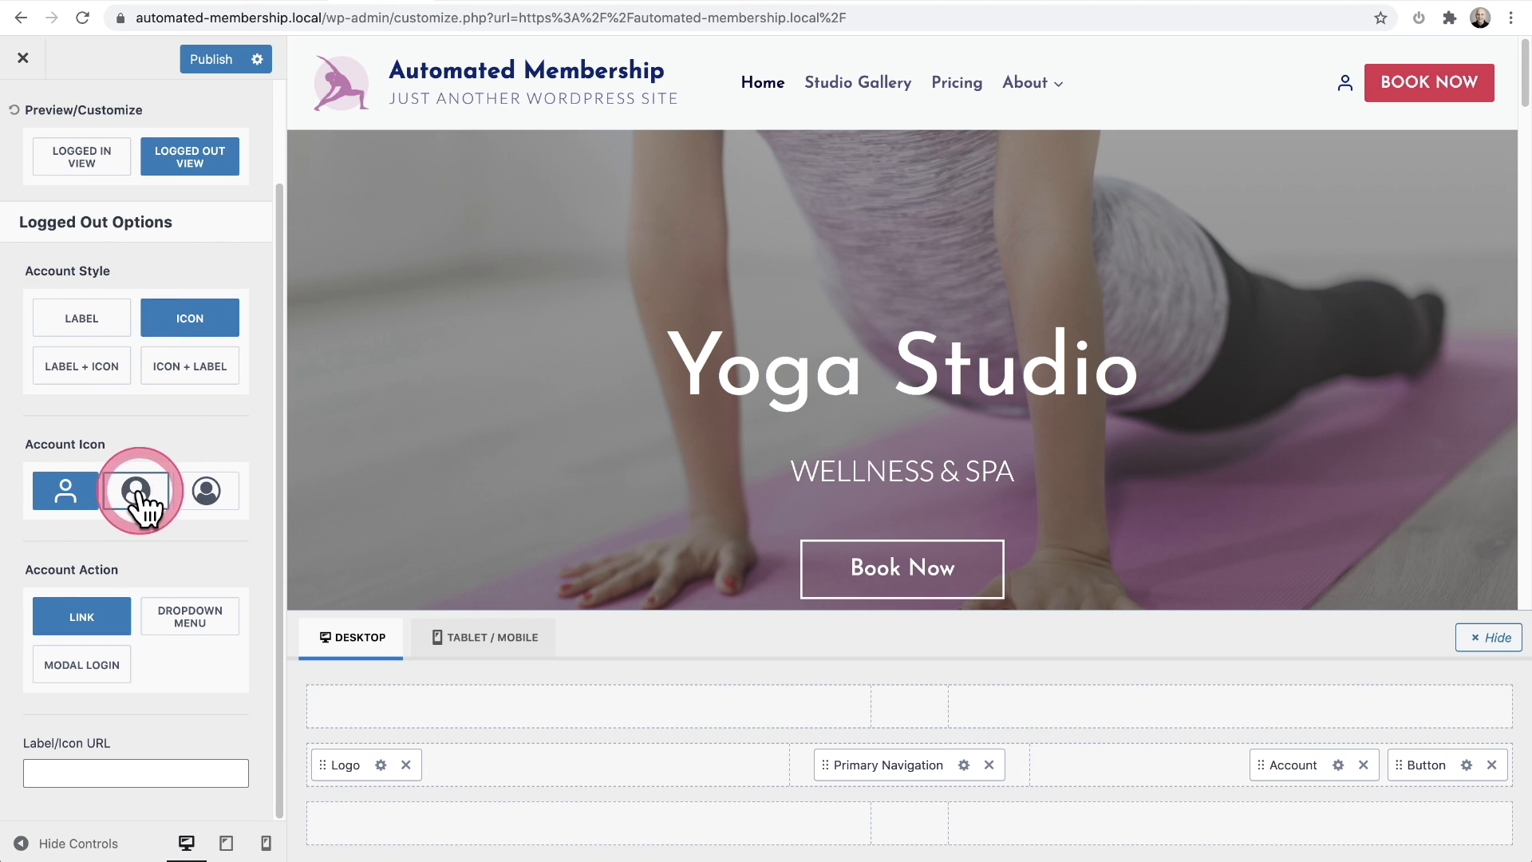
pyautogui.click(195, 494)
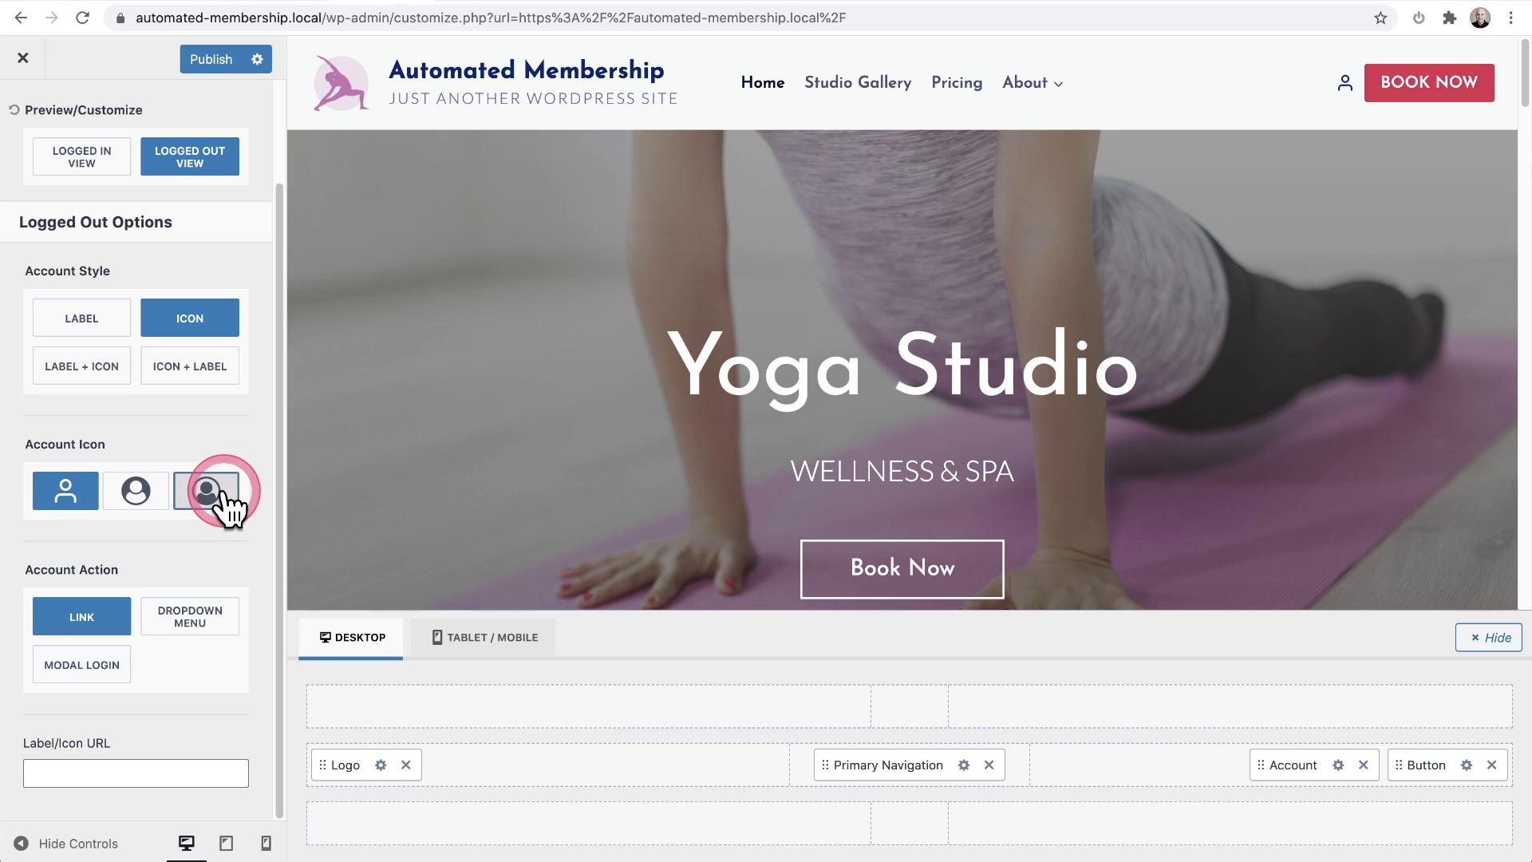
pyautogui.click(209, 500)
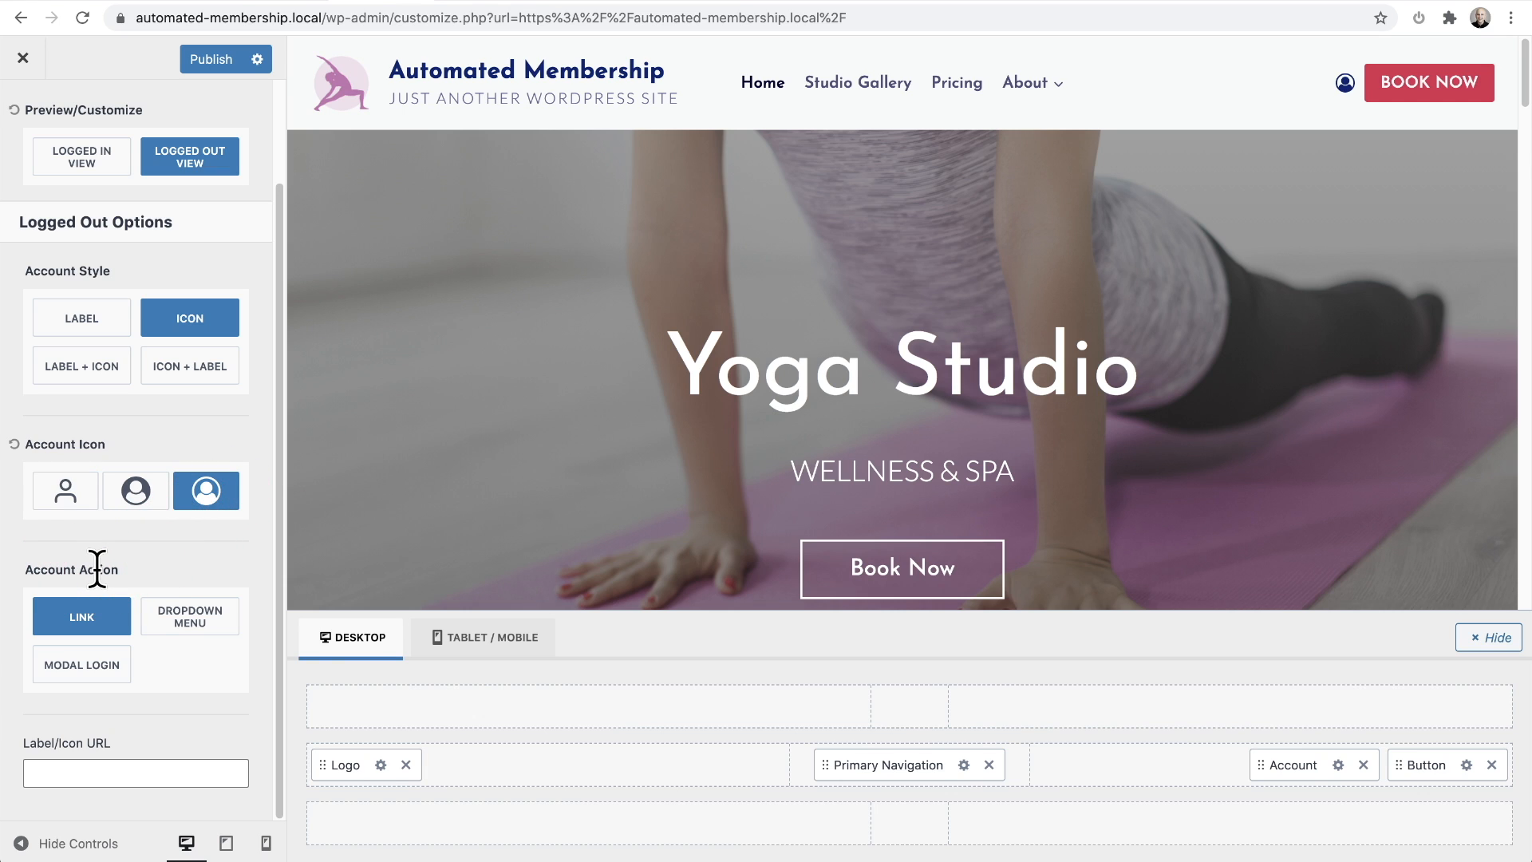
# - Set the logged-out account action to Modal Login, and preview the login popup from the header's account icon before closing it
pyautogui.click(79, 669)
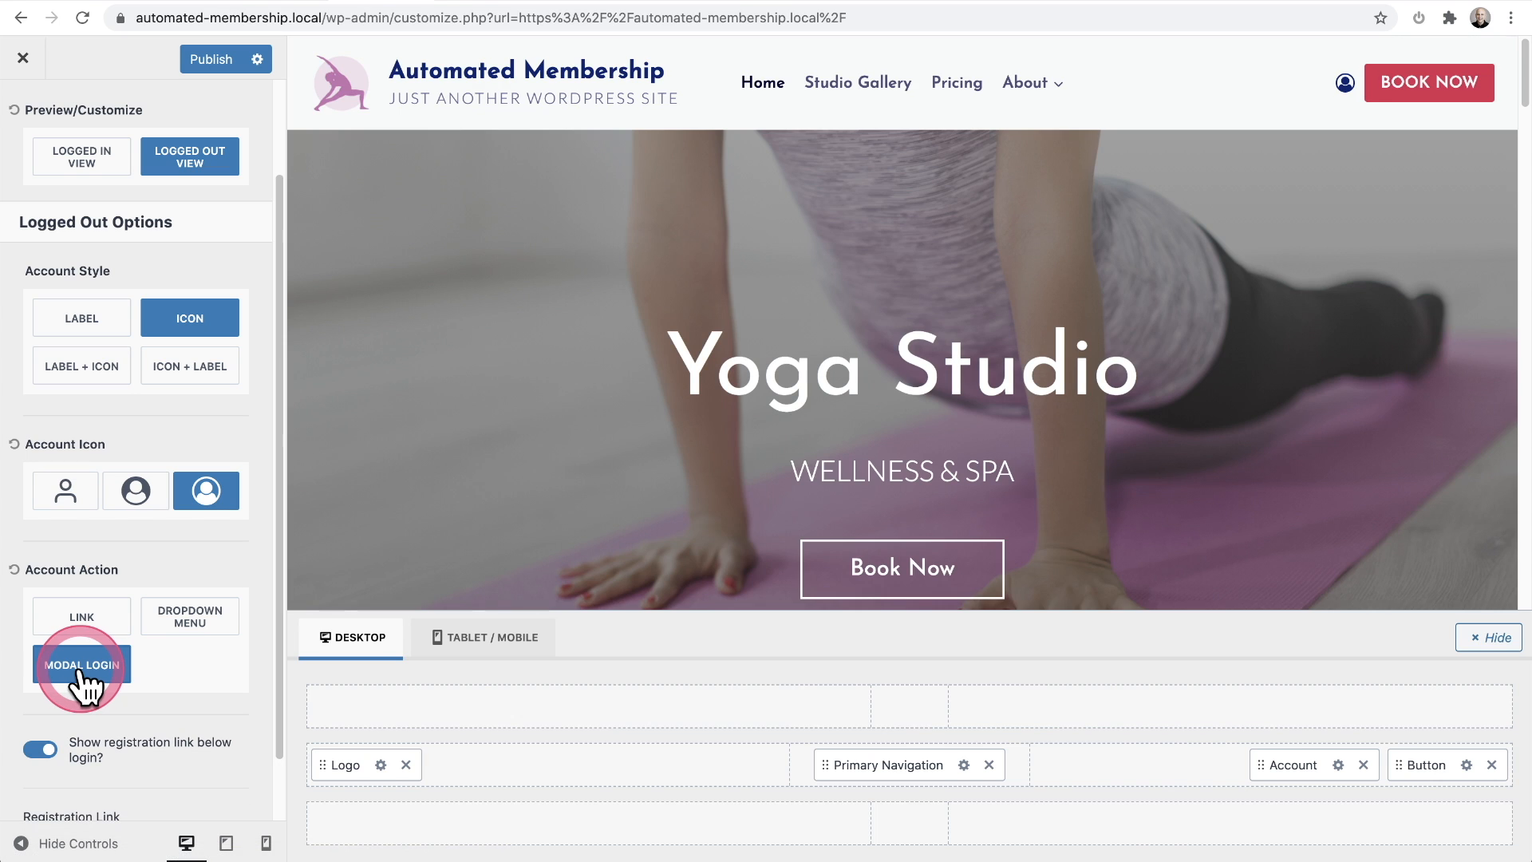
pyautogui.scroll(-1, 83, 675)
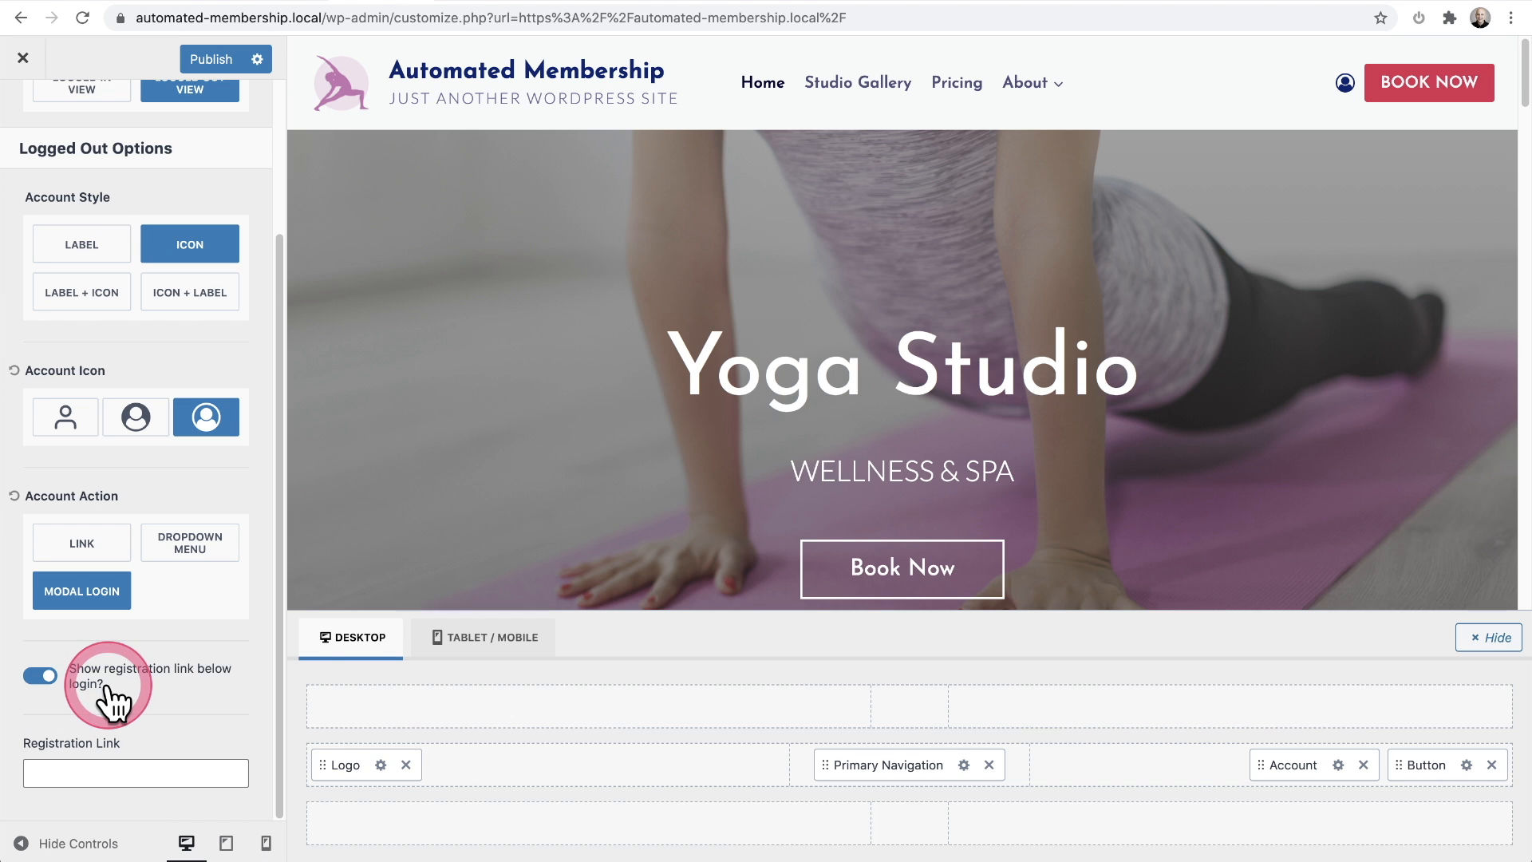
pyautogui.moveTo(1349, 108)
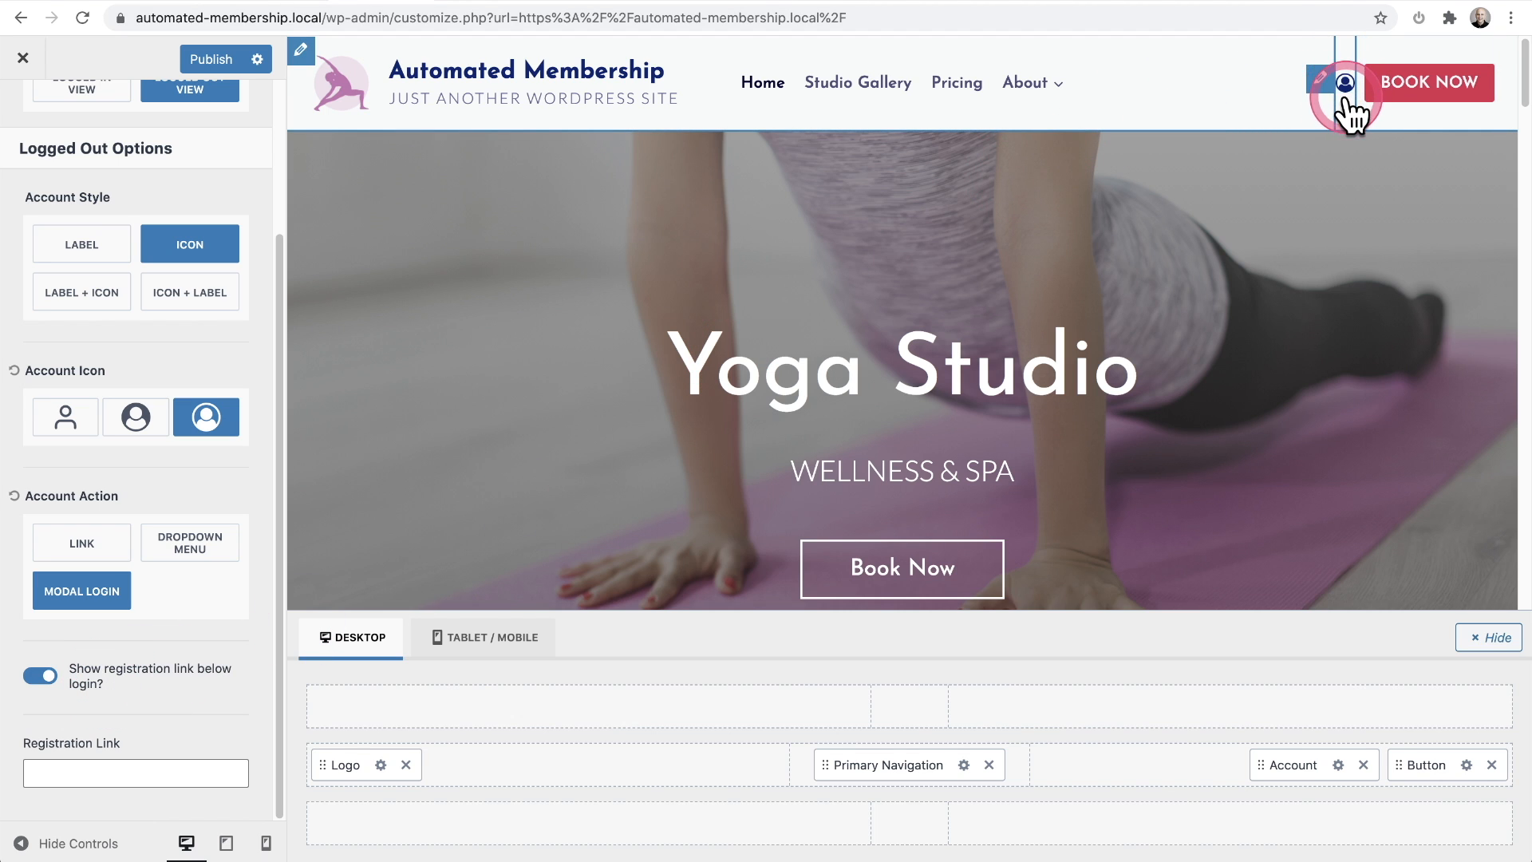
pyautogui.click(1345, 84)
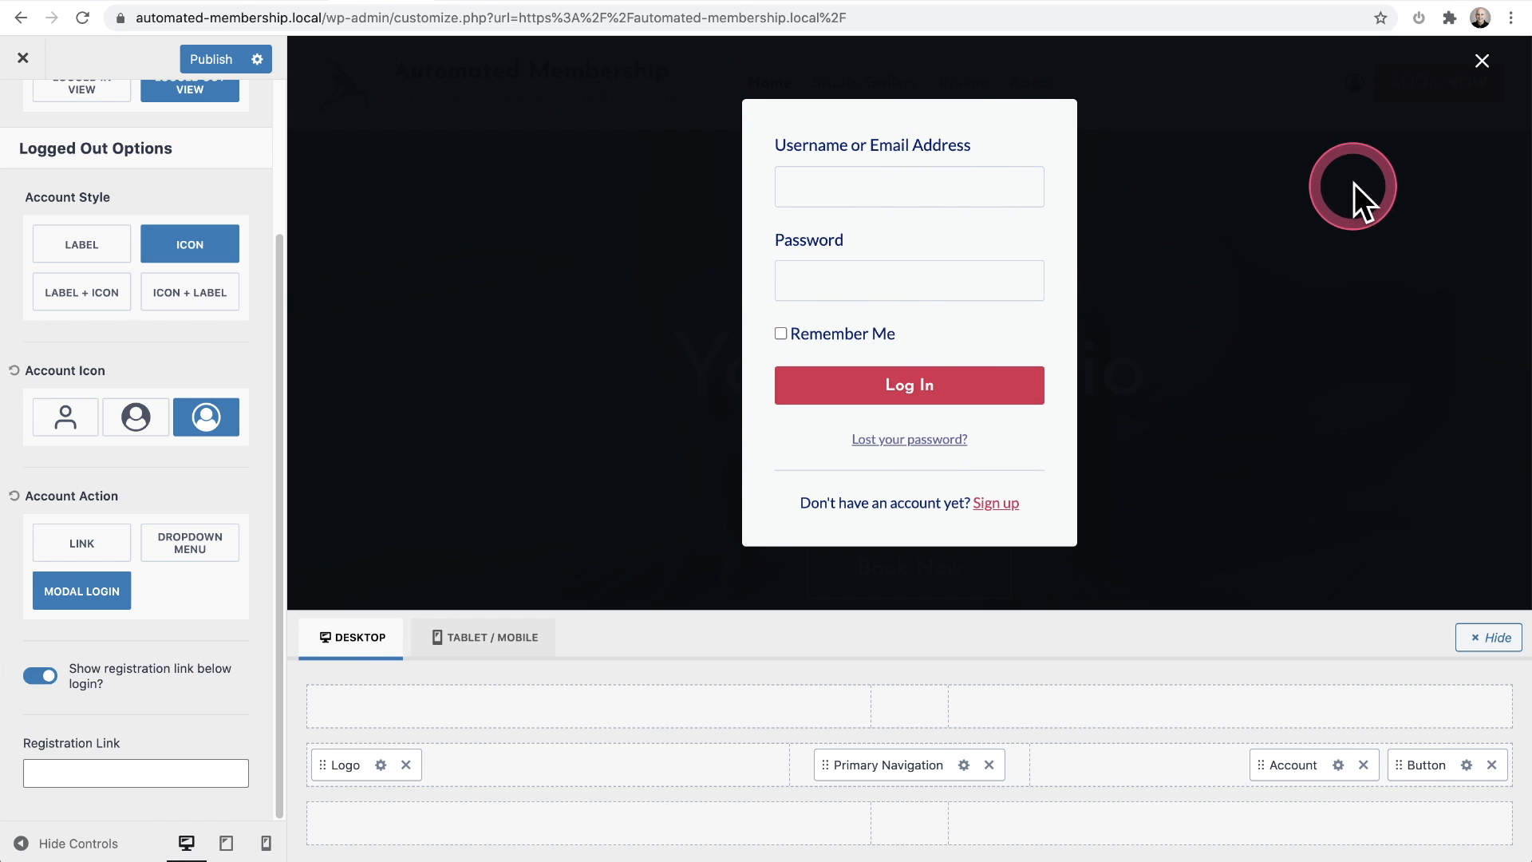
pyautogui.click(1482, 61)
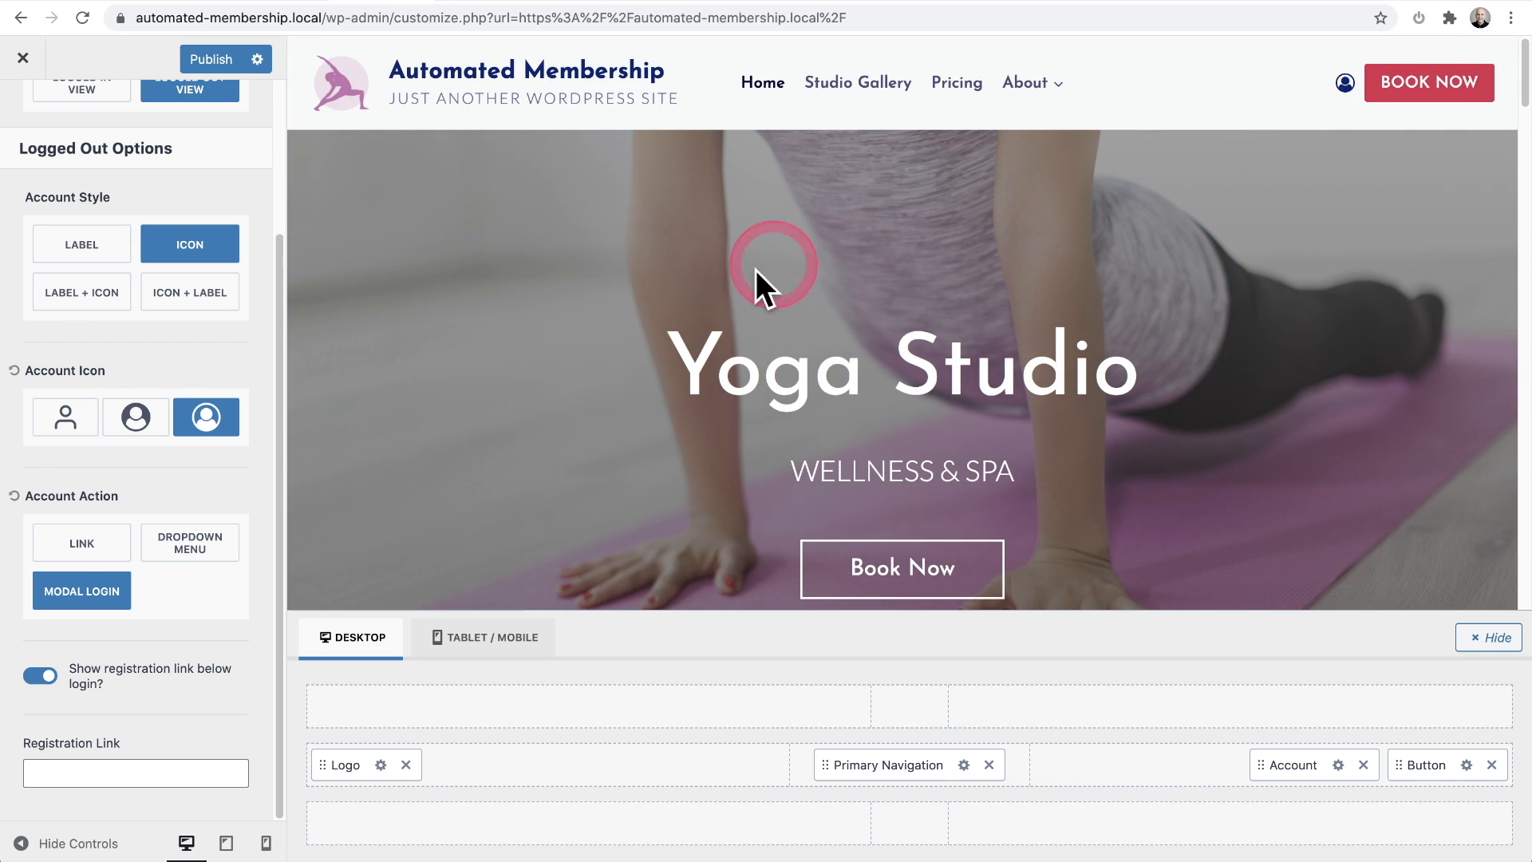
# - Return to the header account's logged-in view and set its icon size to 2.3 em in the design options
pyautogui.scroll(3, 72, 264)
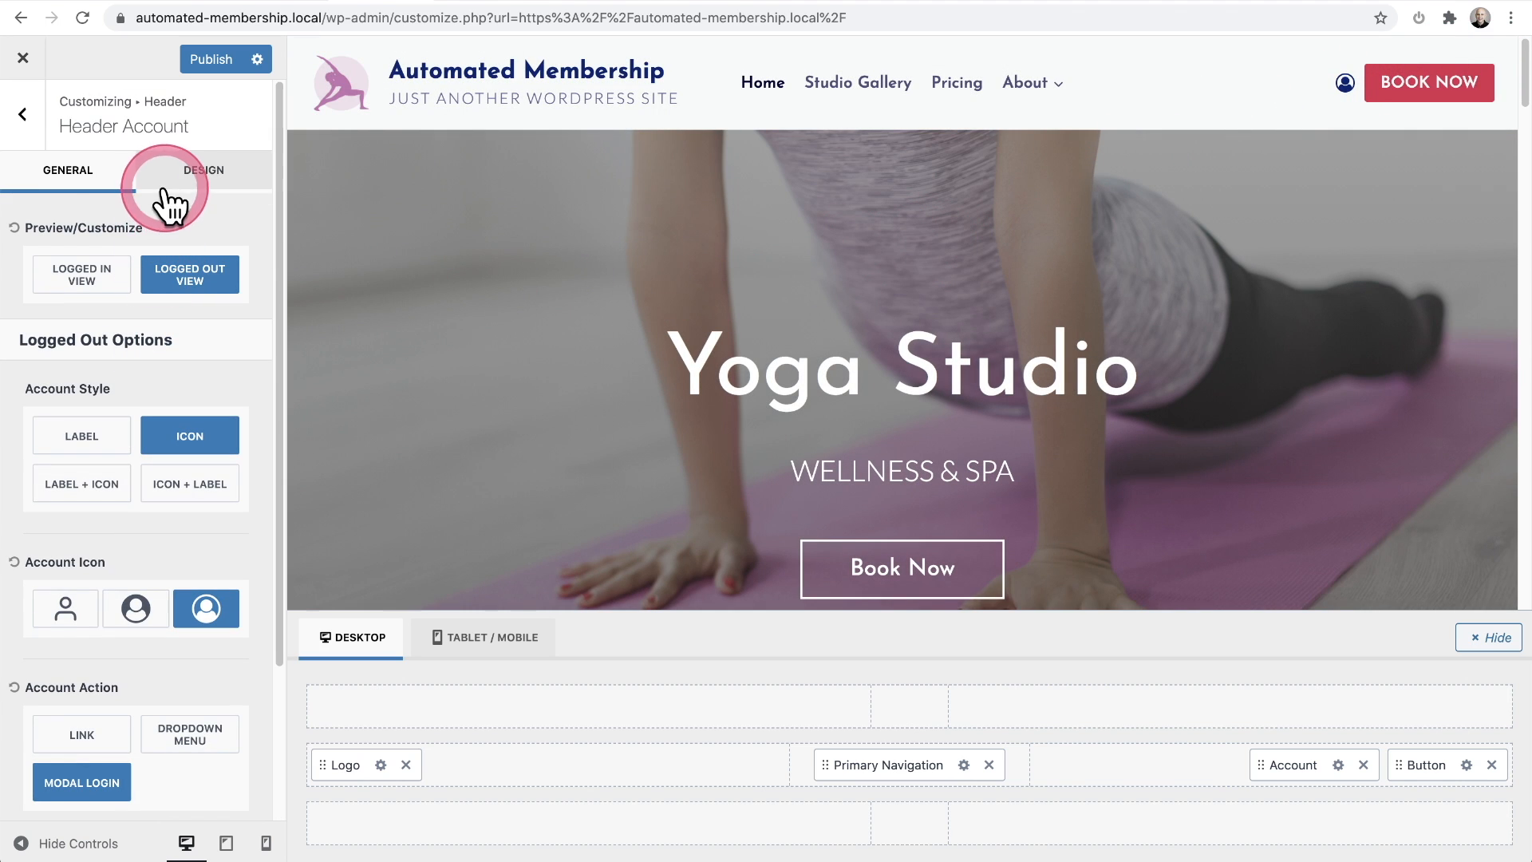
pyautogui.click(97, 274)
pyautogui.click(192, 172)
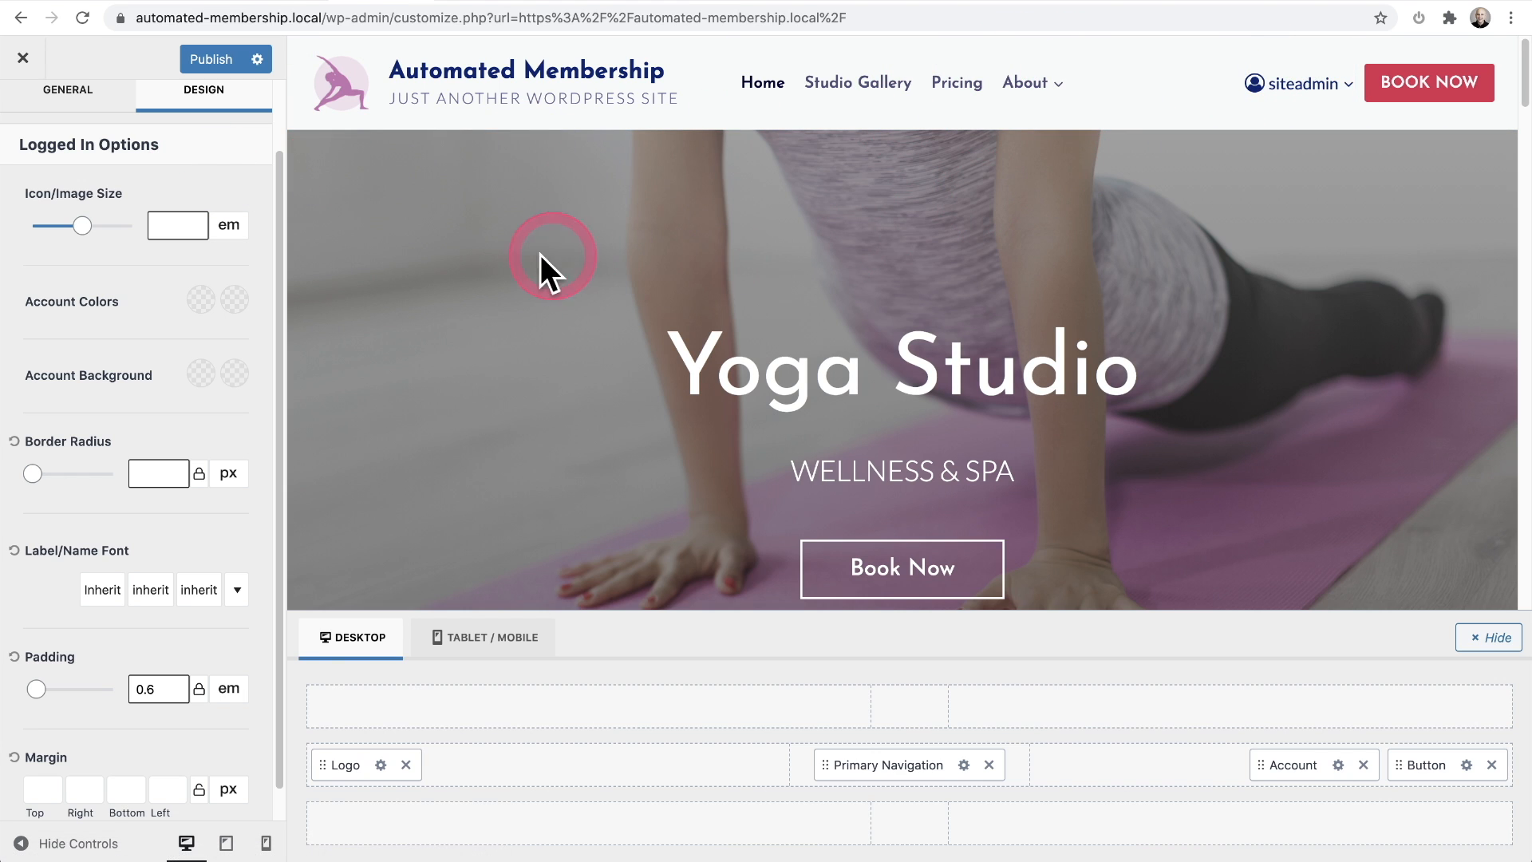
pyautogui.moveTo(82, 226); pyautogui.dragTo(51, 236)
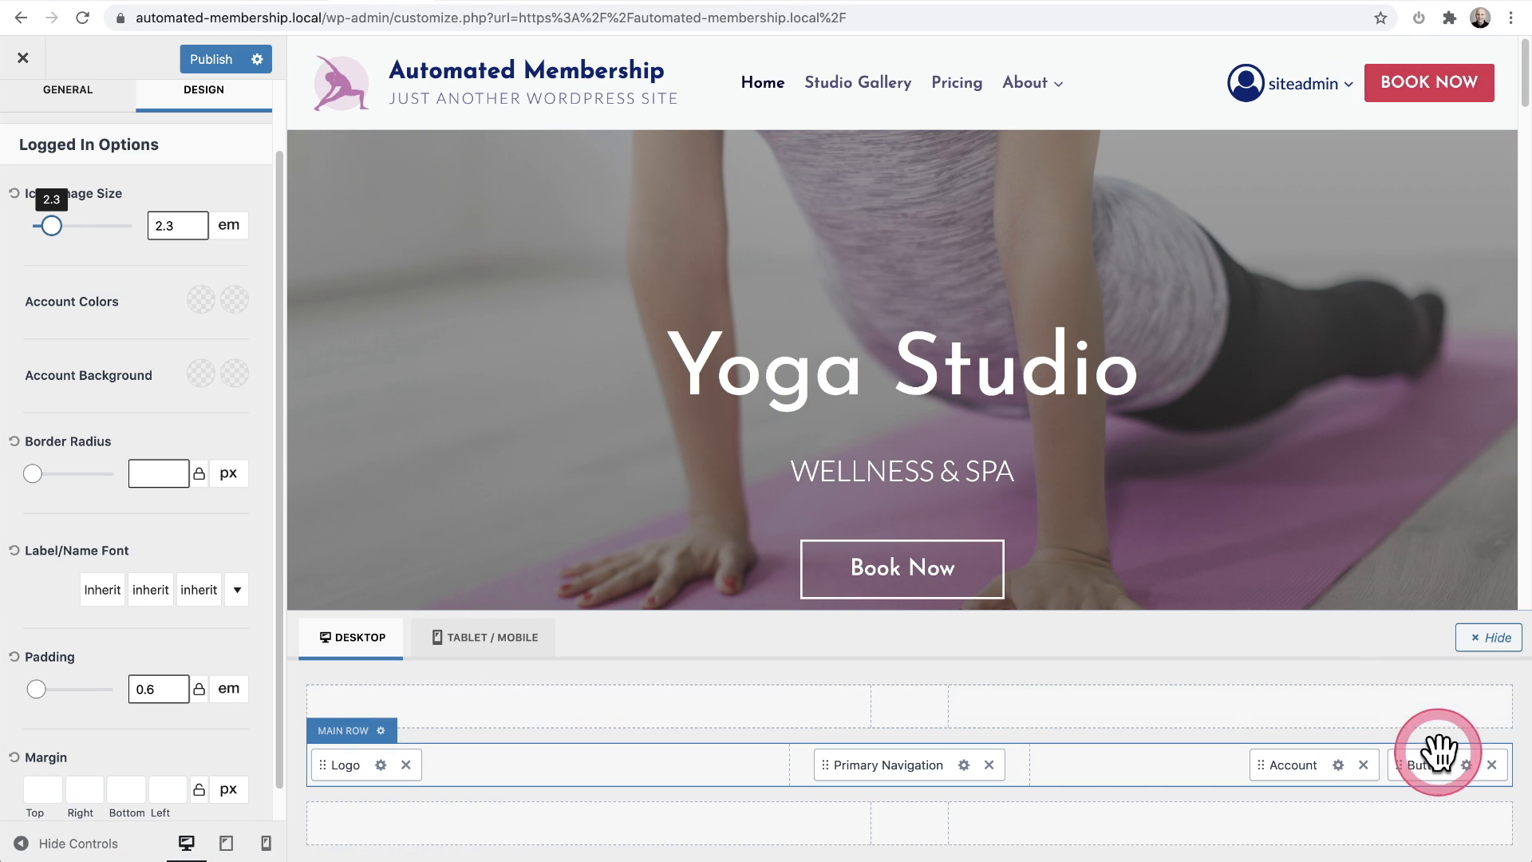
# - Open the header Button's settings and examine its label, URL and link options
pyautogui.click(1466, 766)
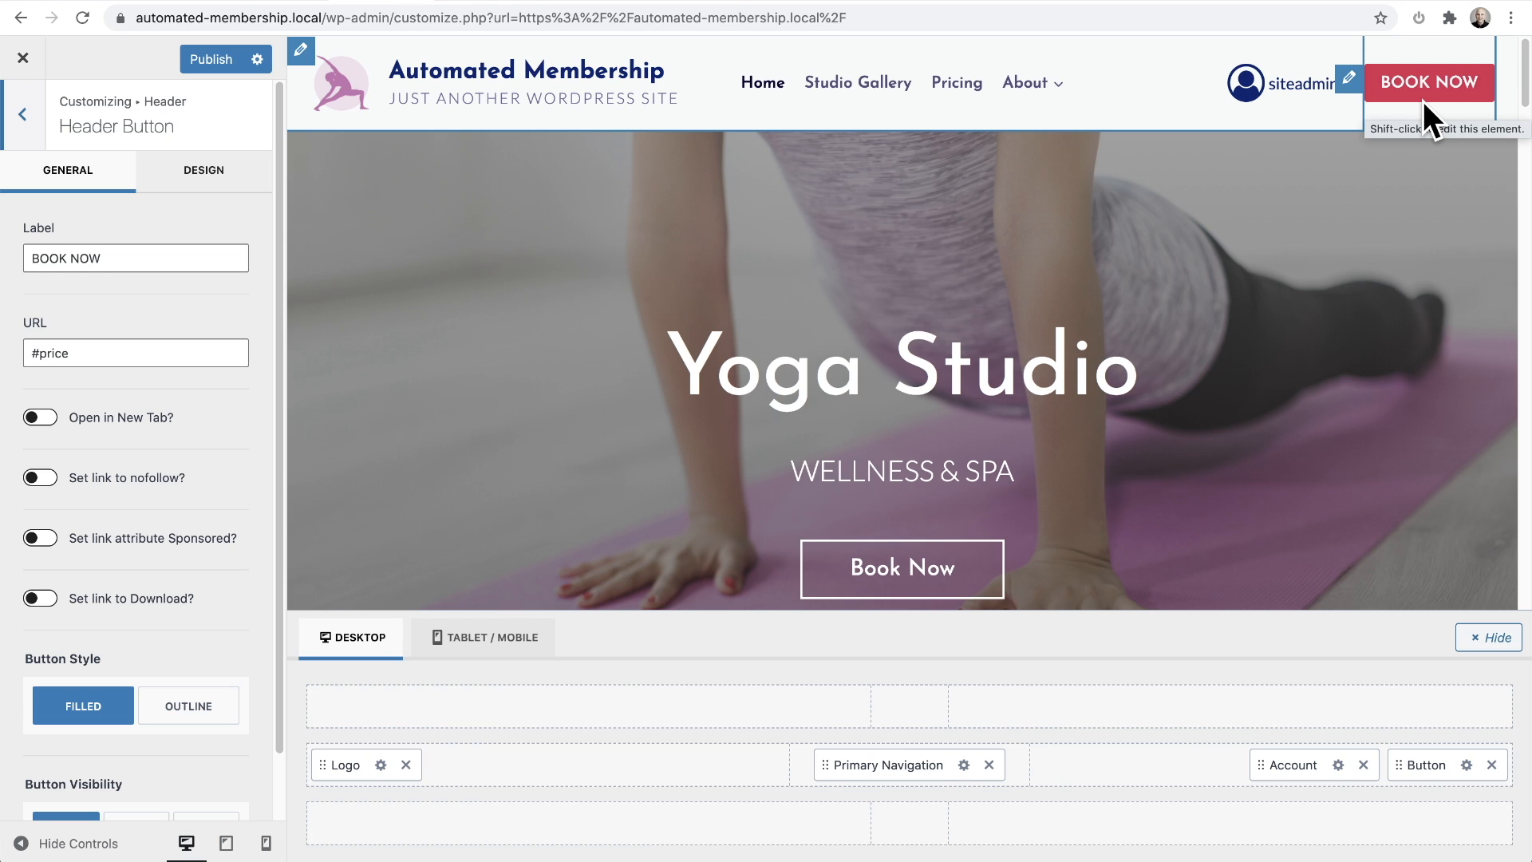
pyautogui.click(319, 371)
pyautogui.click(124, 254)
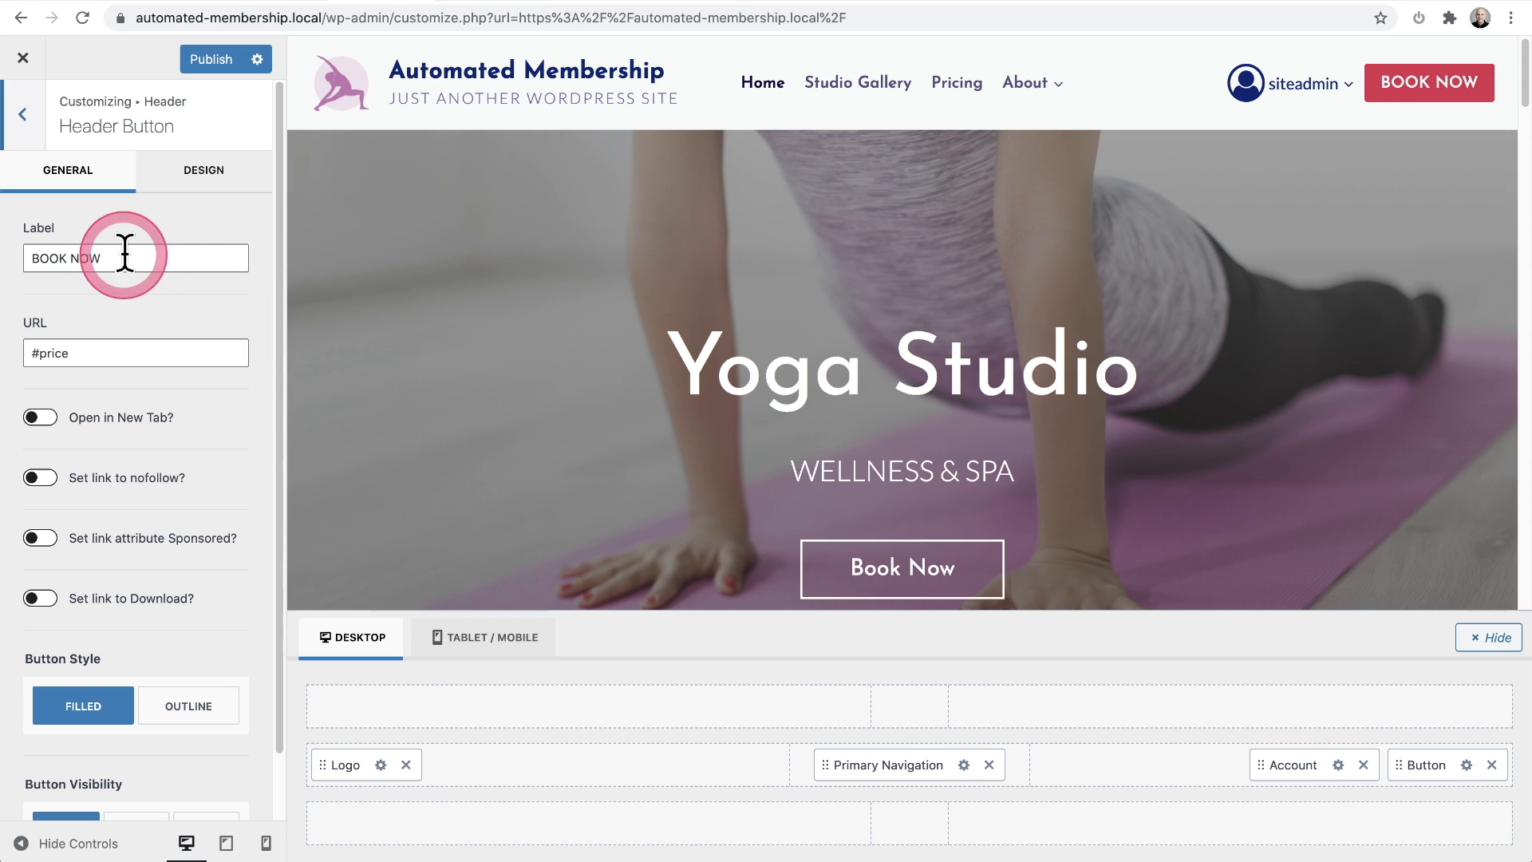
pyautogui.doubleClick(124, 253)
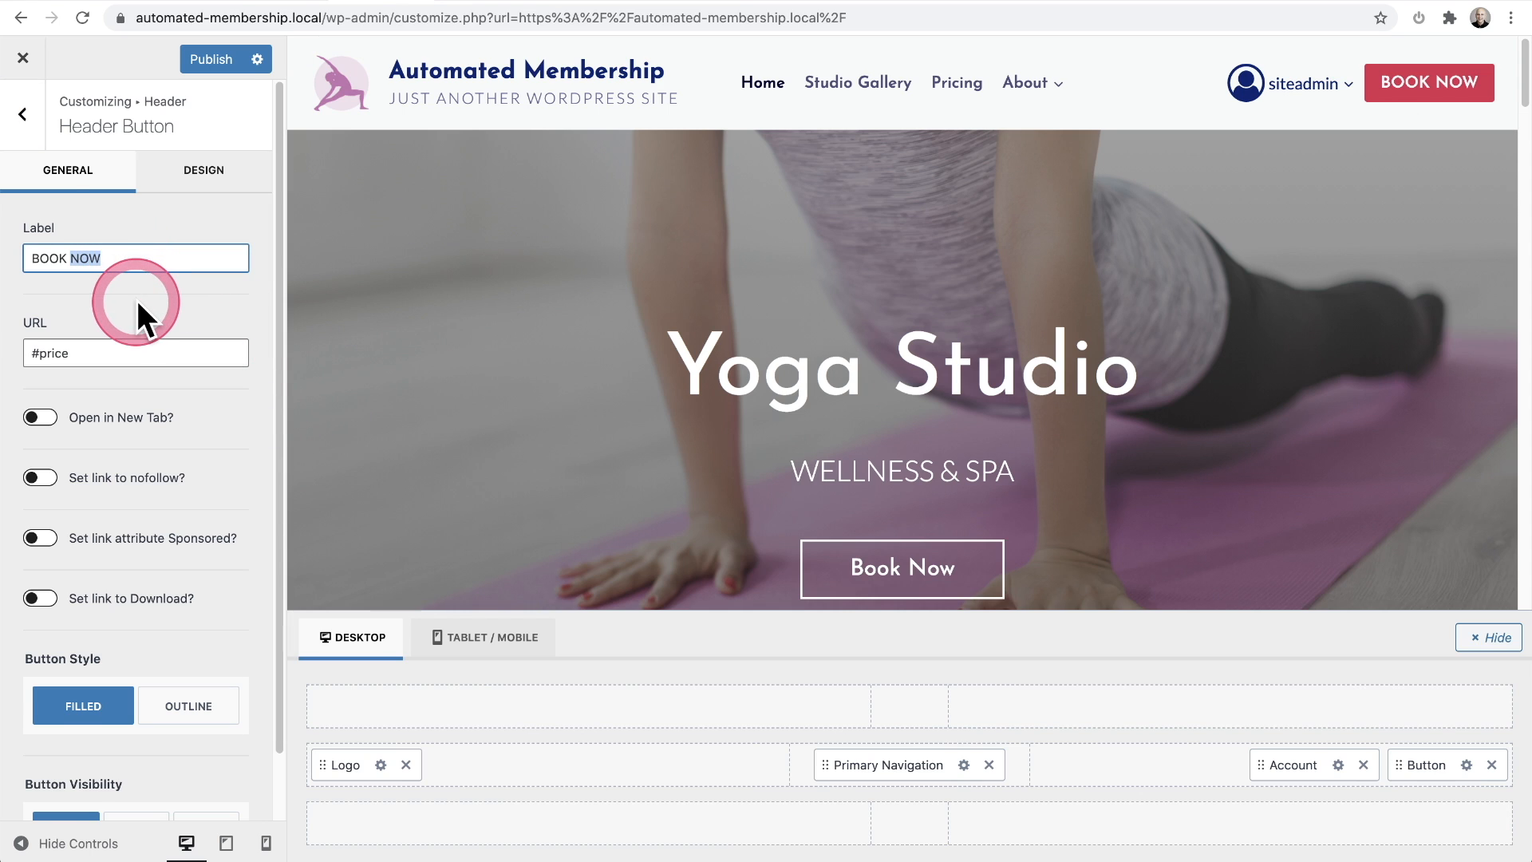
pyautogui.scroll(-1, 137, 300)
pyautogui.click(129, 283)
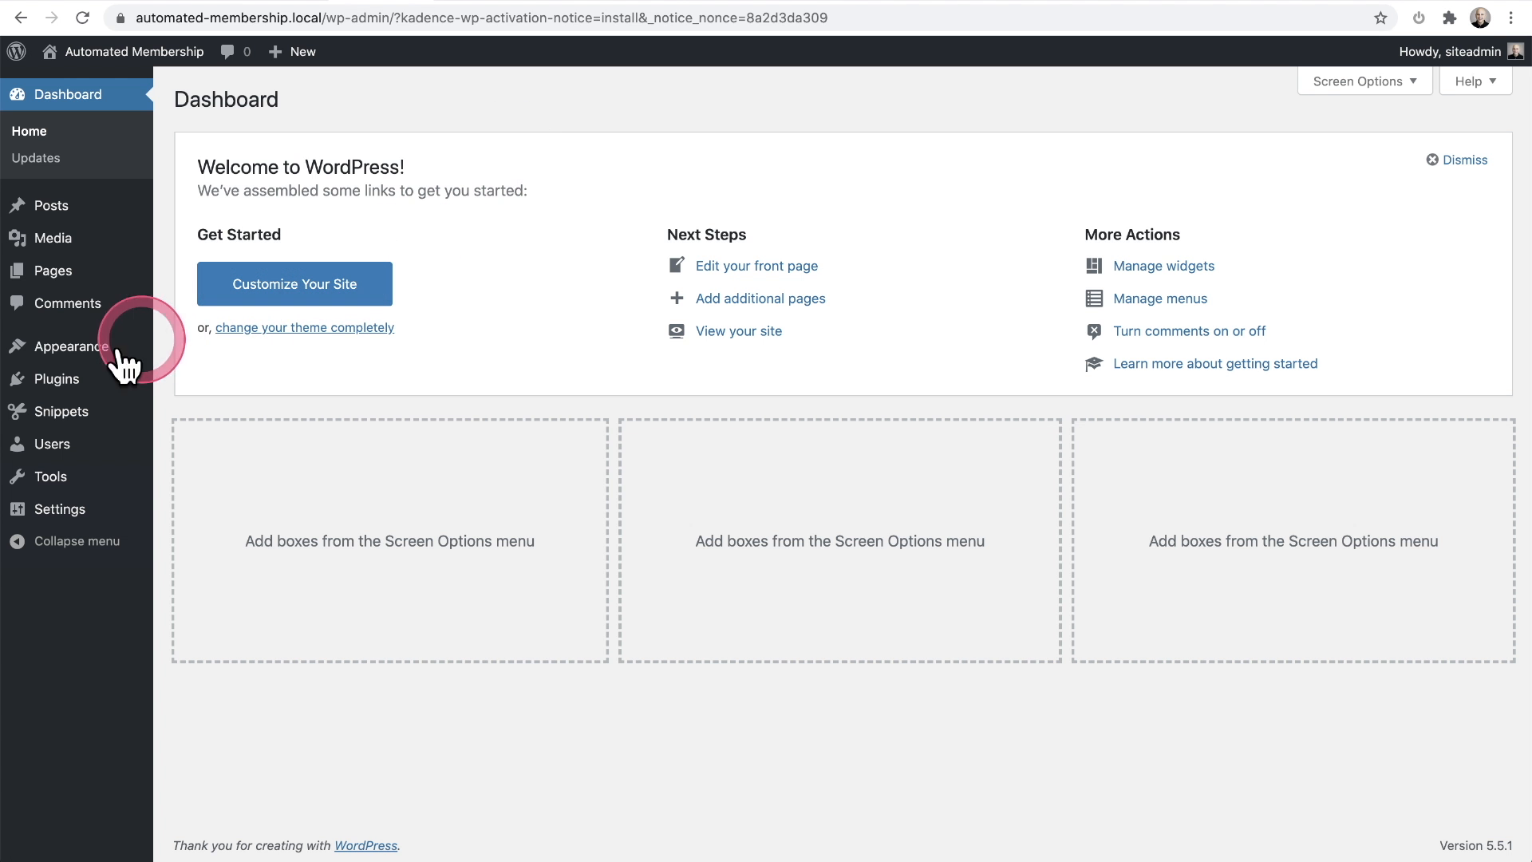
# - Search the plugin directory for "Content Control", and install and activate the Content Control – User Access Restriction Plugin
pyautogui.moveTo(136, 383)
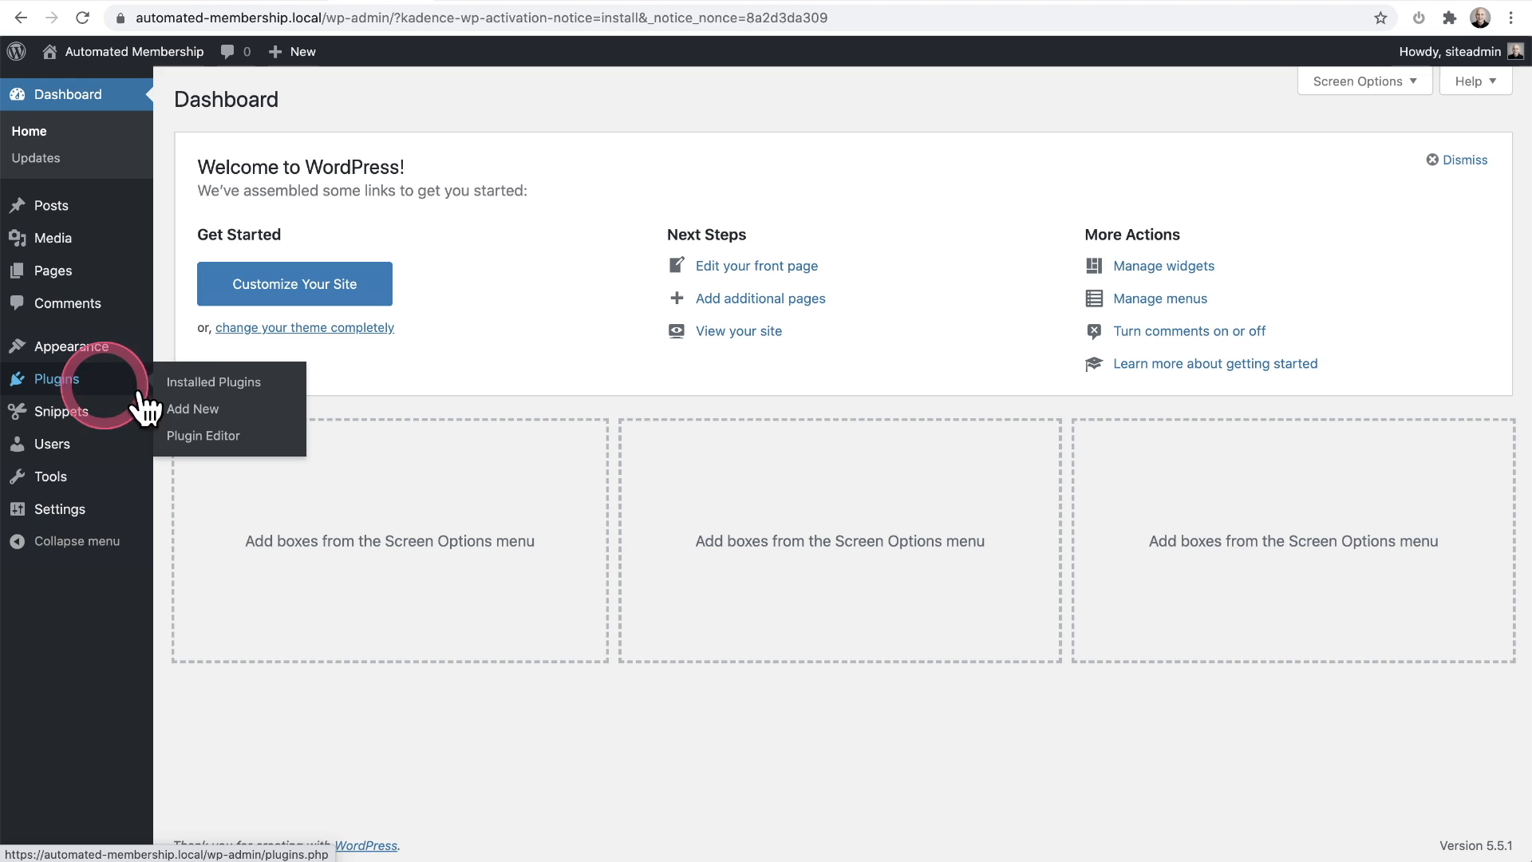
pyautogui.click(196, 415)
pyautogui.click(1282, 149)
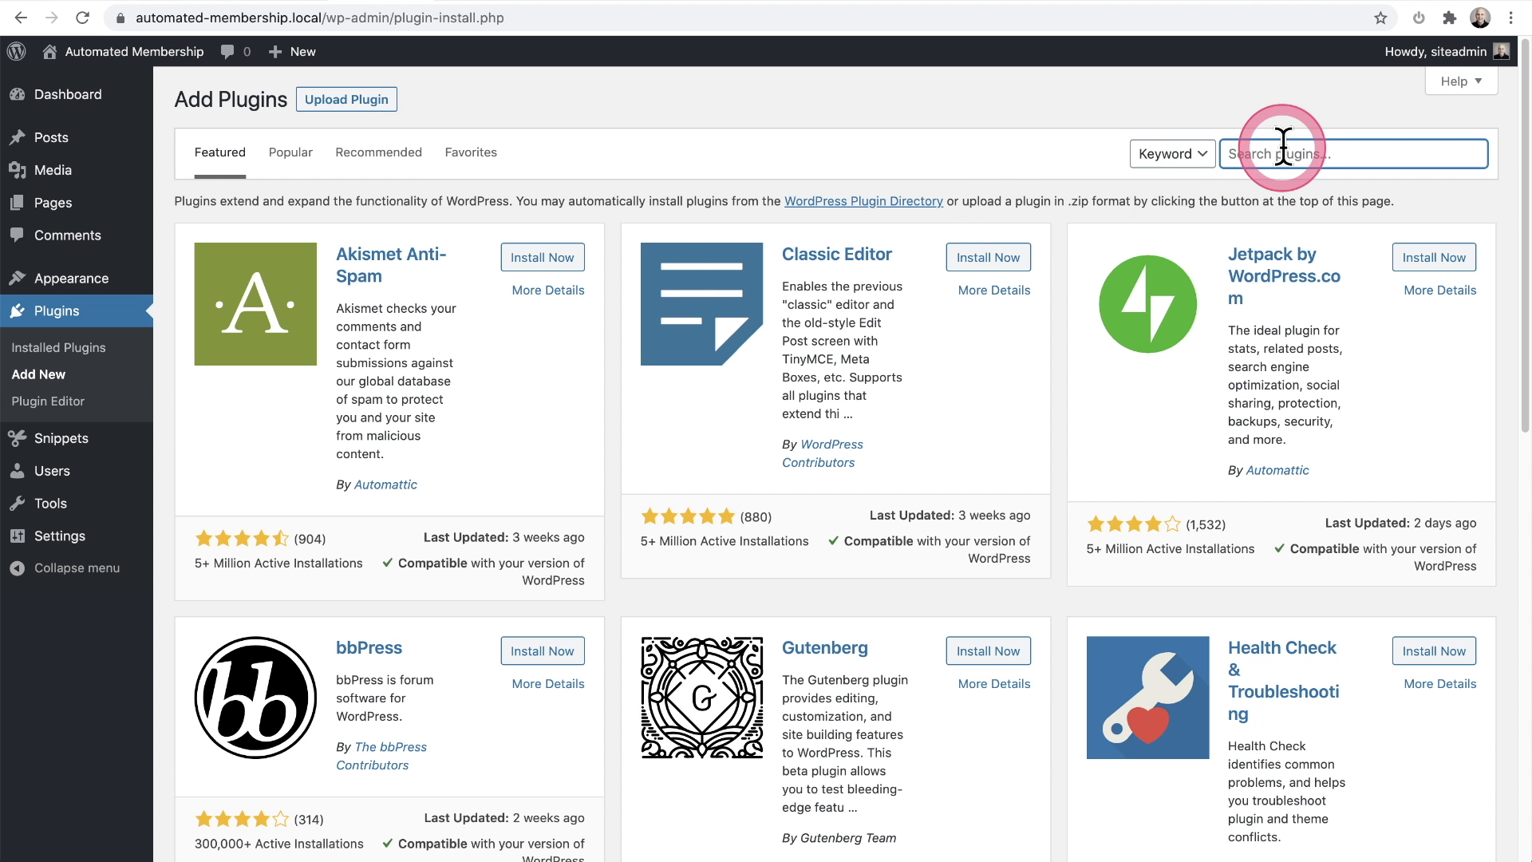
pyautogui.write('Content Control')
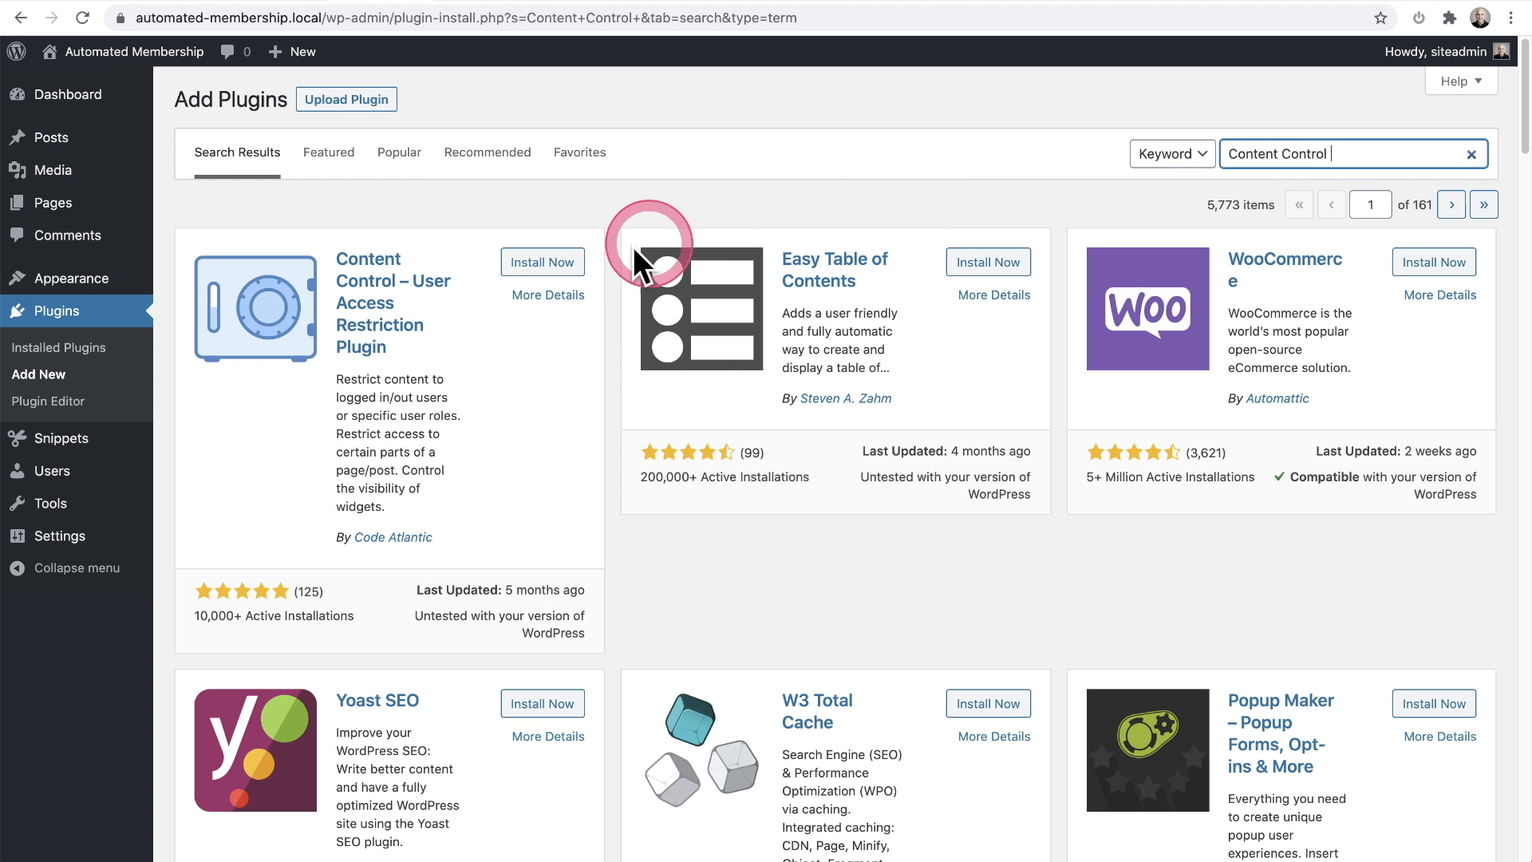
pyautogui.click(508, 265)
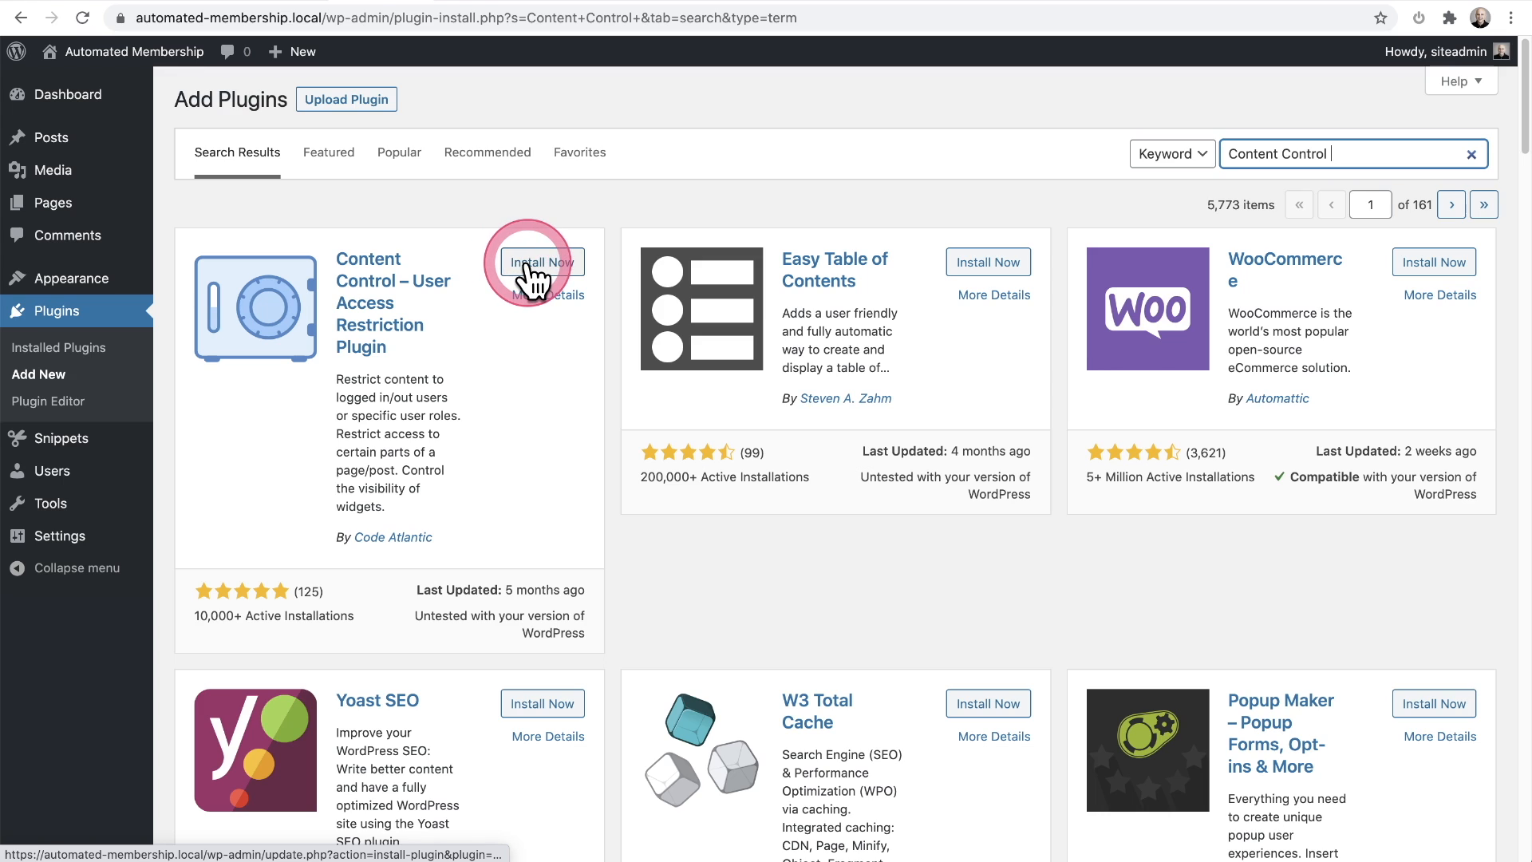
pyautogui.click(529, 268)
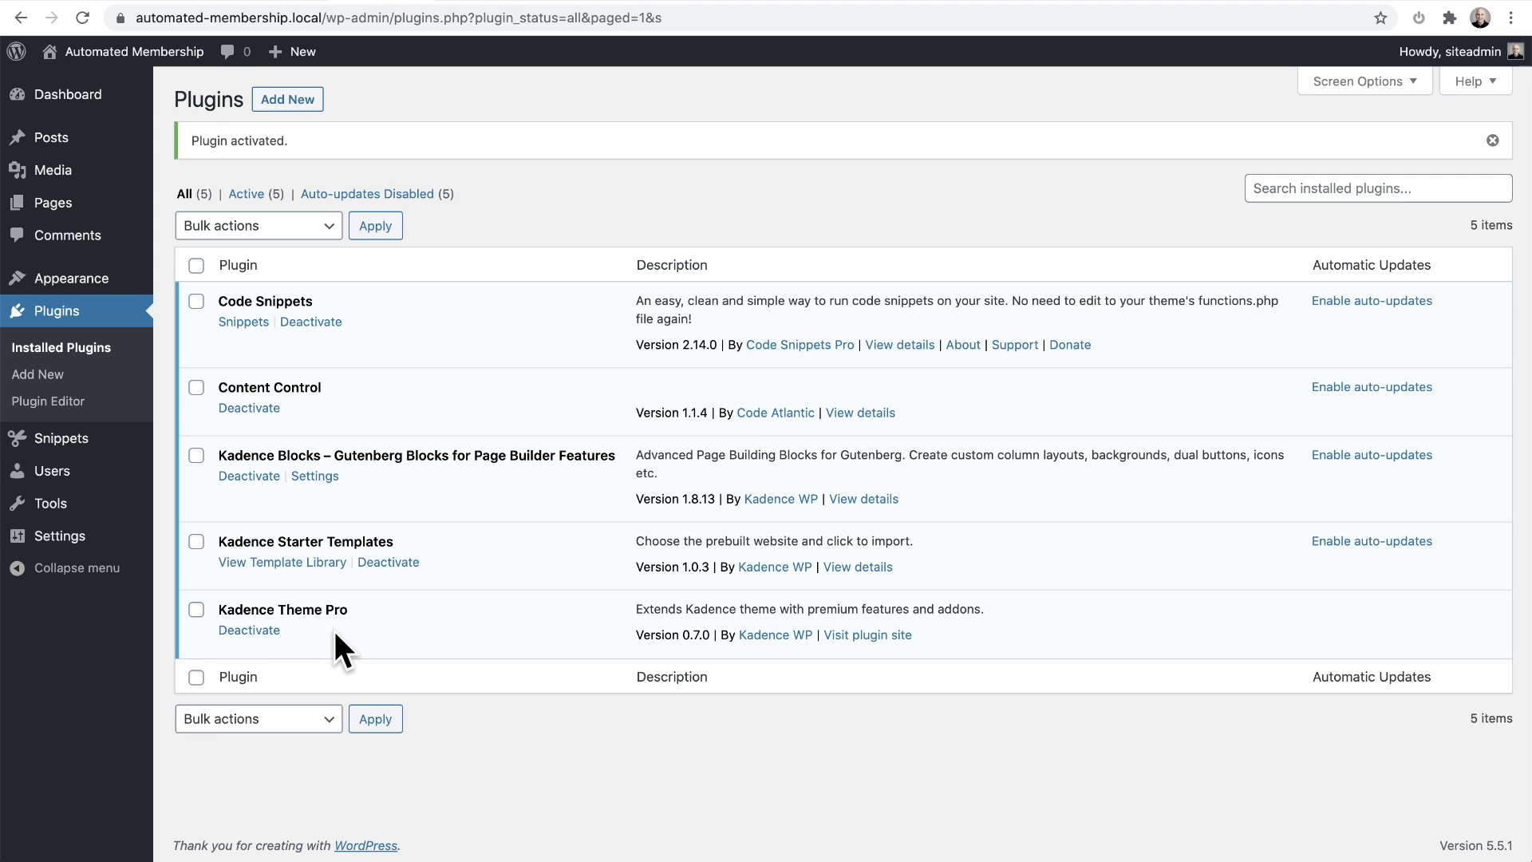
# - Open the Content Control settings, view the default denial message editor, and return to the restrictions list
pyautogui.moveTo(109, 115)
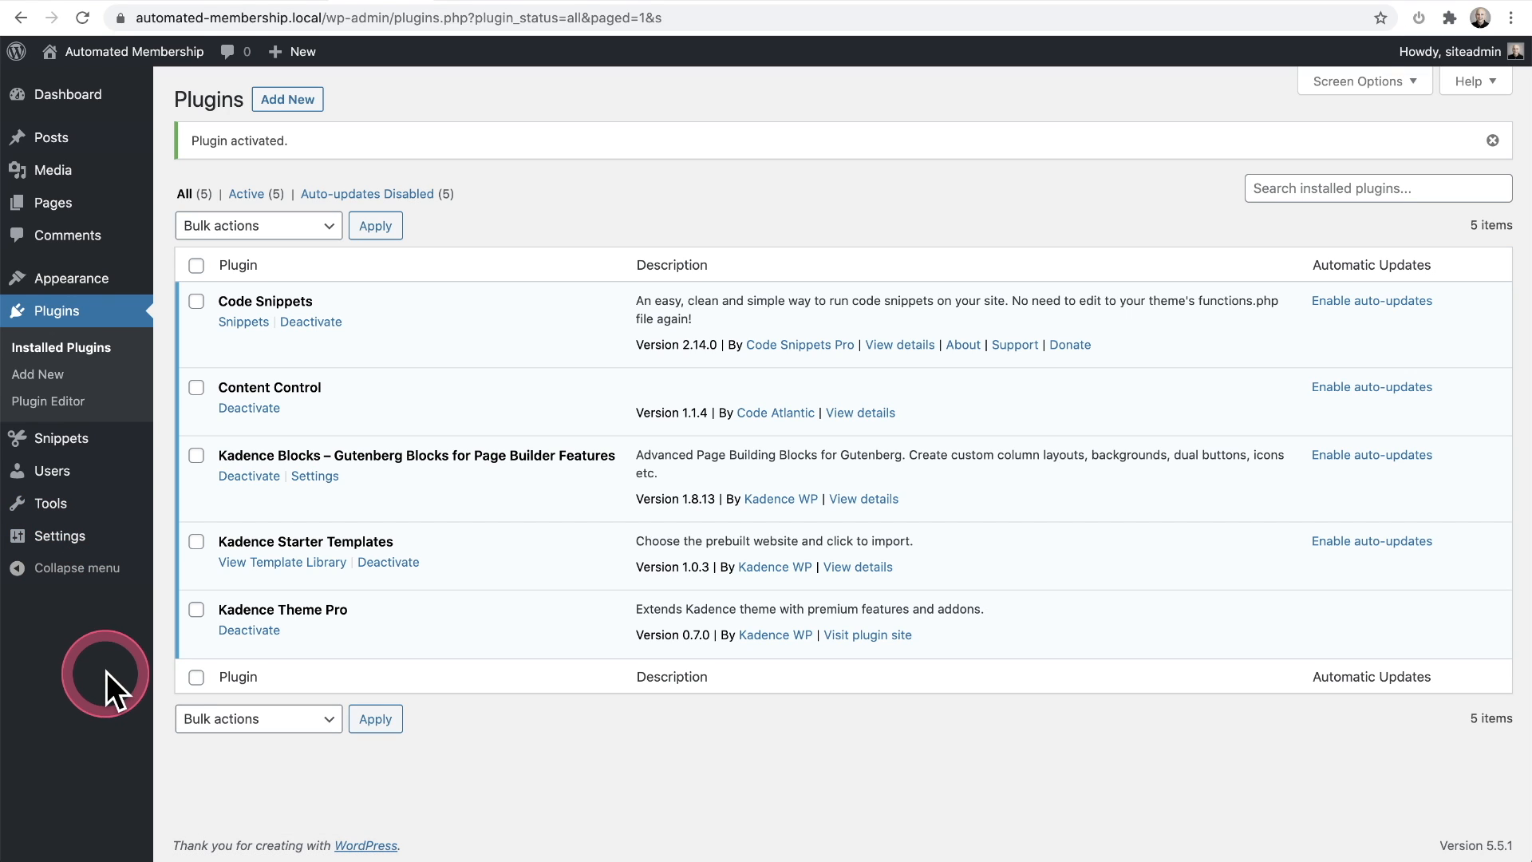
pyautogui.moveTo(75, 537)
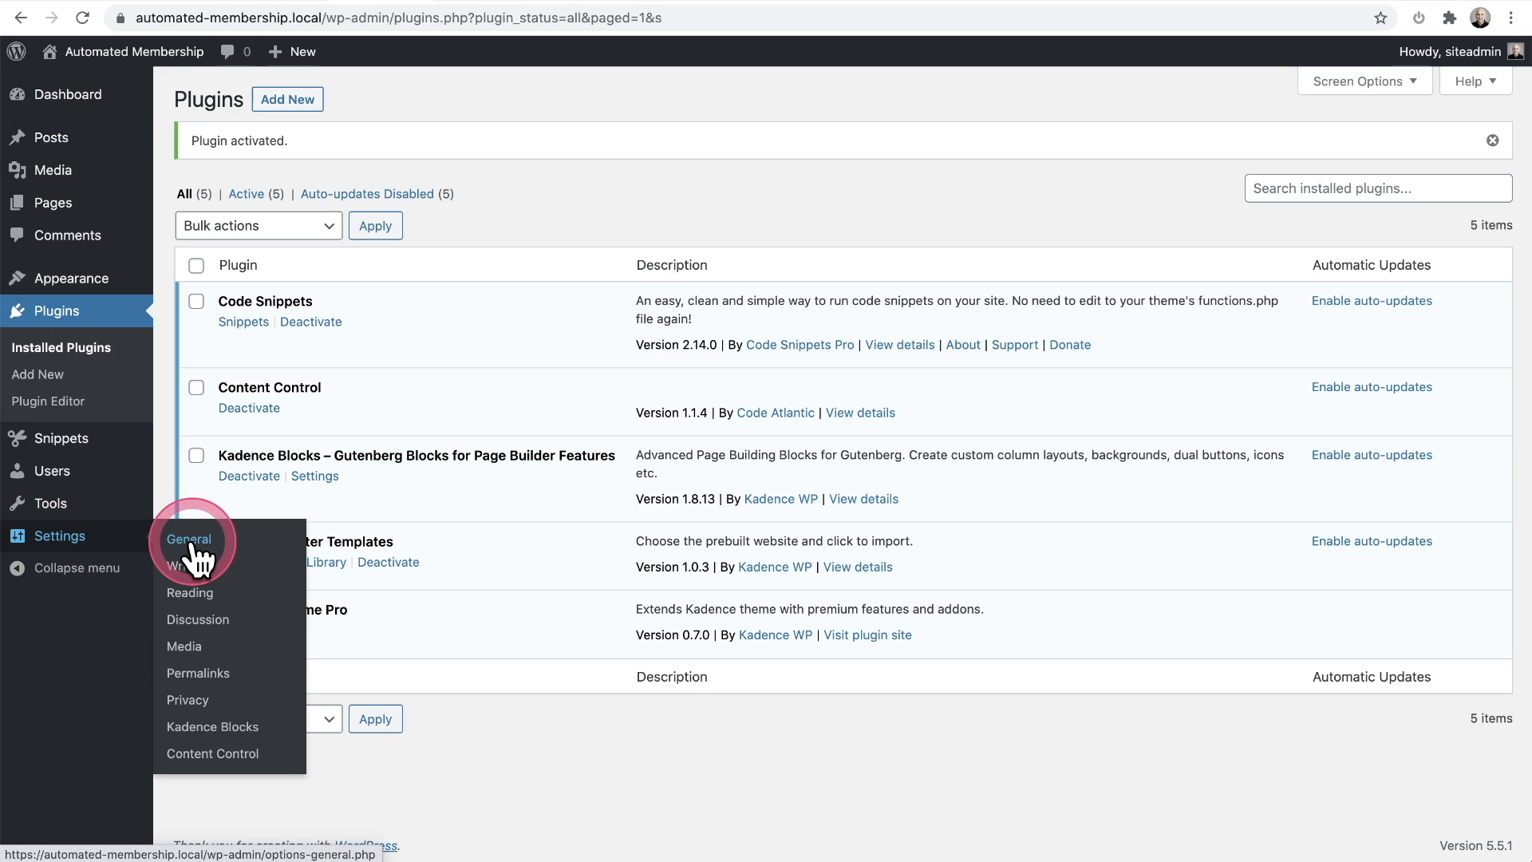
pyautogui.click(214, 754)
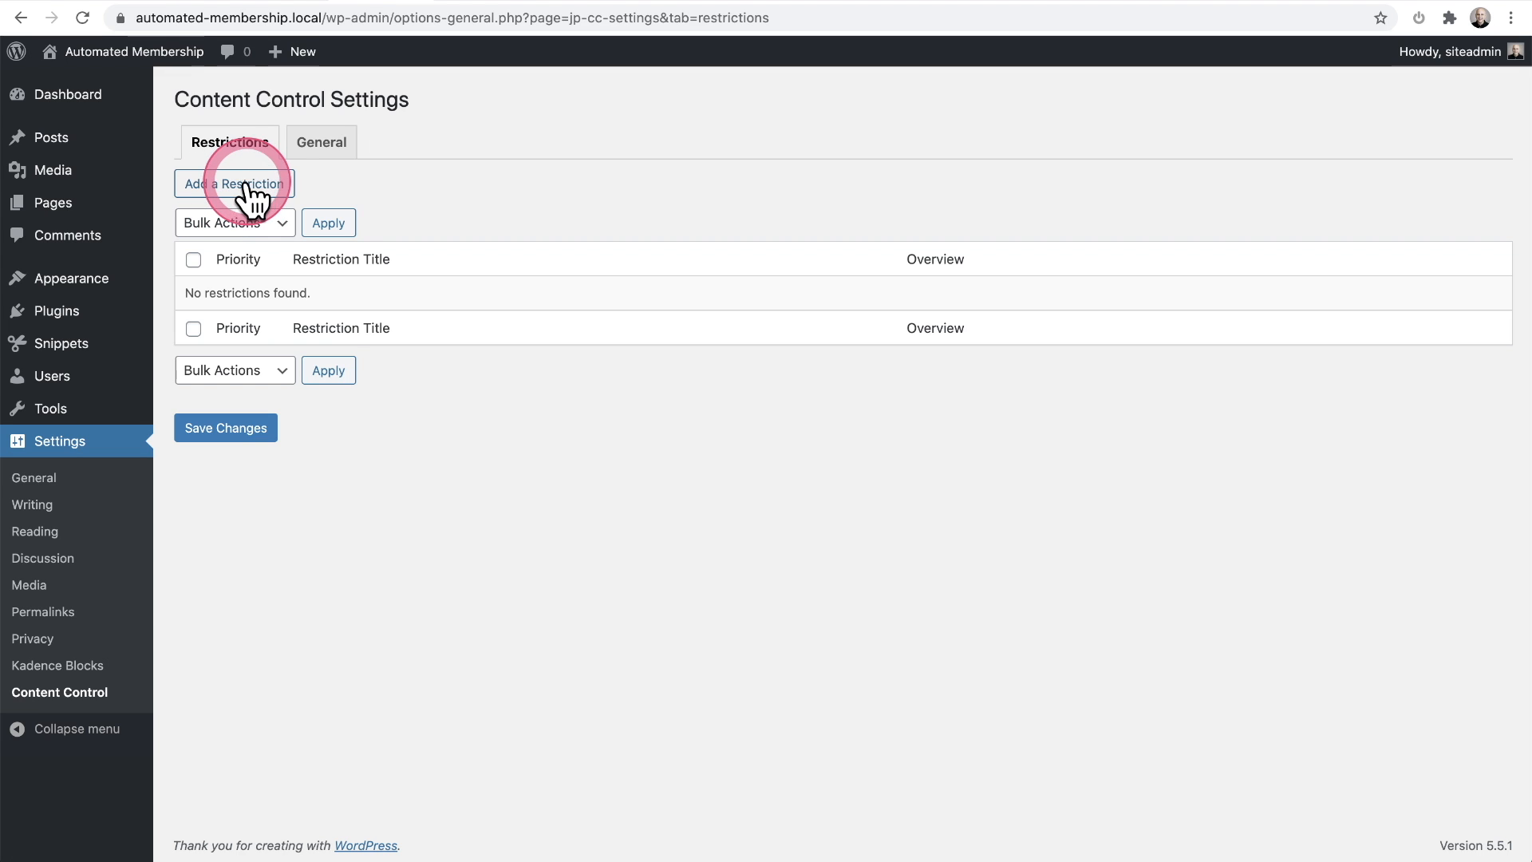
pyautogui.click(322, 148)
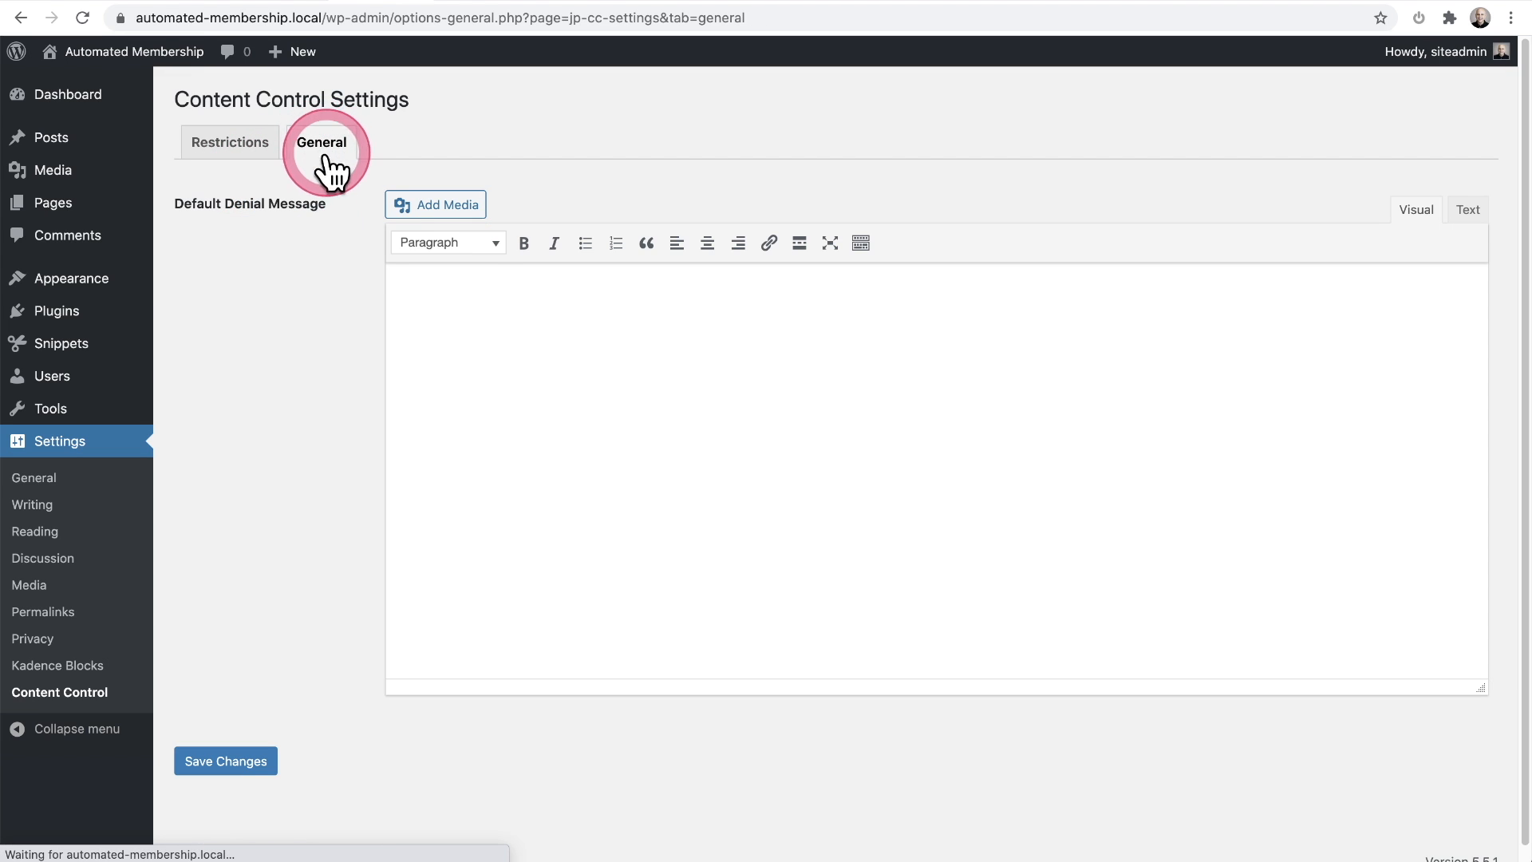
pyautogui.click(521, 411)
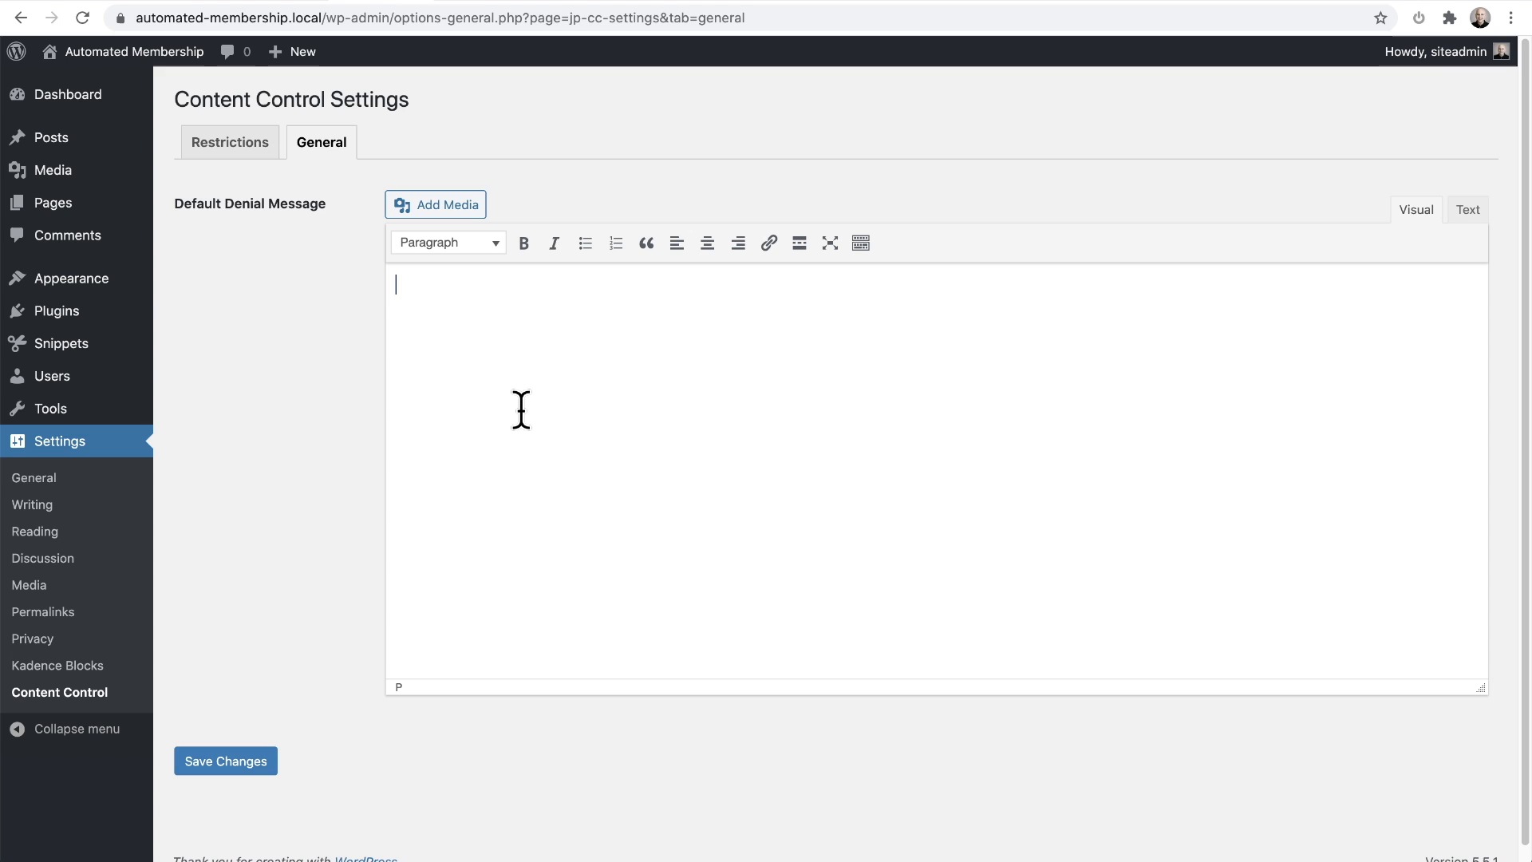
pyautogui.click(233, 158)
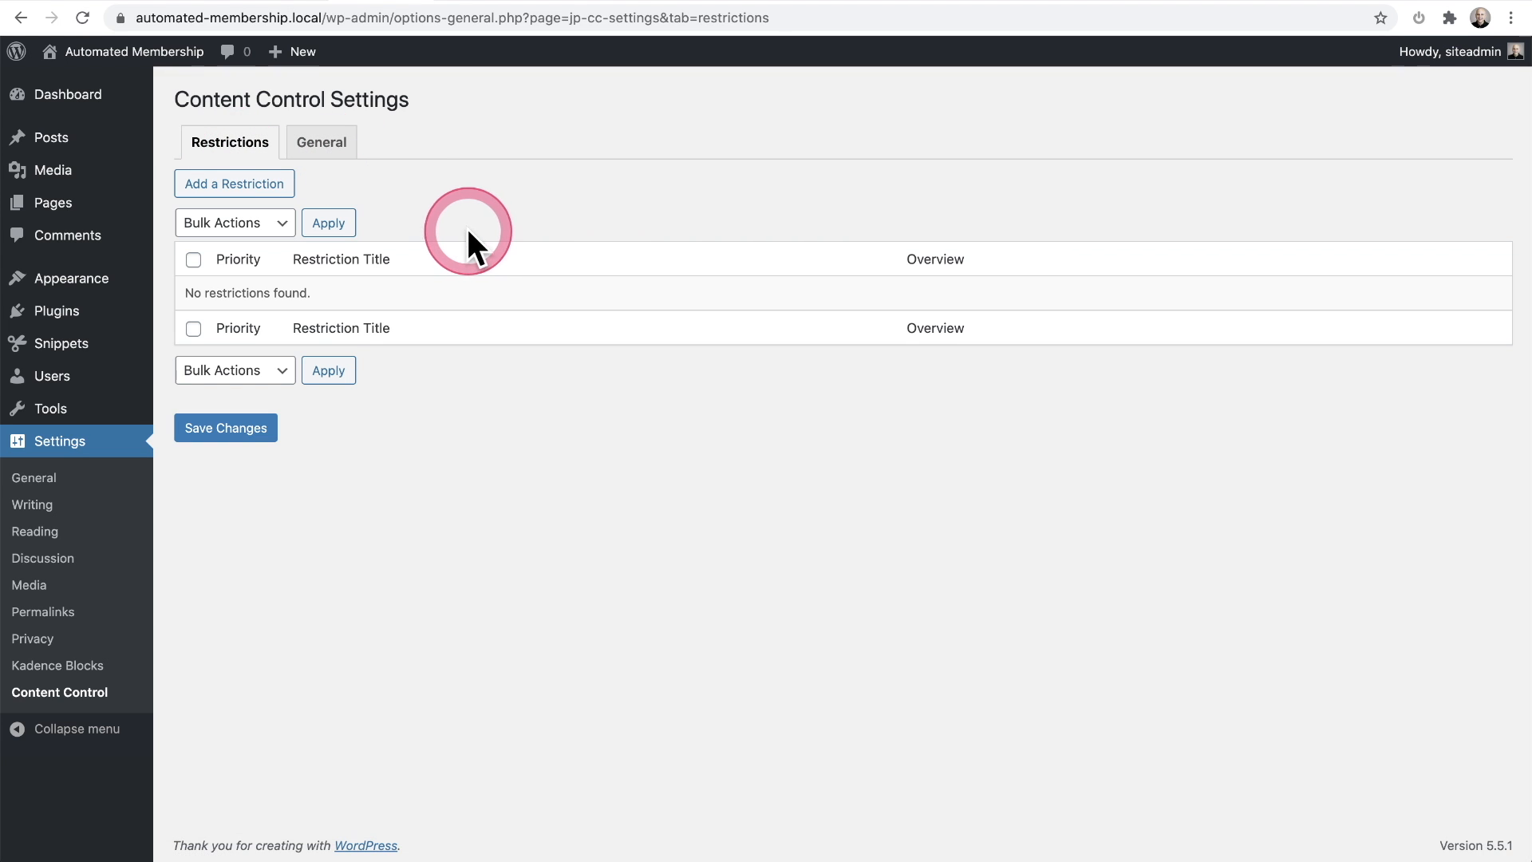
# - Start a new restriction titled "Gold Members" and limit it to logged-in users with the Gold Member role
pyautogui.click(246, 185)
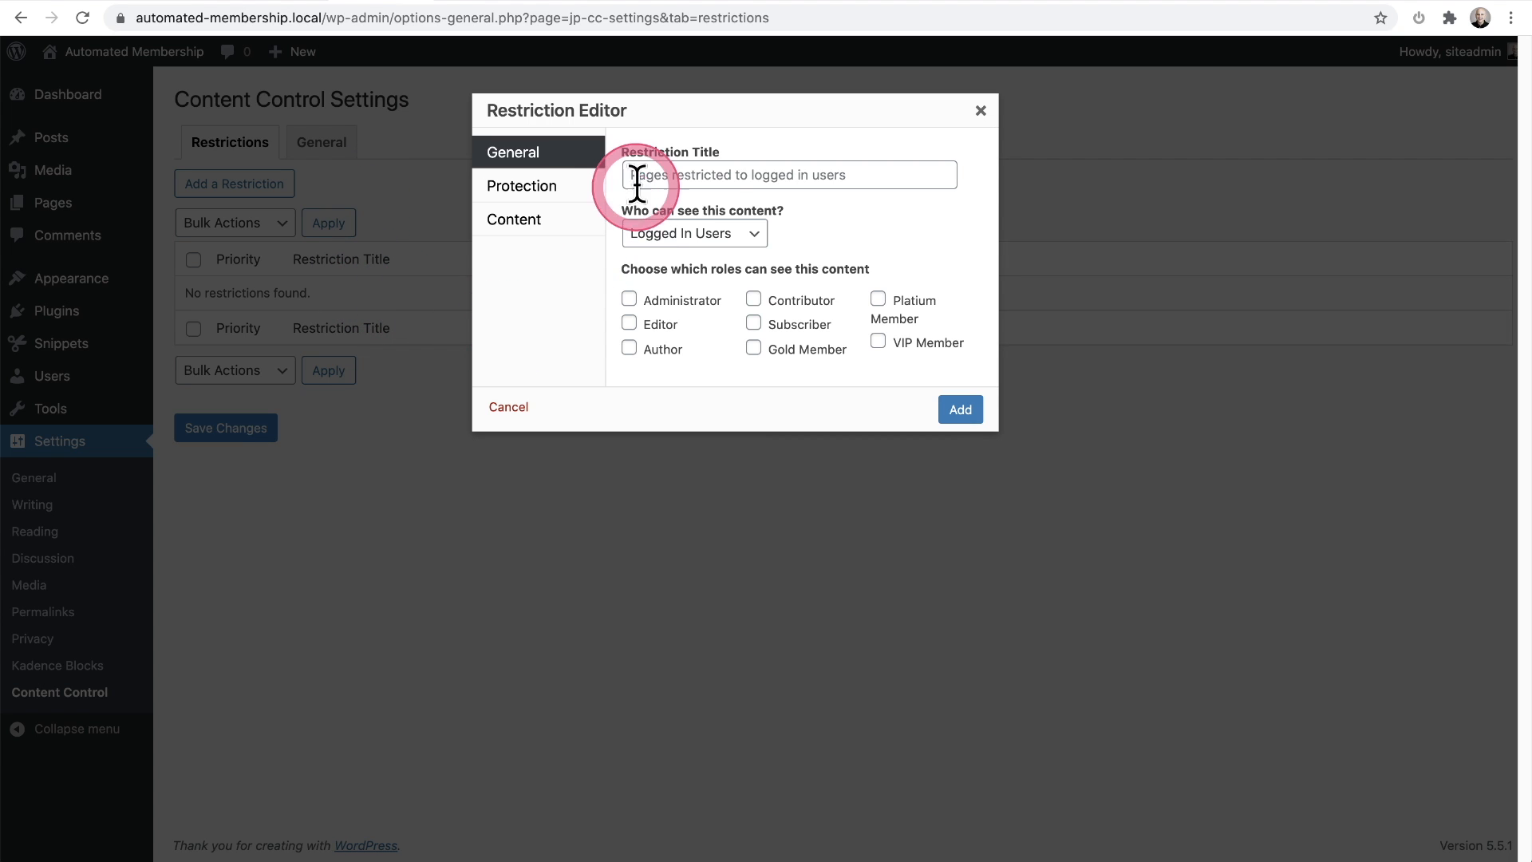
pyautogui.click(697, 171)
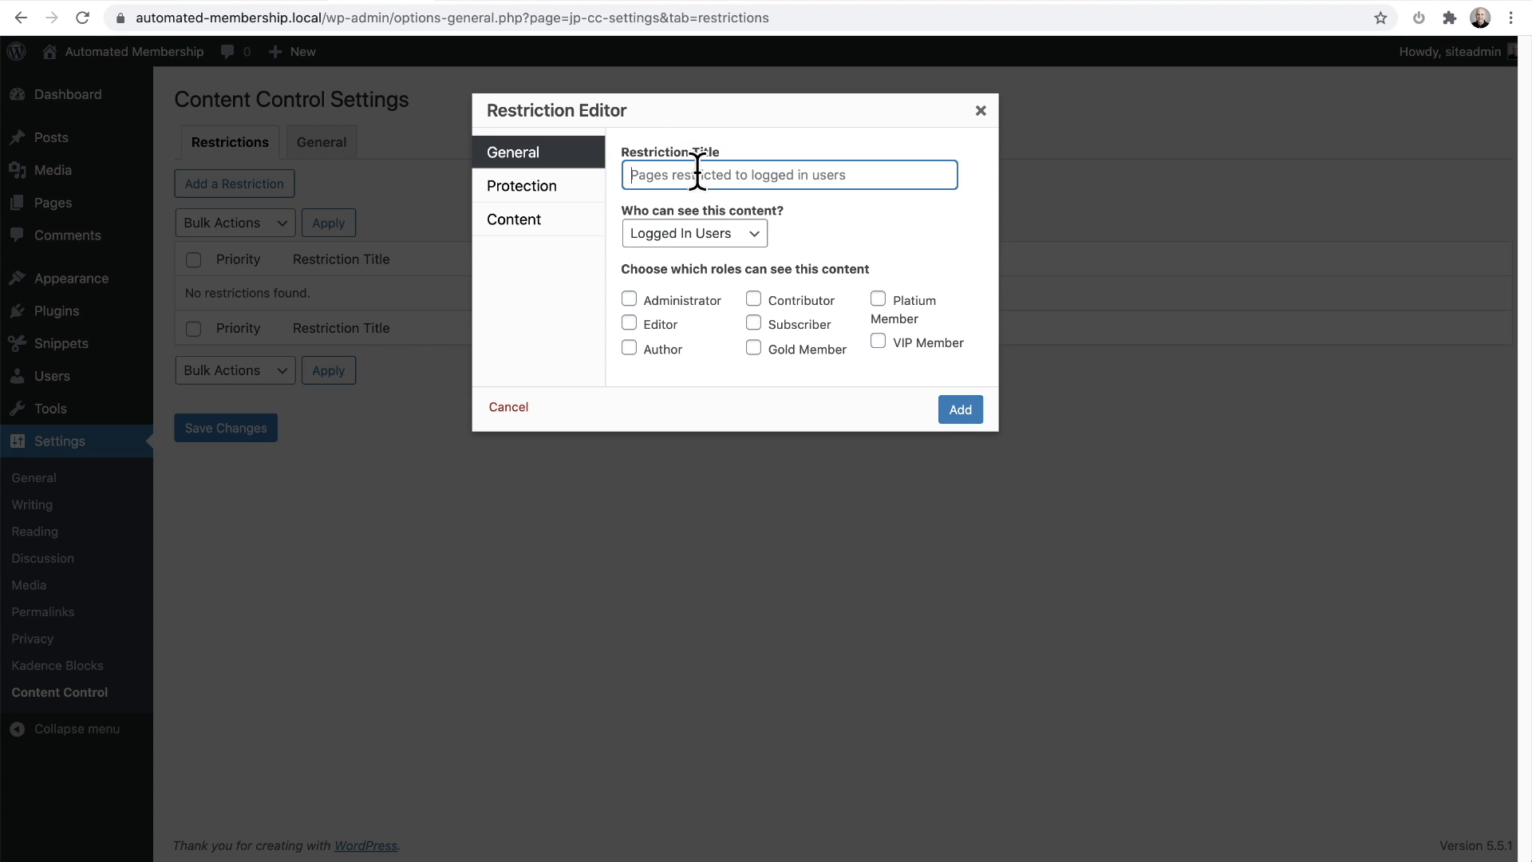
pyautogui.write('Gold Members')
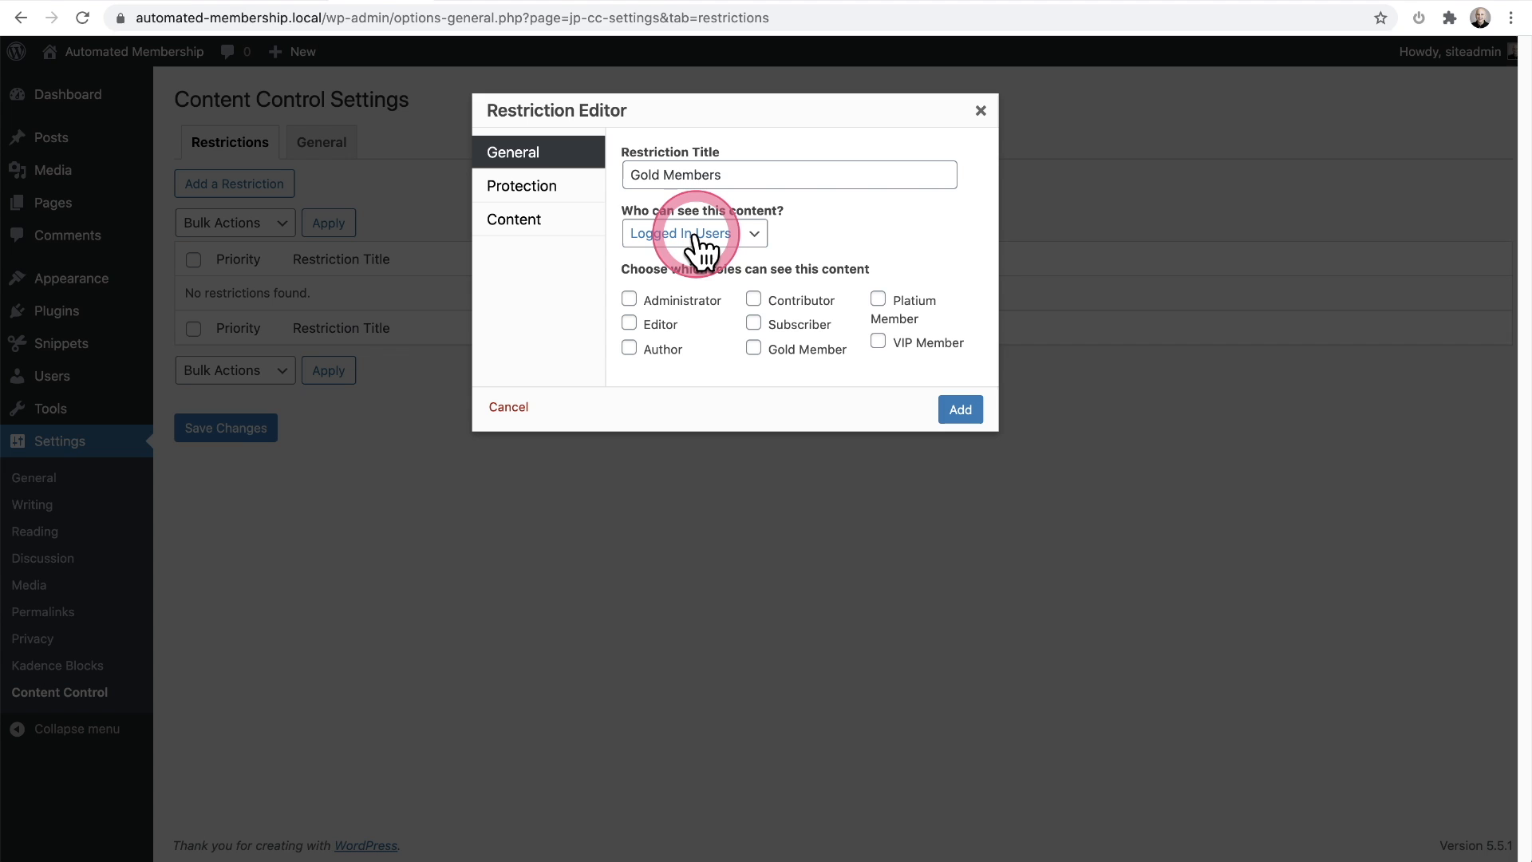
pyautogui.click(753, 352)
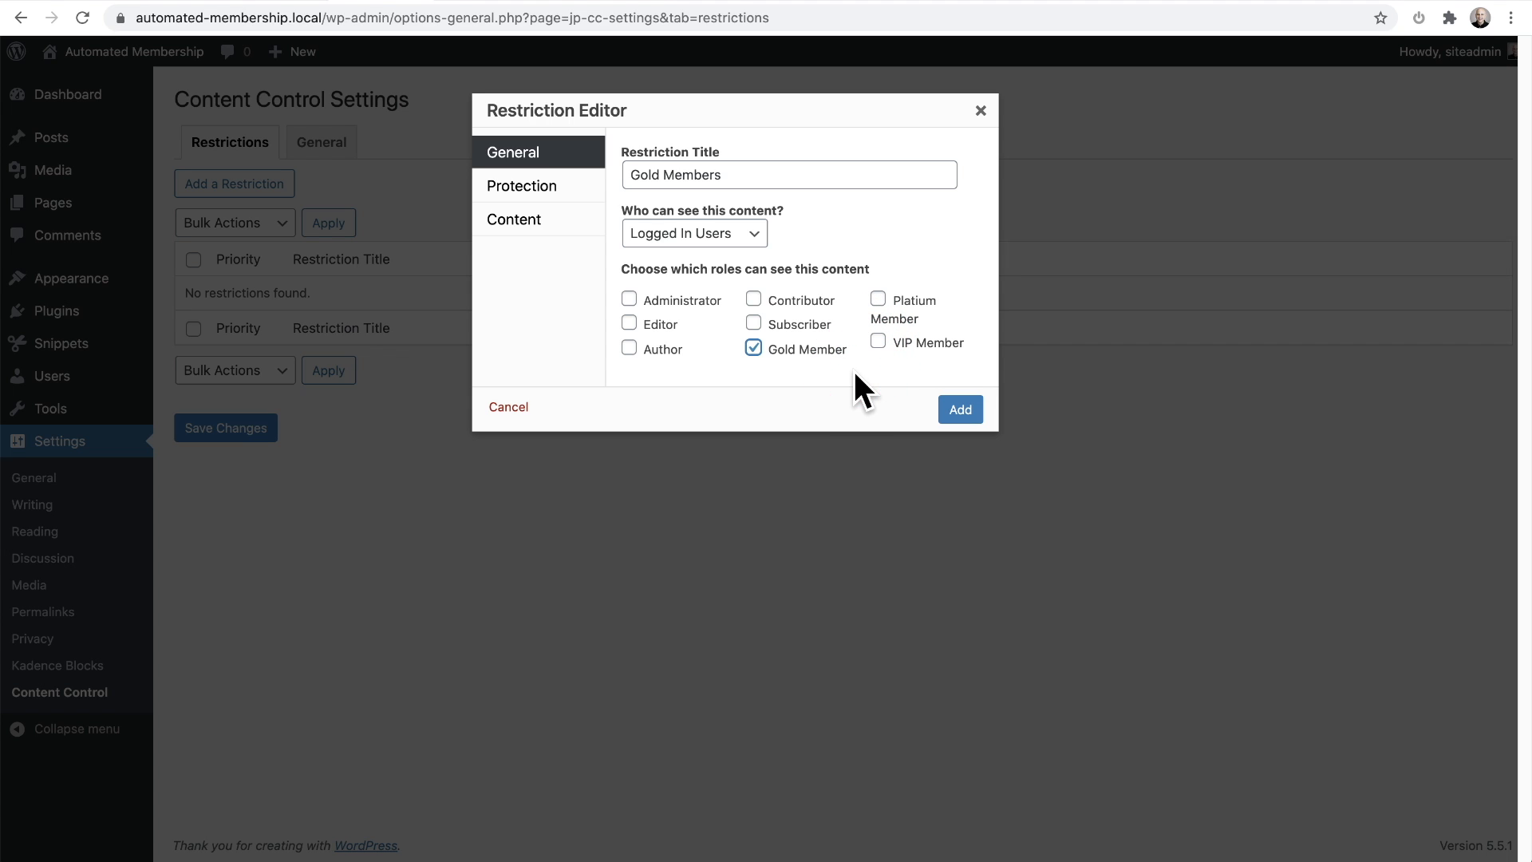
# - Examine the Custom Message protection options for the restriction, and return the protection method to Redirect
pyautogui.click(544, 192)
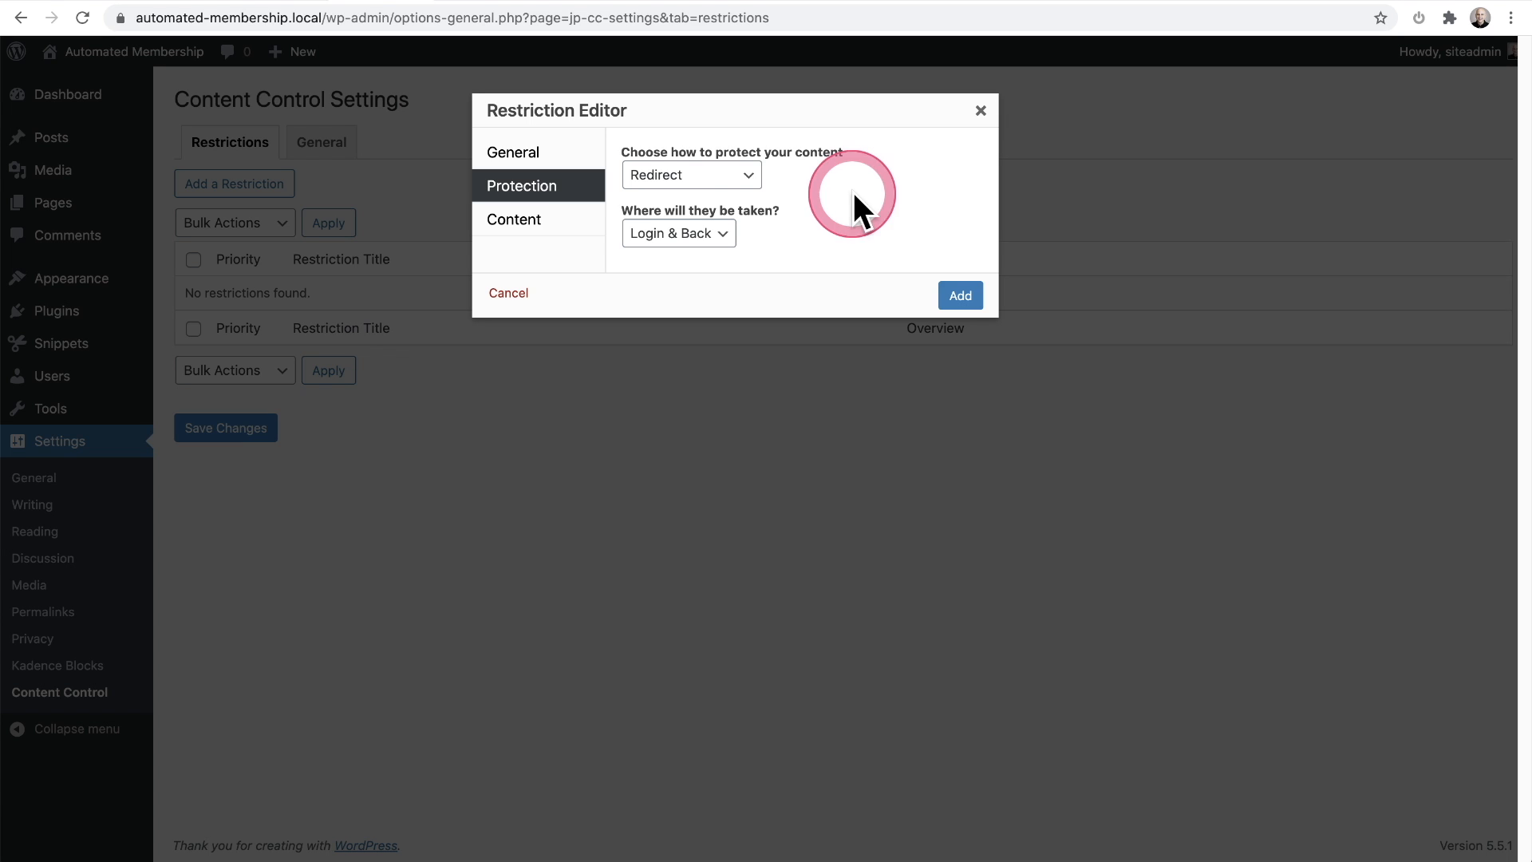
pyautogui.click(747, 175)
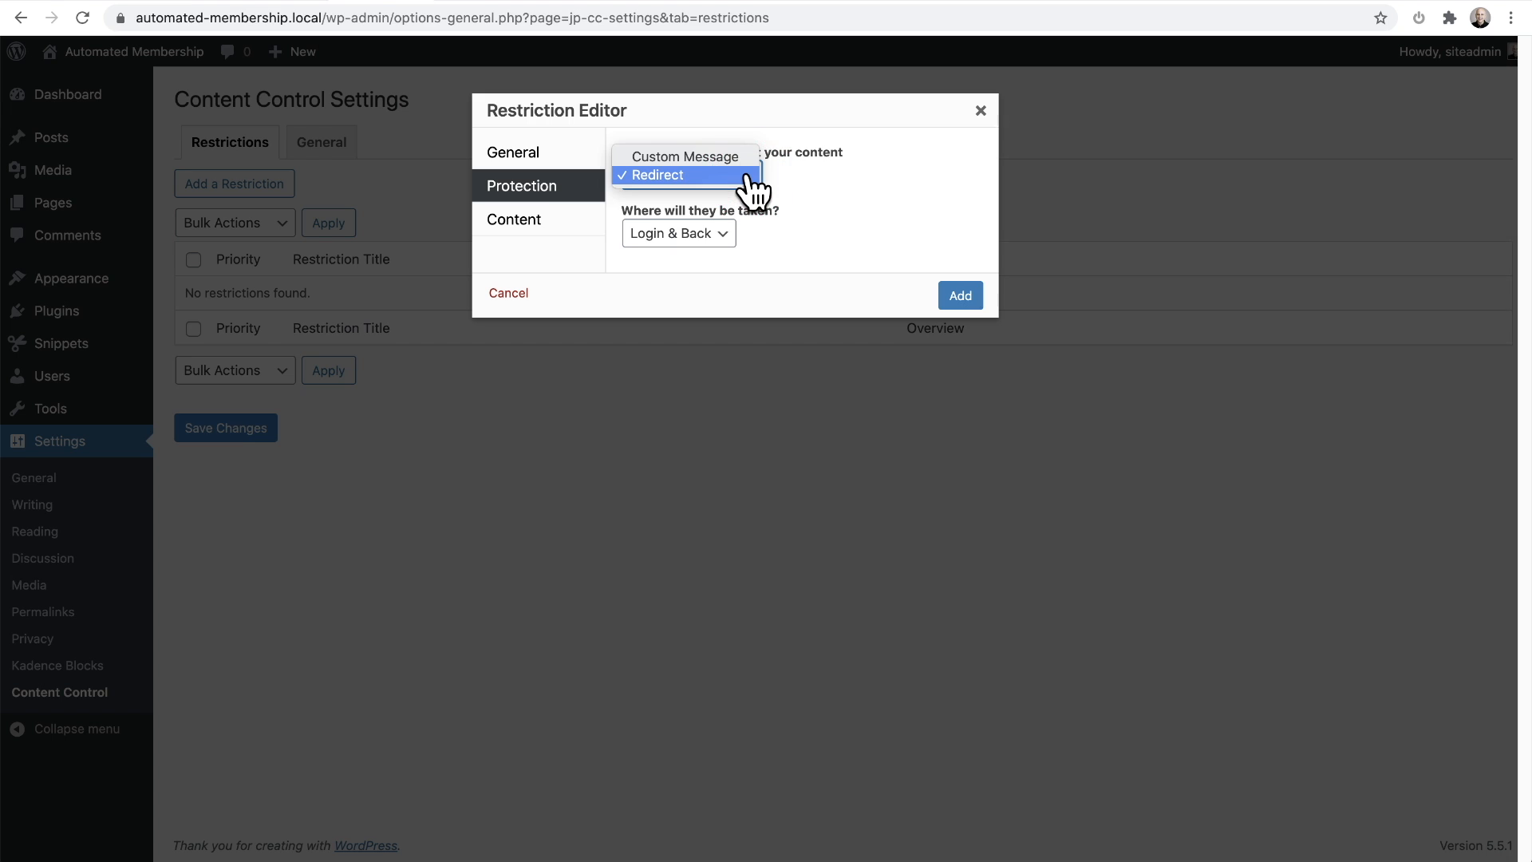
pyautogui.click(738, 156)
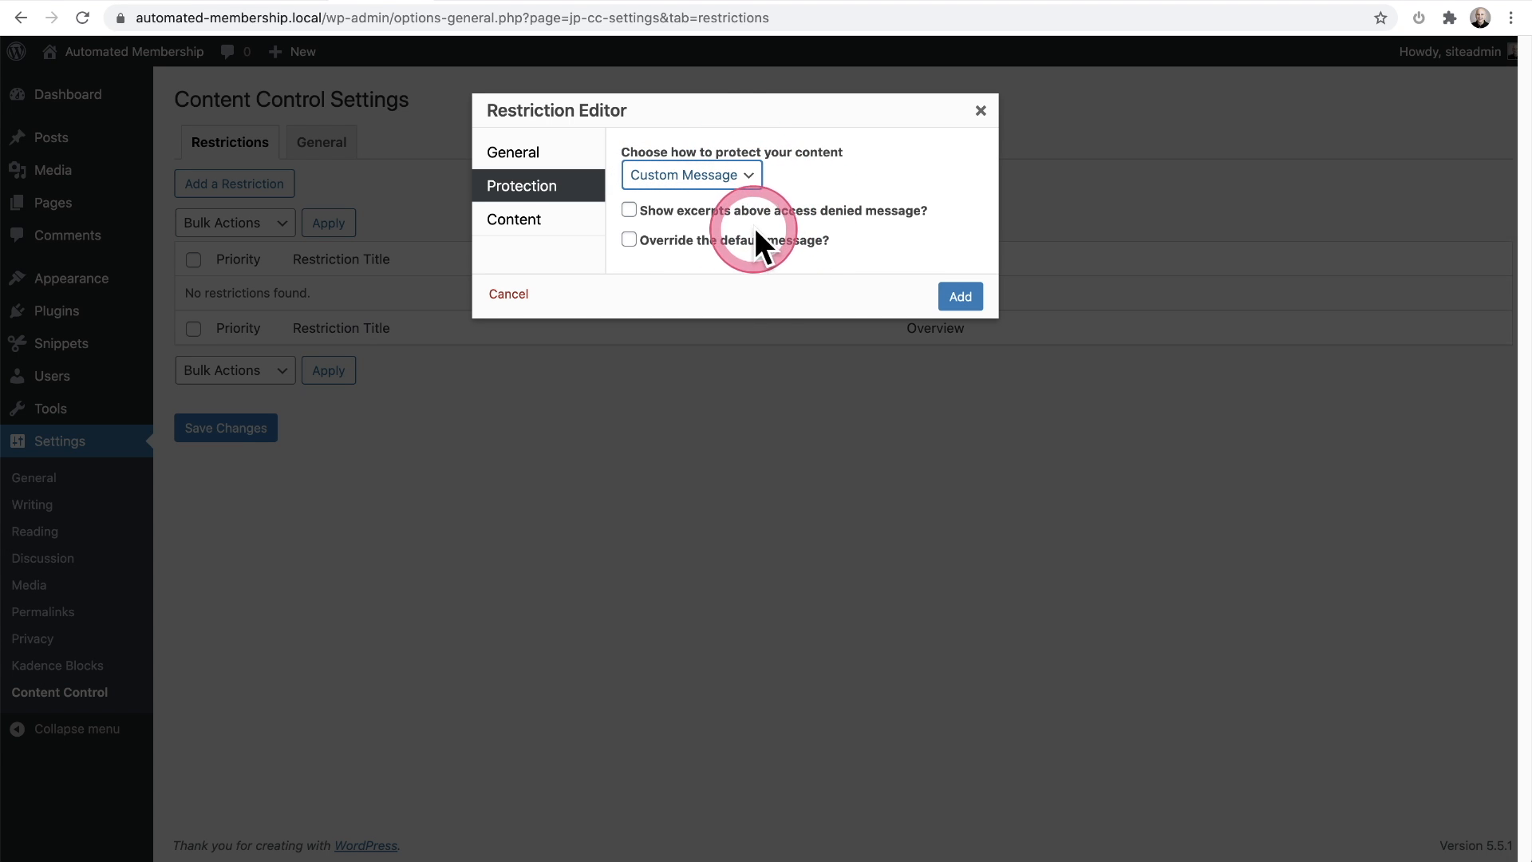
pyautogui.click(755, 179)
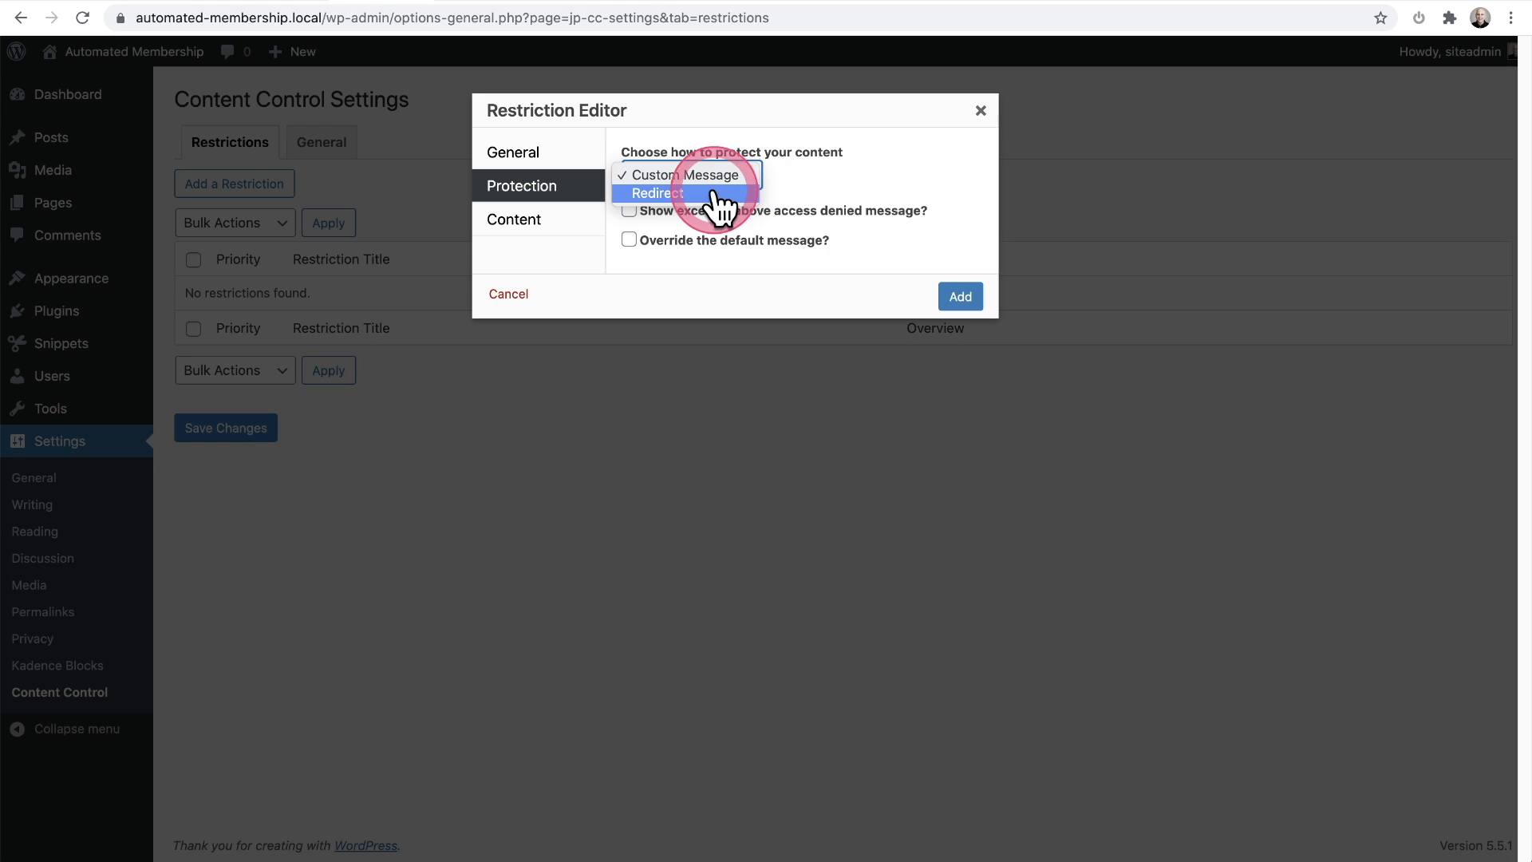
pyautogui.click(722, 193)
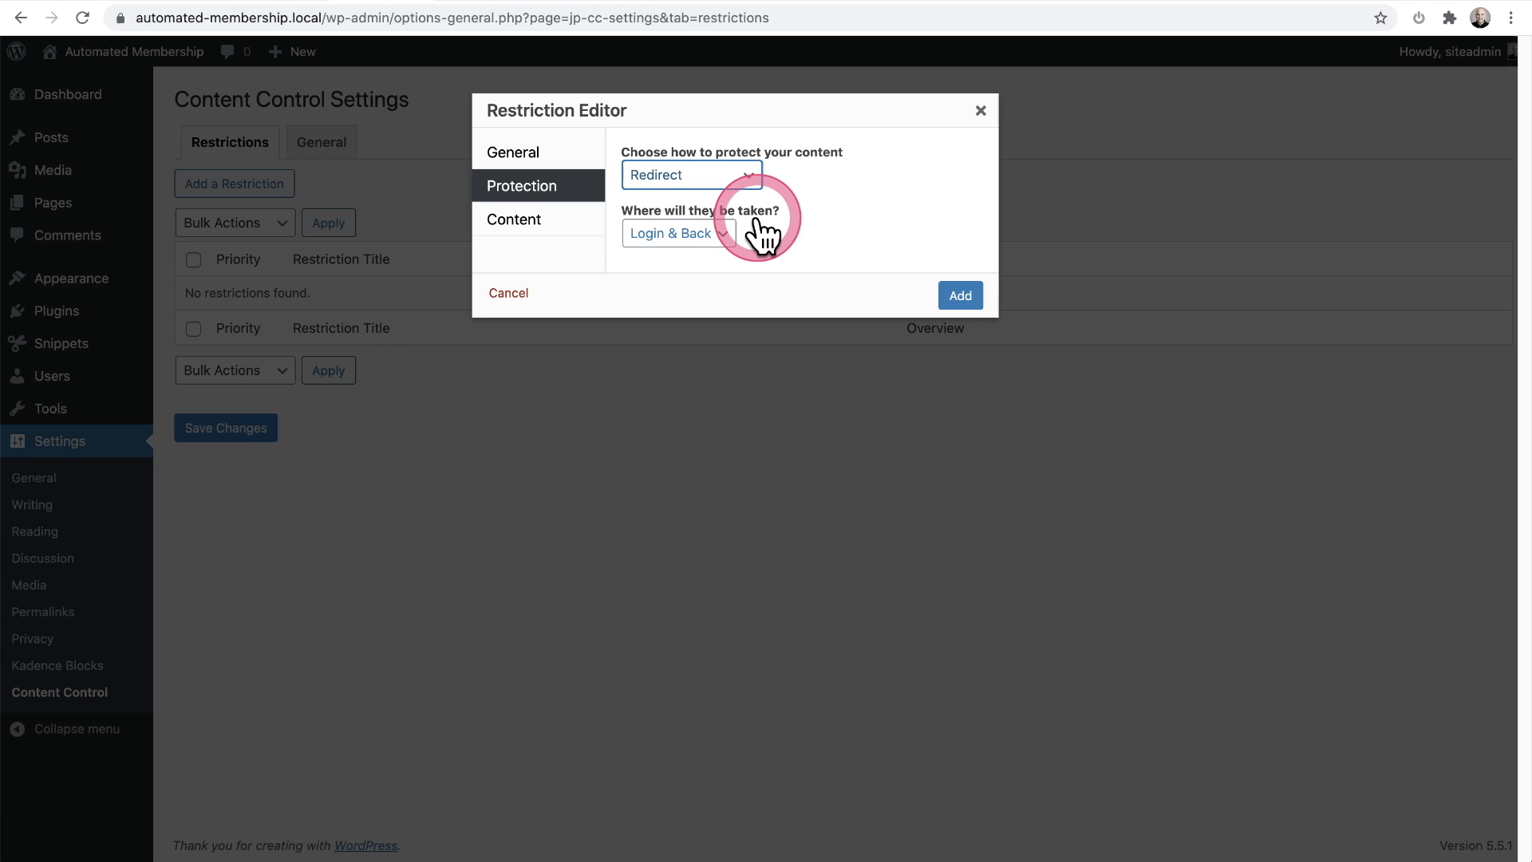
# - Set the restriction's redirect destination to Custom URL, leaving the Redirect URL field empty
pyautogui.click(728, 234)
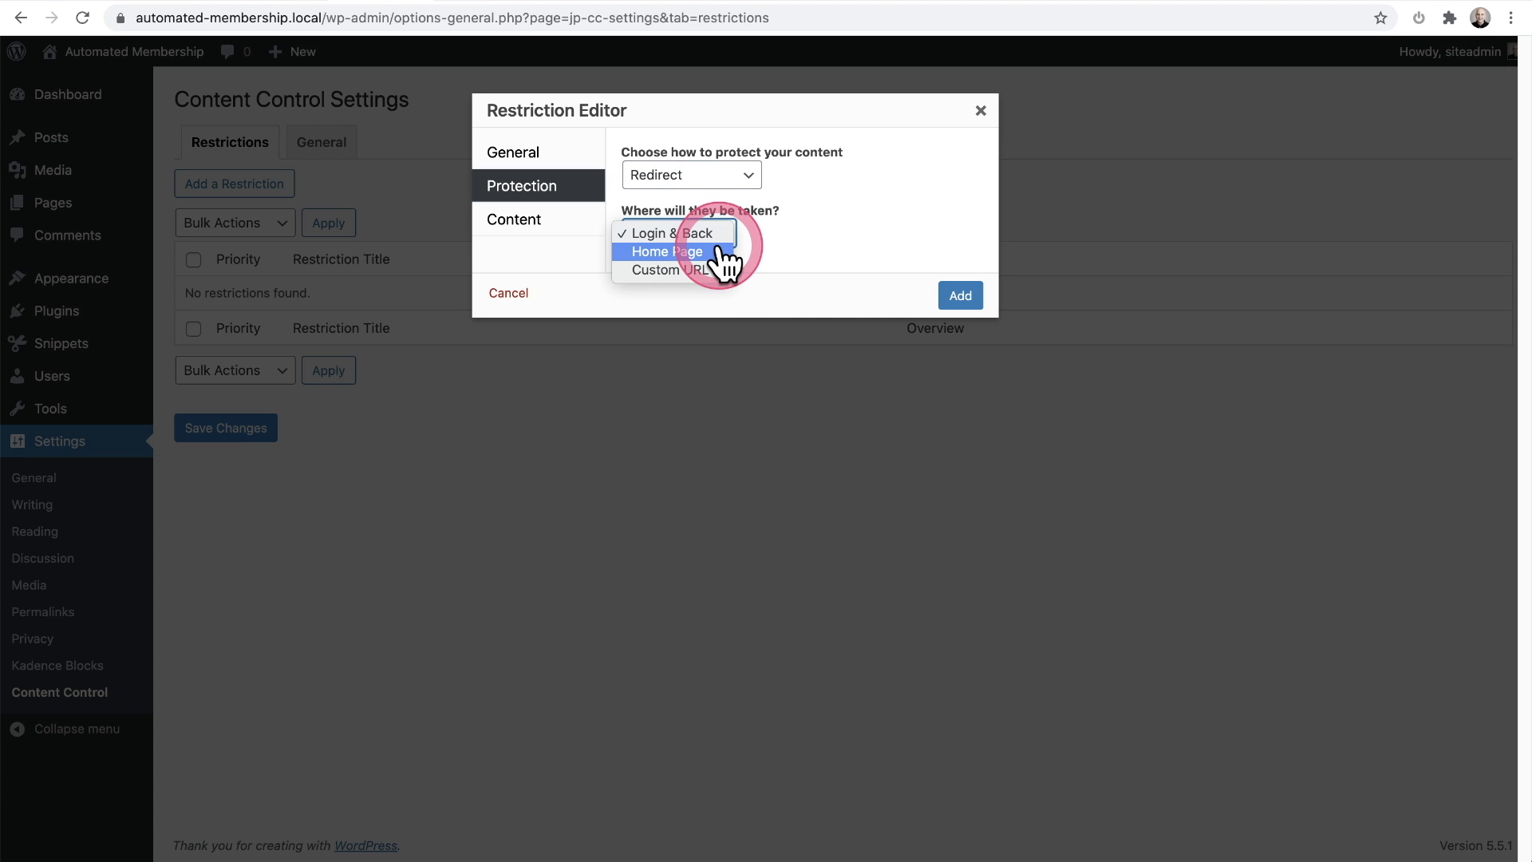
pyautogui.click(713, 271)
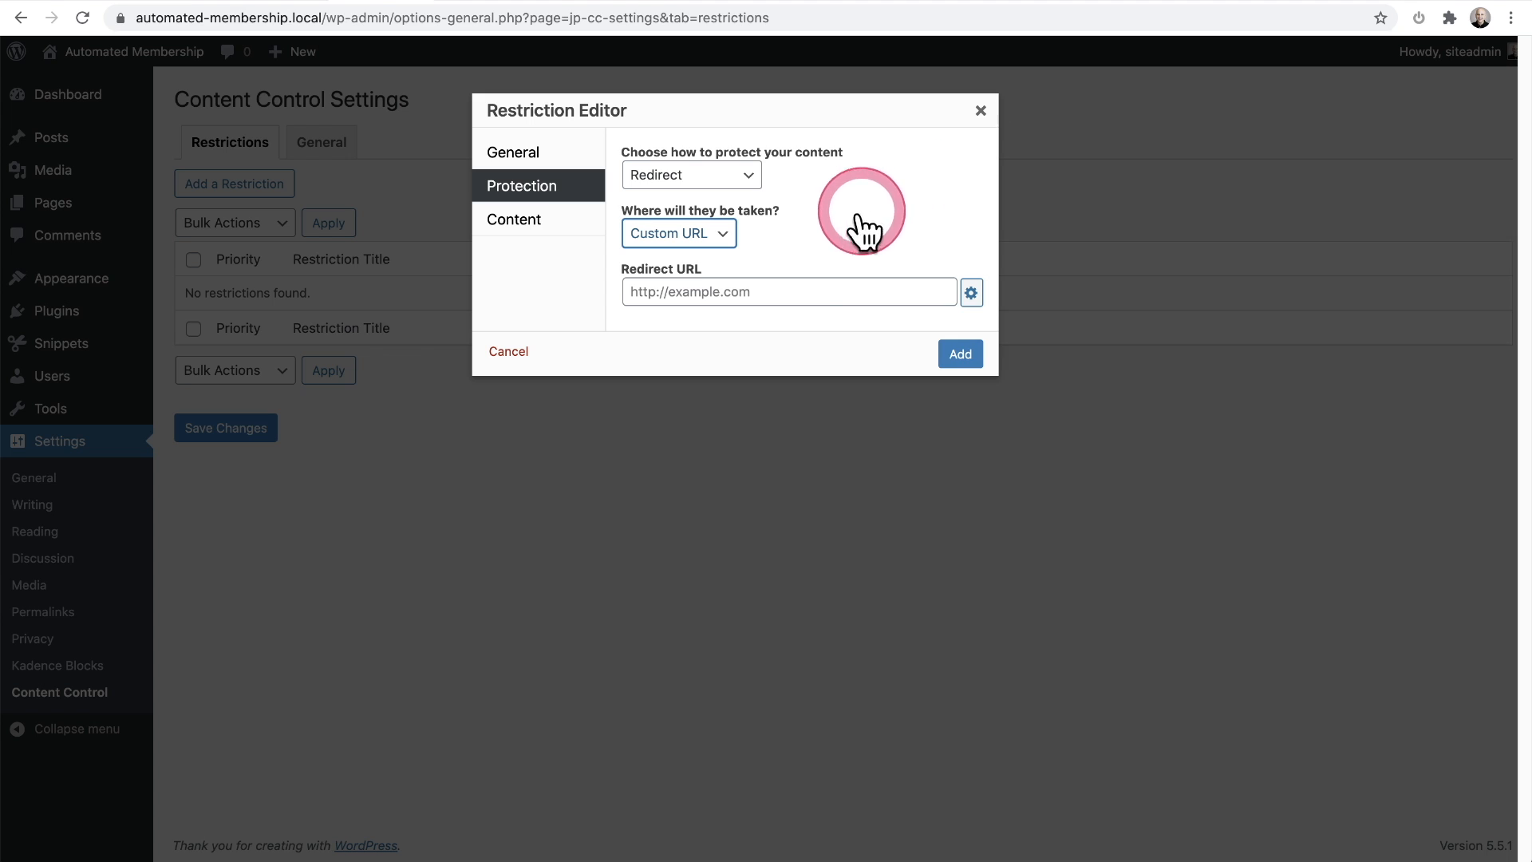
pyautogui.click(776, 294)
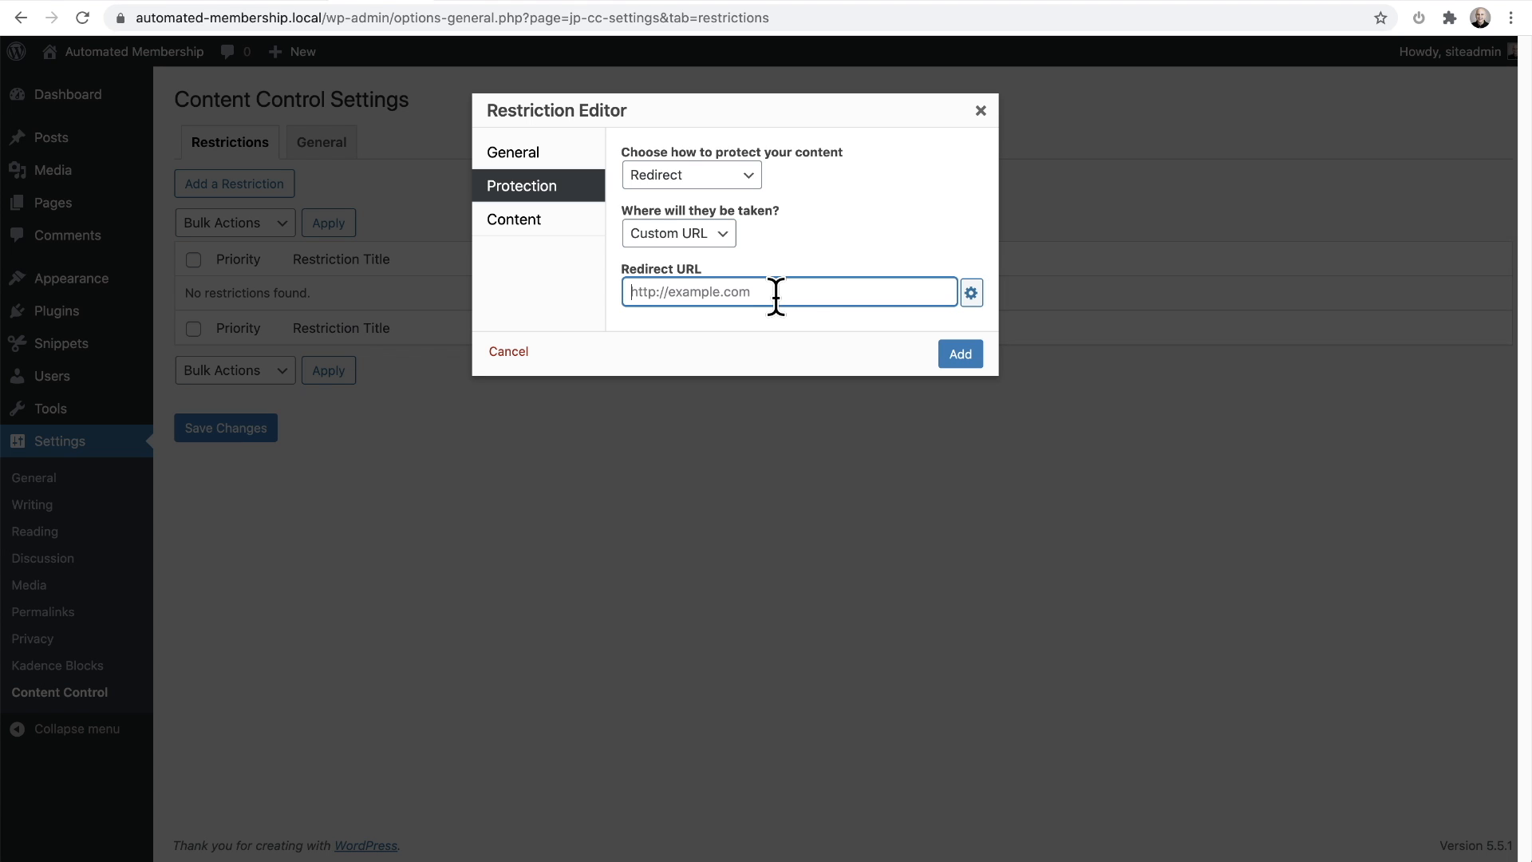
# - Examine the content types that the restriction can apply to, including posts, pages, media, categories and tags
pyautogui.click(549, 226)
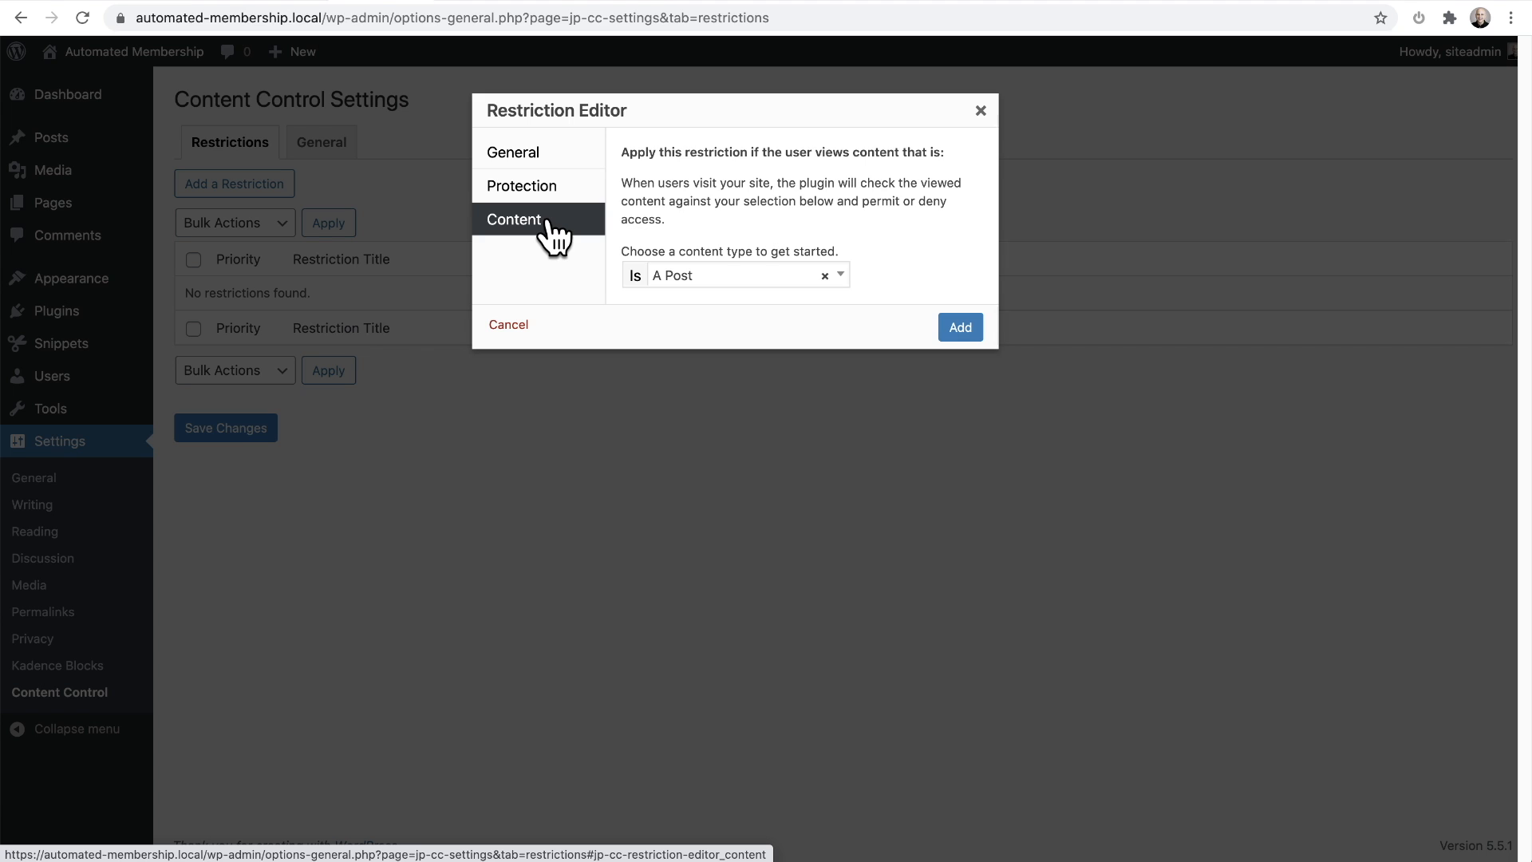
pyautogui.click(841, 276)
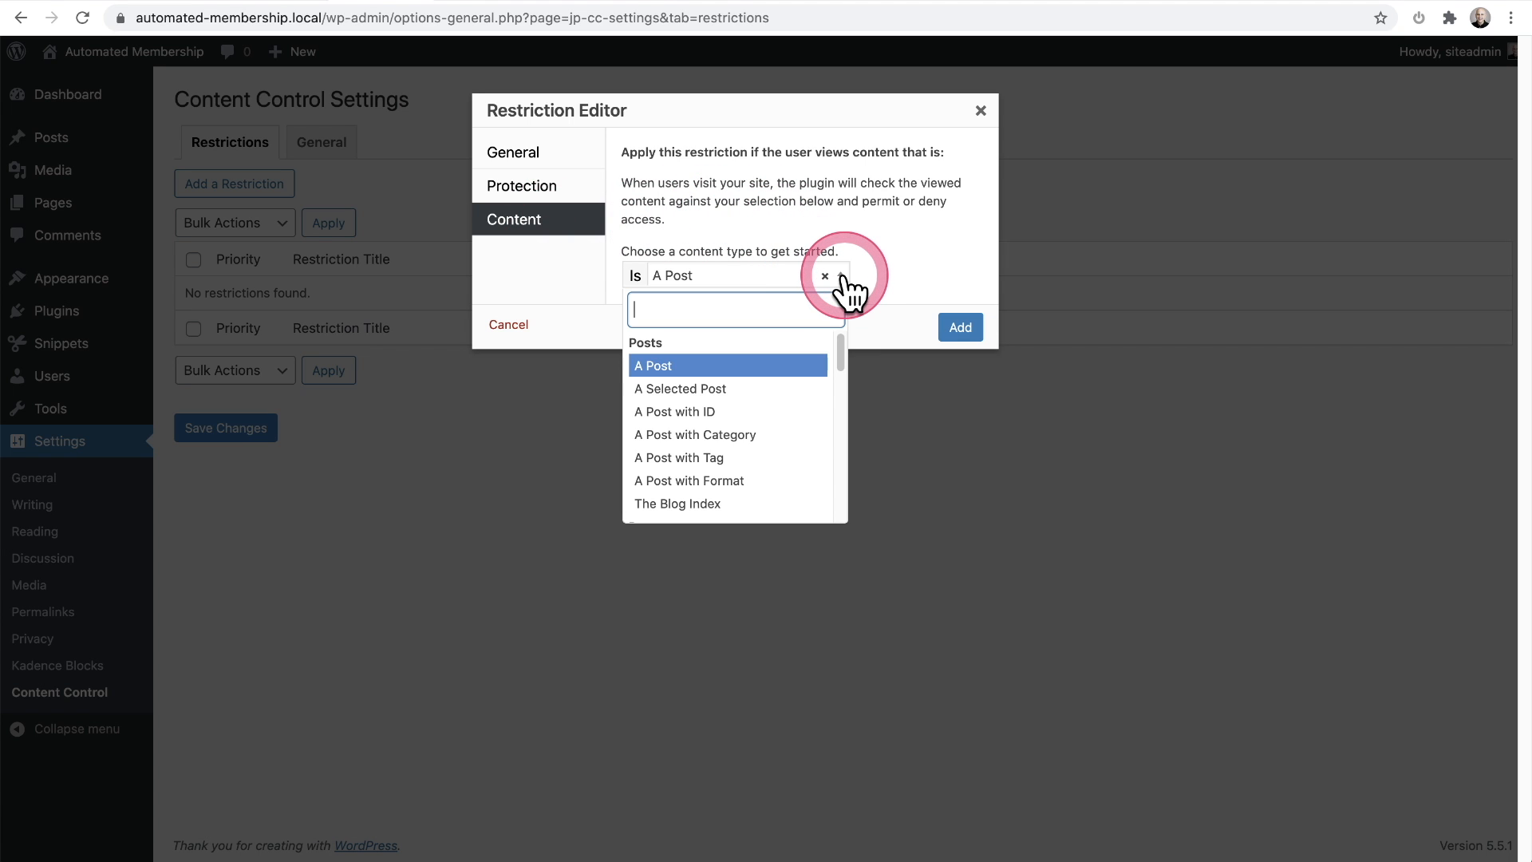
pyautogui.moveTo(844, 362); pyautogui.dragTo(844, 511)
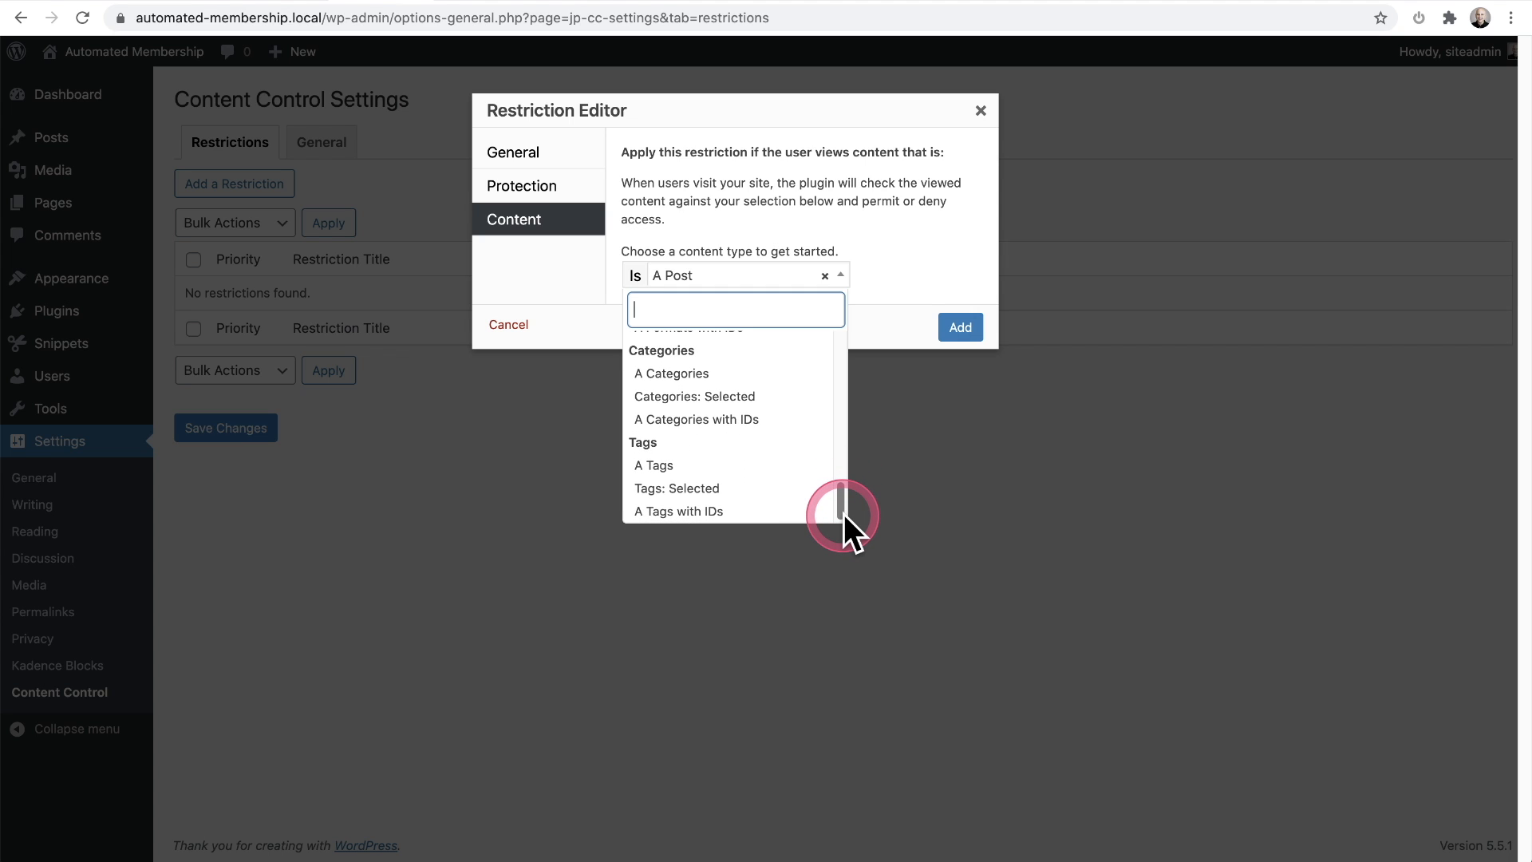
pyautogui.moveTo(844, 513); pyautogui.dragTo(850, 404)
pyautogui.click(675, 370)
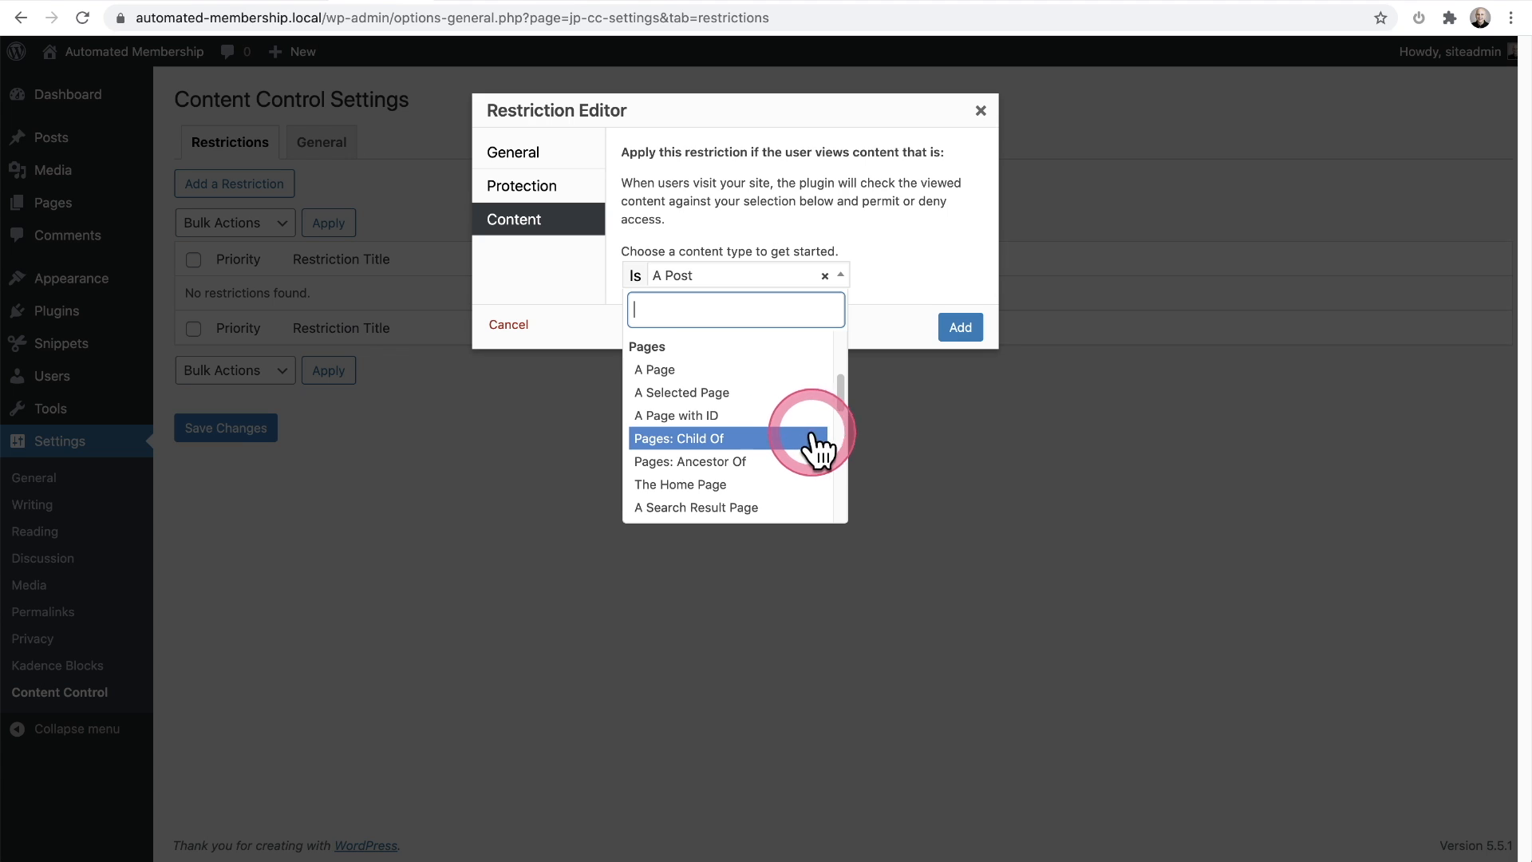
pyautogui.moveTo(844, 395); pyautogui.dragTo(841, 417)
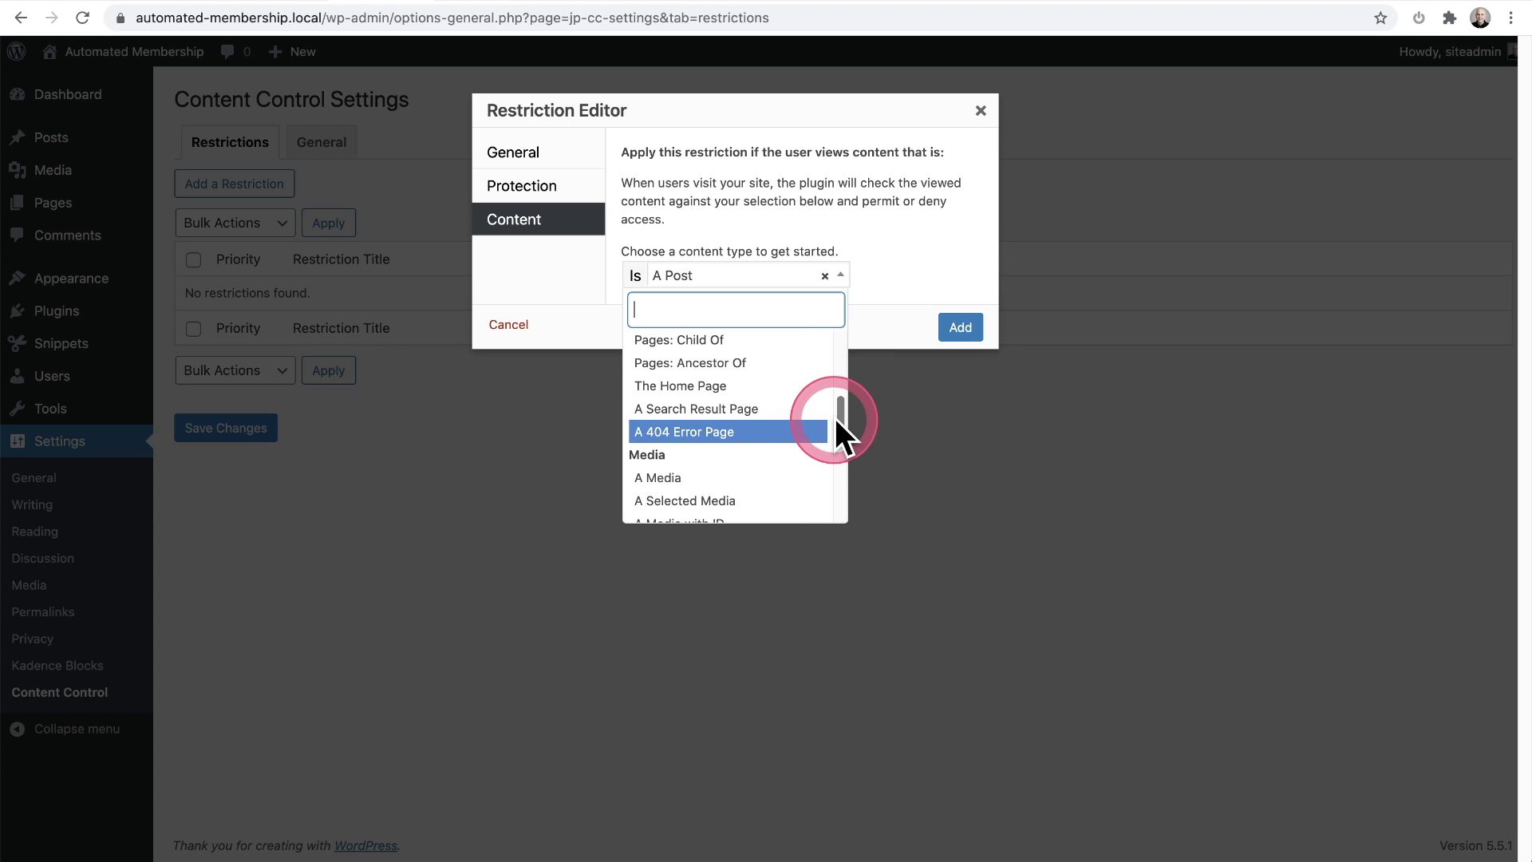
pyautogui.moveTo(838, 419); pyautogui.dragTo(853, 357)
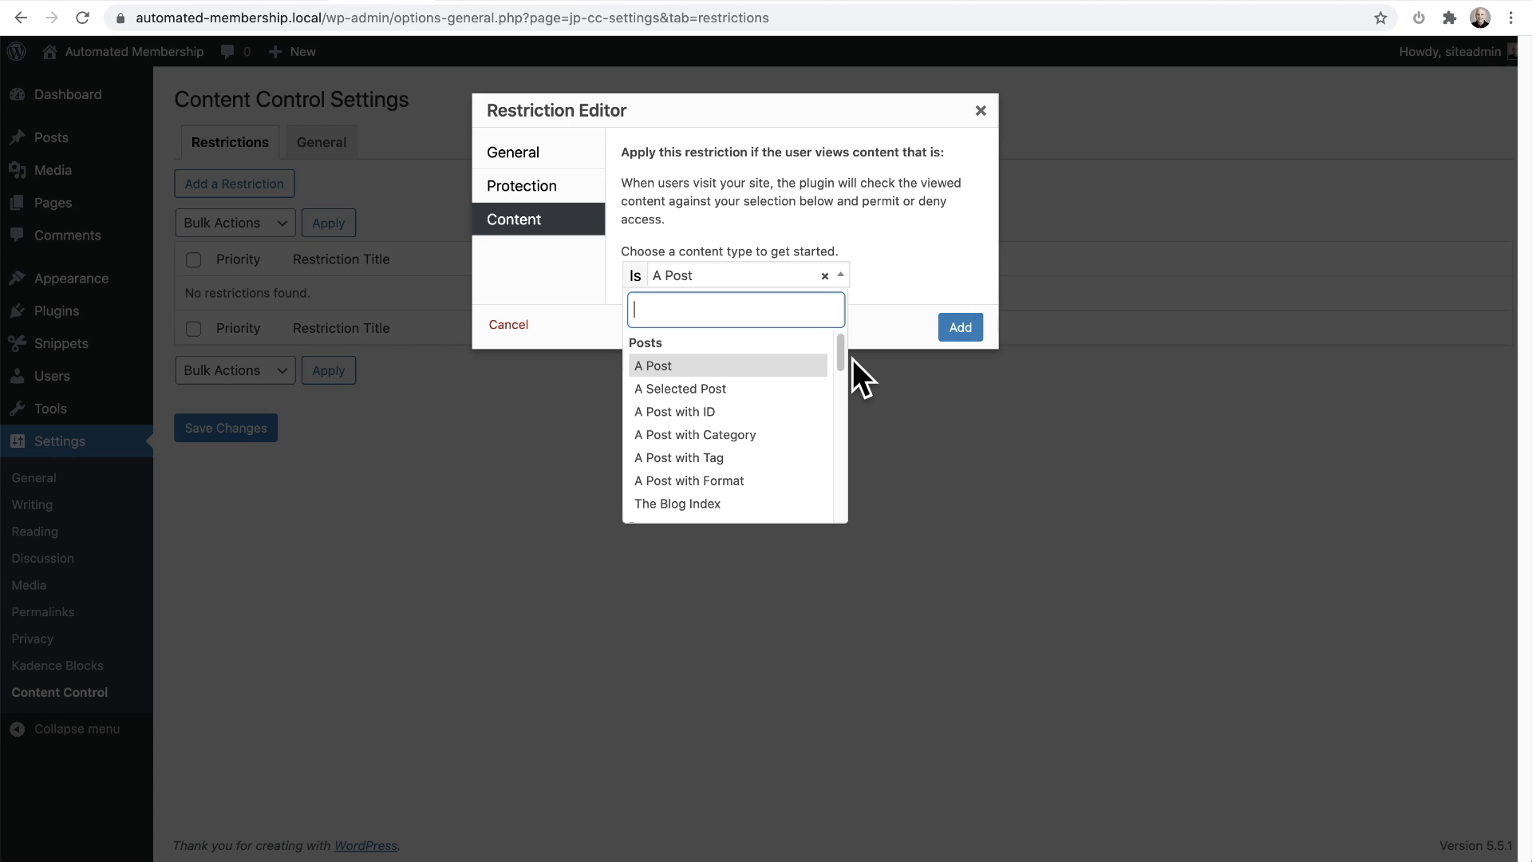
# - Try the content condition "A Post with Tag" and view its tag choices
pyautogui.click(702, 461)
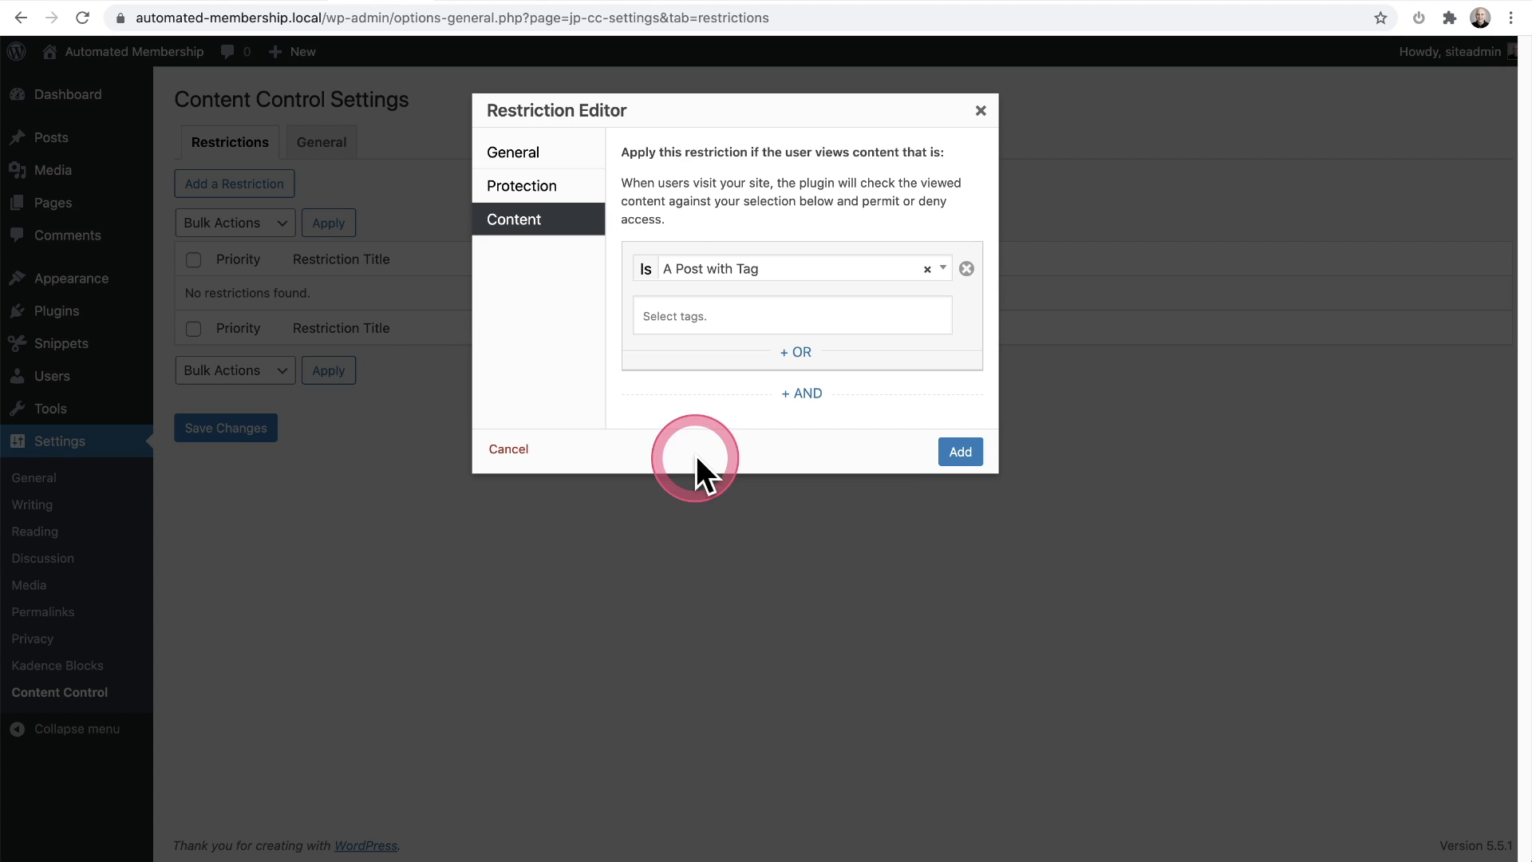
pyautogui.click(699, 316)
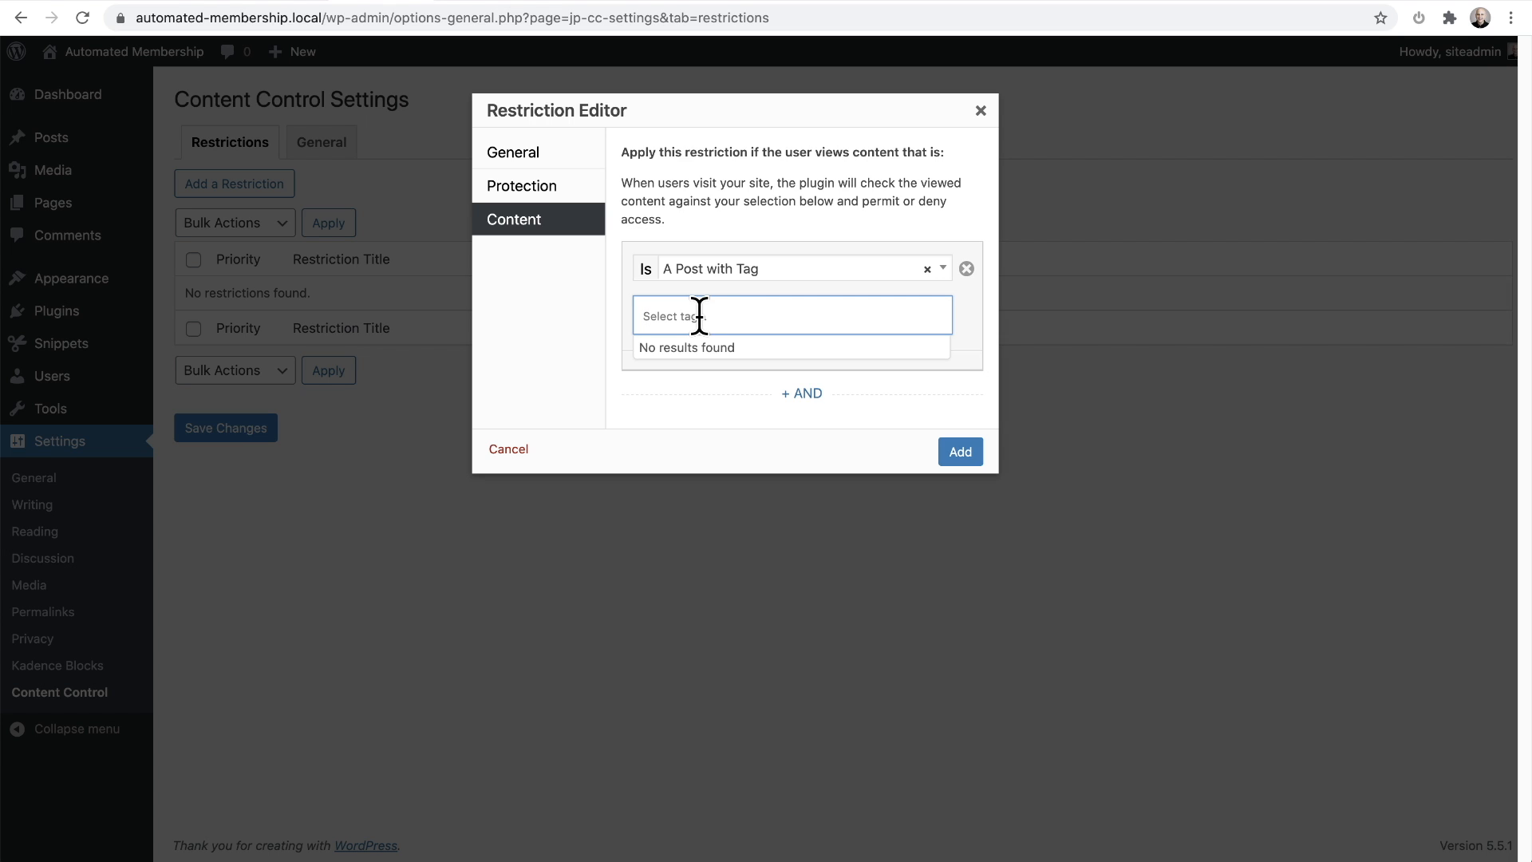
pyautogui.click(699, 316)
pyautogui.click(601, 331)
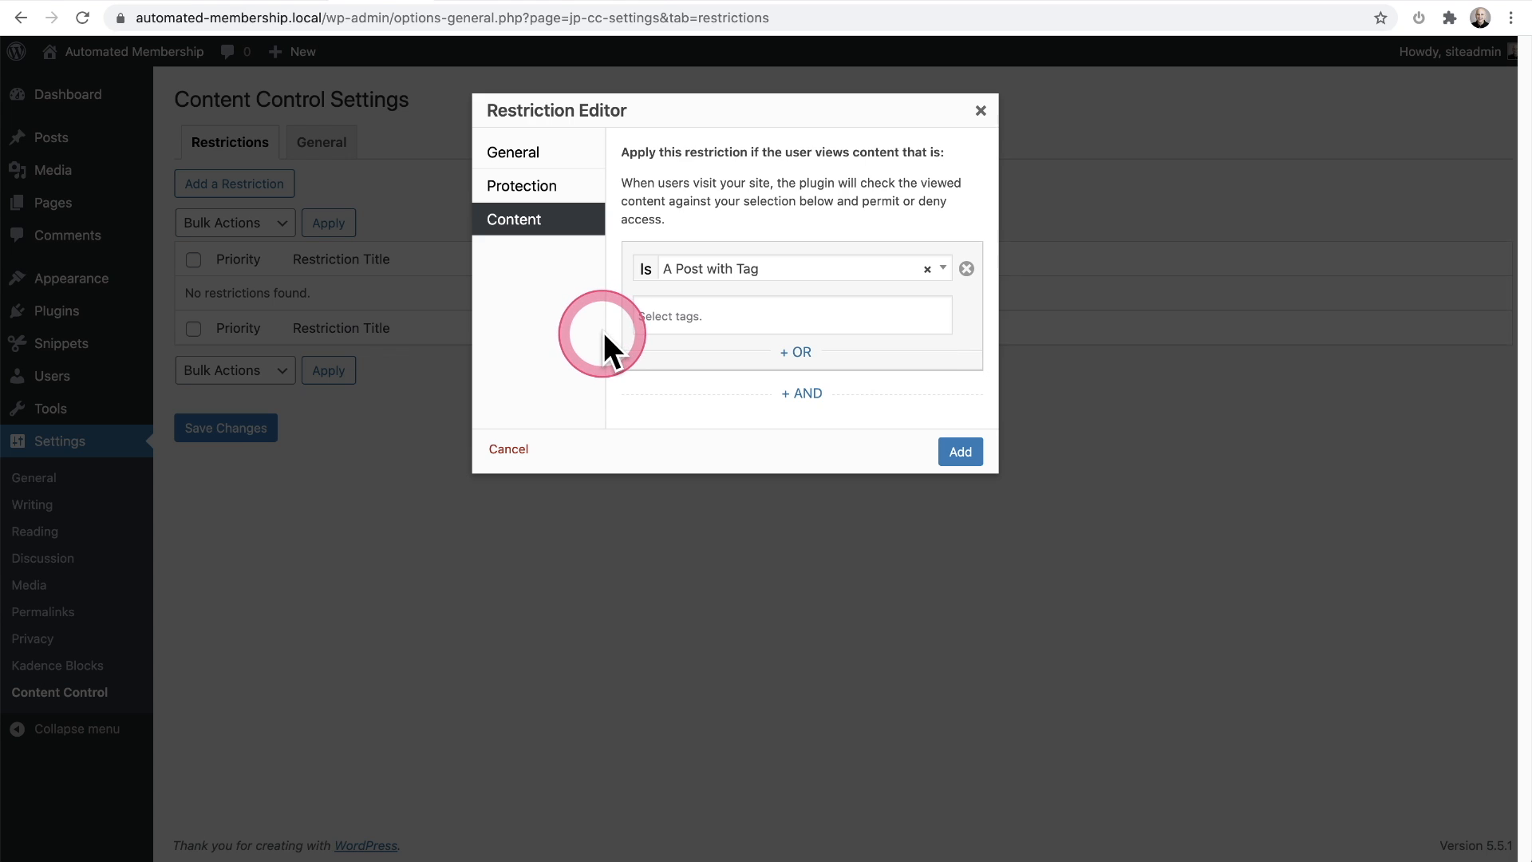
# - Try adding further AND condition groups to the restriction's content rules
pyautogui.click(802, 393)
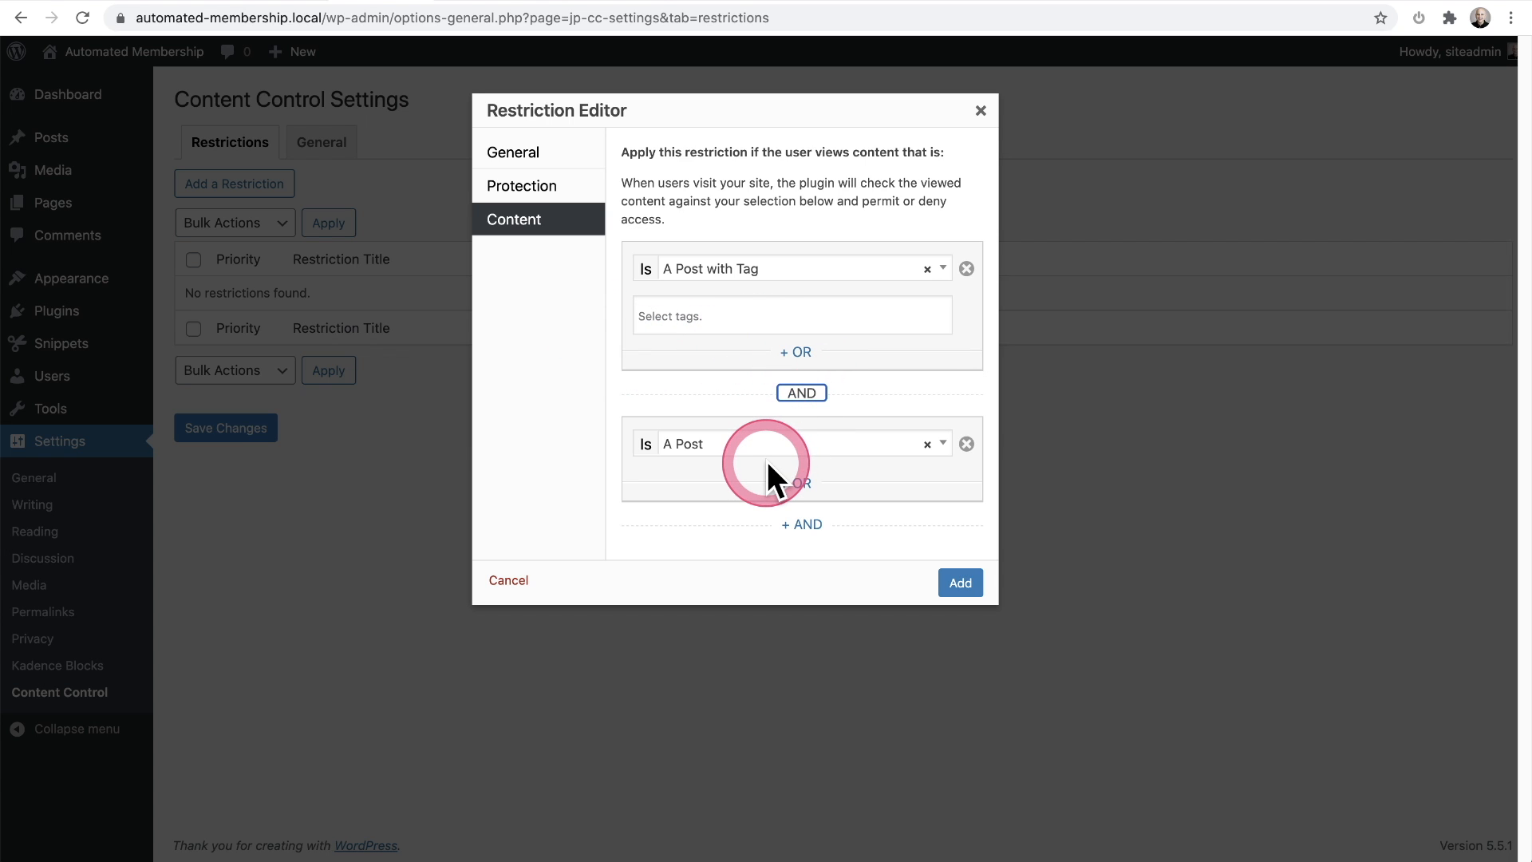
pyautogui.click(806, 525)
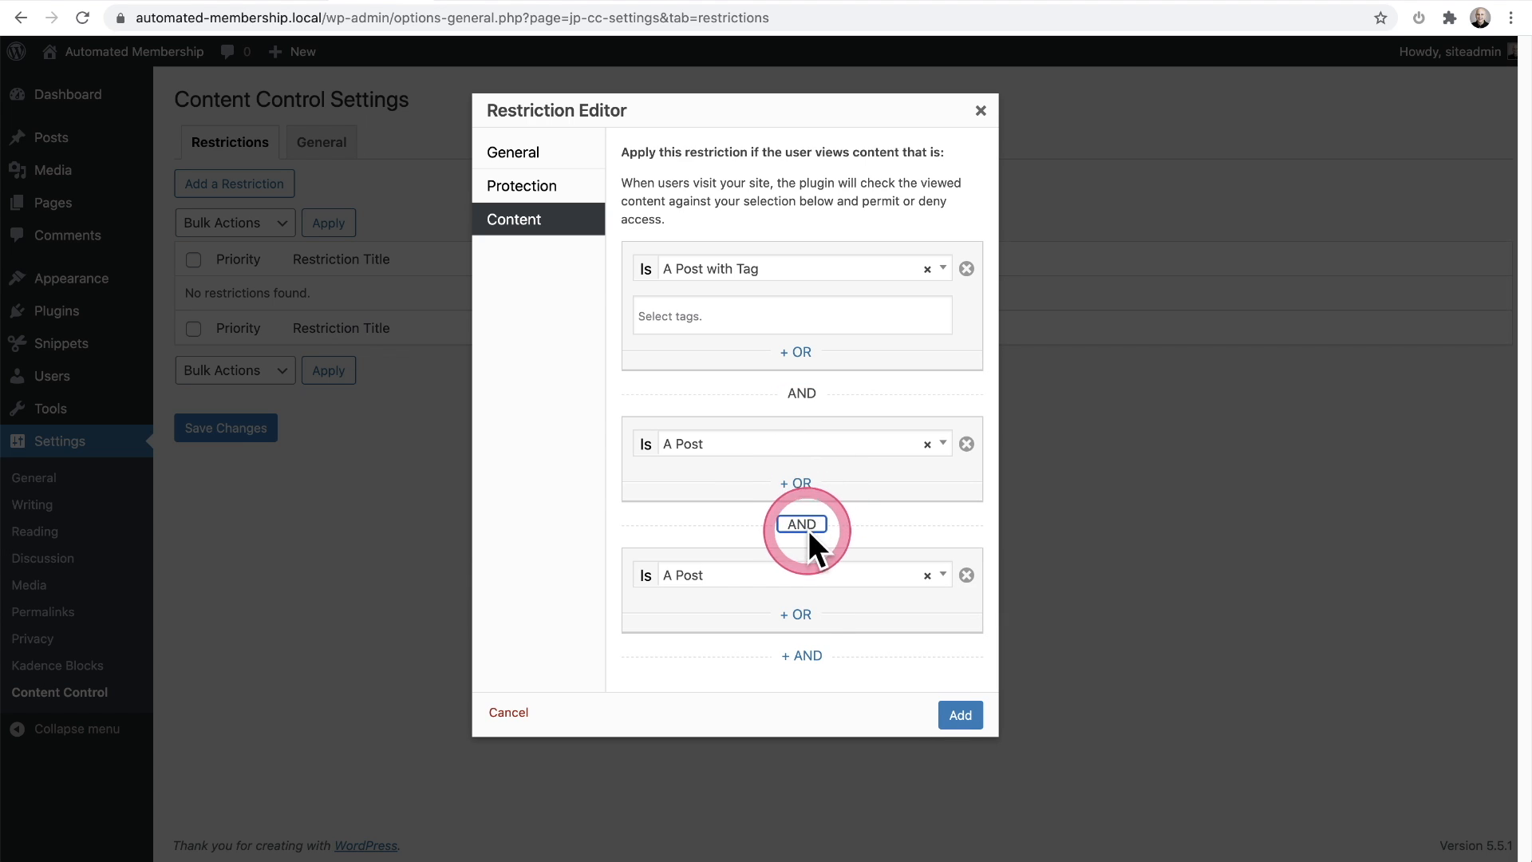
pyautogui.click(798, 656)
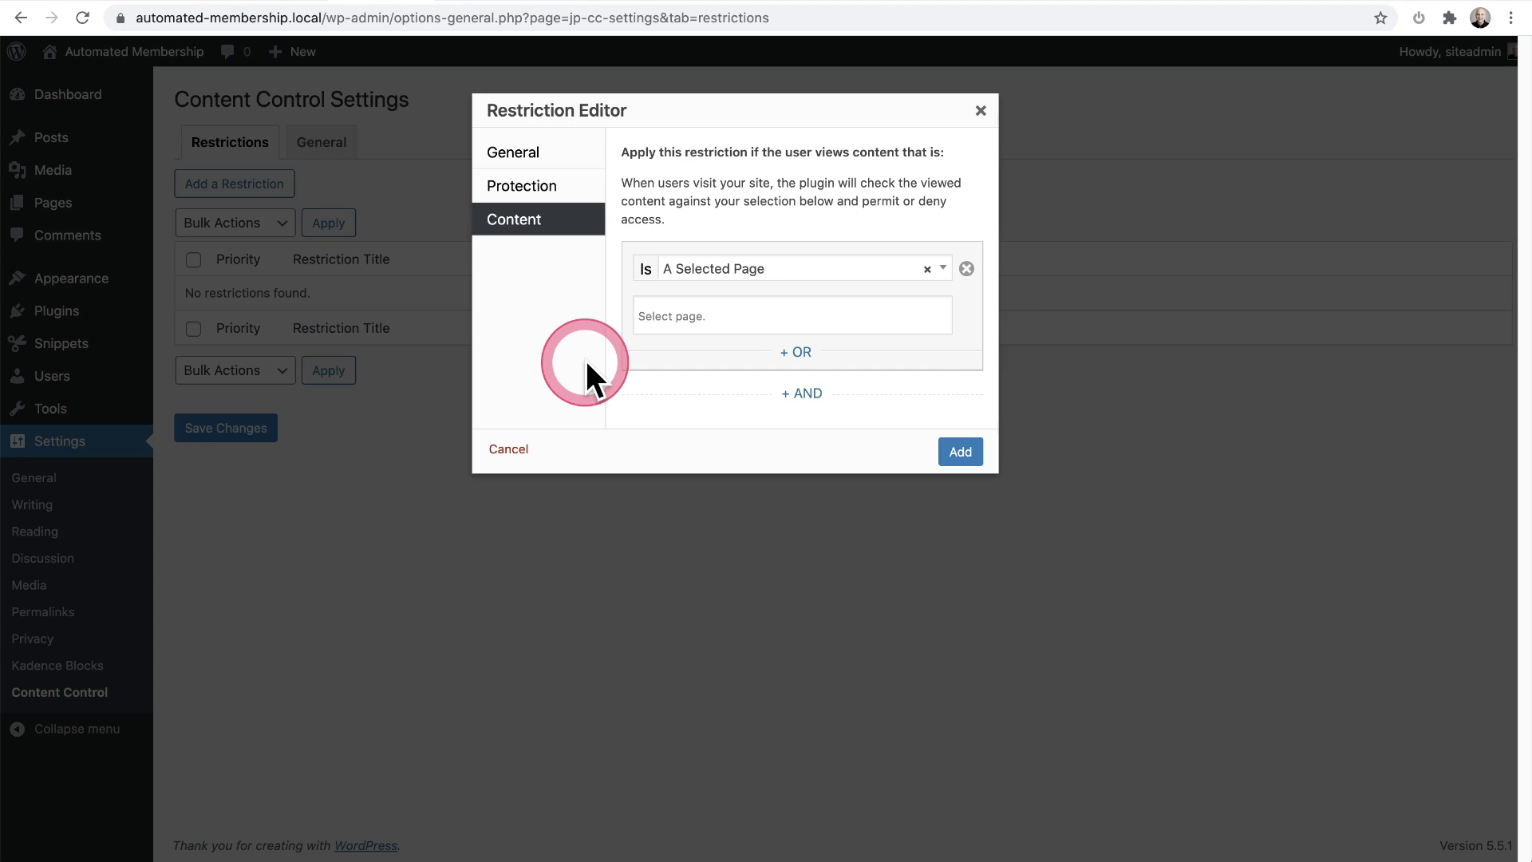
# - Choose Yoga About for the "A Selected Page" condition and add the restriction to the list
pyautogui.click(687, 313)
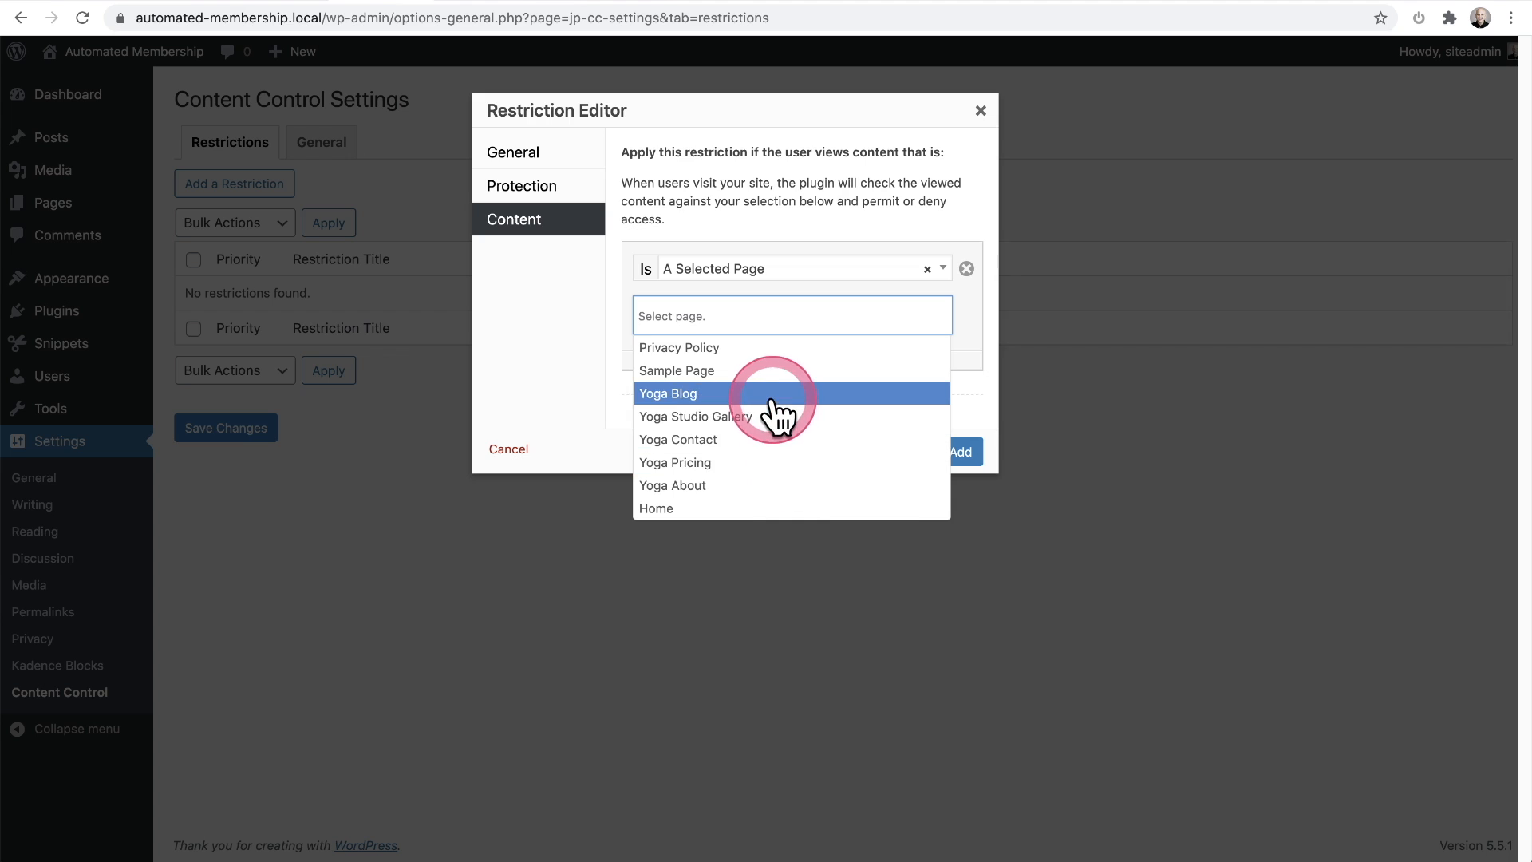
pyautogui.click(748, 488)
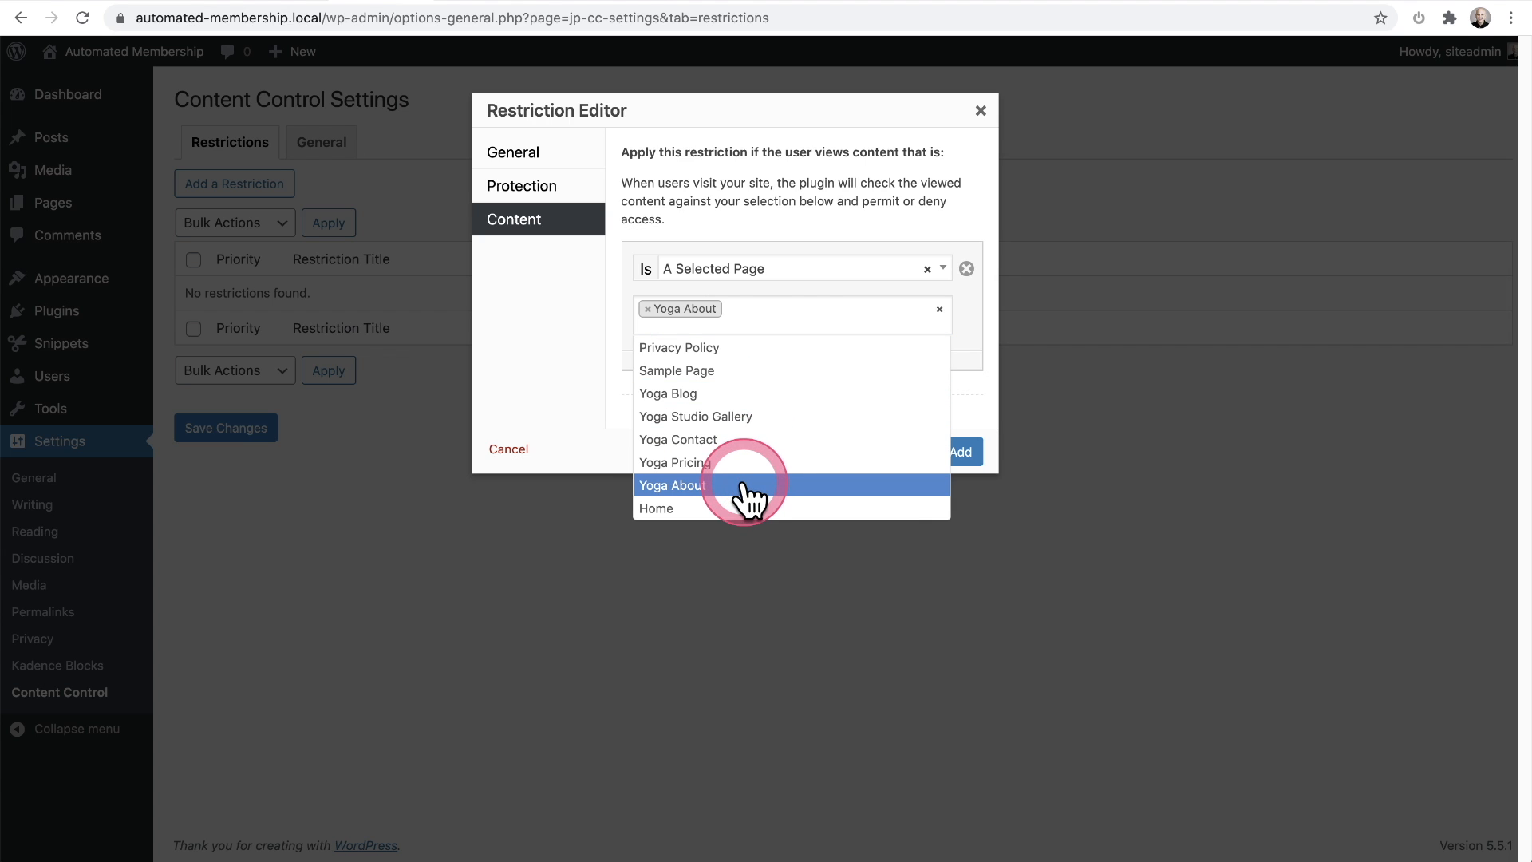
pyautogui.click(557, 385)
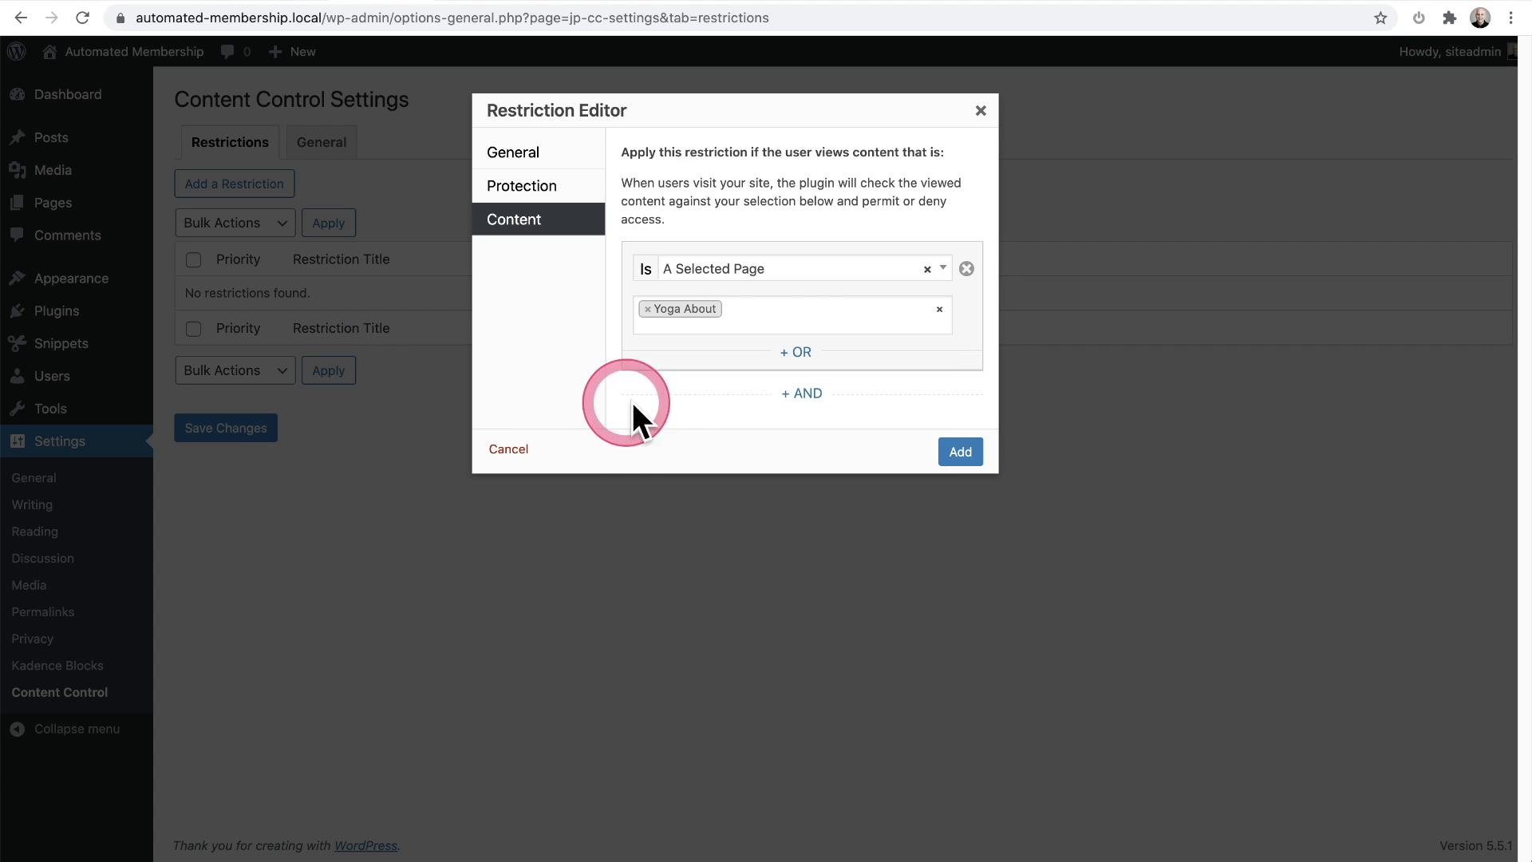
pyautogui.click(952, 454)
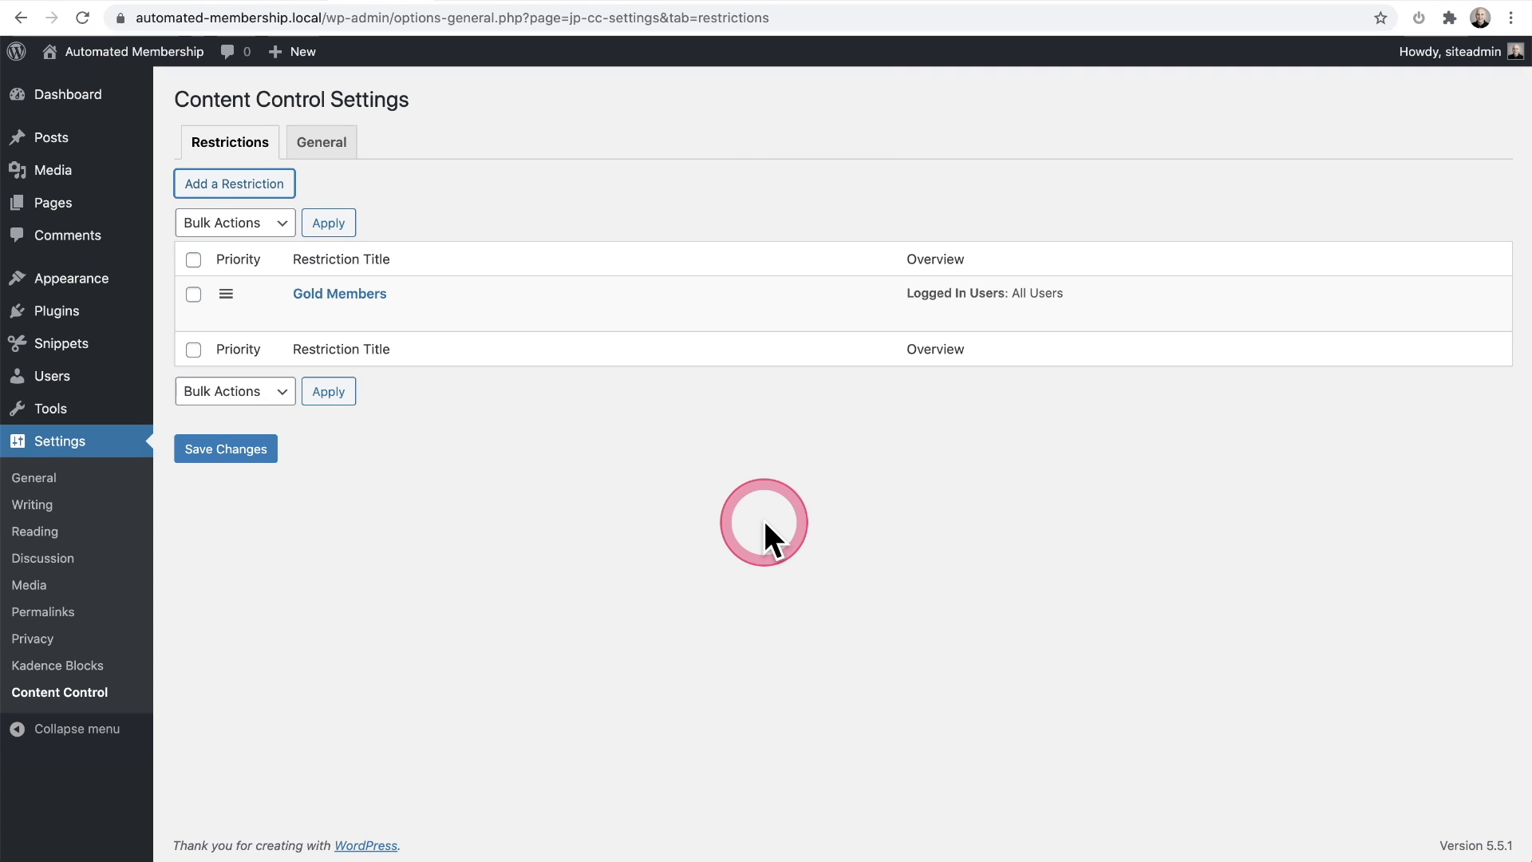
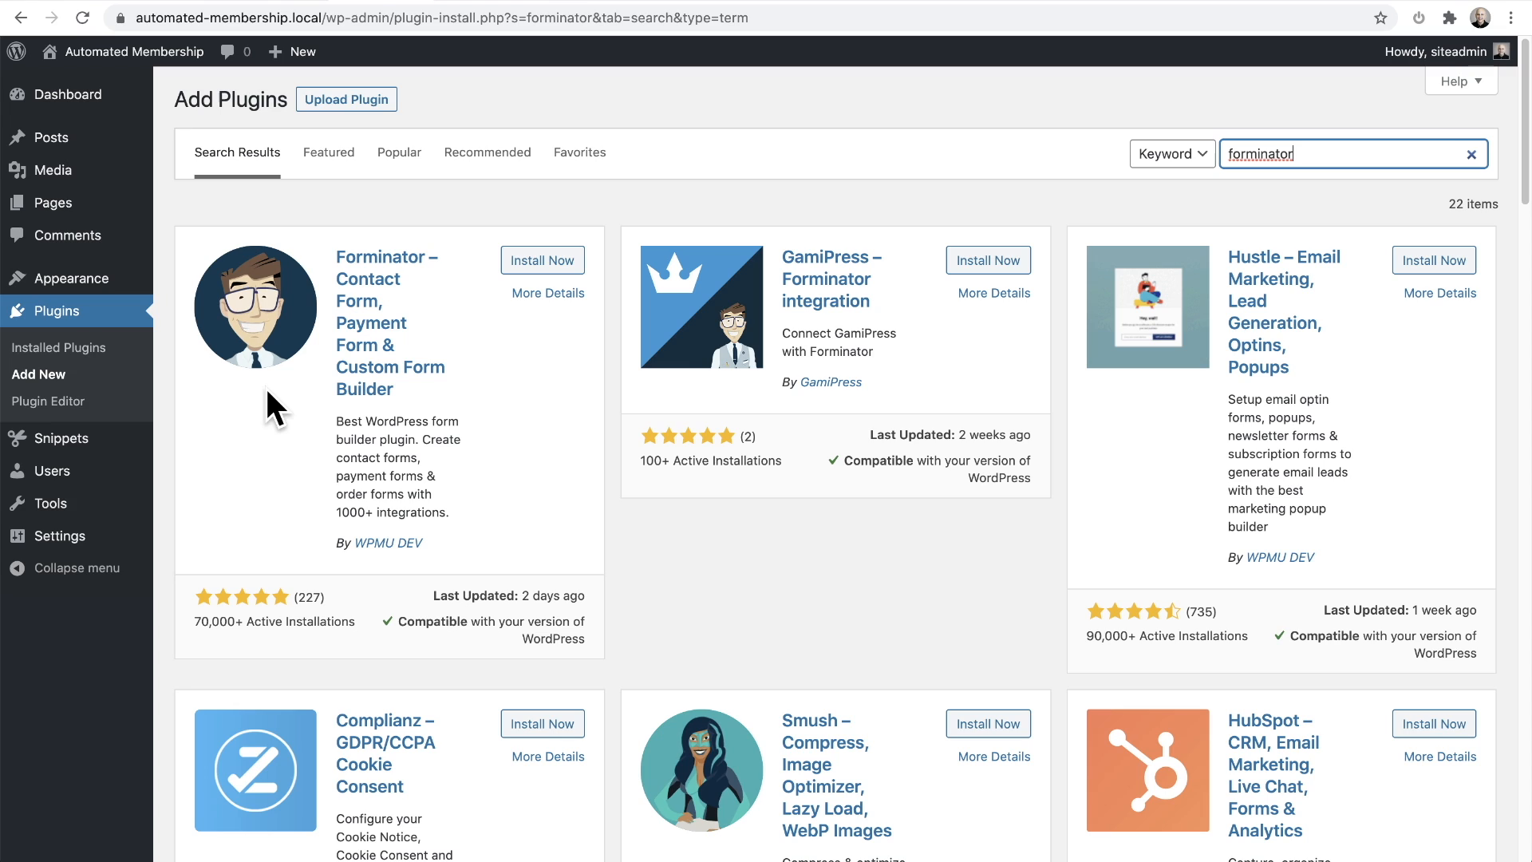
# - Install and activate the Forminator – Contact Form, Payment Form & Custom Form Builder plugin
pyautogui.click(268, 381)
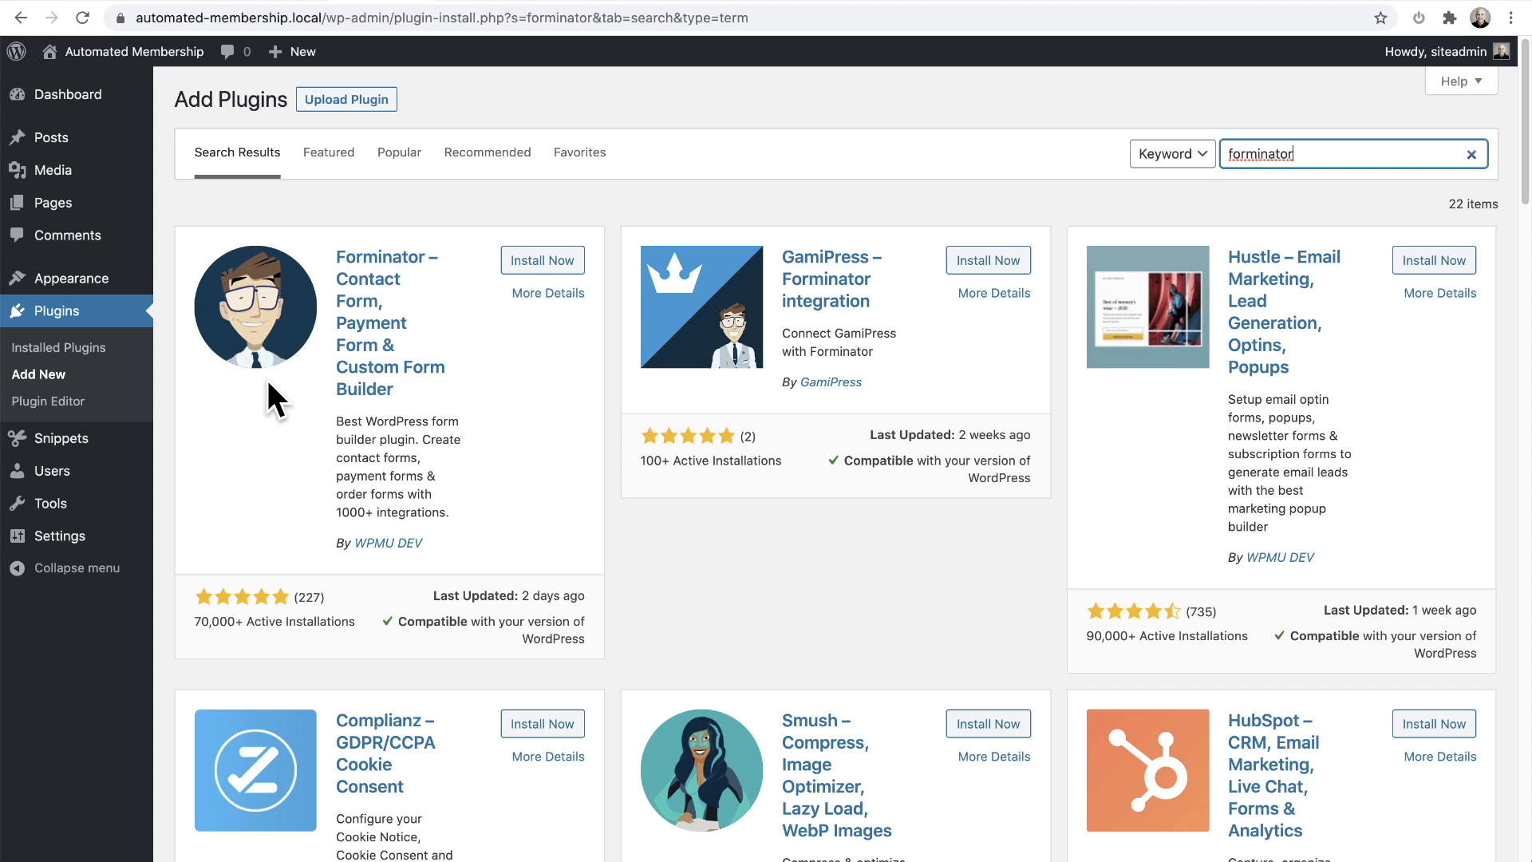
pyautogui.click(527, 263)
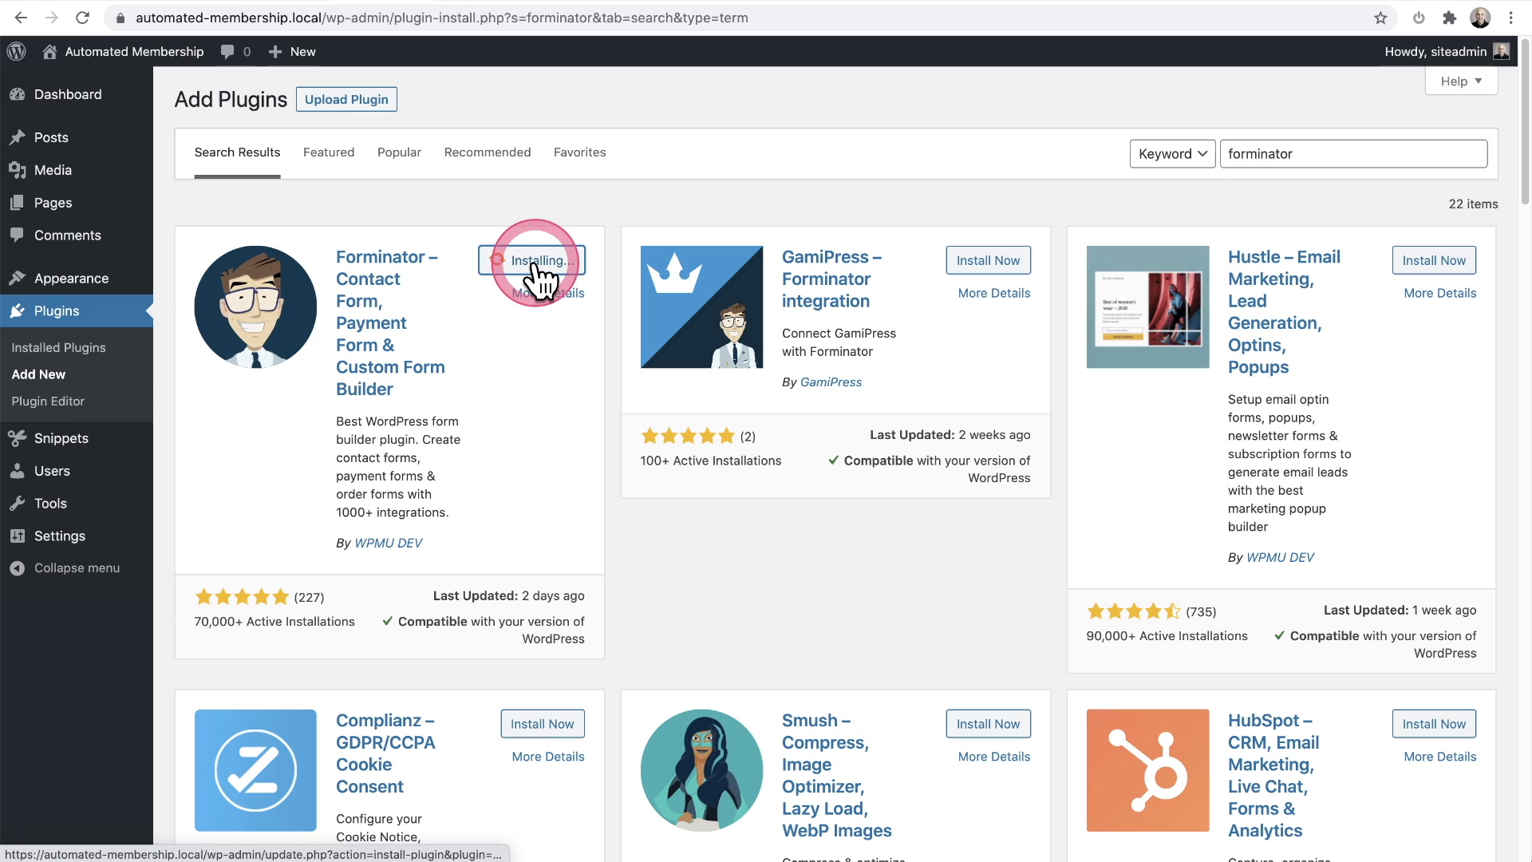
pyautogui.click(535, 267)
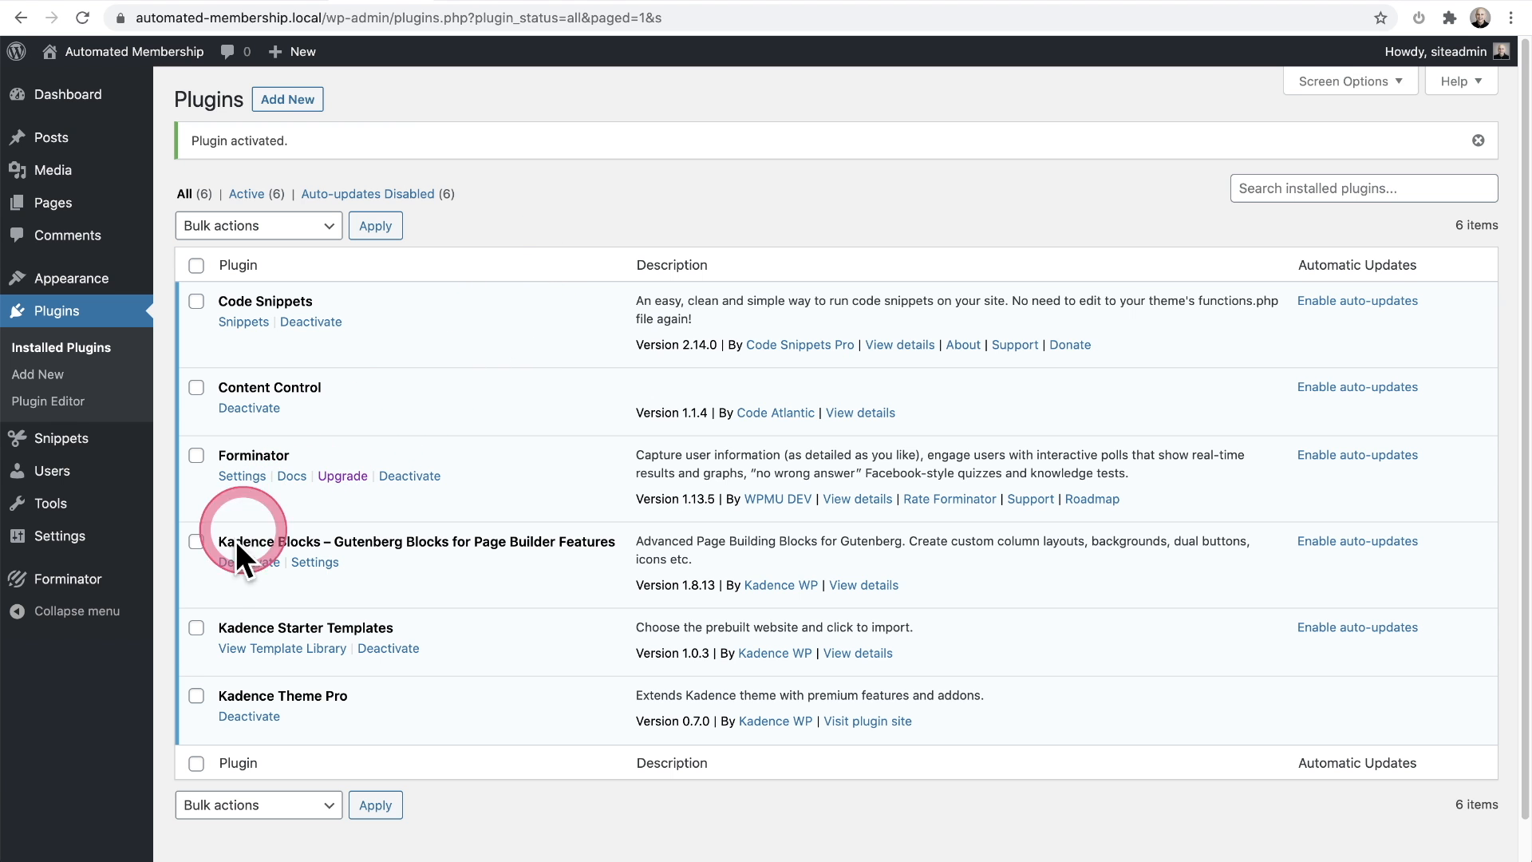
# - Open the Forminator dashboard and examine its form creation section and the Forminator Pro feature list
pyautogui.click(108, 595)
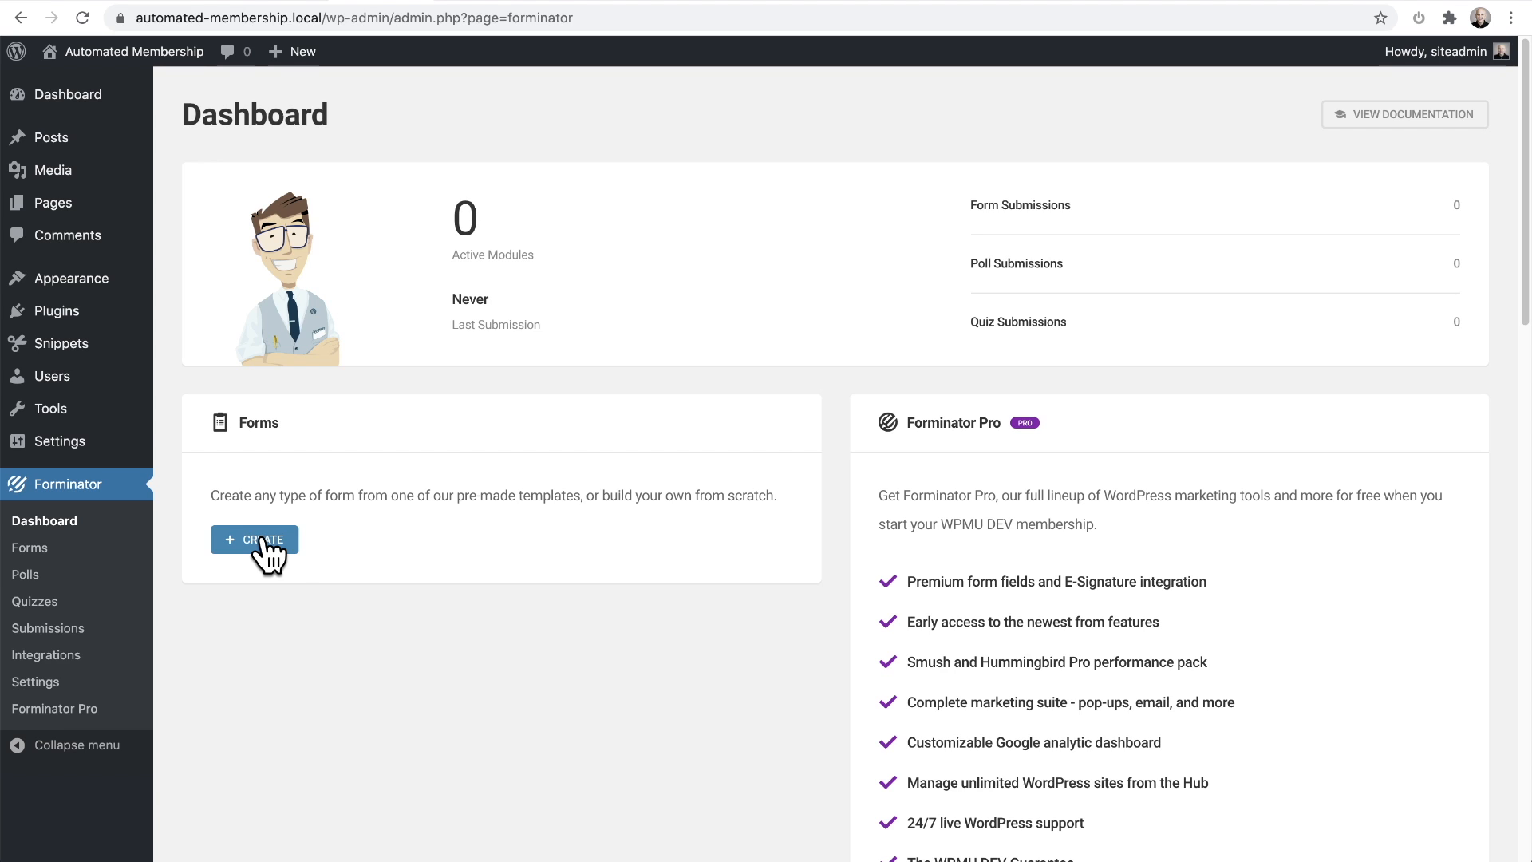
pyautogui.click(266, 607)
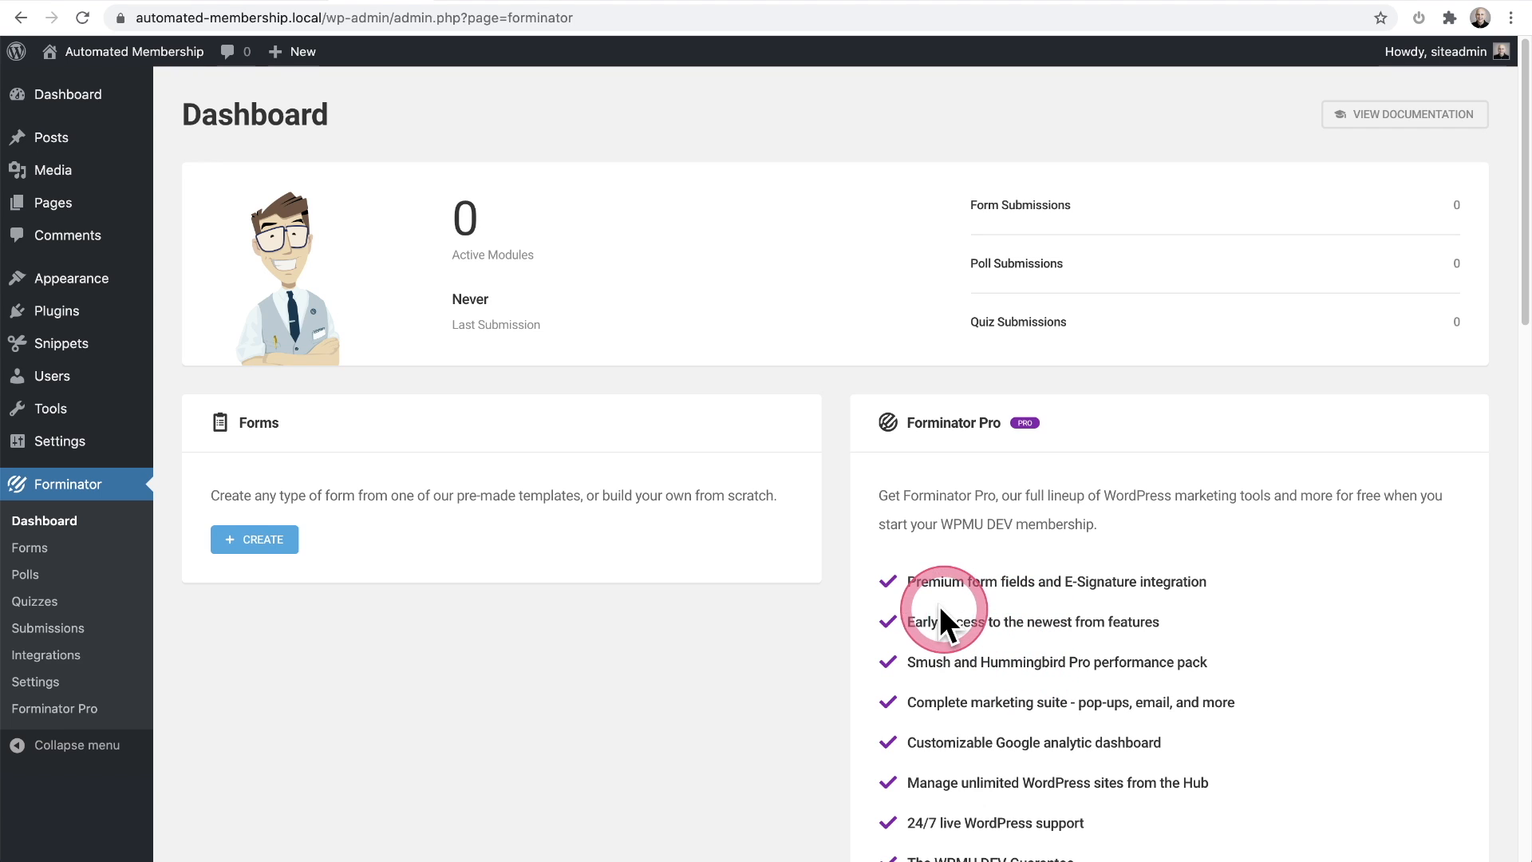
pyautogui.moveTo(907, 581); pyautogui.dragTo(1311, 599)
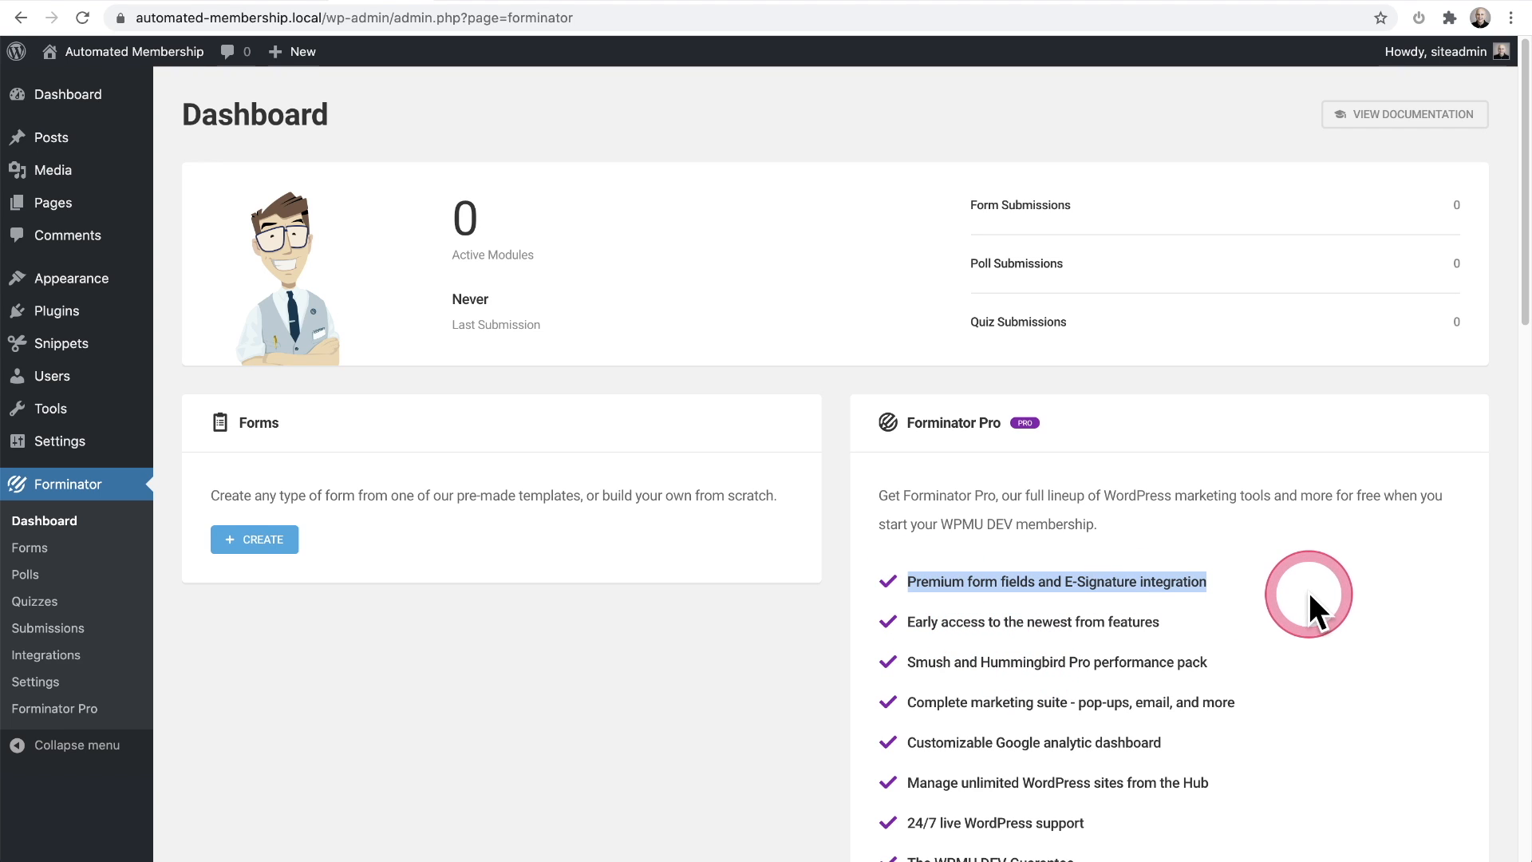
# - Open the Forminator settings and examine the Stripe and PayPal connection options in the Payments section
pyautogui.click(1251, 672)
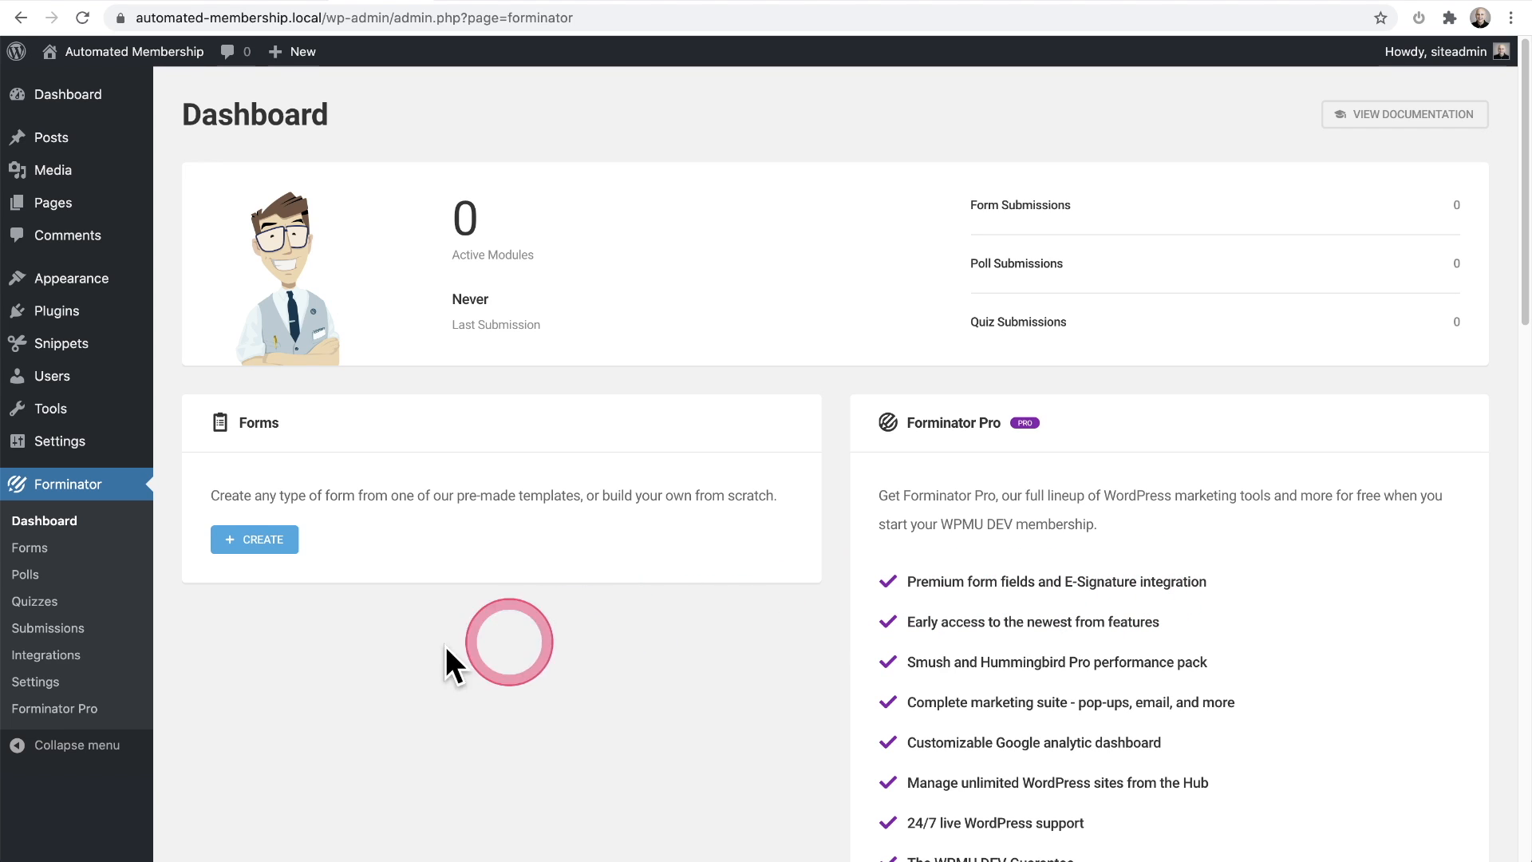
pyautogui.click(68, 687)
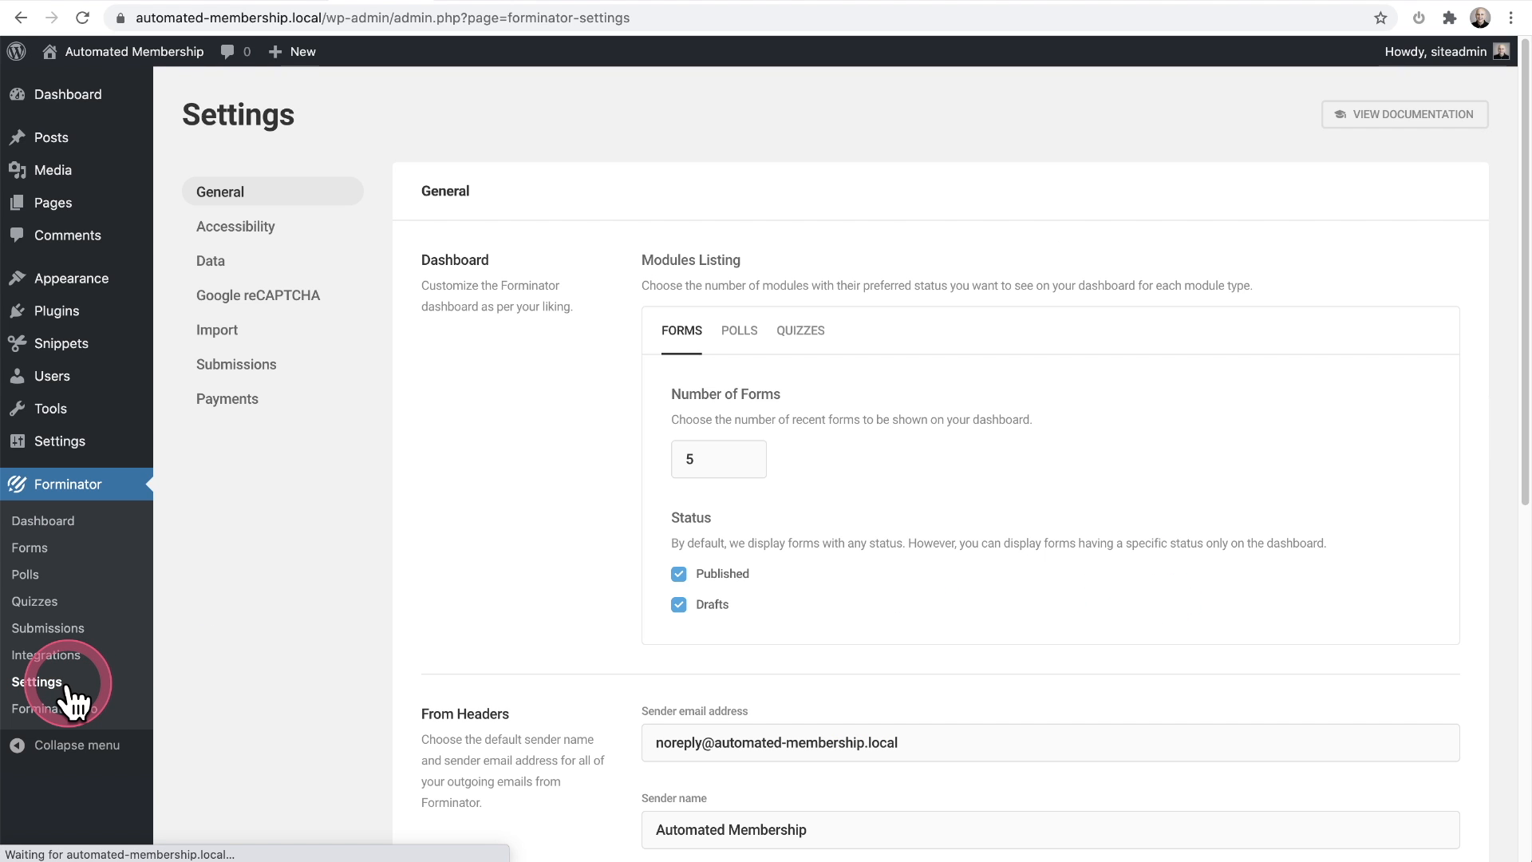
pyautogui.click(232, 403)
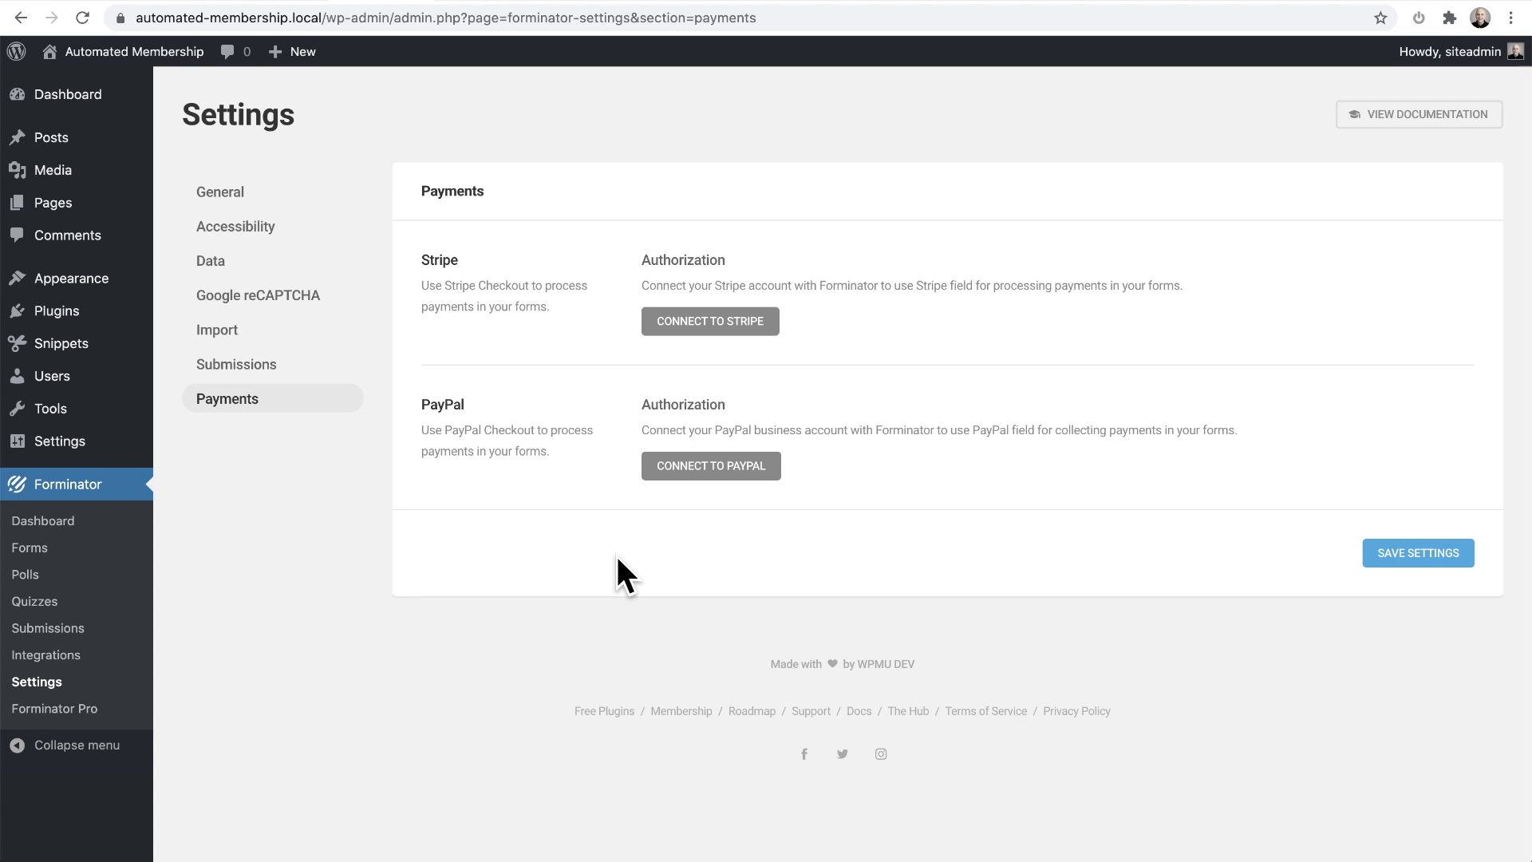
pyautogui.click(267, 564)
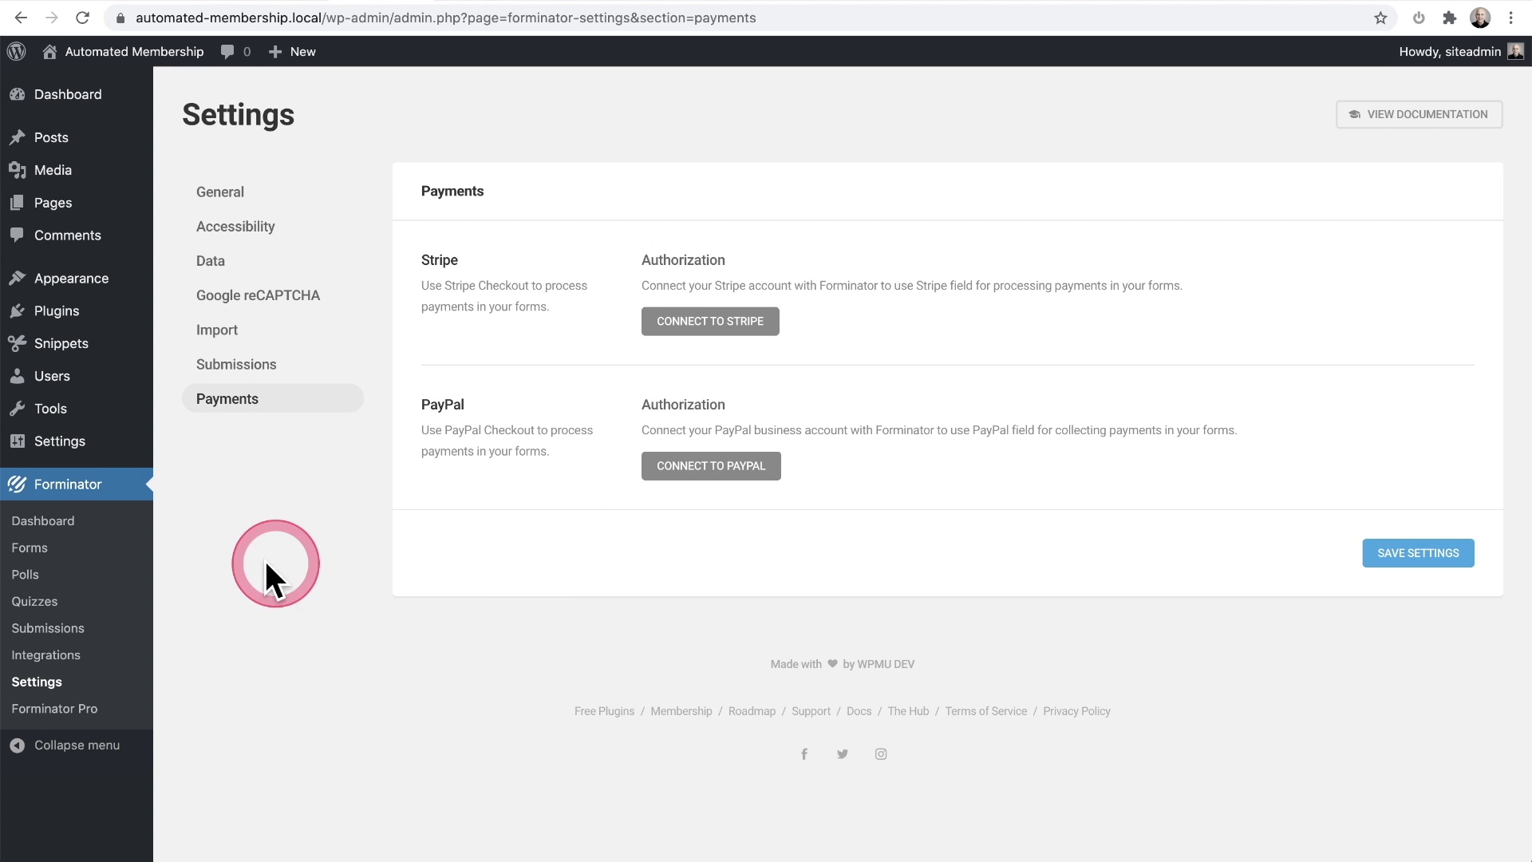
# - Create a Forminator form named User Registration from the Registration template and publish it
pyautogui.click(32, 547)
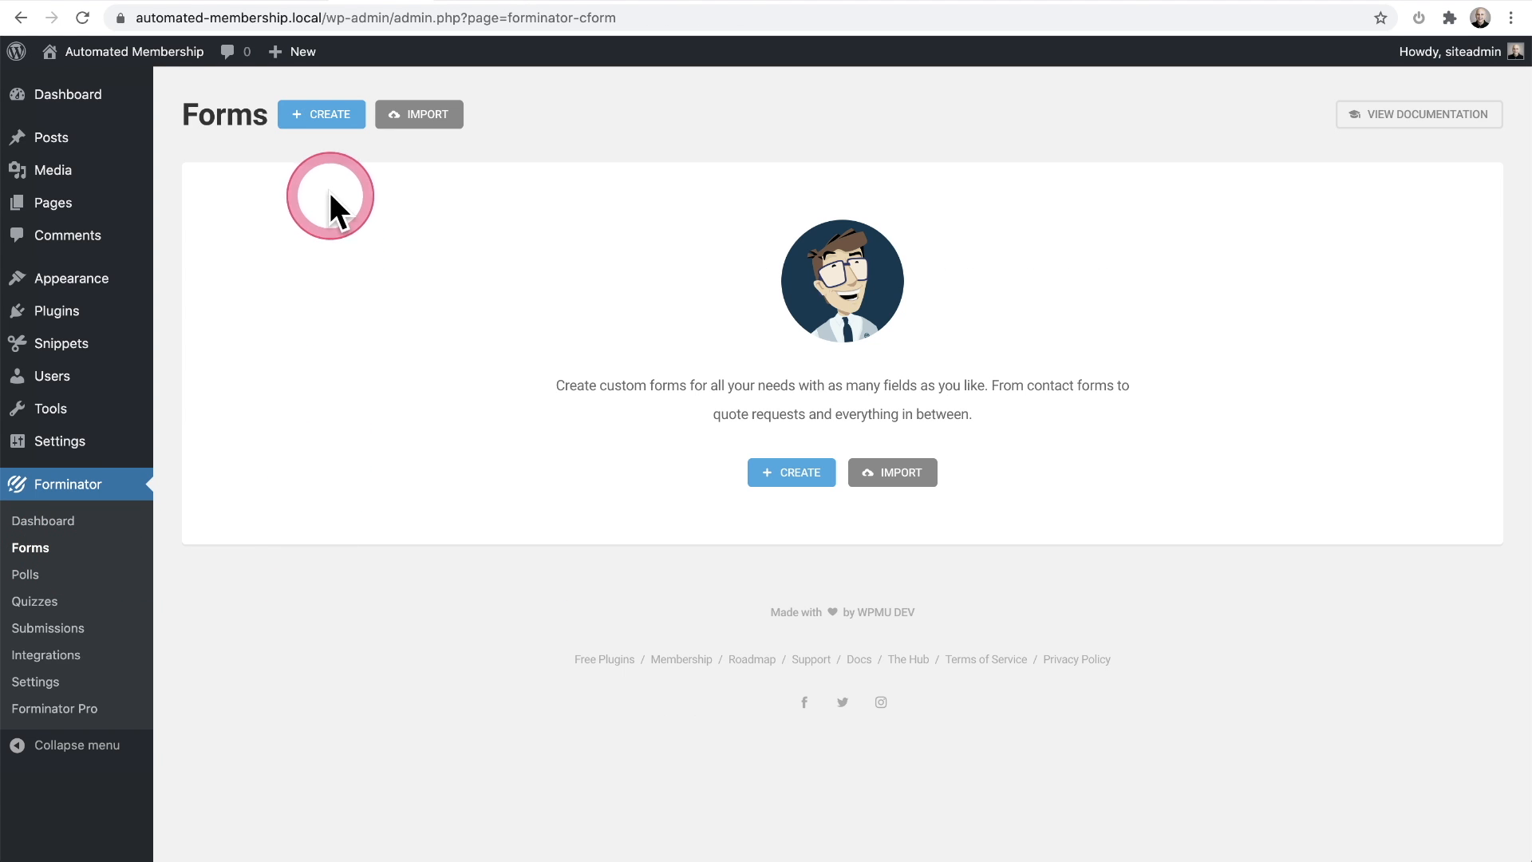
pyautogui.click(319, 118)
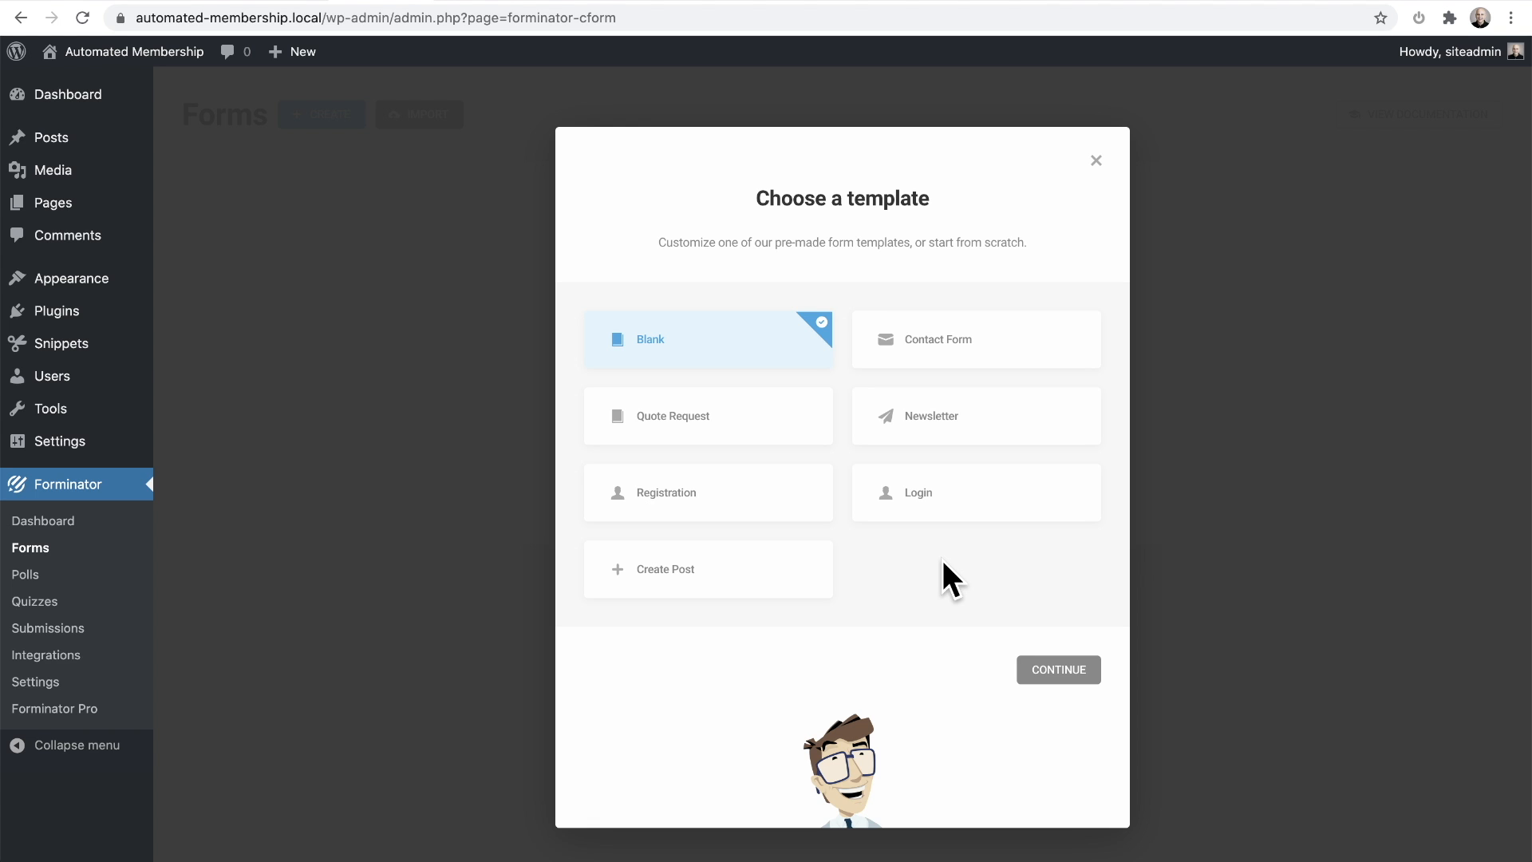
pyautogui.click(688, 488)
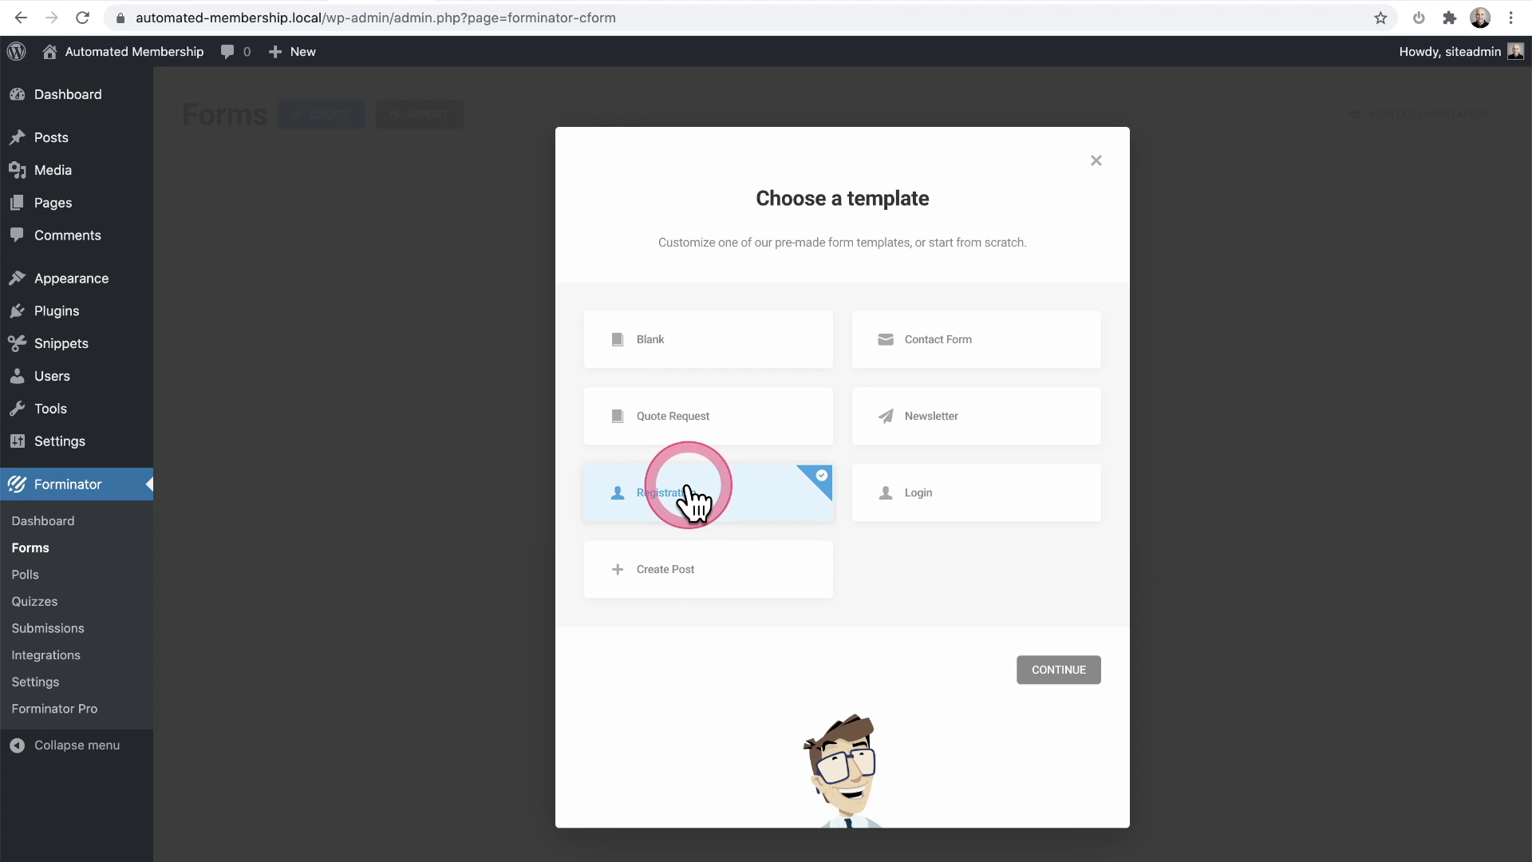
pyautogui.click(1036, 673)
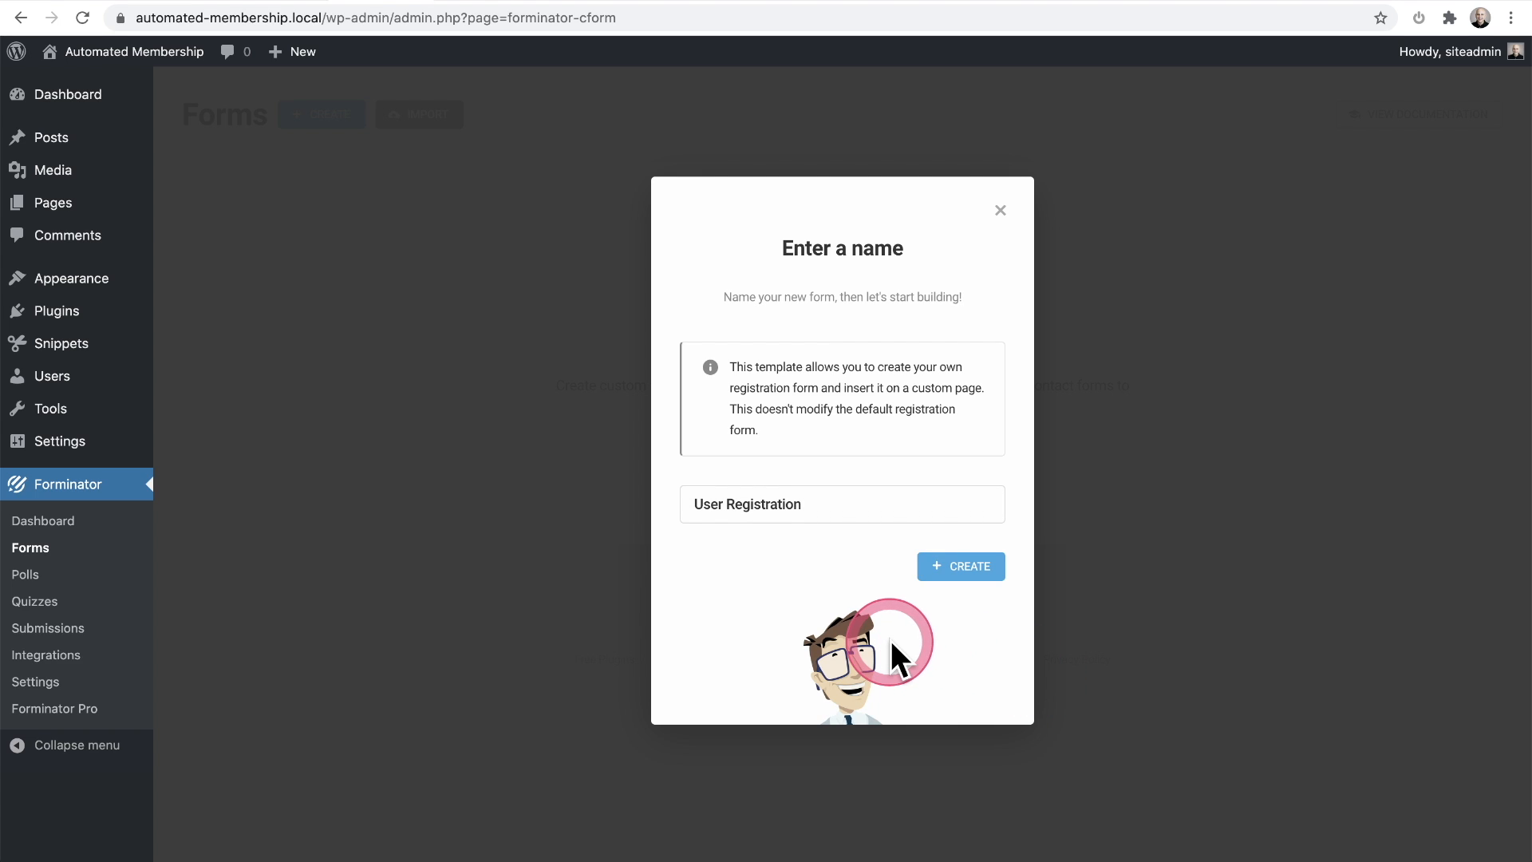
pyautogui.click(962, 575)
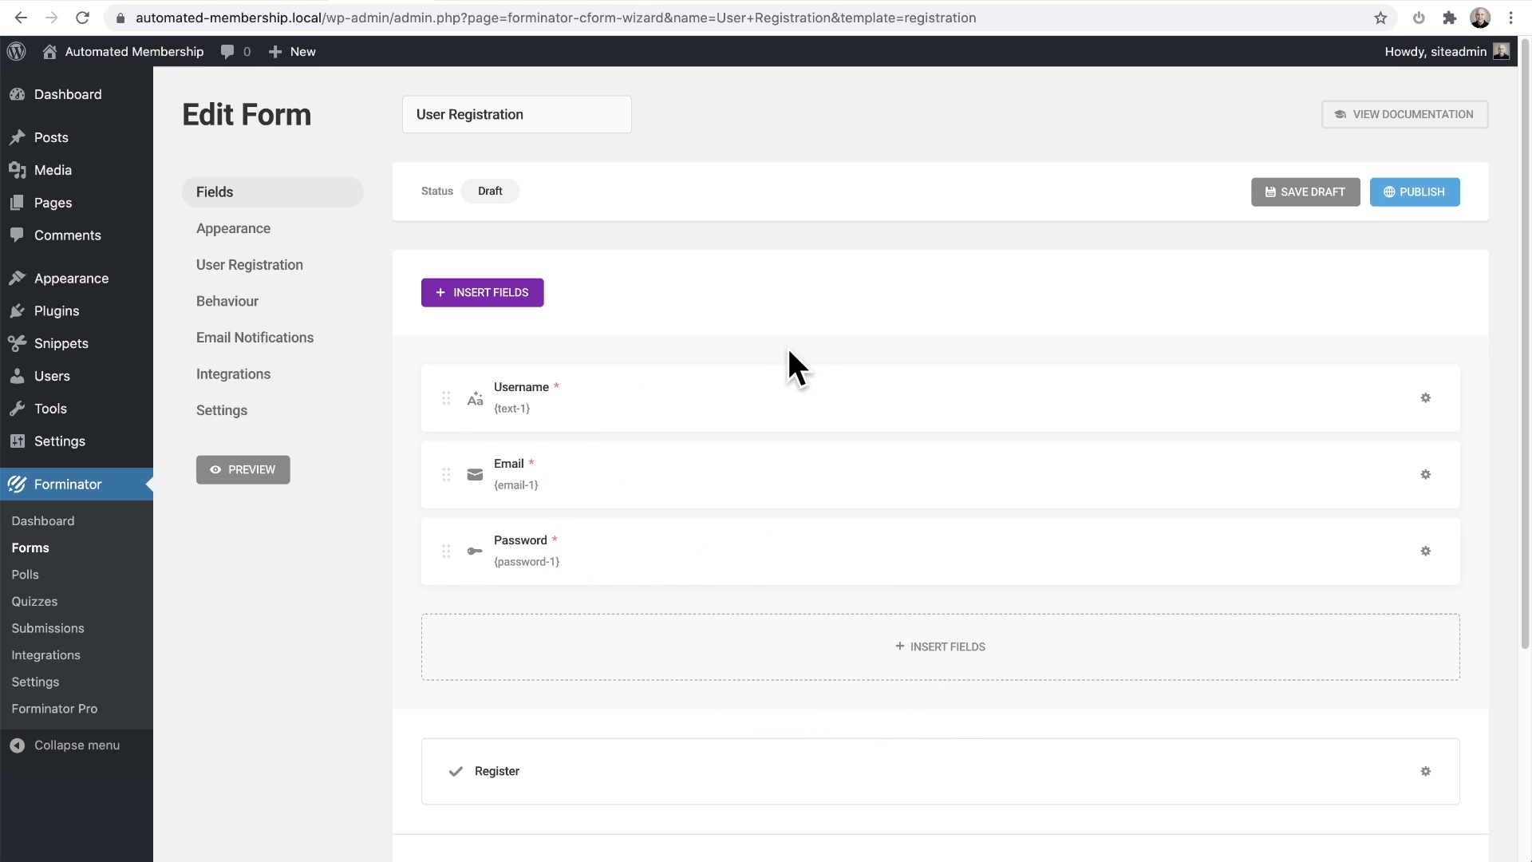
pyautogui.click(1390, 201)
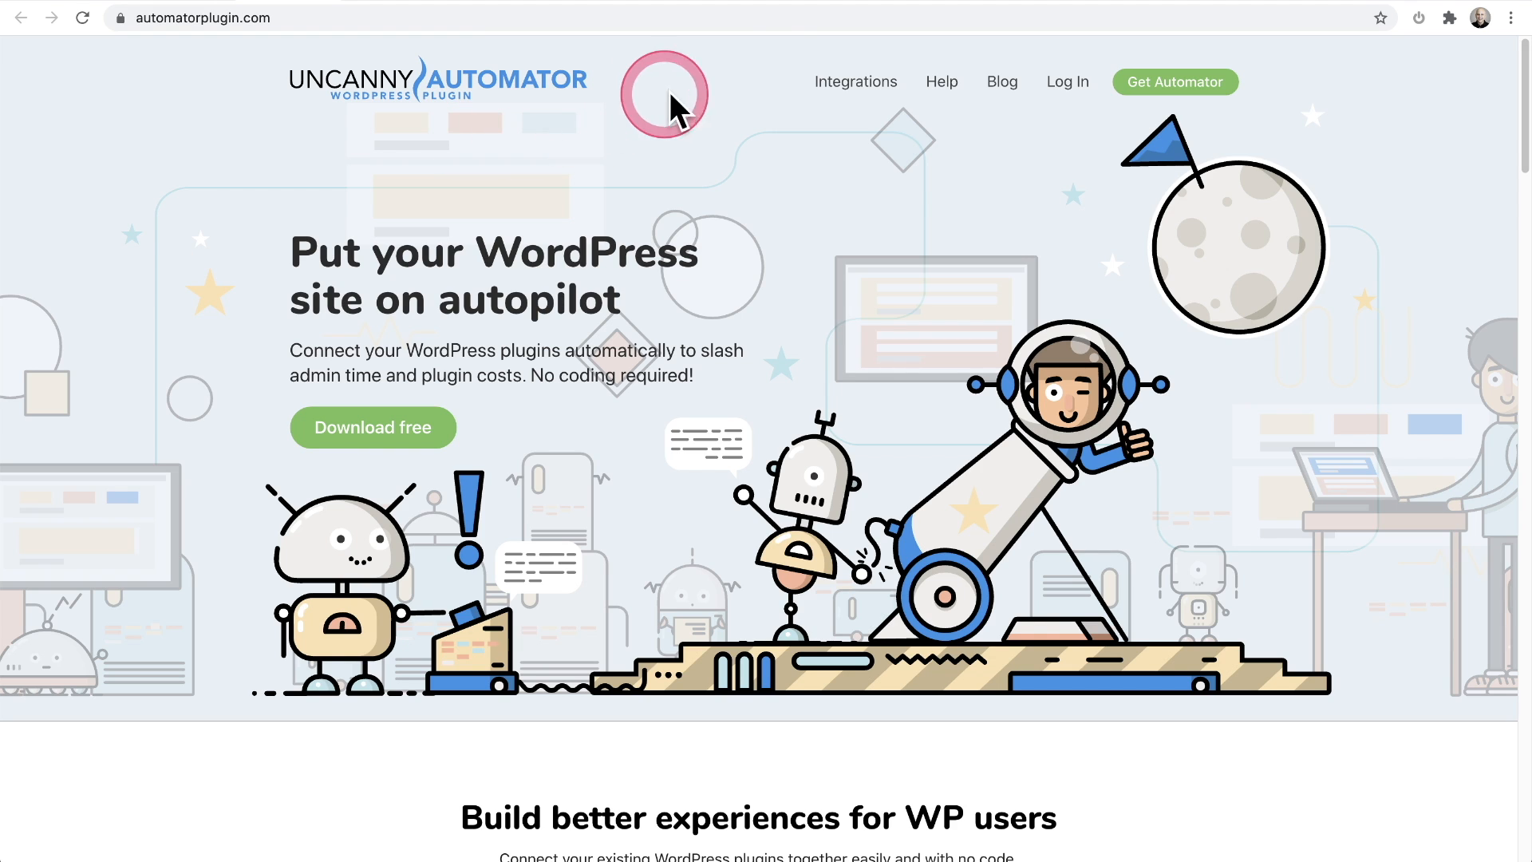
# - On the Uncanny Automator website, open the full list of triggers and actions and examine the Forminator form-submission trigger
pyautogui.moveTo(854, 90)
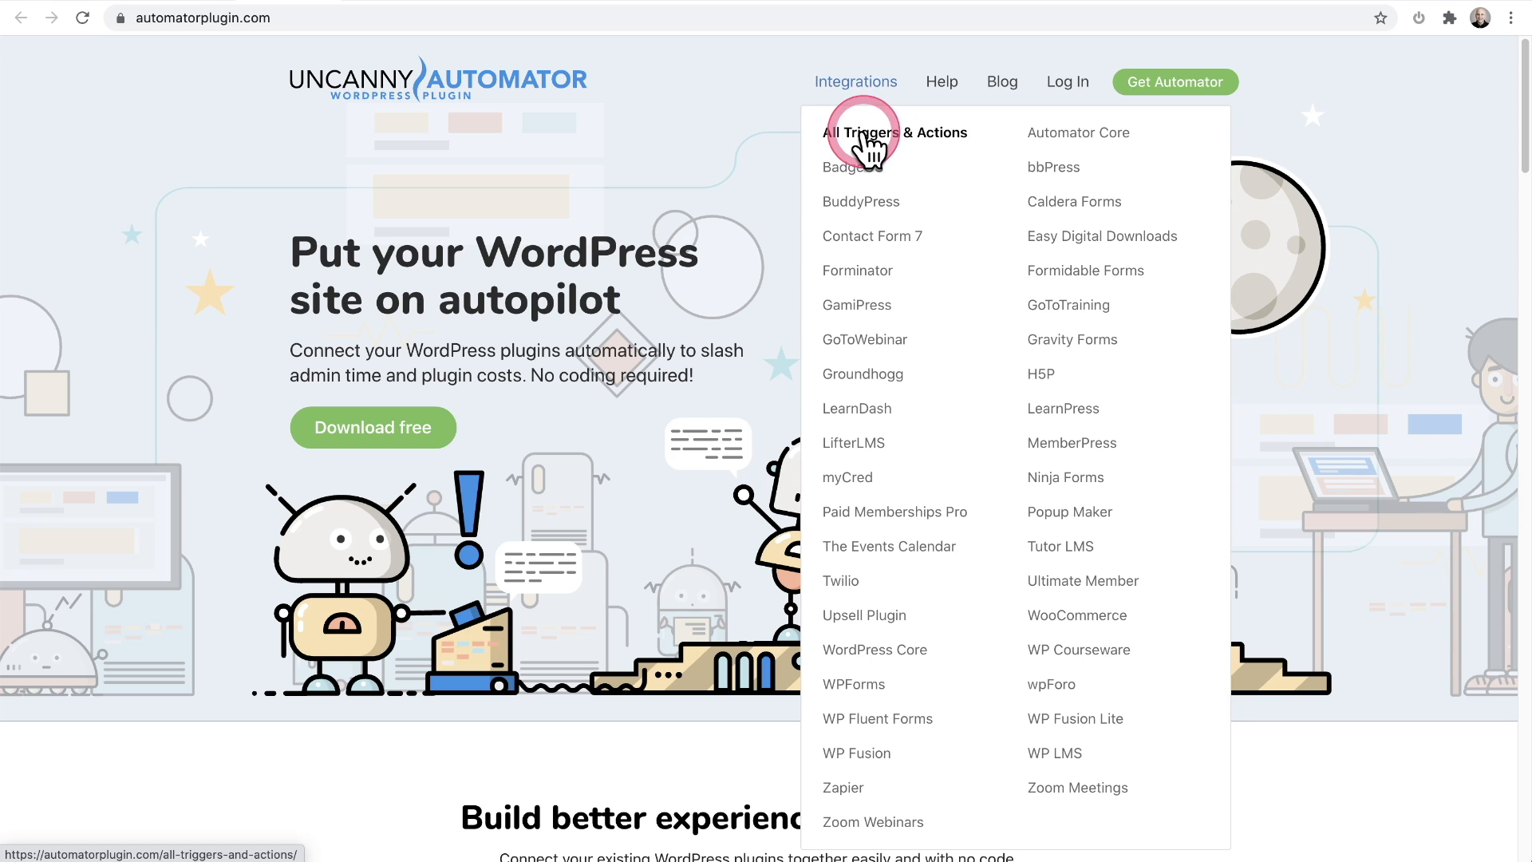
pyautogui.click(864, 137)
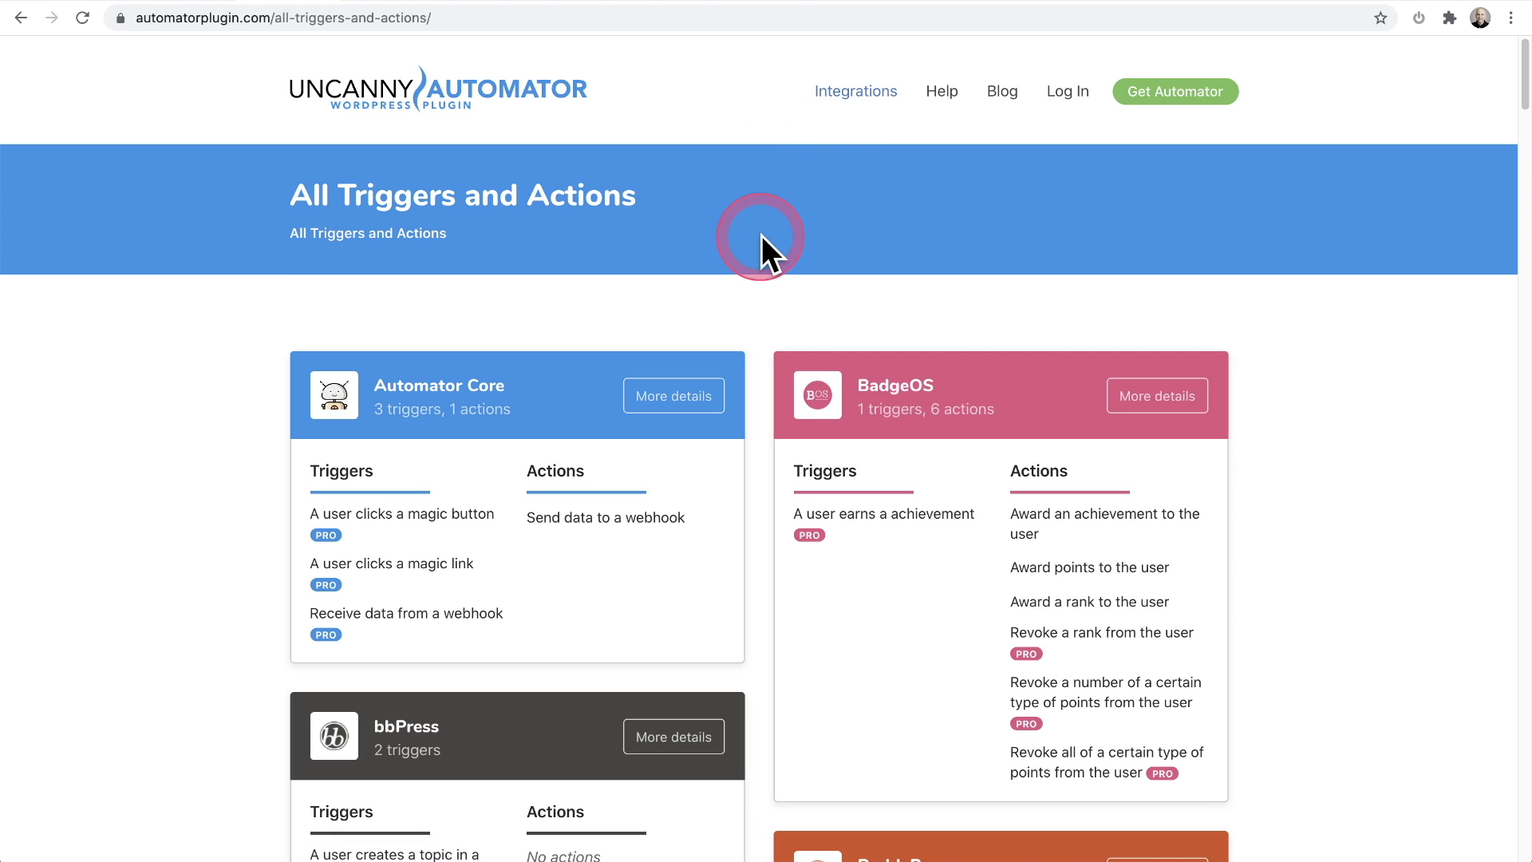
pyautogui.scroll(-7, 169, 284)
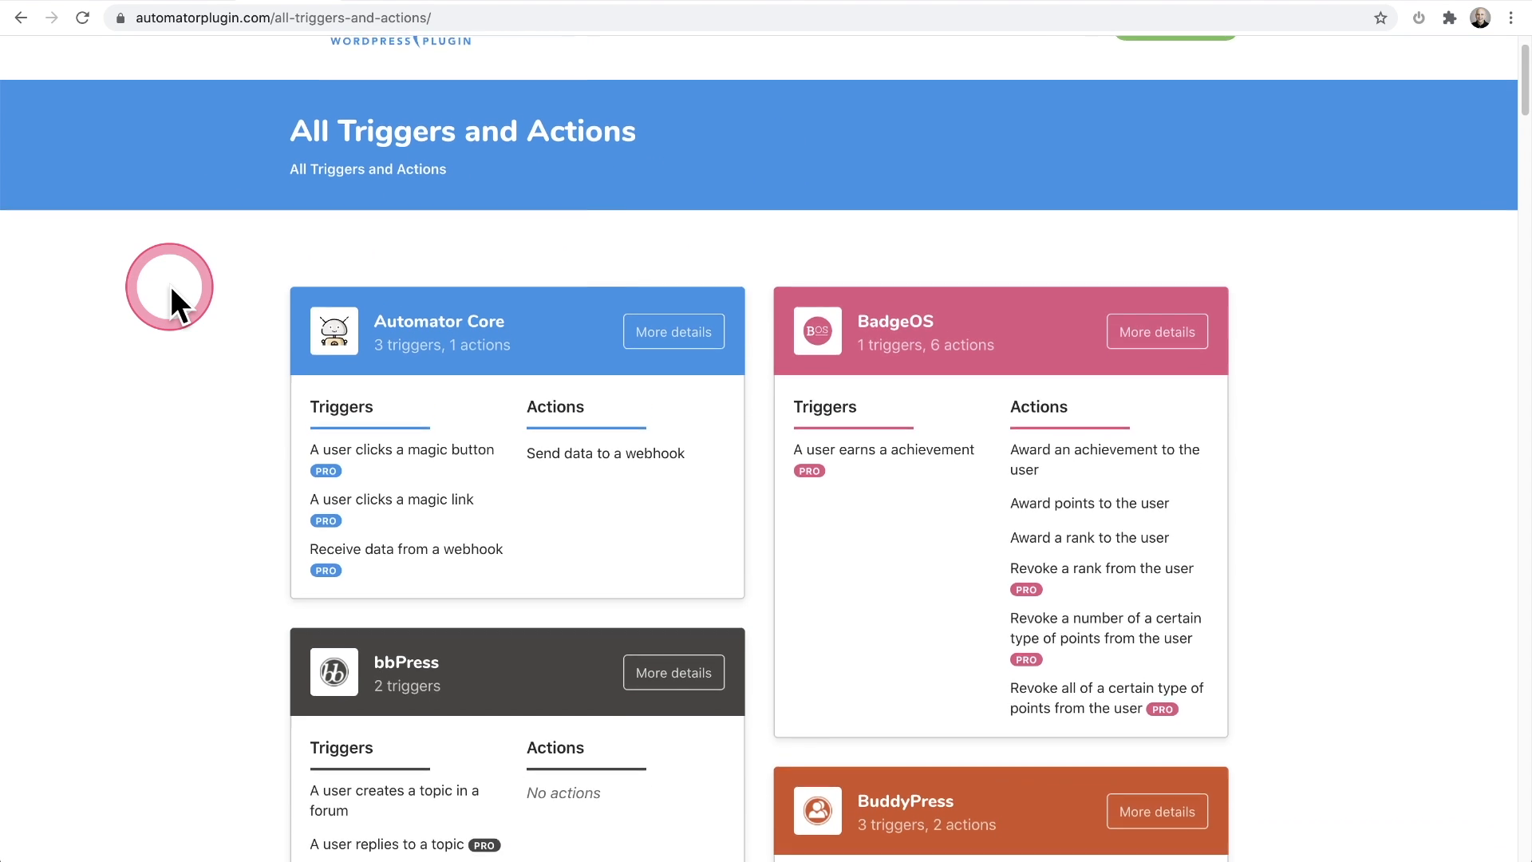
pyautogui.scroll(-4, 171, 289)
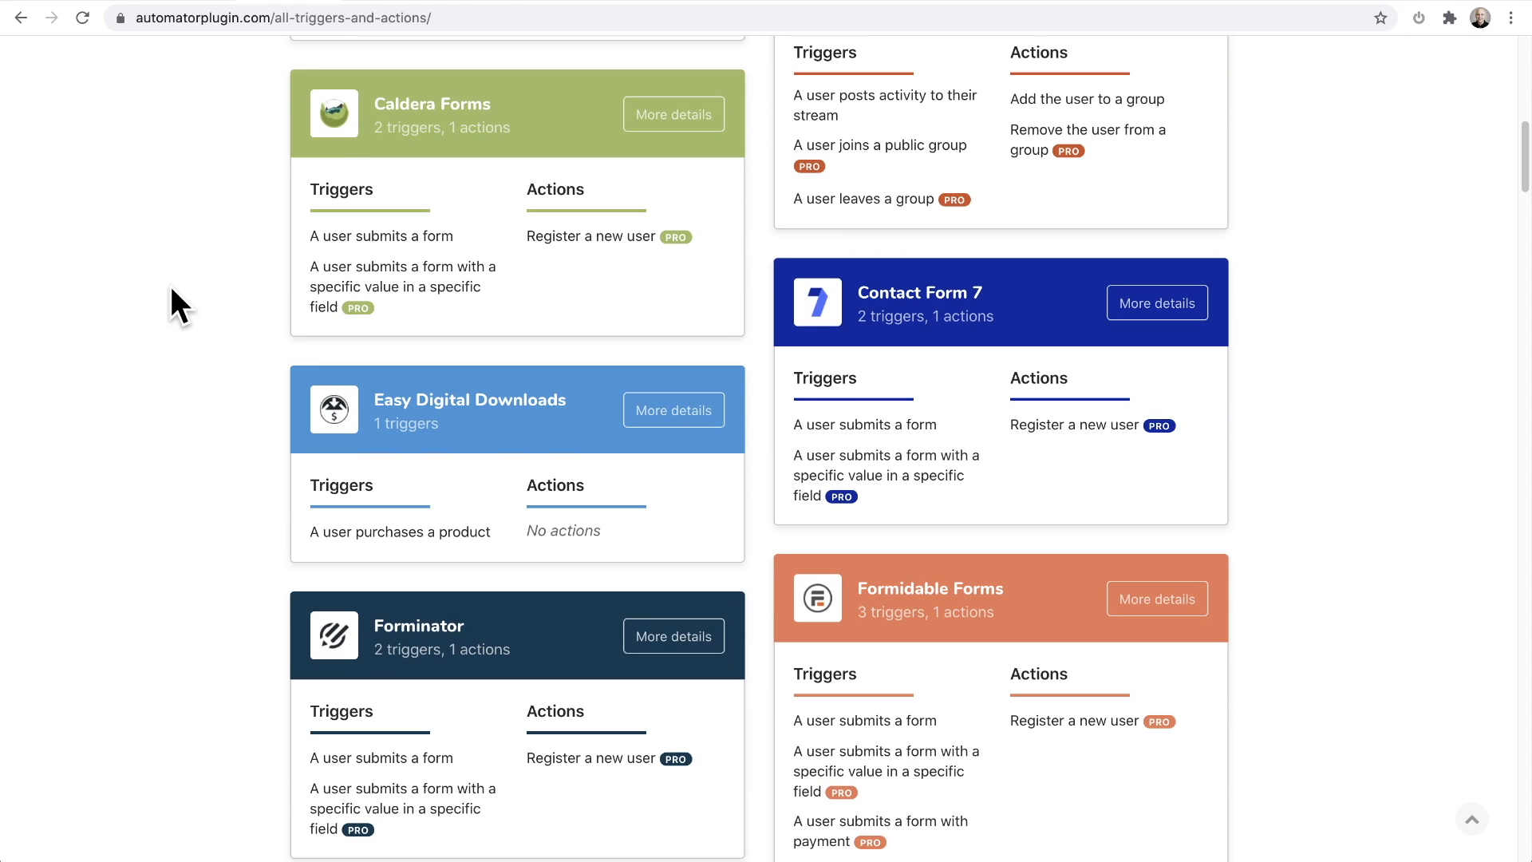
pyautogui.scroll(-3, 171, 289)
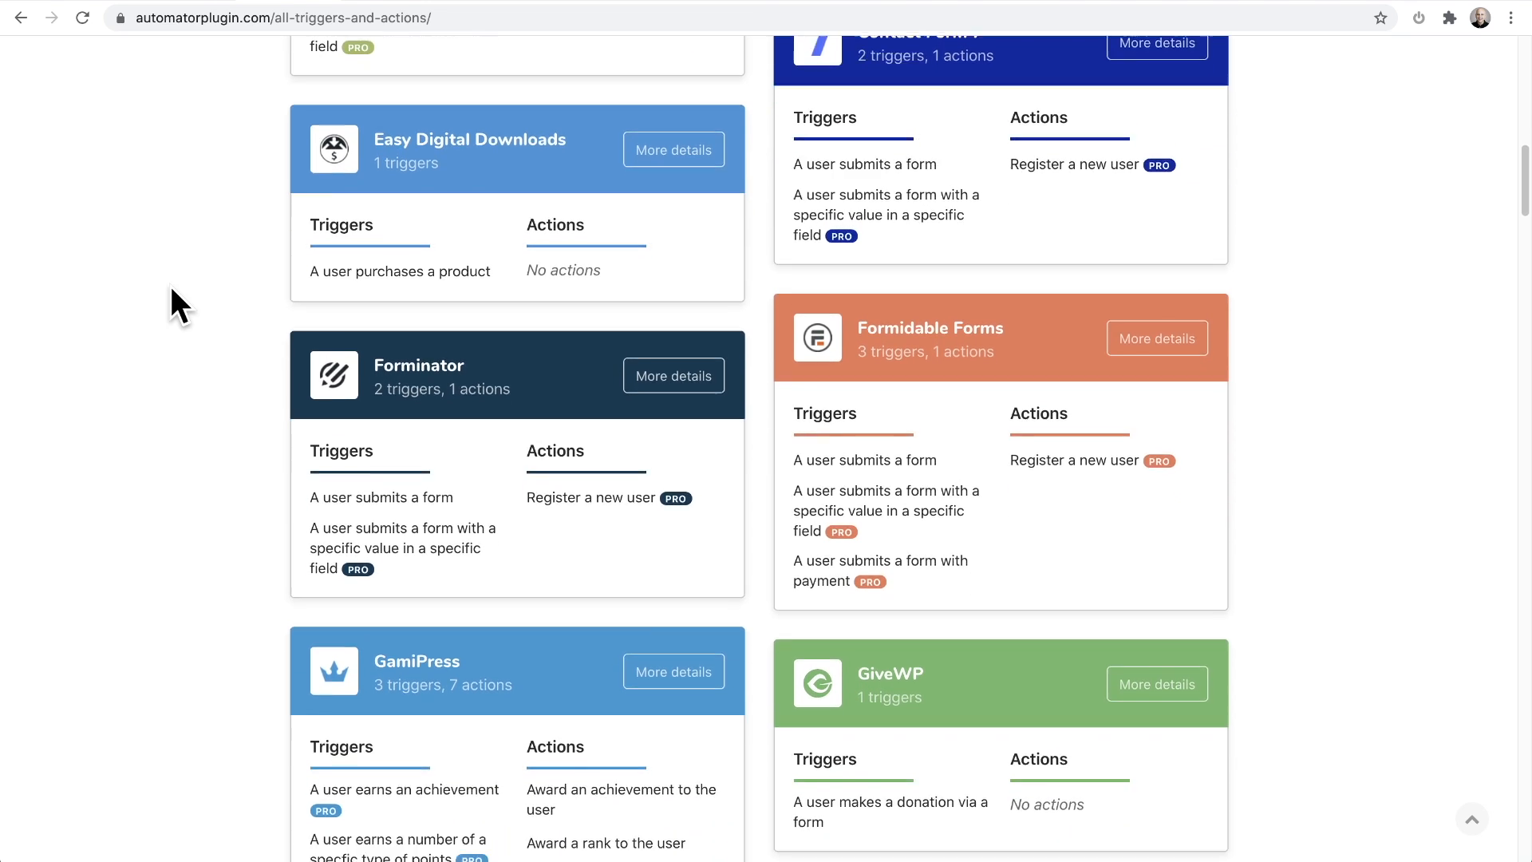
pyautogui.scroll(-2, 169, 284)
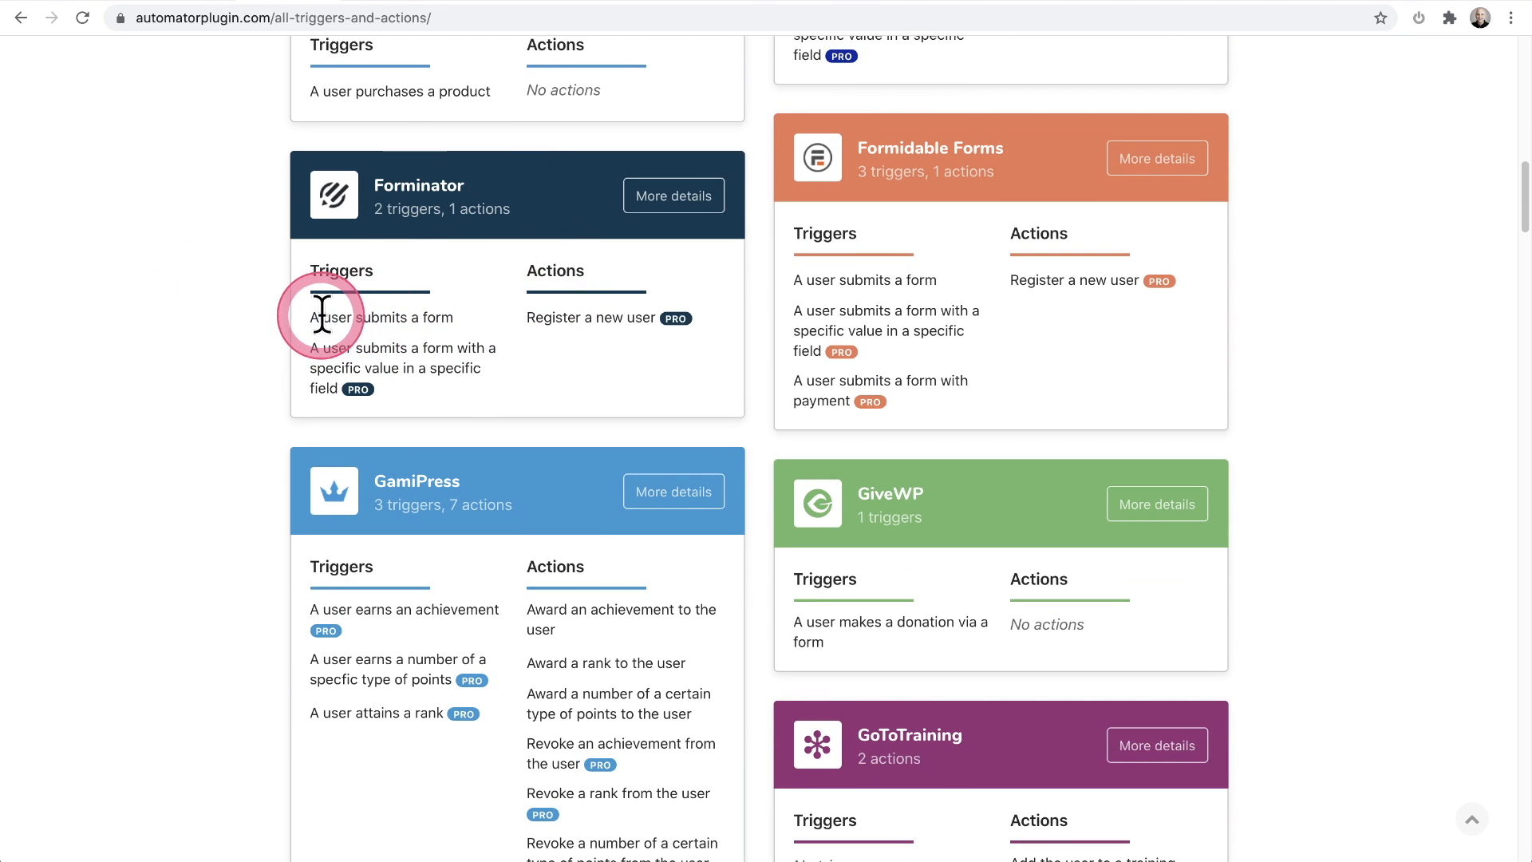
pyautogui.moveTo(310, 318); pyautogui.dragTo(466, 319)
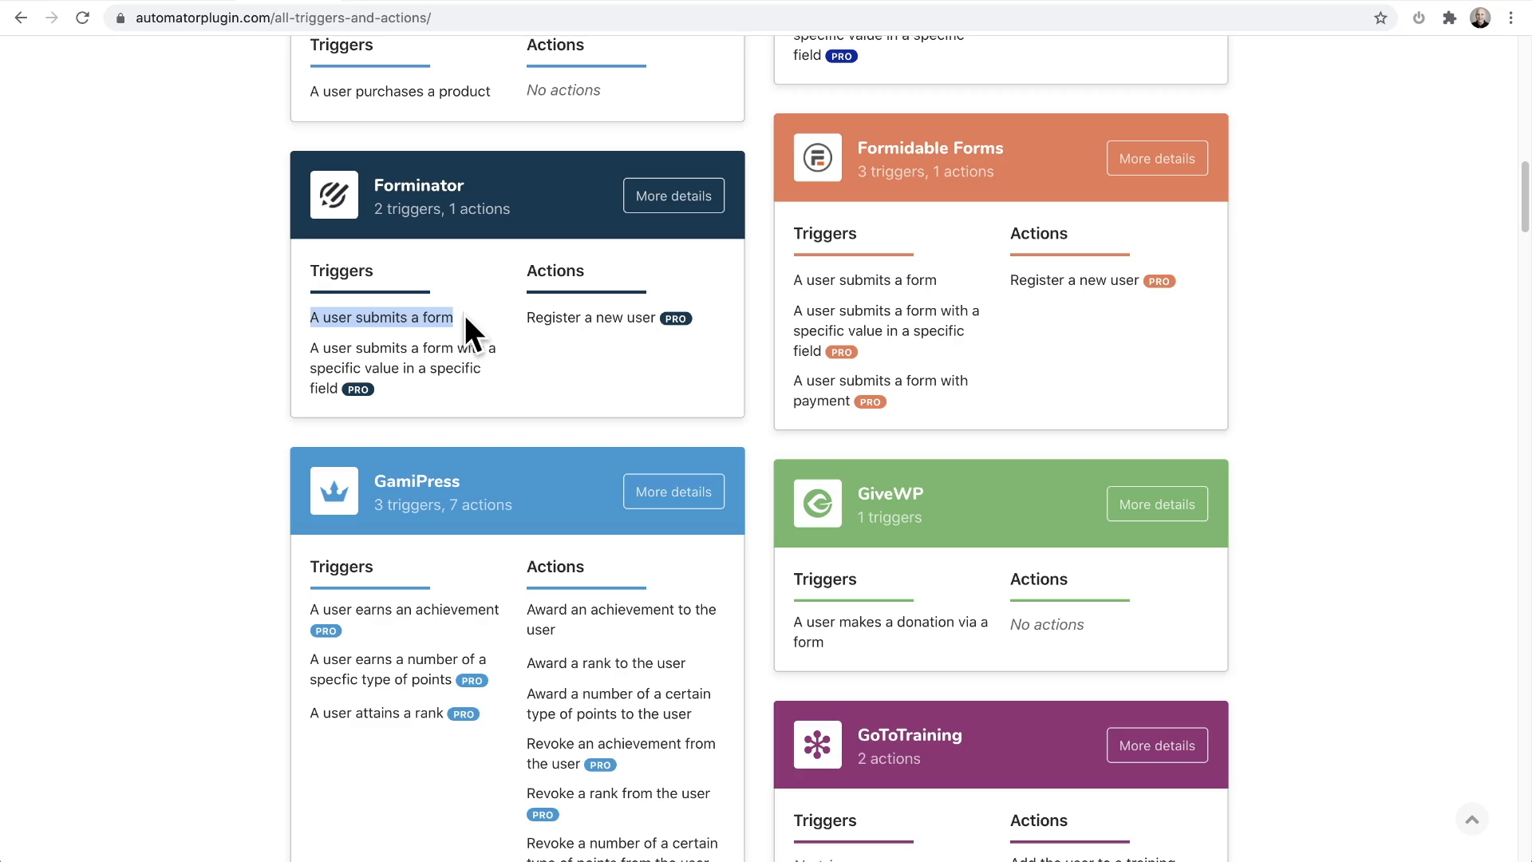
pyautogui.click(464, 315)
# - Look through the remaining integrations down to WooCommerce and examine its product view and product purchase triggers
pyautogui.scroll(-10, 464, 314)
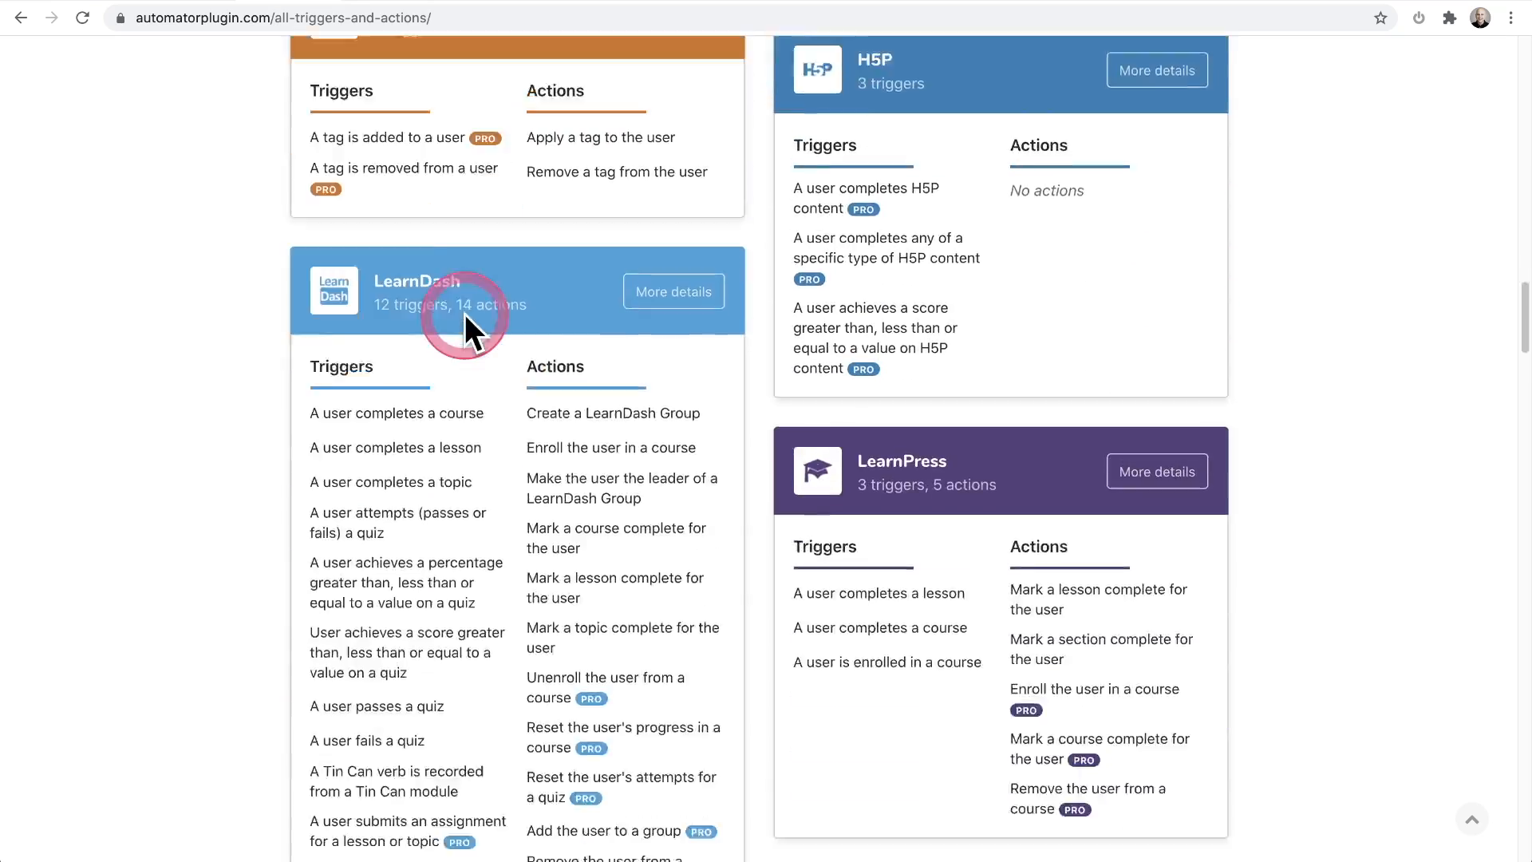
pyautogui.scroll(-20, 464, 314)
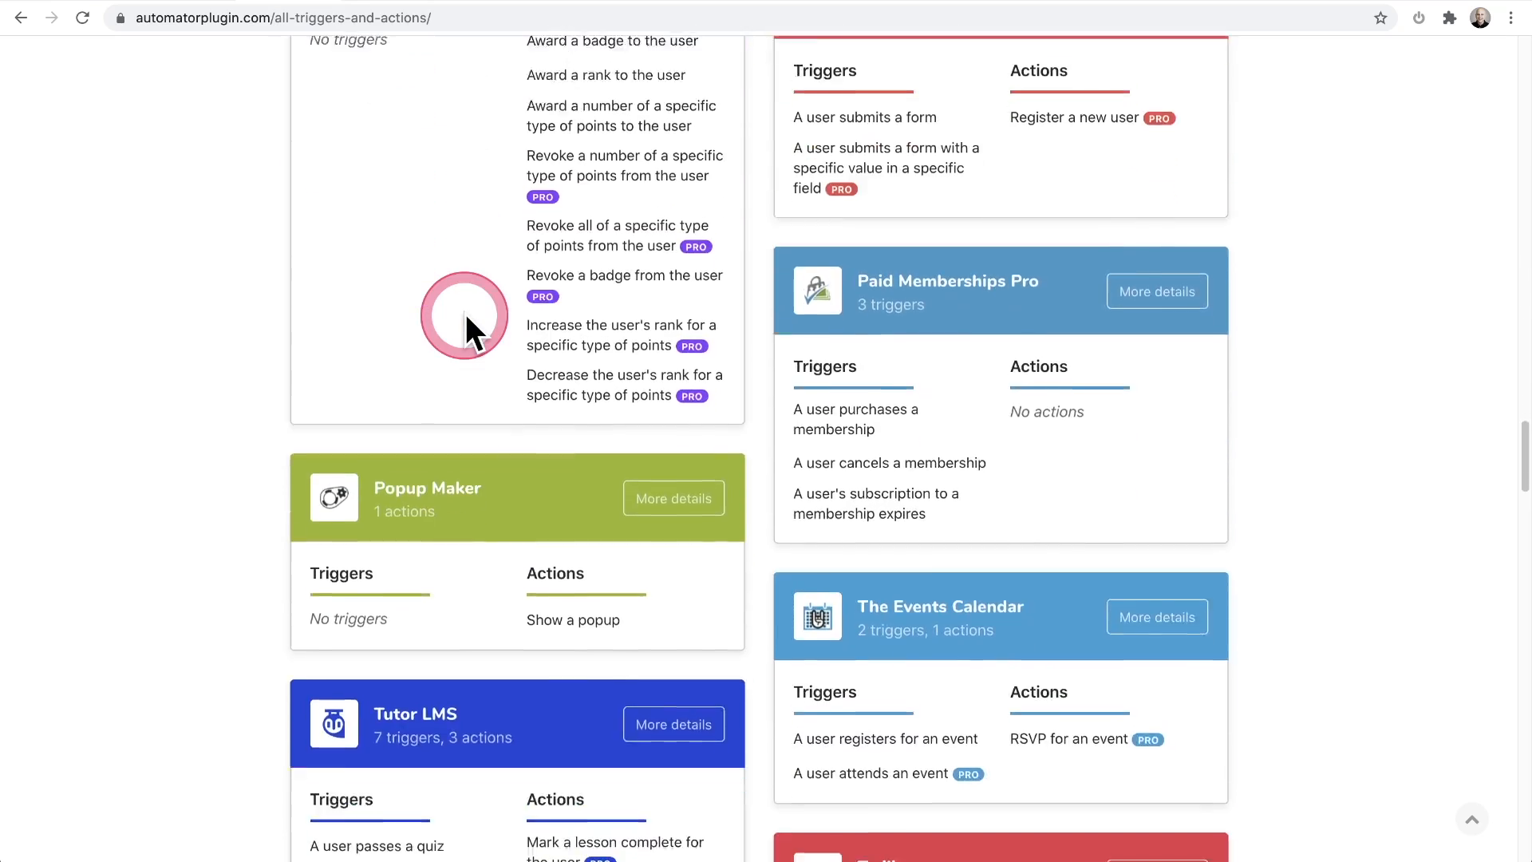
pyautogui.scroll(-10, 466, 313)
pyautogui.scroll(2, 466, 314)
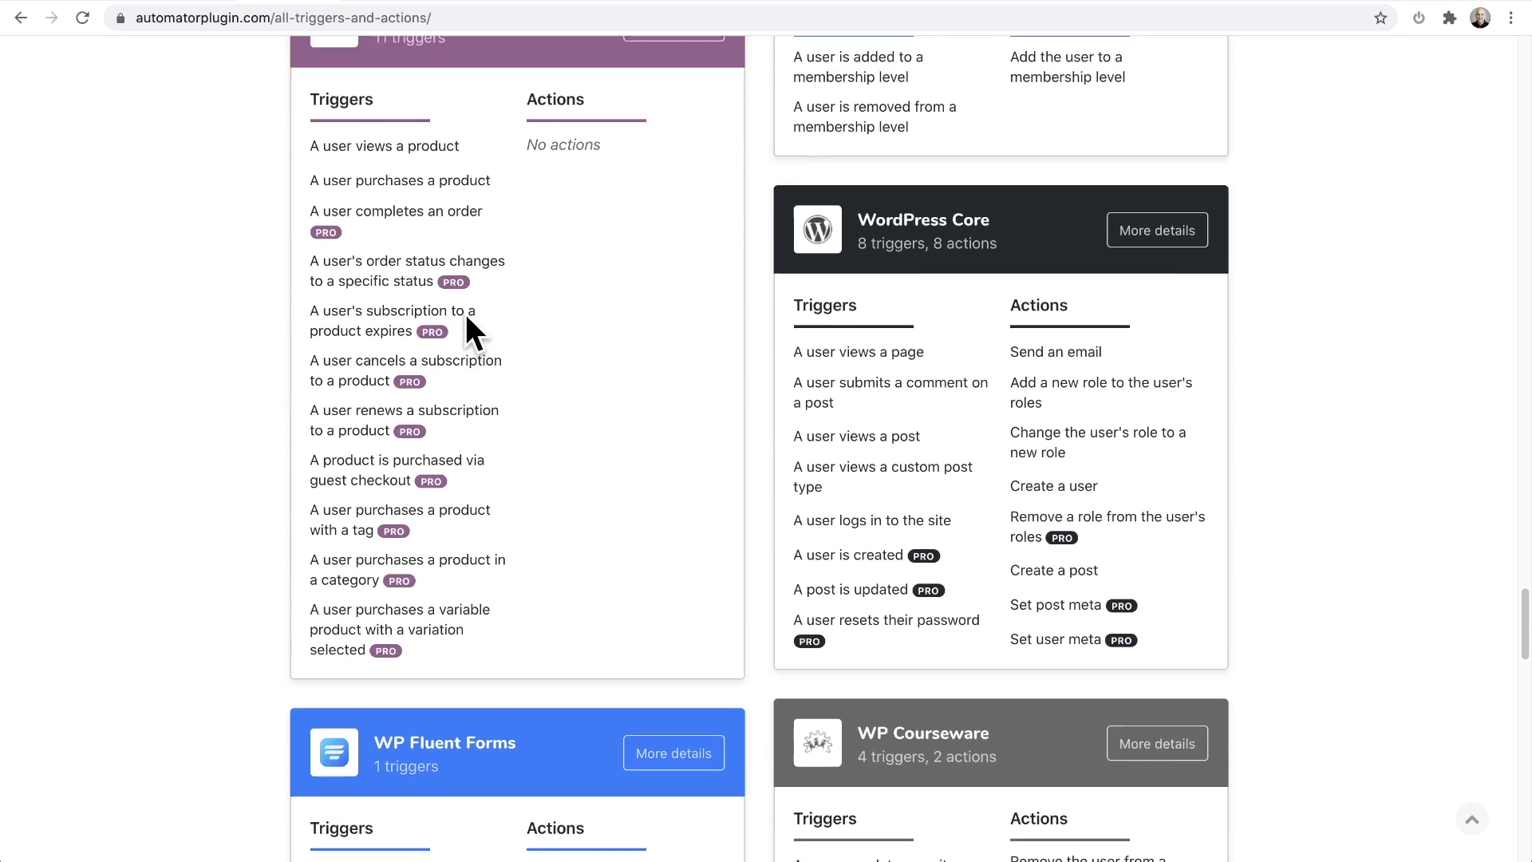
pyautogui.moveTo(465, 280); pyautogui.dragTo(303, 278)
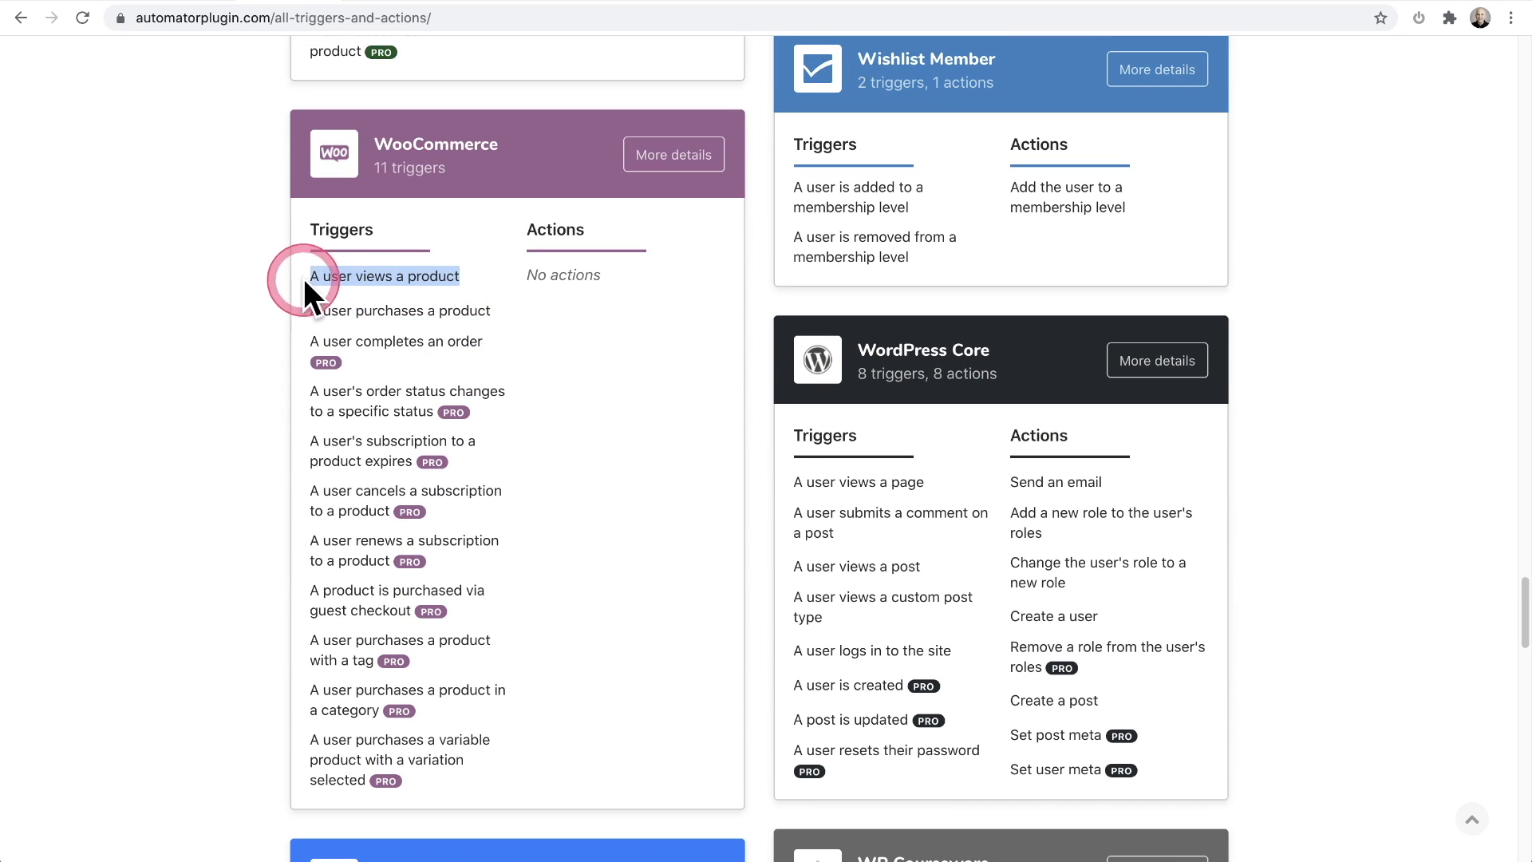
pyautogui.moveTo(497, 308); pyautogui.dragTo(302, 304)
pyautogui.click(433, 311)
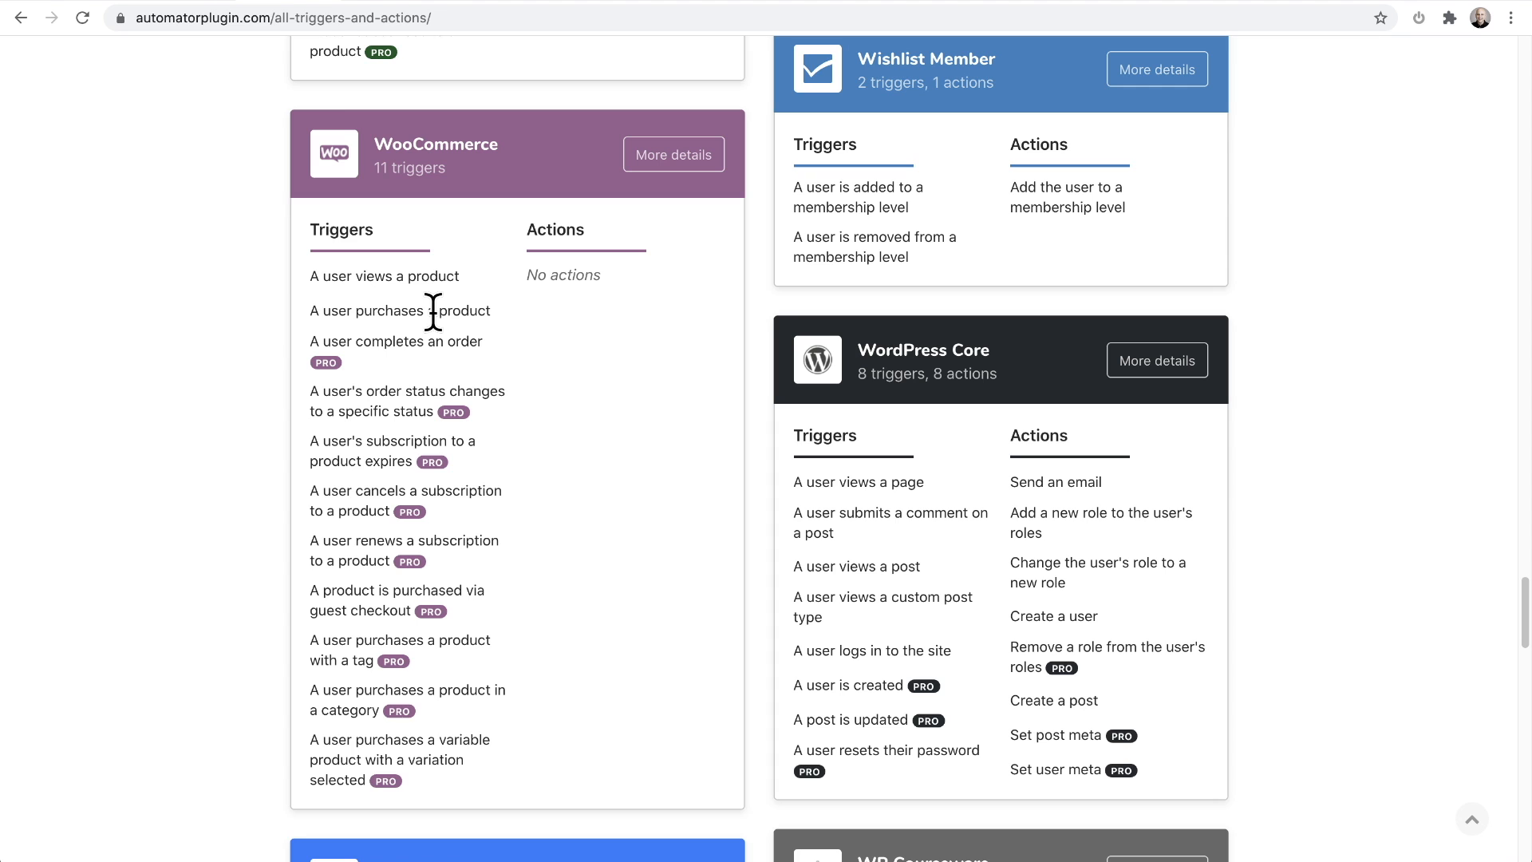
# - Examine the WordPress Core actions for changing a user's role and sending an email
pyautogui.scroll(-3, 668, 329)
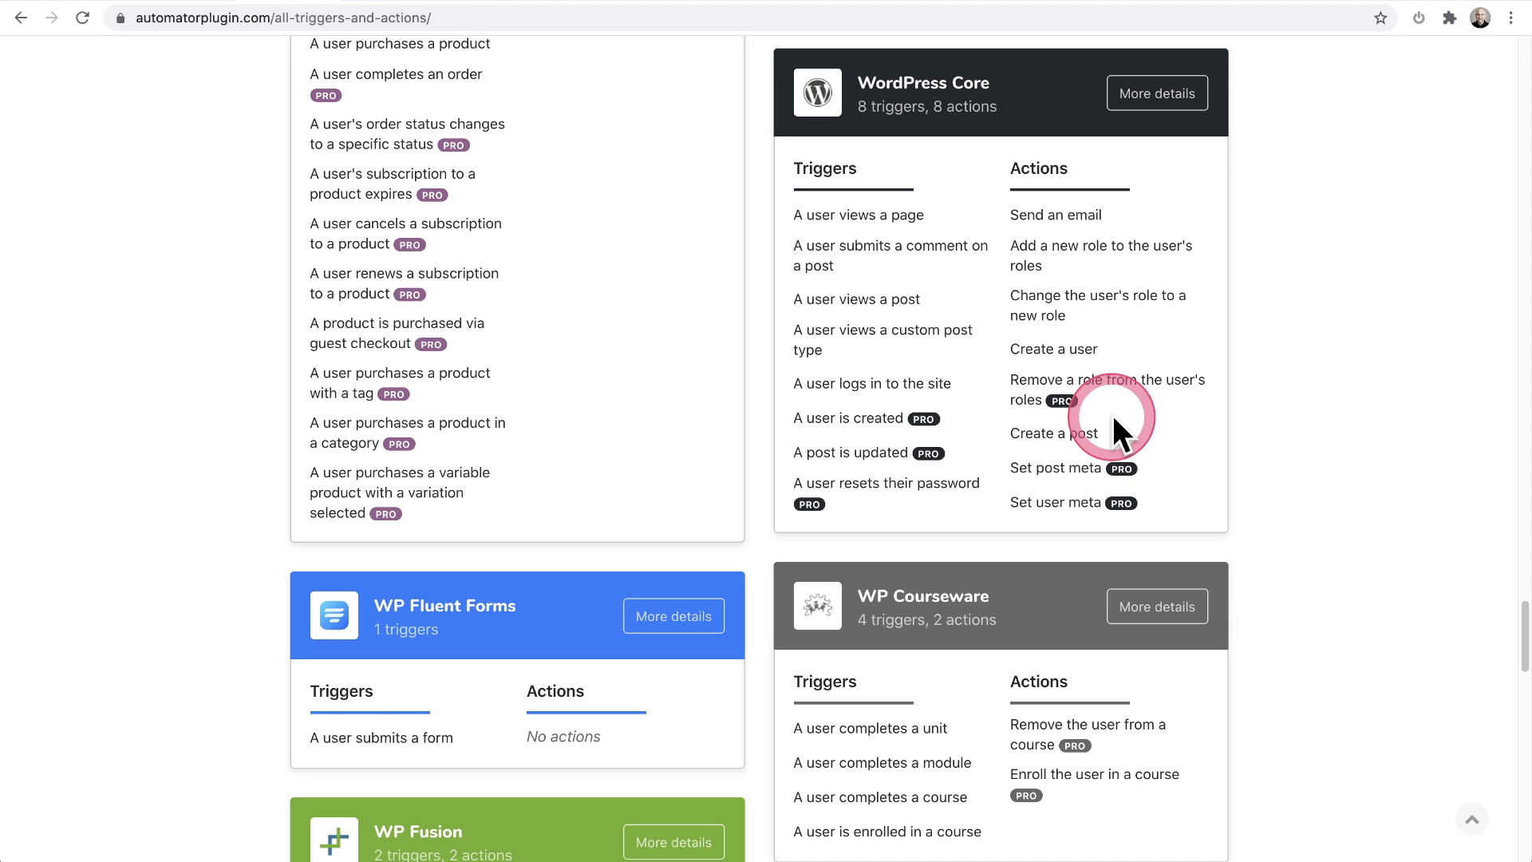
pyautogui.moveTo(1074, 315); pyautogui.dragTo(998, 289)
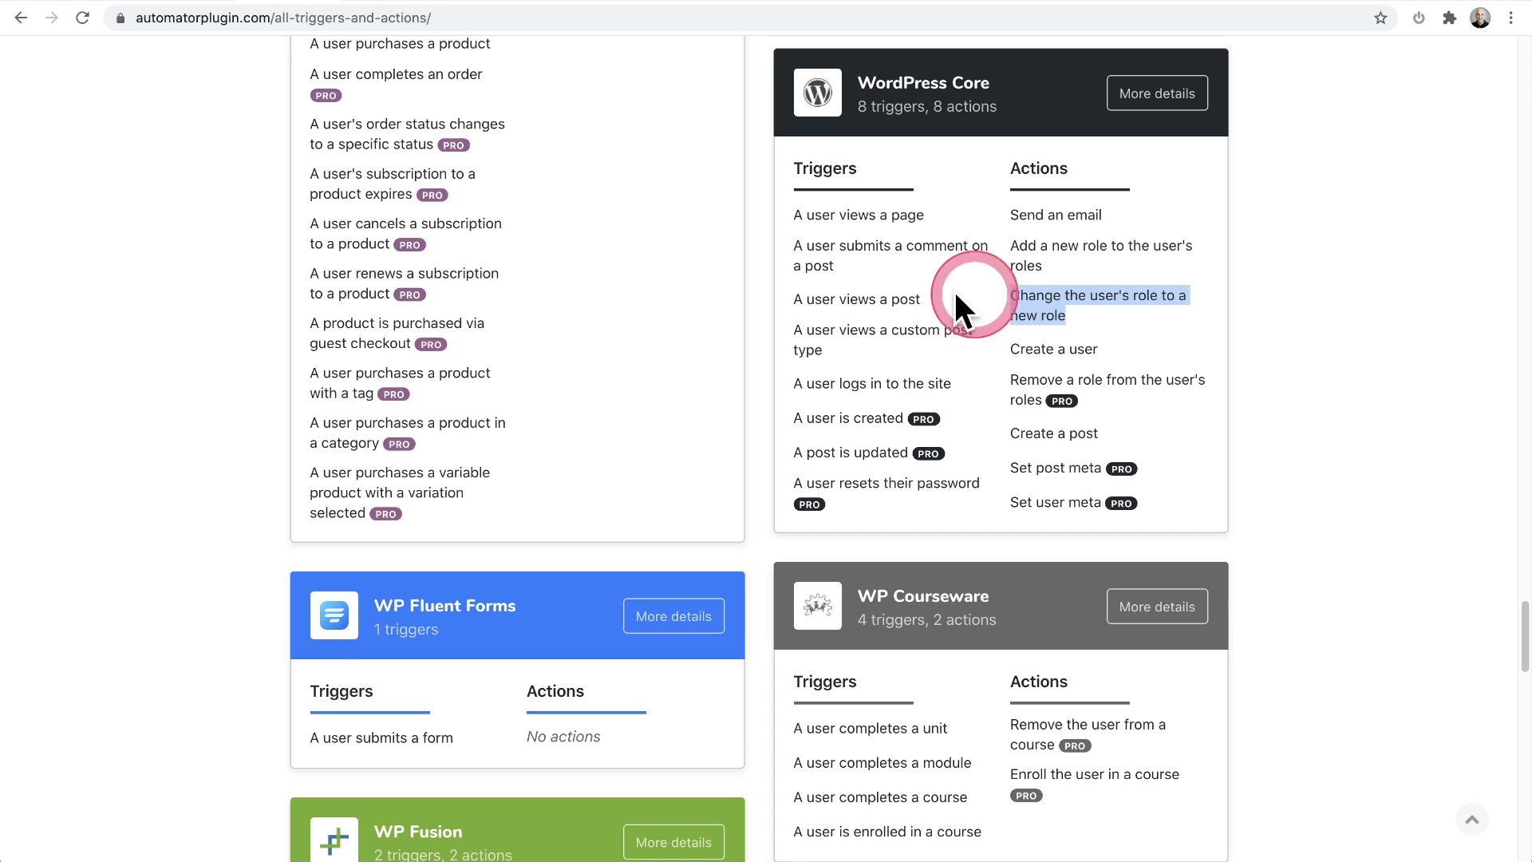
pyautogui.moveTo(1117, 216); pyautogui.dragTo(1017, 213)
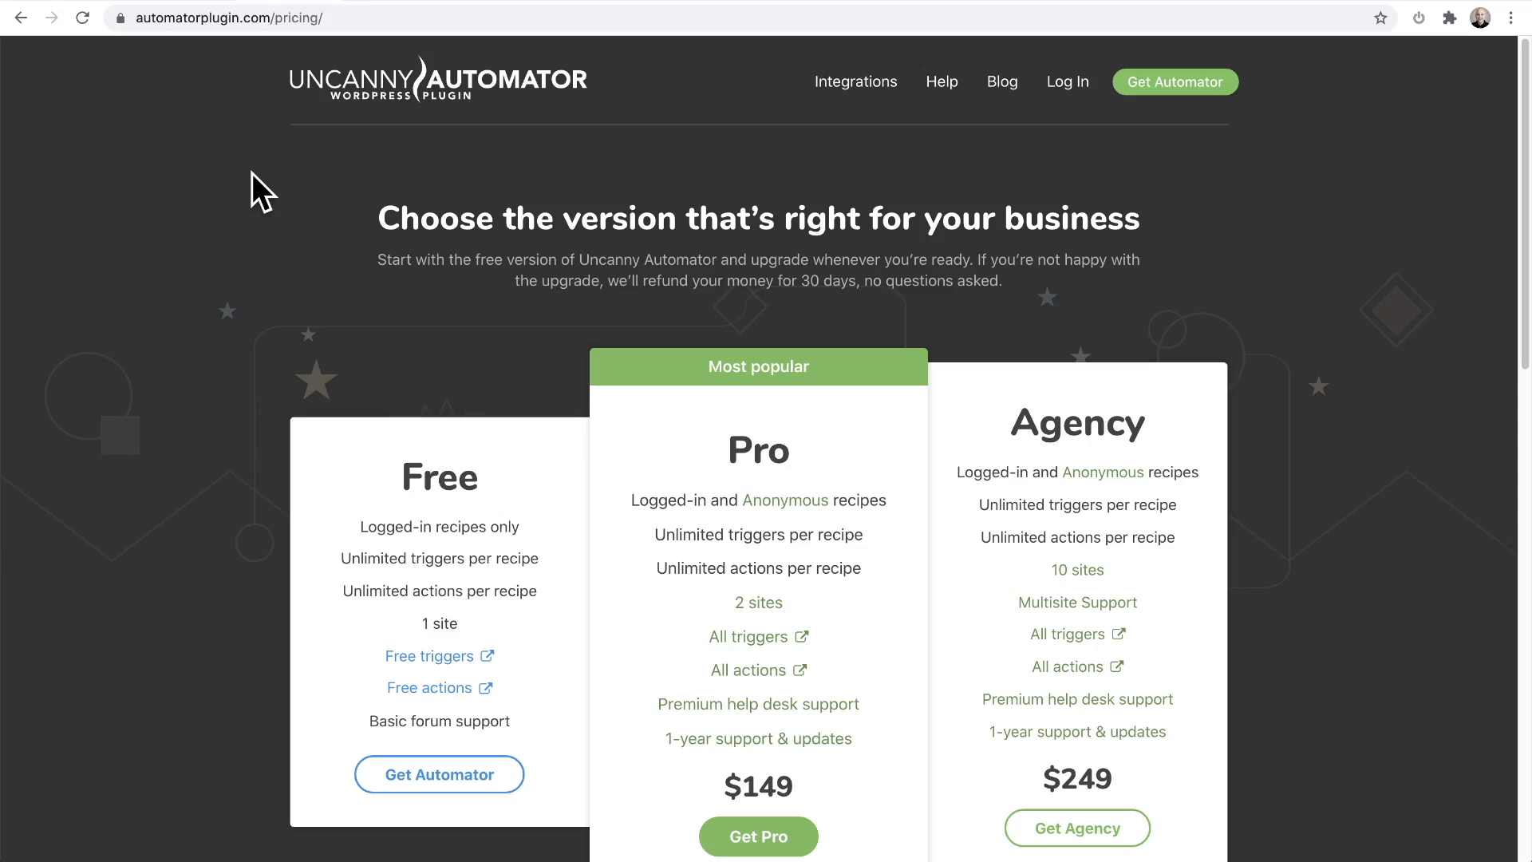
# - Compare the Free, Pro and Agency plans on the Uncanny Automator pricing page, checking the Pro plan's price
pyautogui.scroll(-2, 252, 174)
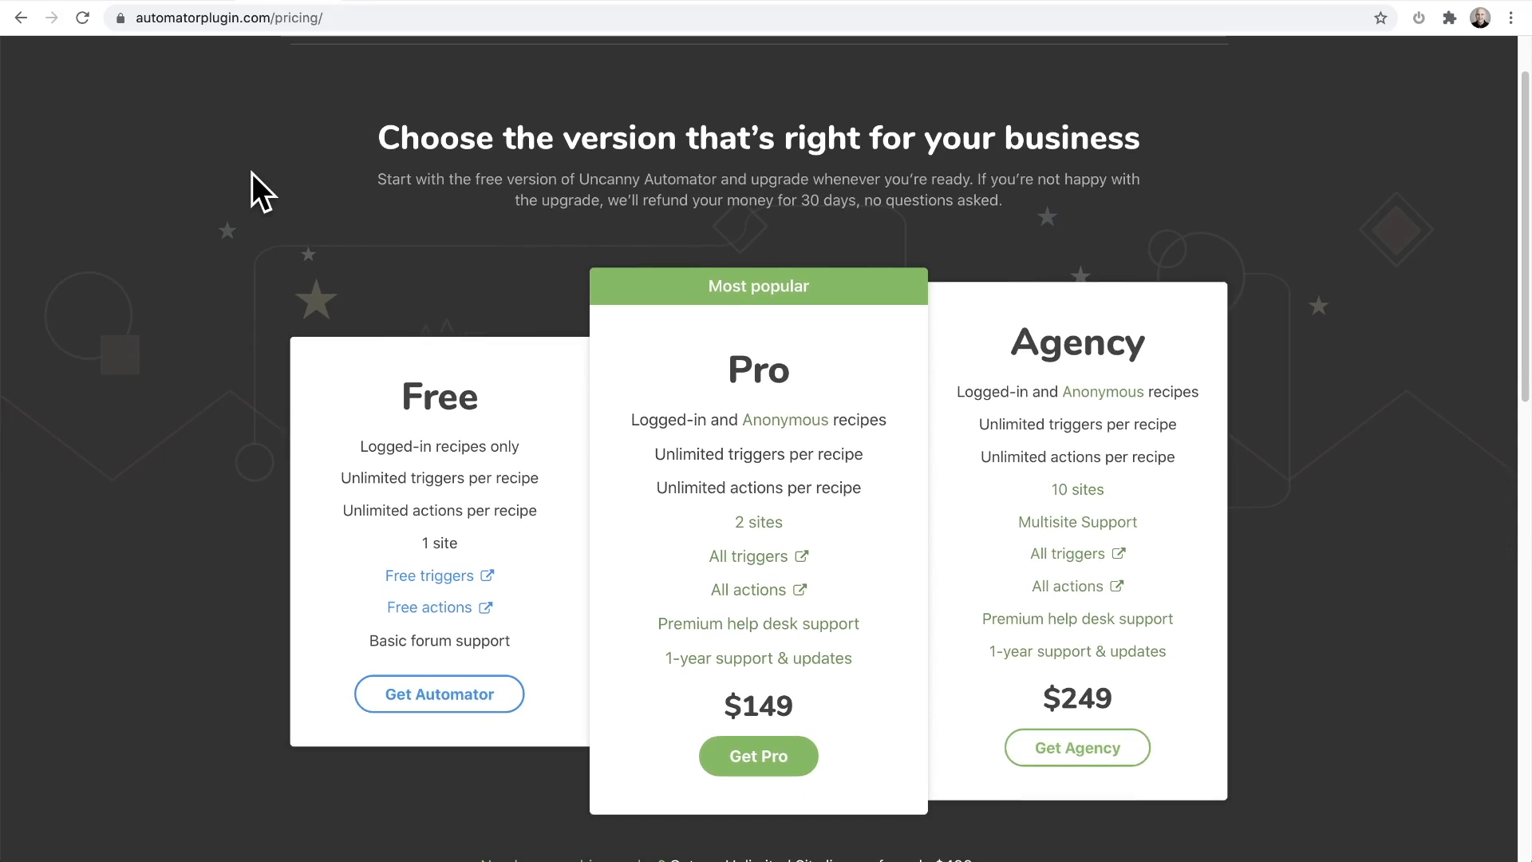
pyautogui.click(653, 269)
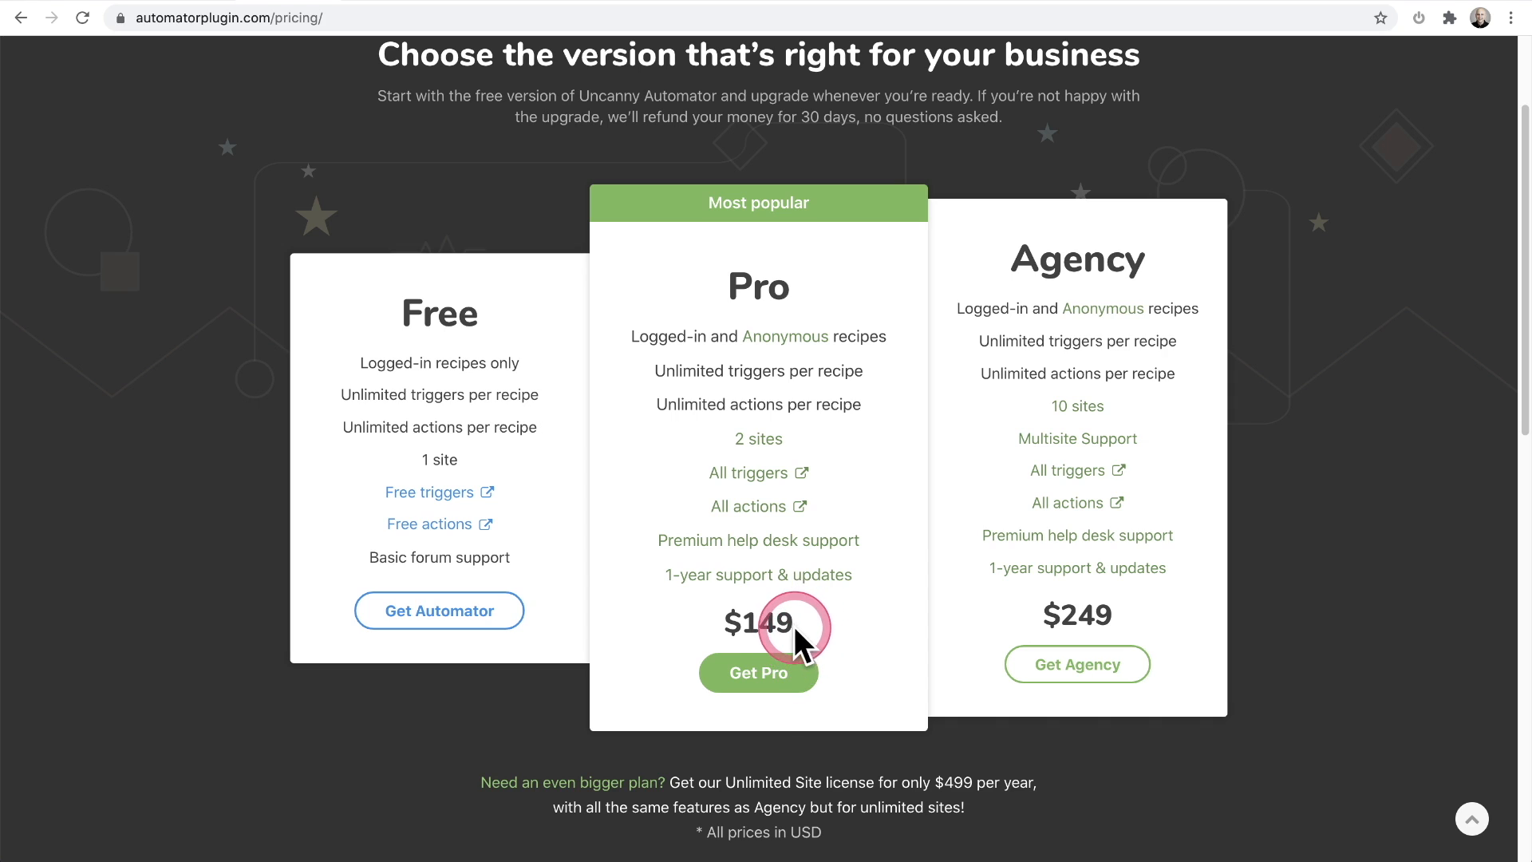
pyautogui.moveTo(794, 626); pyautogui.dragTo(716, 624)
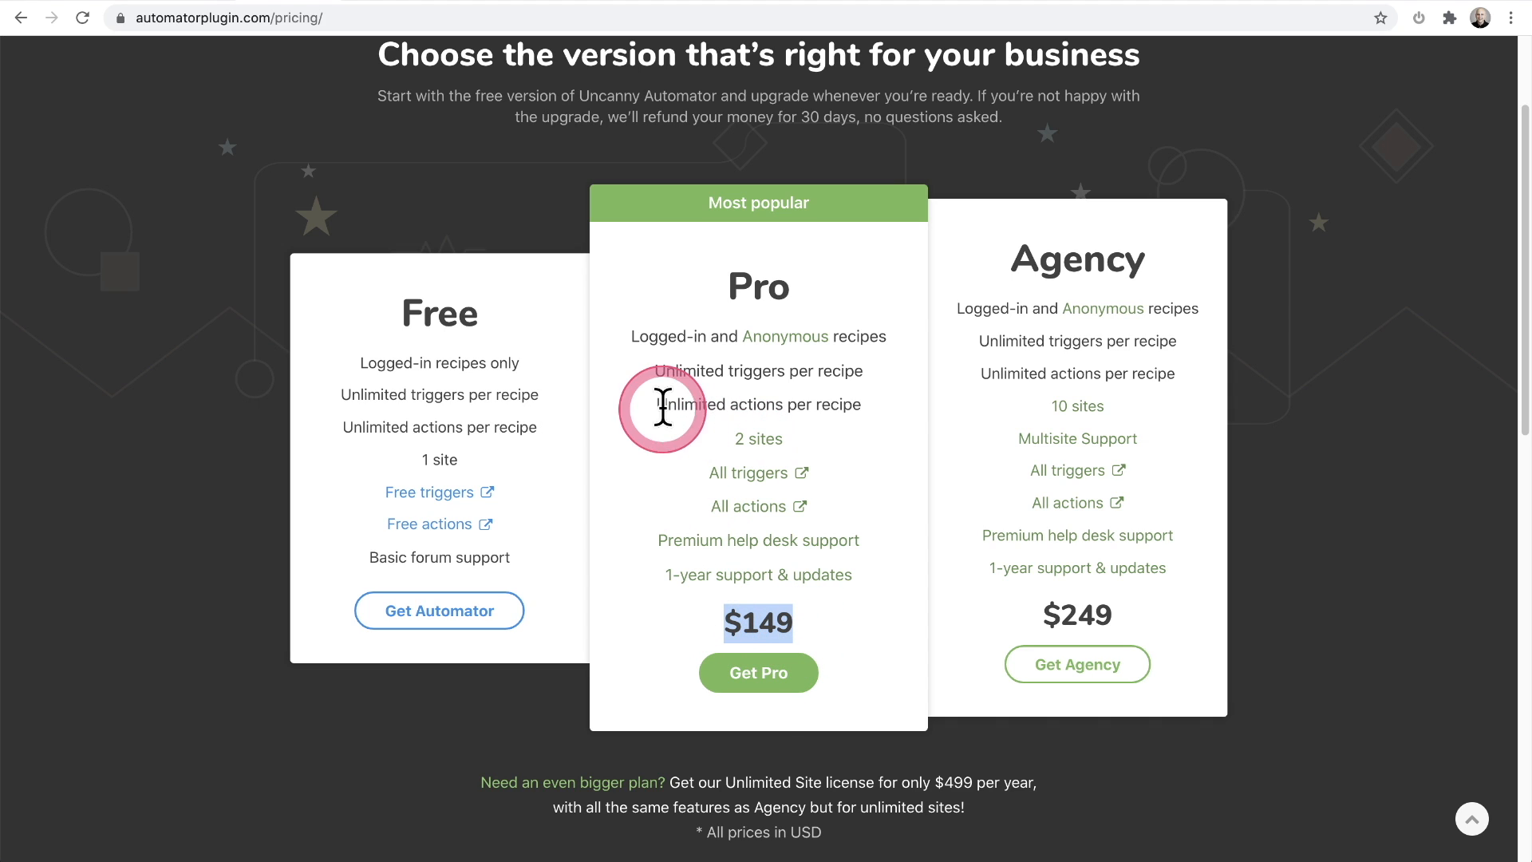
pyautogui.click(653, 264)
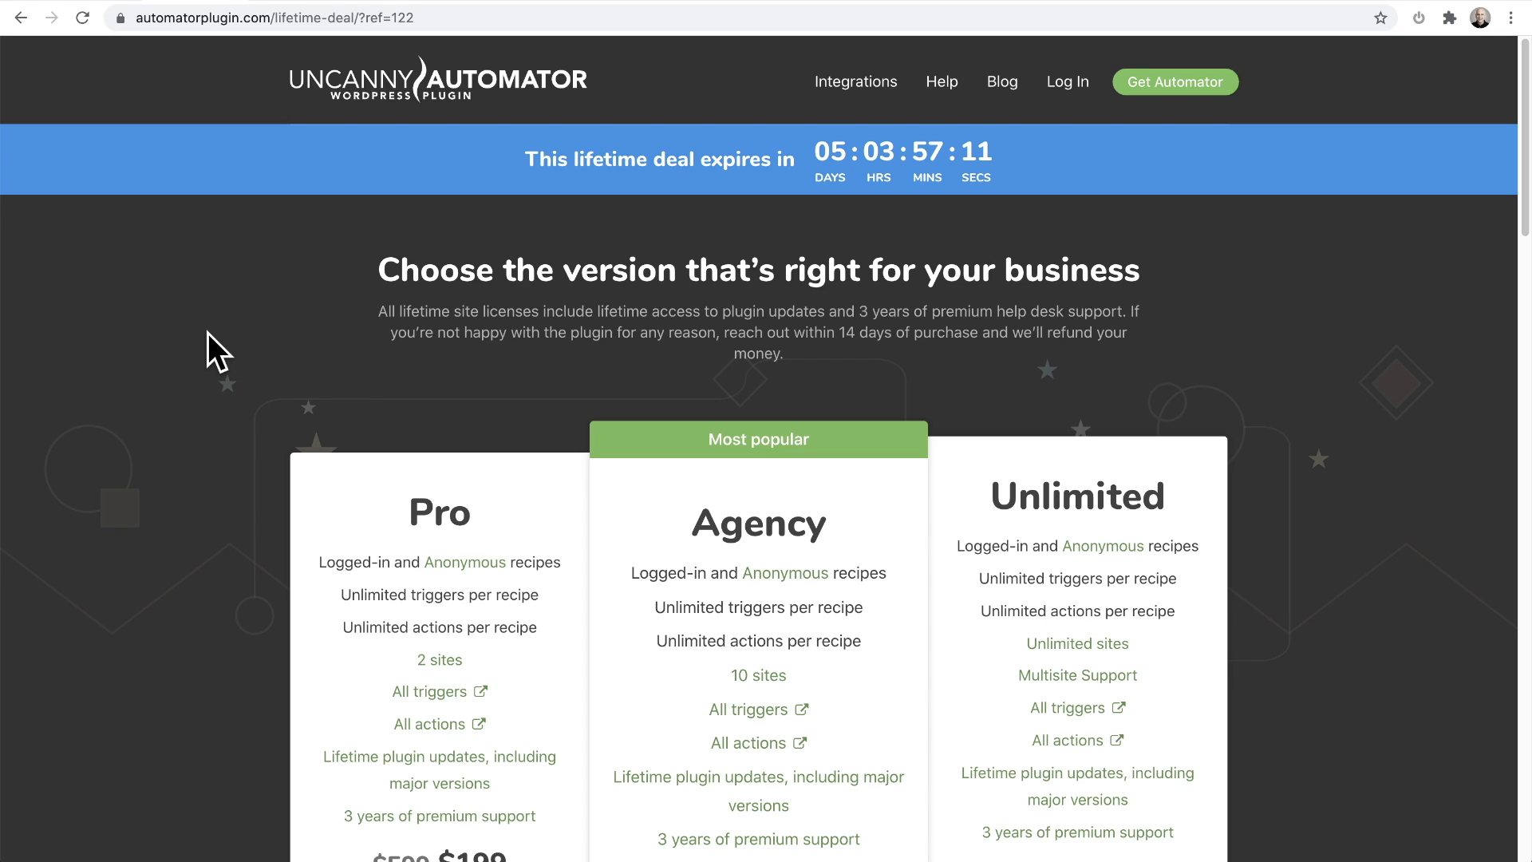
# - Review the Uncanny Automator lifetime deal page, including the Pro license price, the FAQ and the 3 month roadmap
pyautogui.scroll(-3, 207, 333)
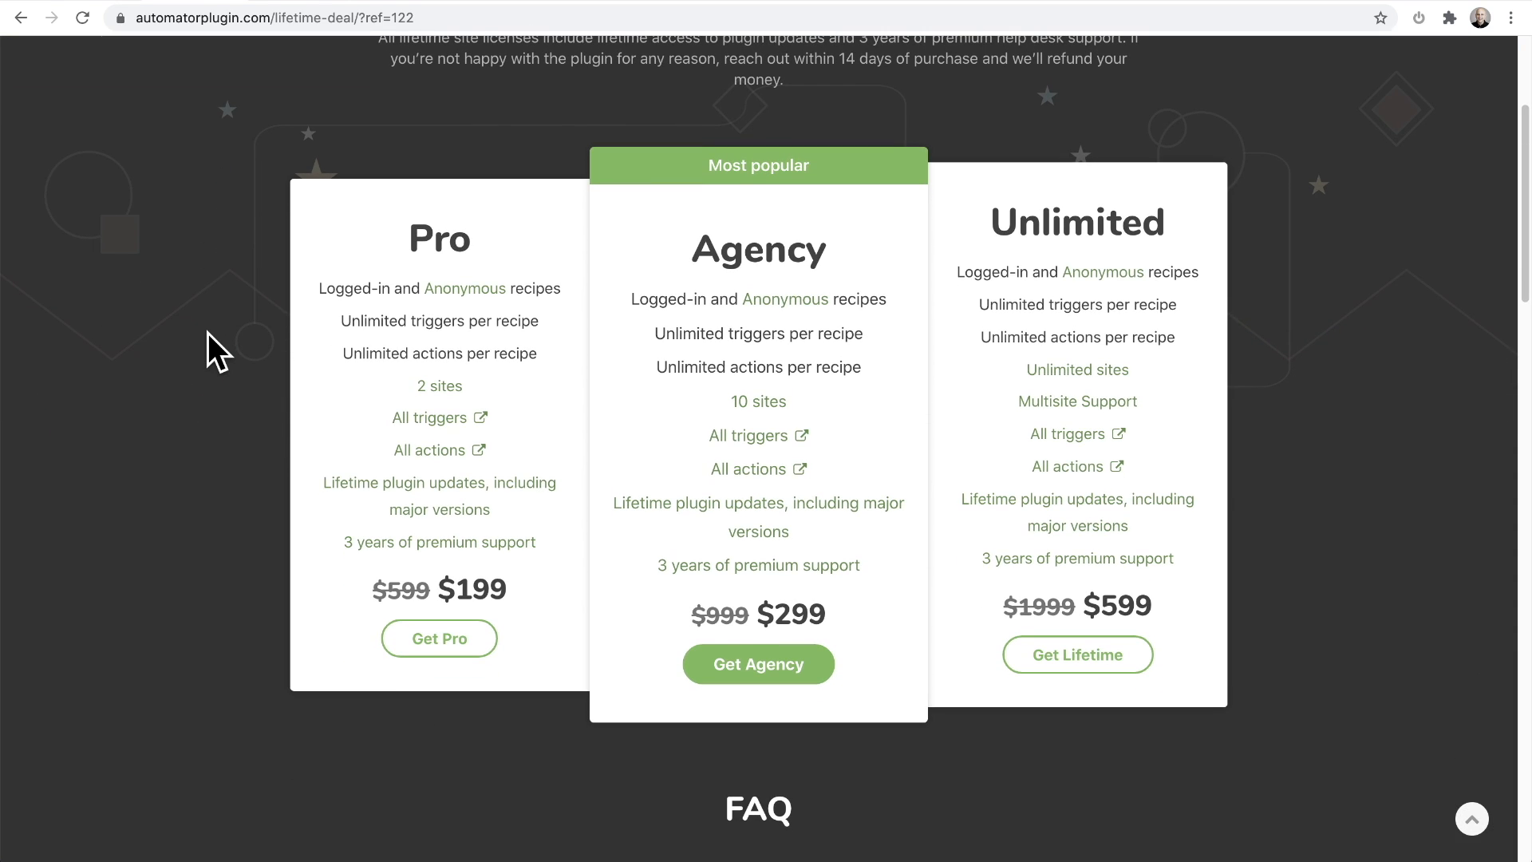
pyautogui.click(241, 461)
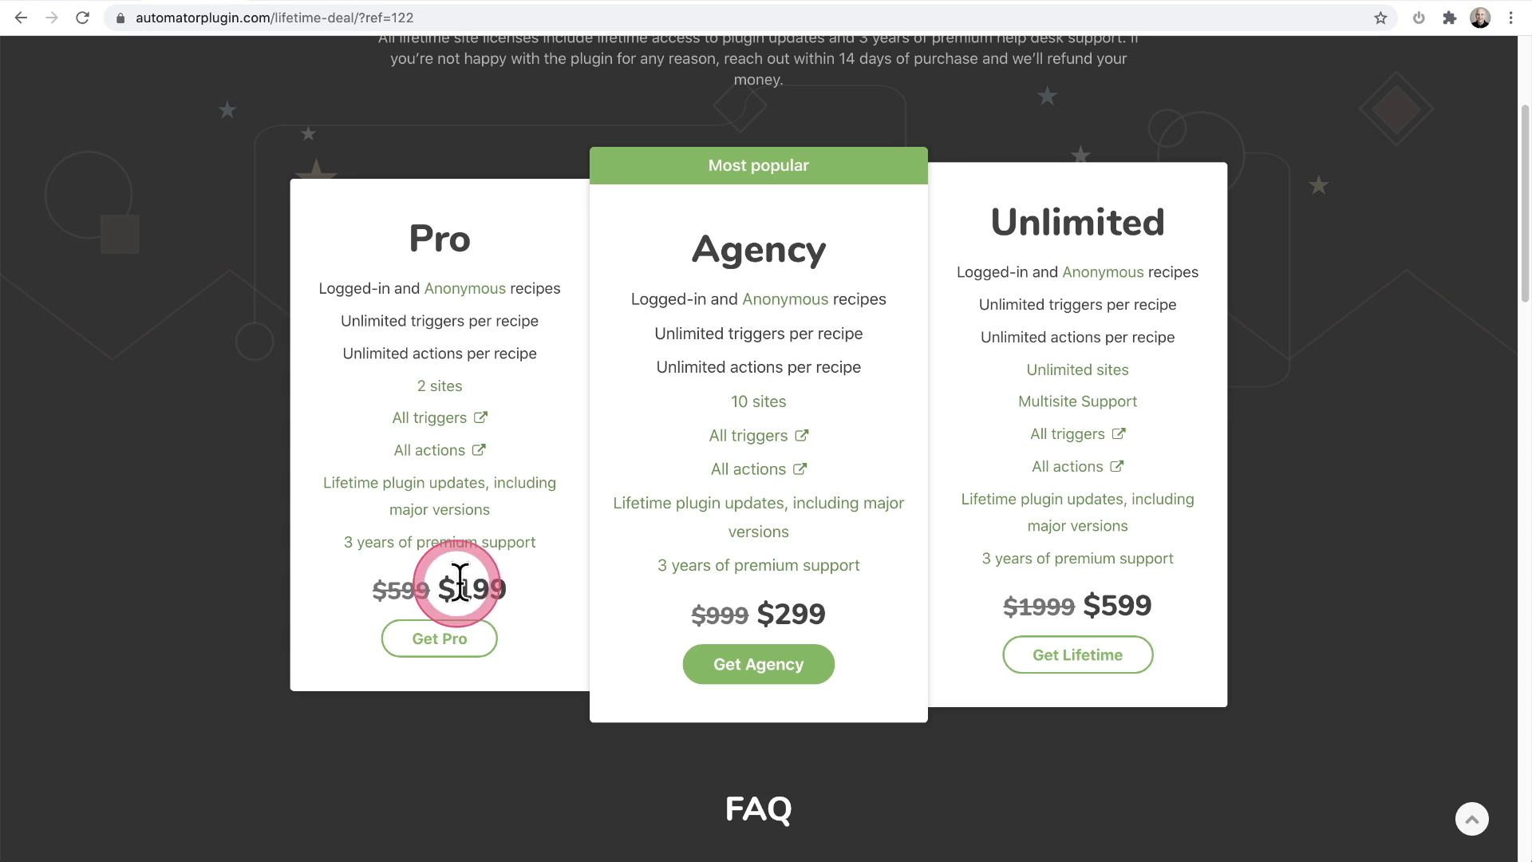
pyautogui.moveTo(501, 591); pyautogui.dragTo(348, 592)
pyautogui.click(243, 563)
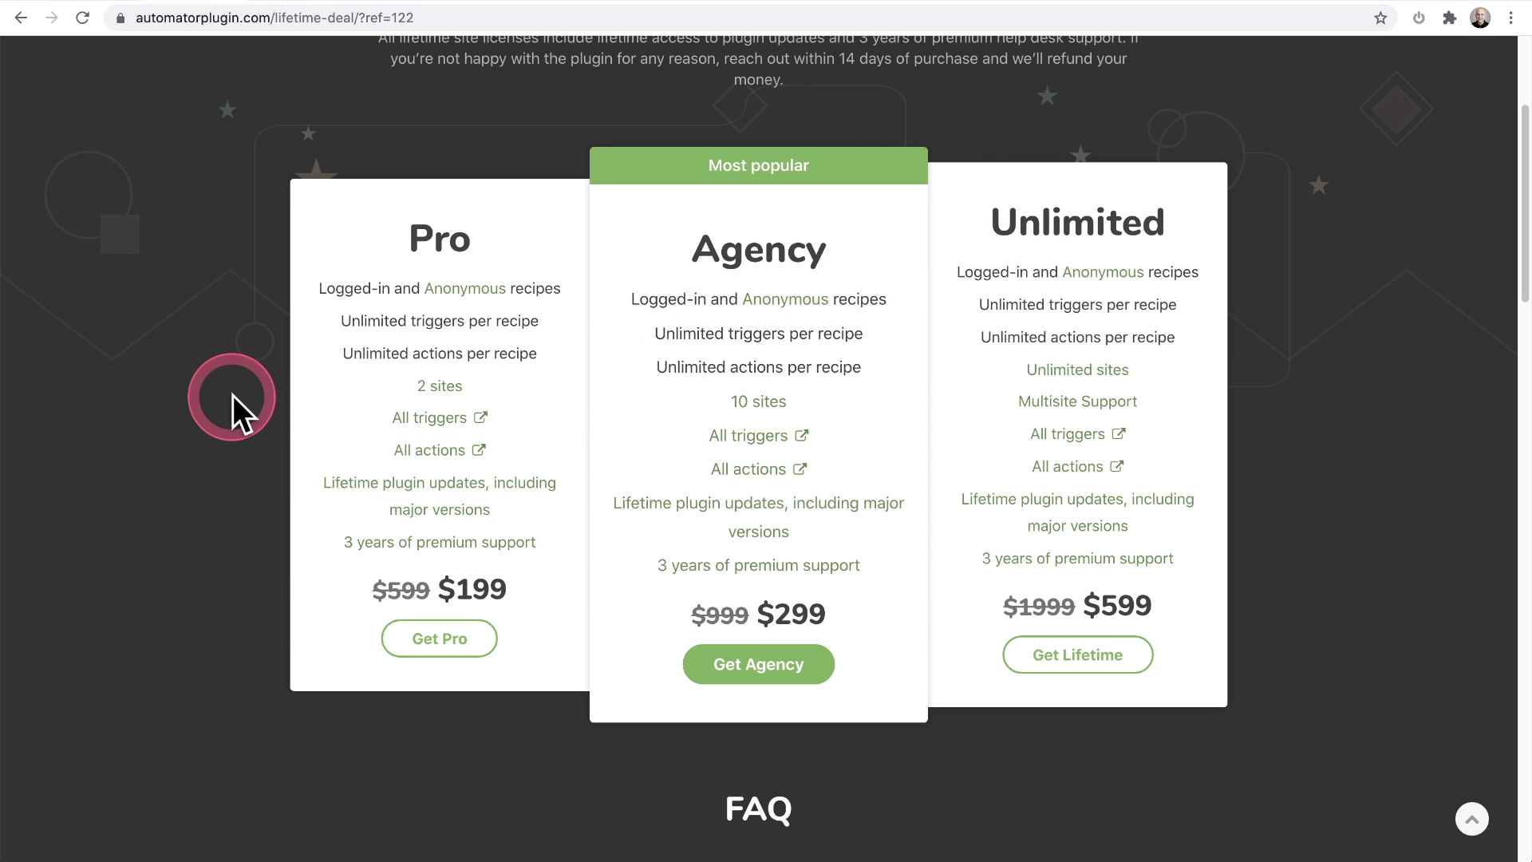
pyautogui.scroll(-10, 233, 395)
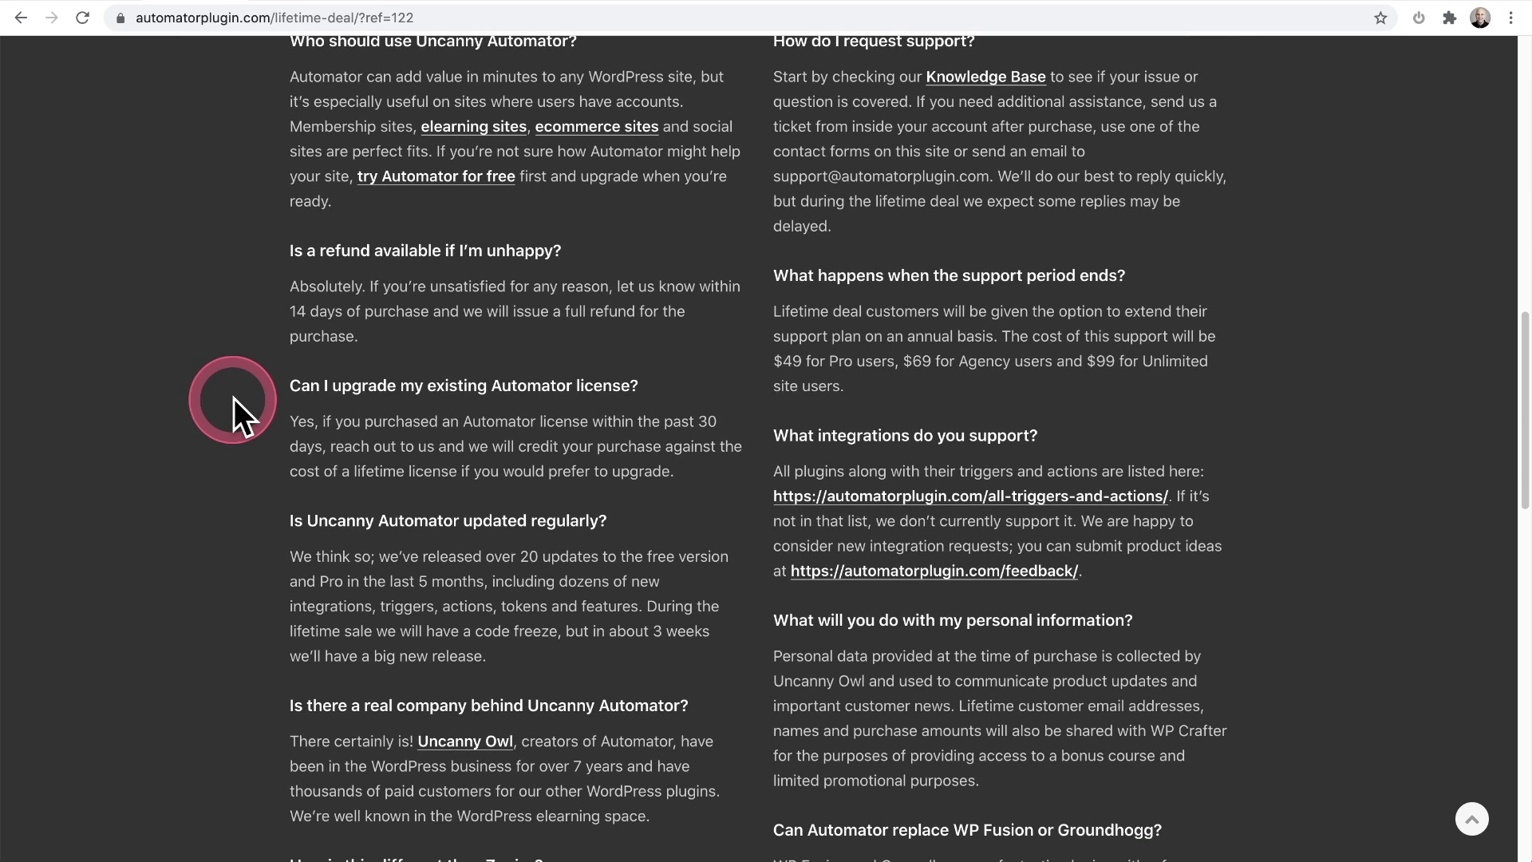
pyautogui.scroll(-7, 233, 399)
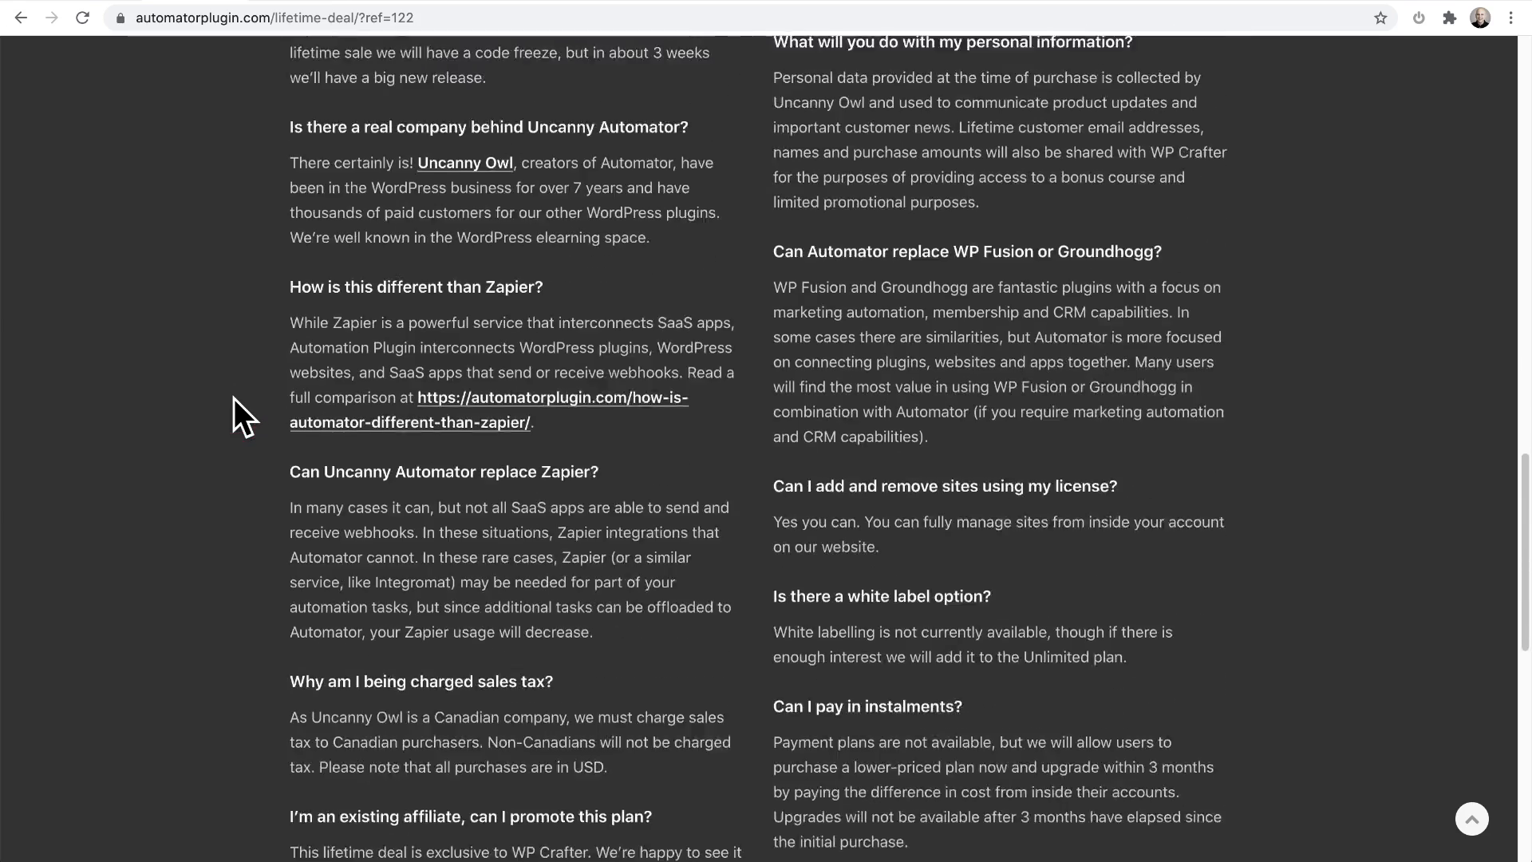
pyautogui.scroll(-7, 233, 399)
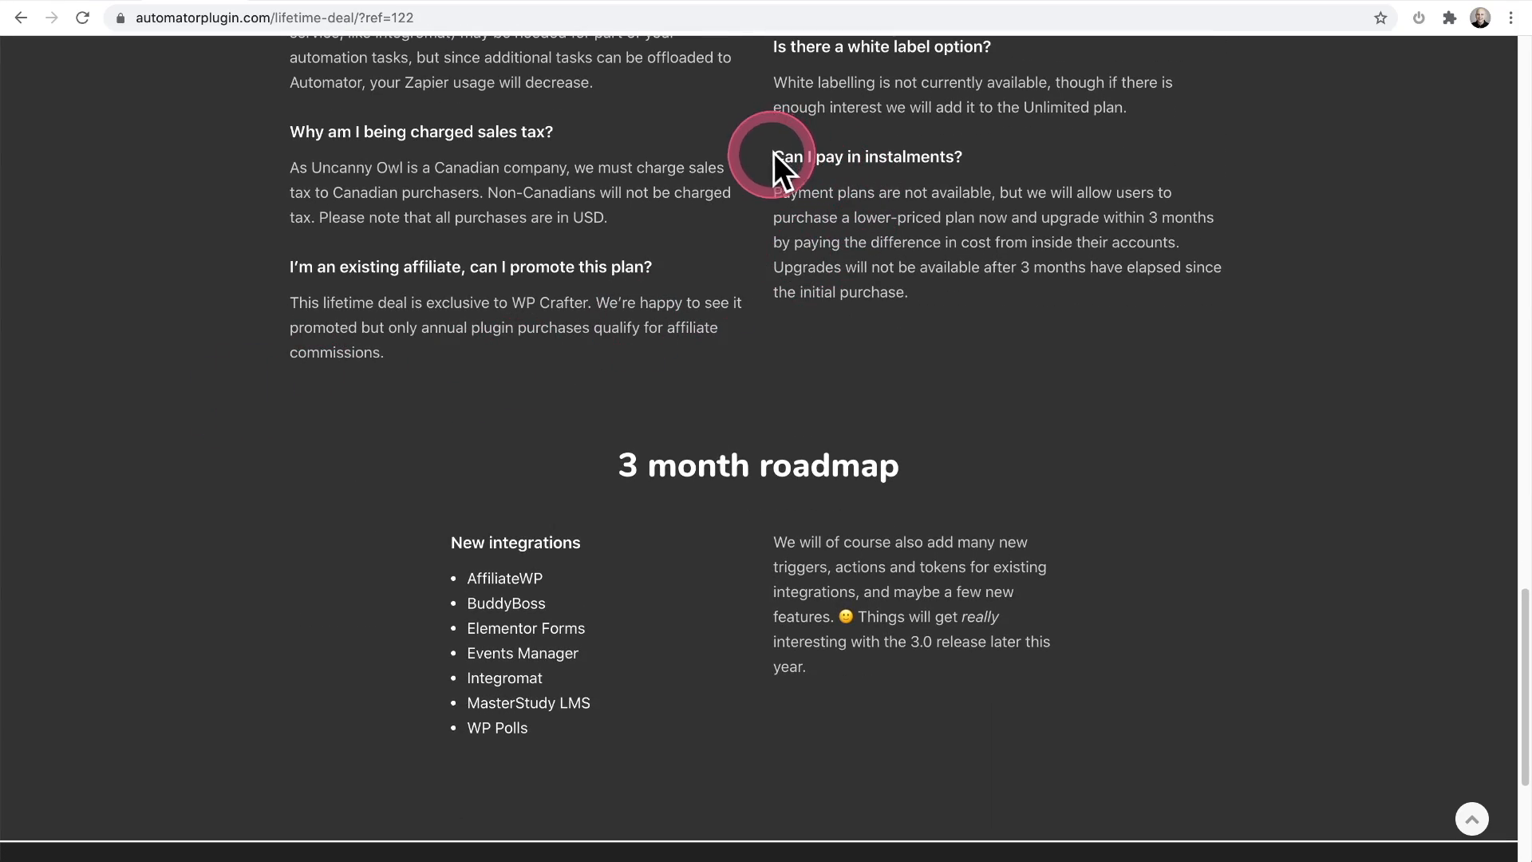
# - Read the FAQ answer about paying in instalments and compare the Pro, Agency and Unlimited lifetime plans on the deal page
pyautogui.moveTo(774, 153); pyautogui.dragTo(974, 157)
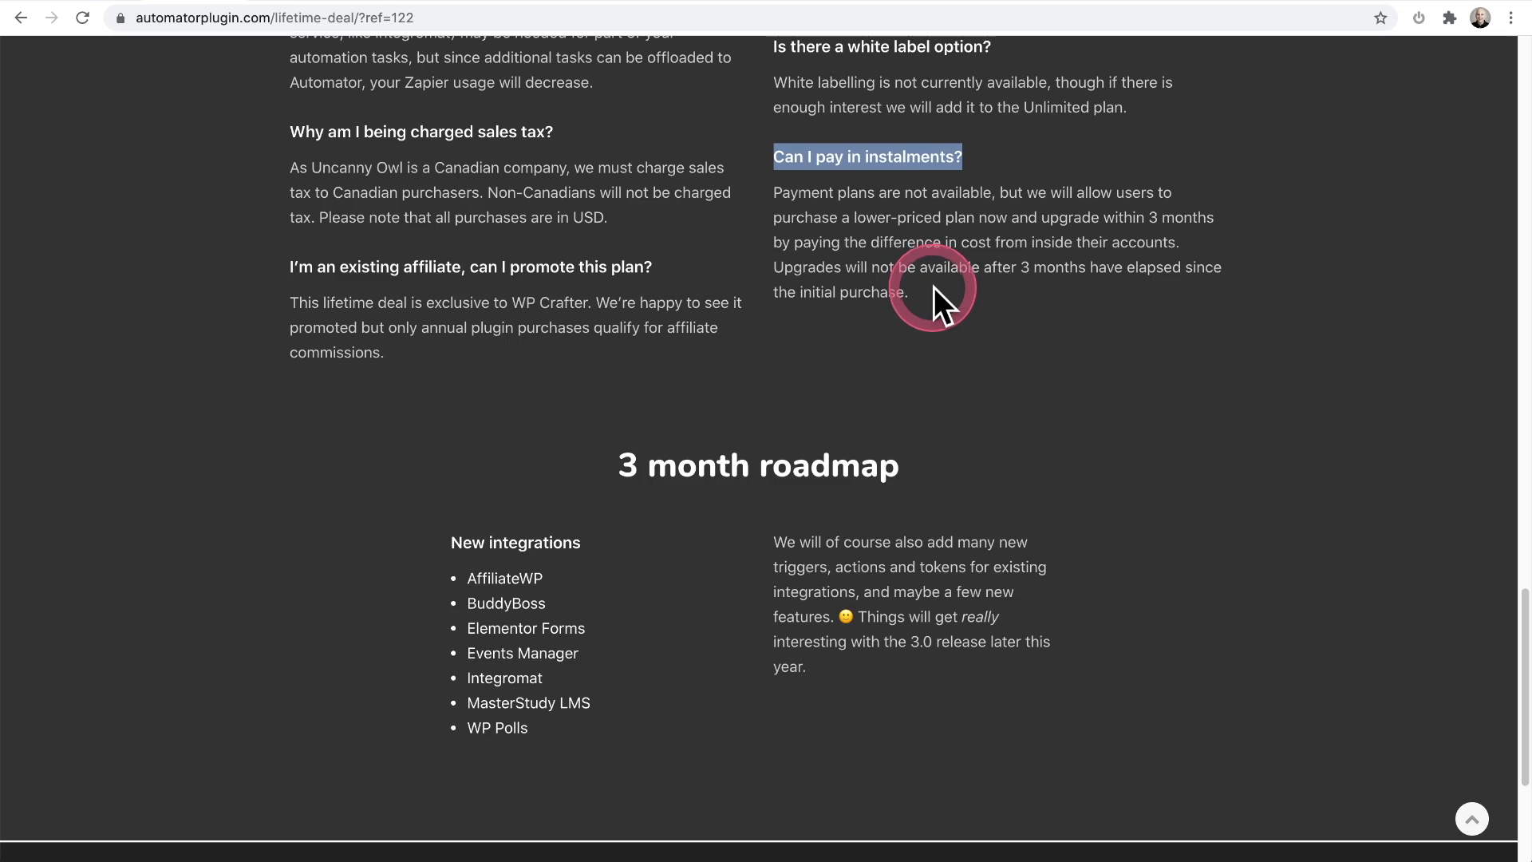
pyautogui.moveTo(930, 290); pyautogui.dragTo(773, 190)
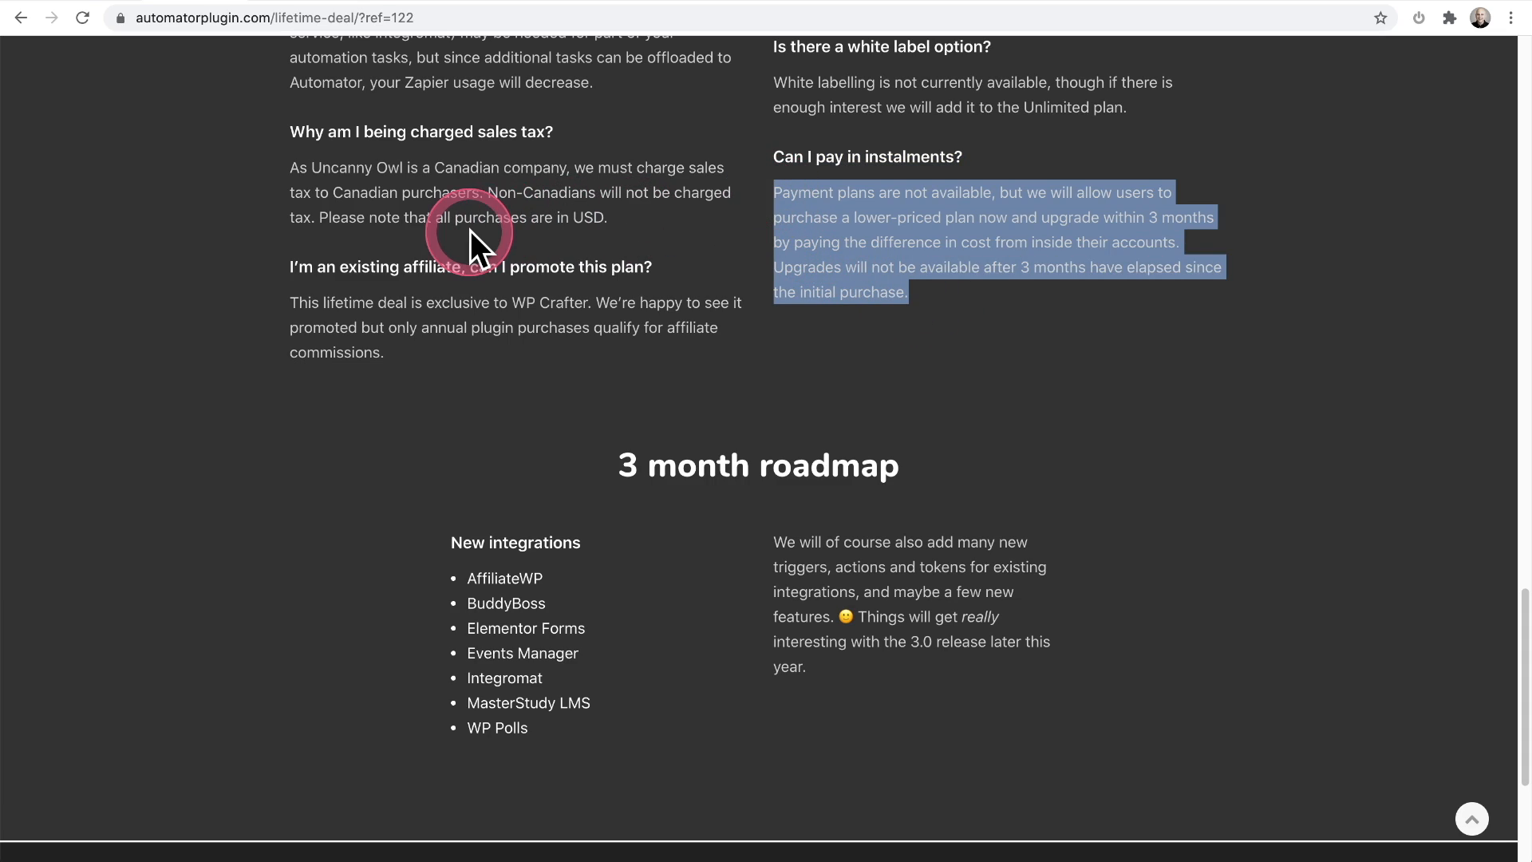
pyautogui.scroll(15, 471, 230)
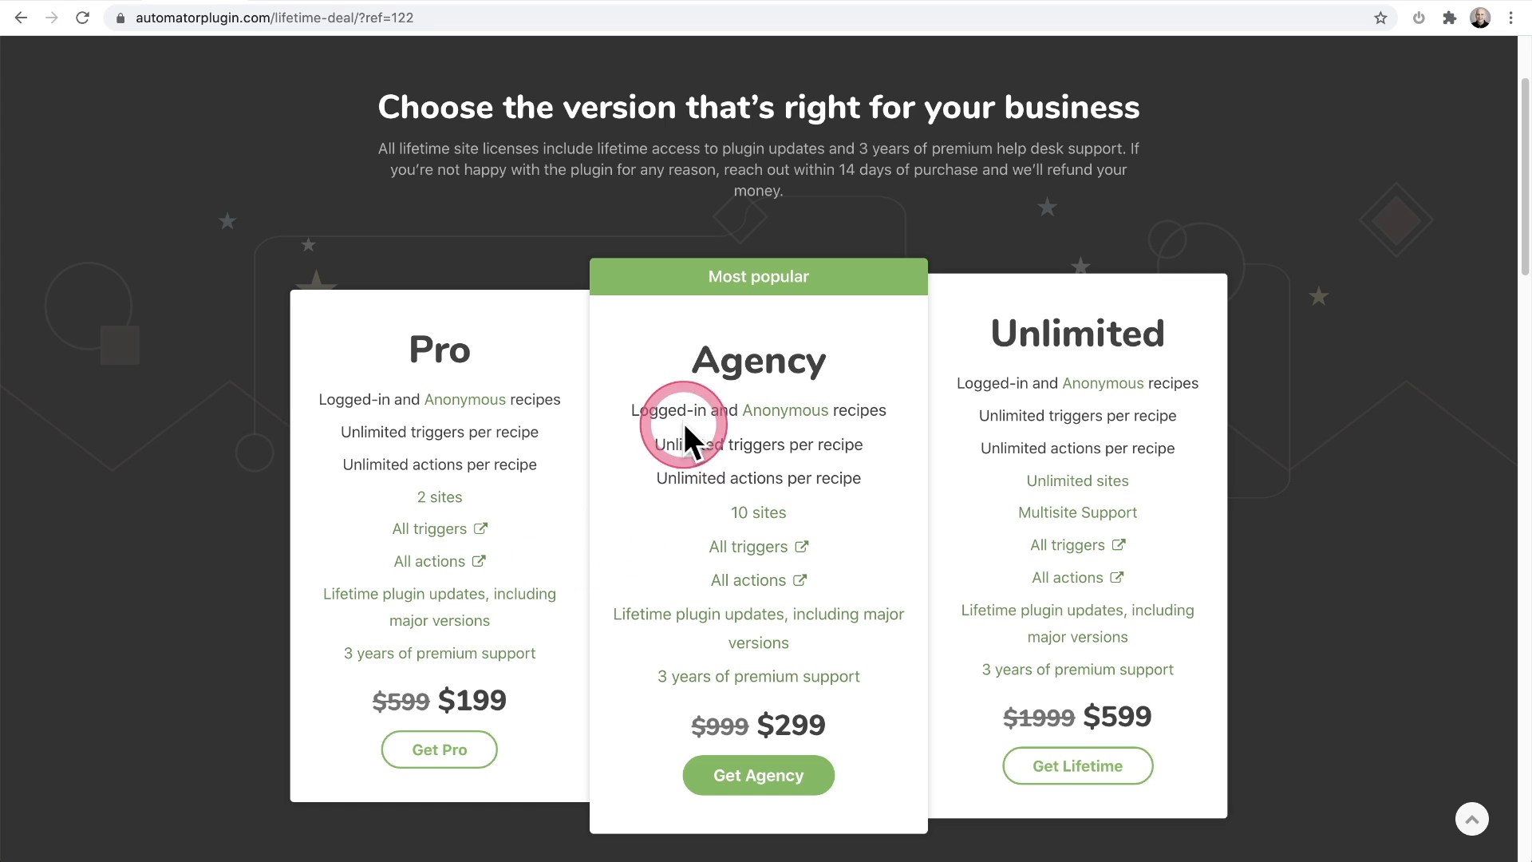
pyautogui.scroll(3, 586, 443)
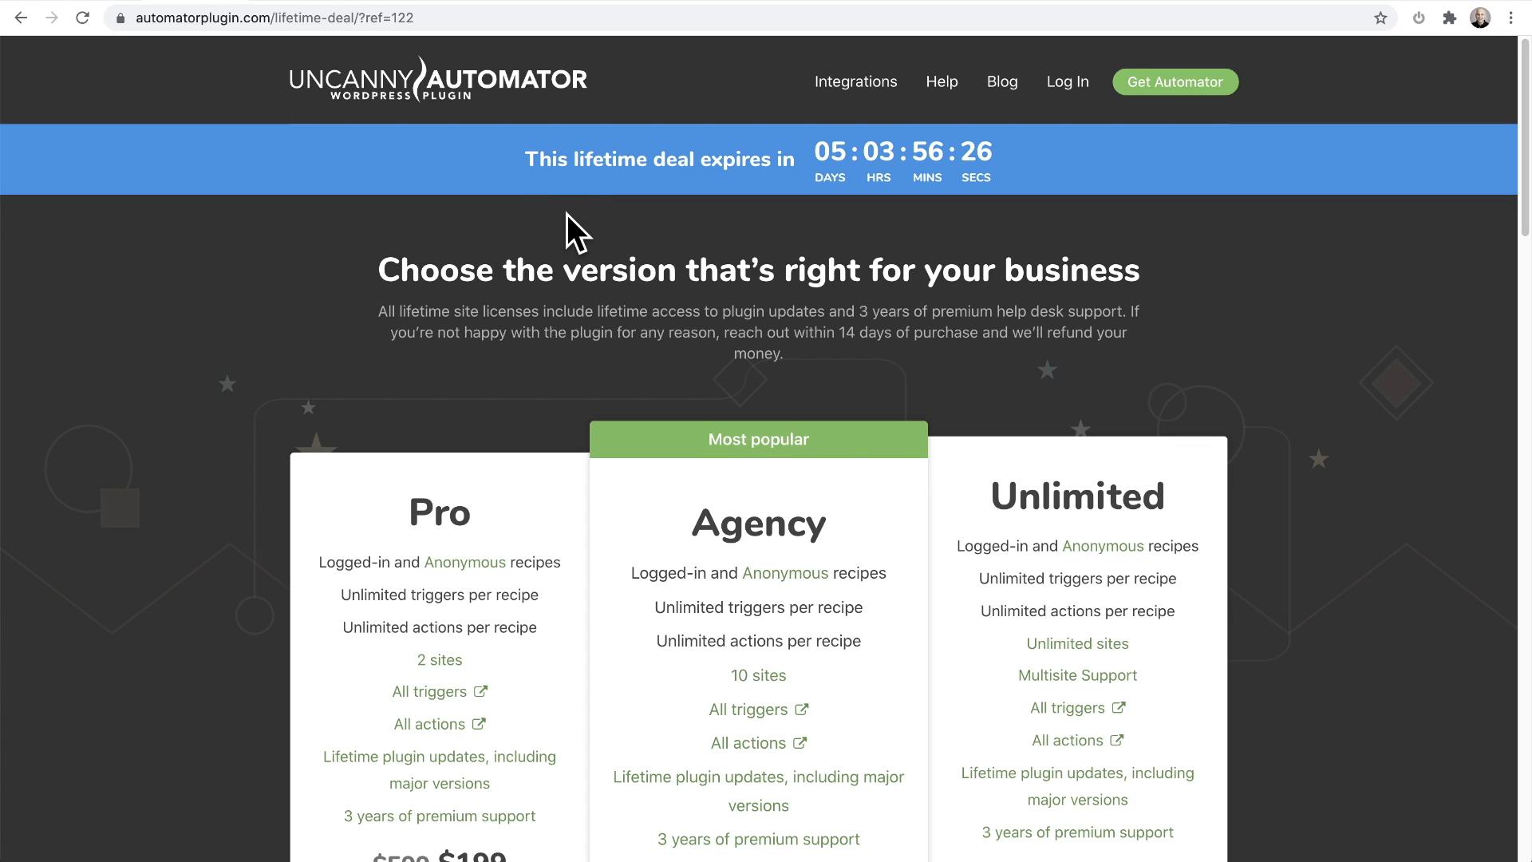
pyautogui.scroll(-3, 567, 214)
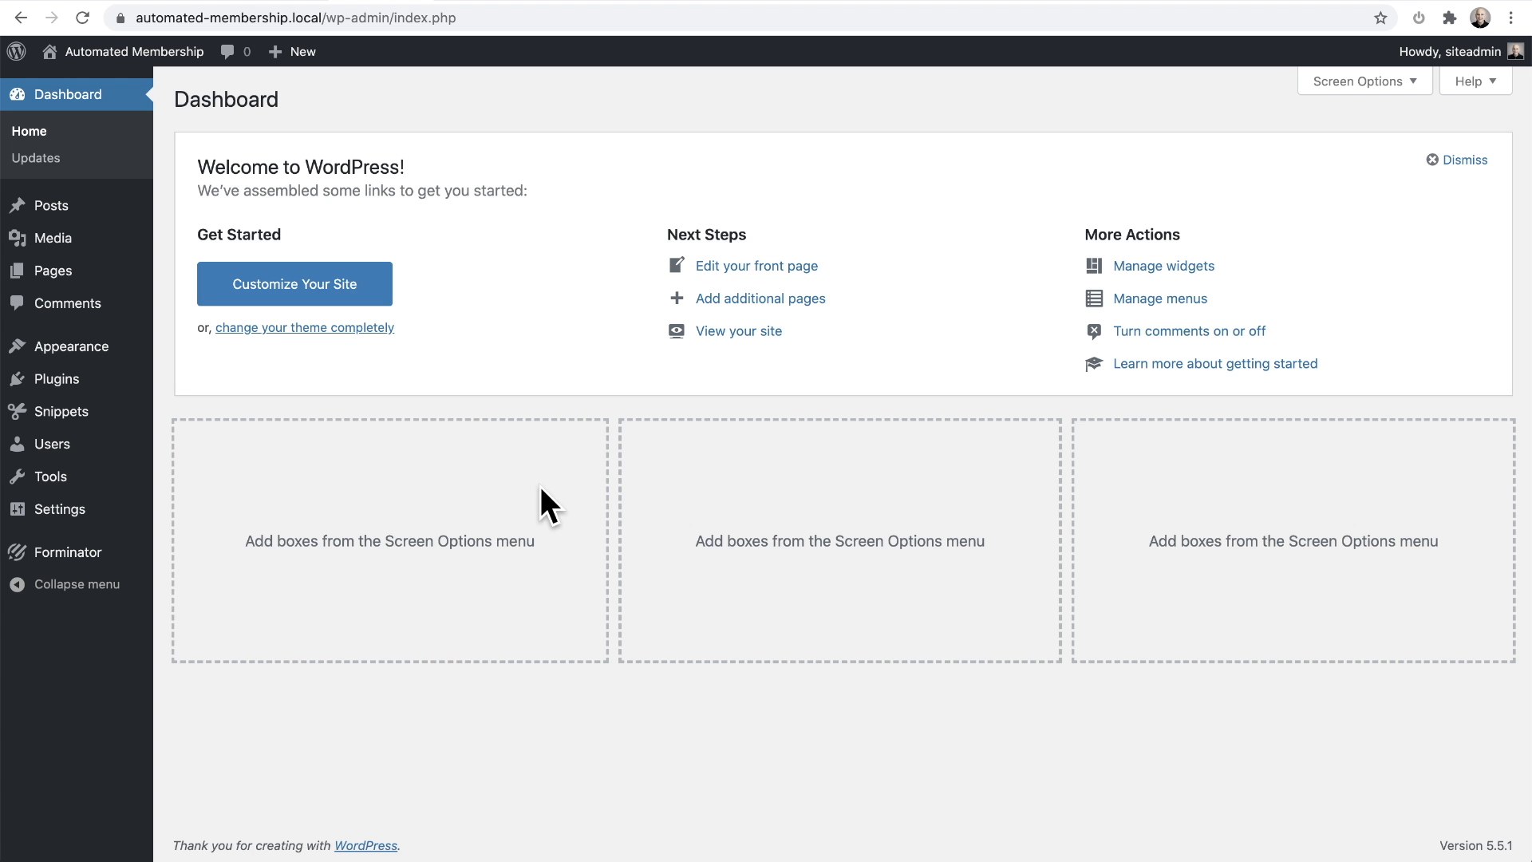
# - Find the Uncanny Automator plugin in the WordPress plugin directory, install it and activate it on the membership site
pyautogui.click(243, 431)
pyautogui.moveTo(92, 392)
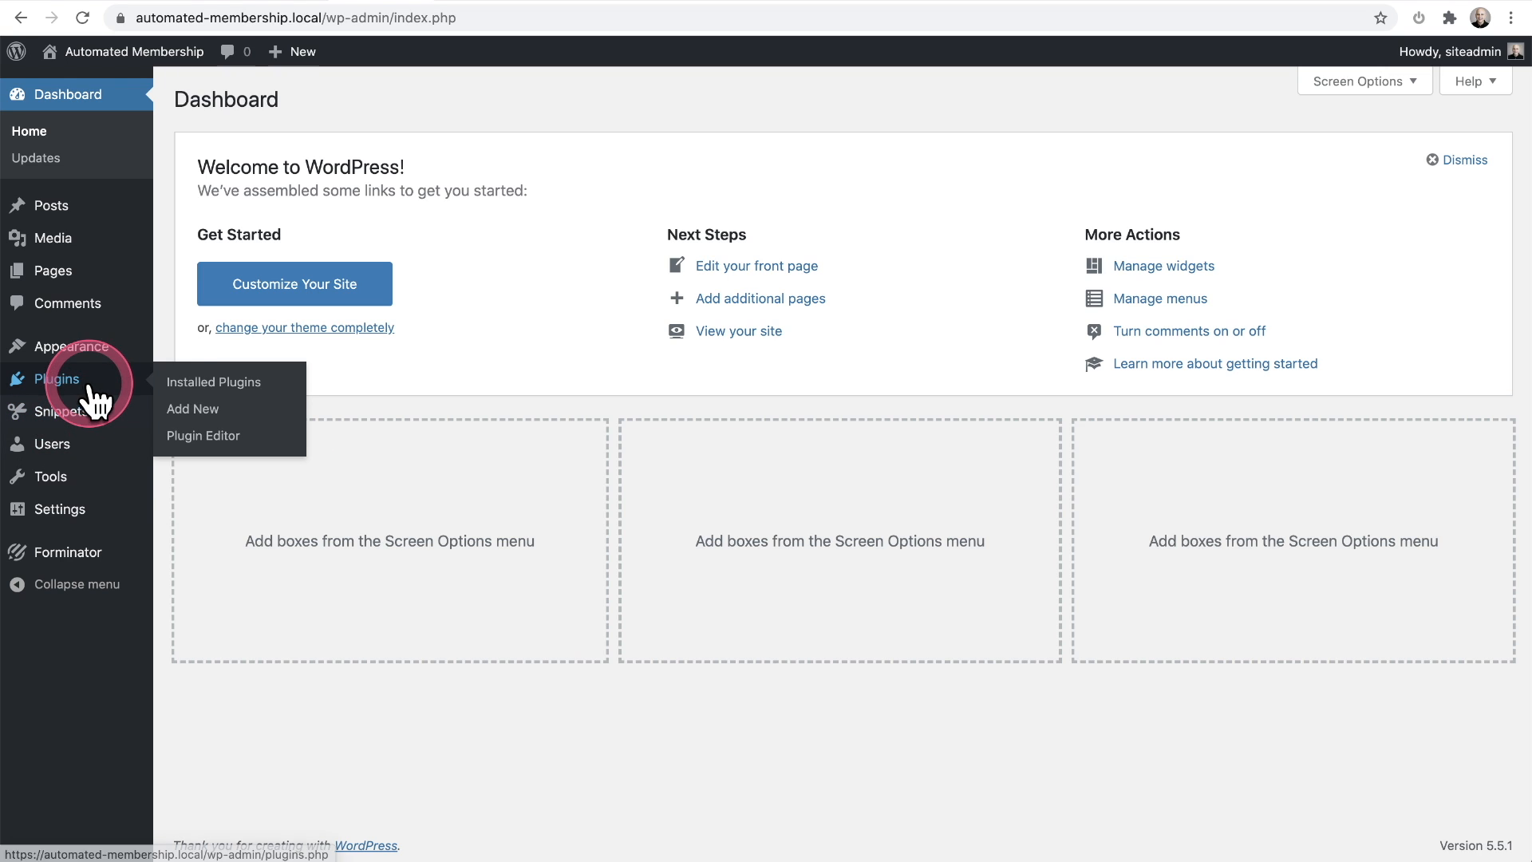
pyautogui.click(192, 409)
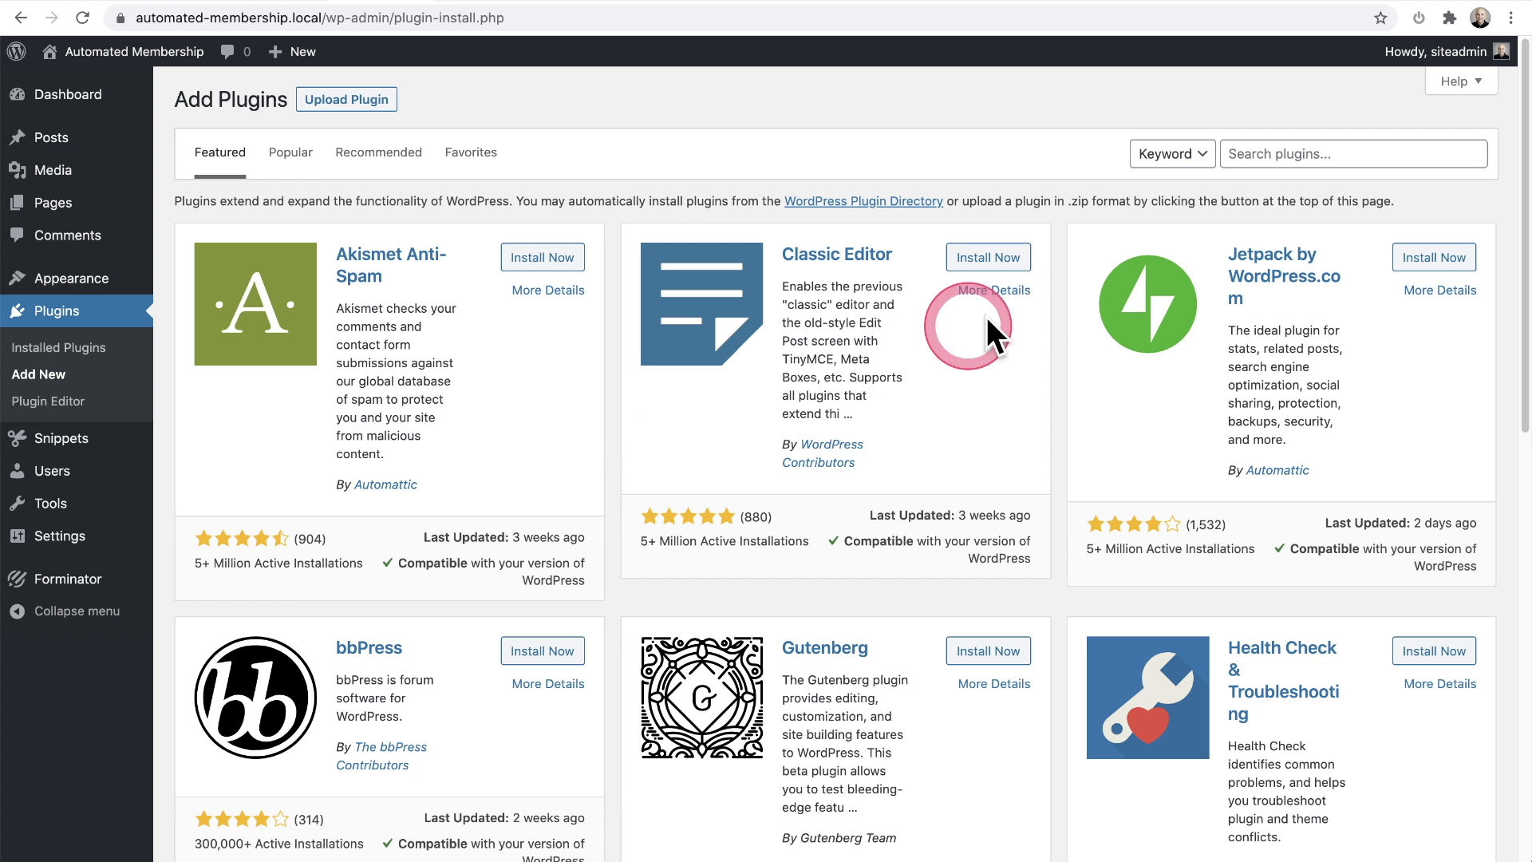
pyautogui.click(1288, 154)
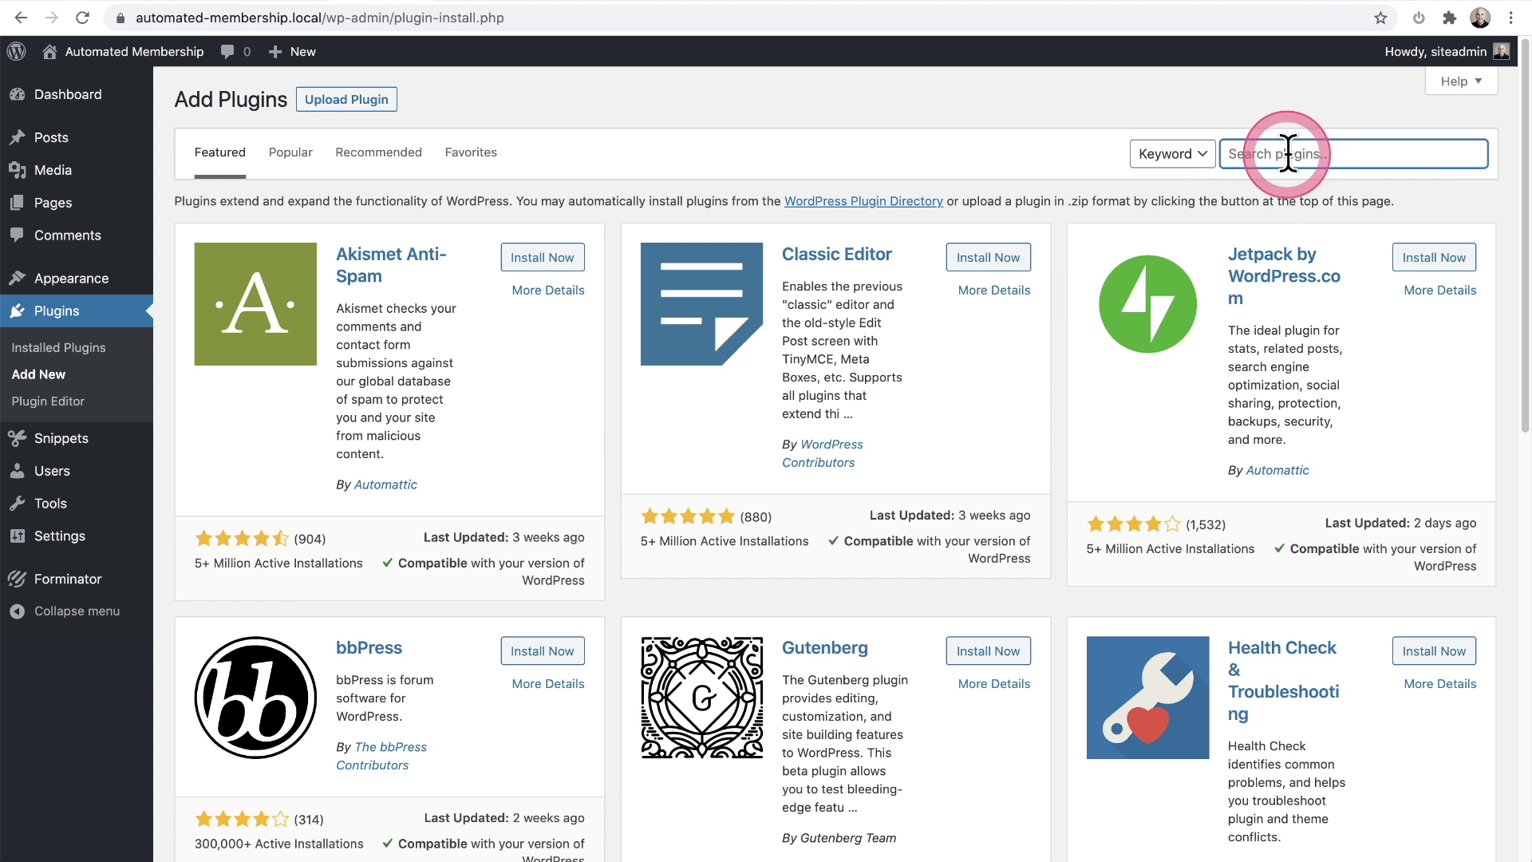
pyautogui.write('uncanny automator')
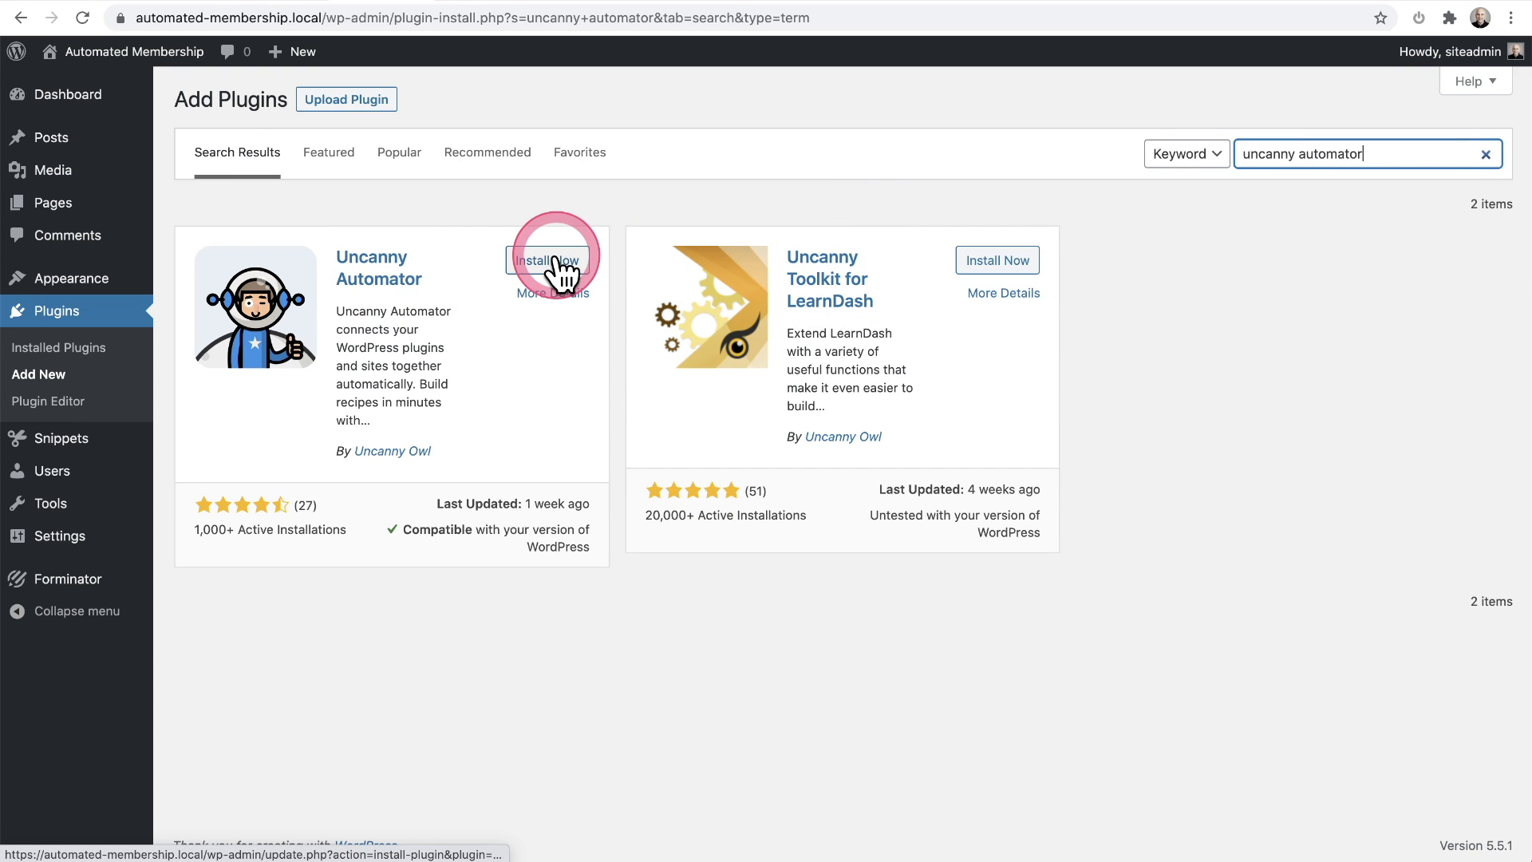
pyautogui.click(562, 269)
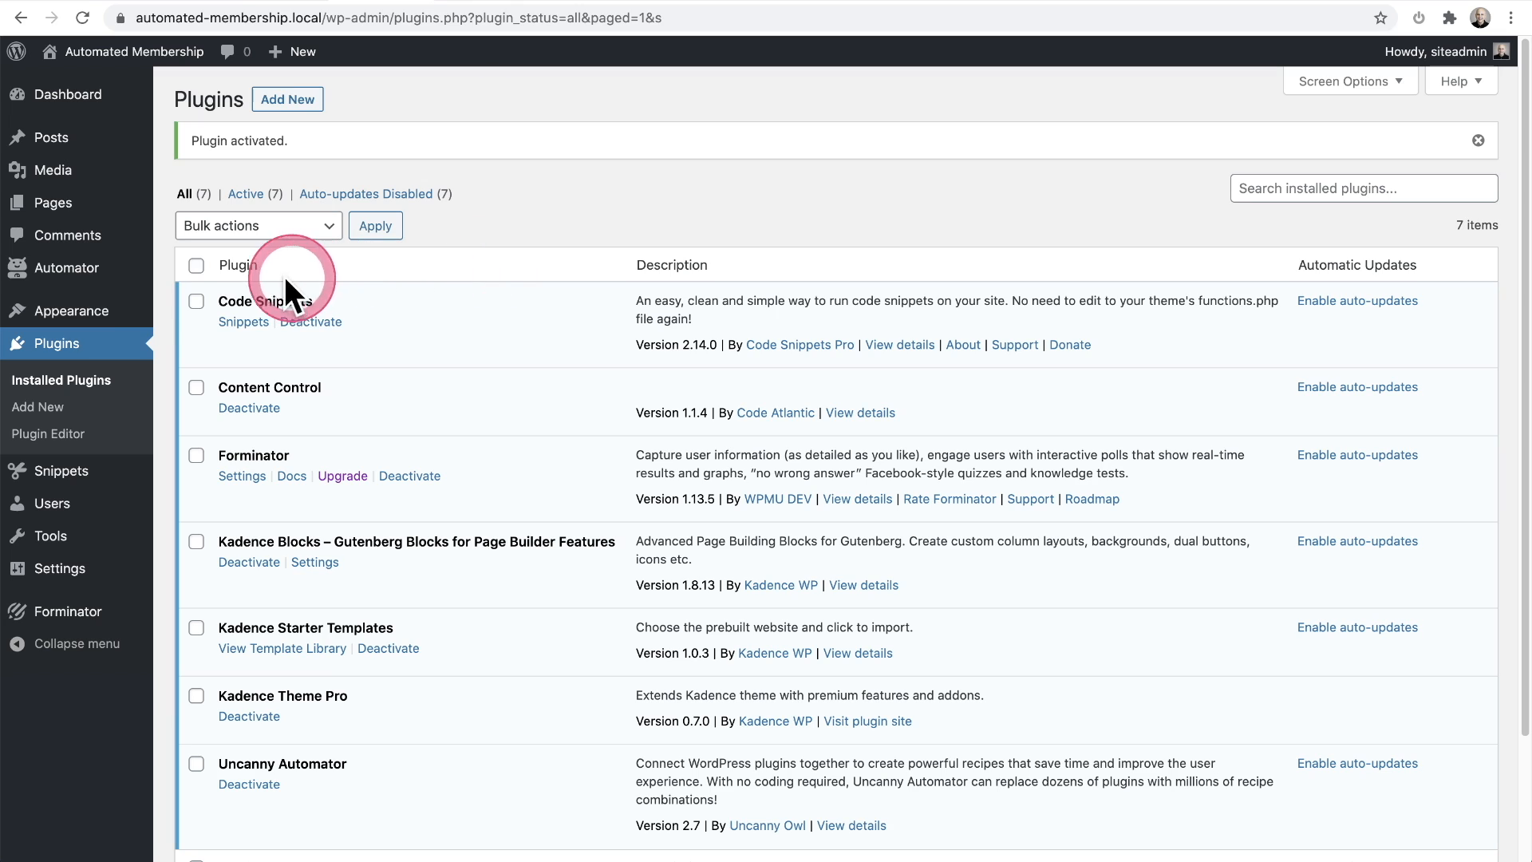
# - Create a new Automator recipe for logged-in users and title it "Gold Member"
pyautogui.click(64, 276)
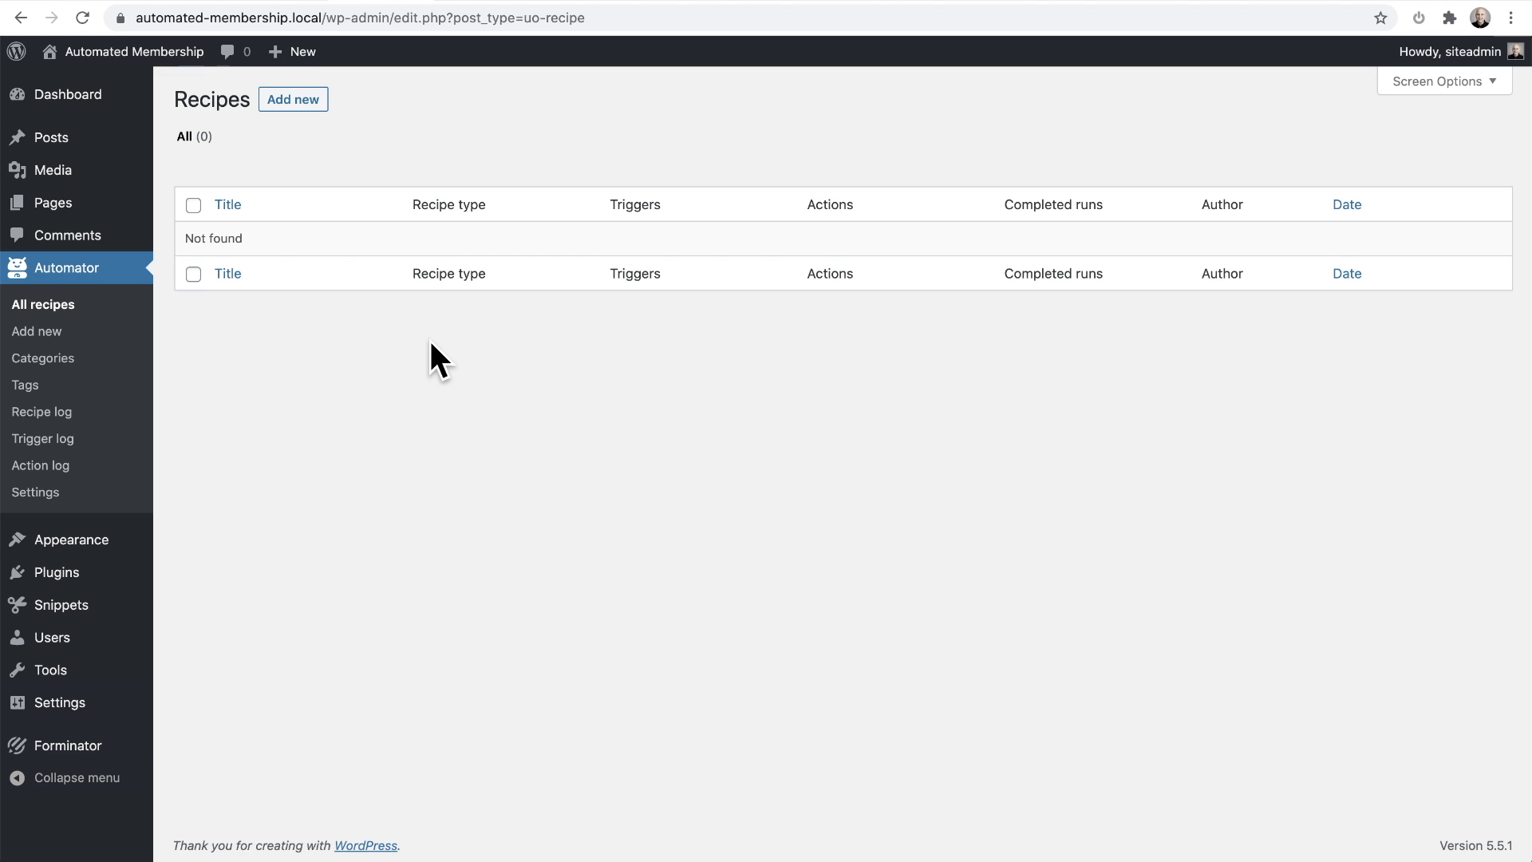
pyautogui.click(304, 104)
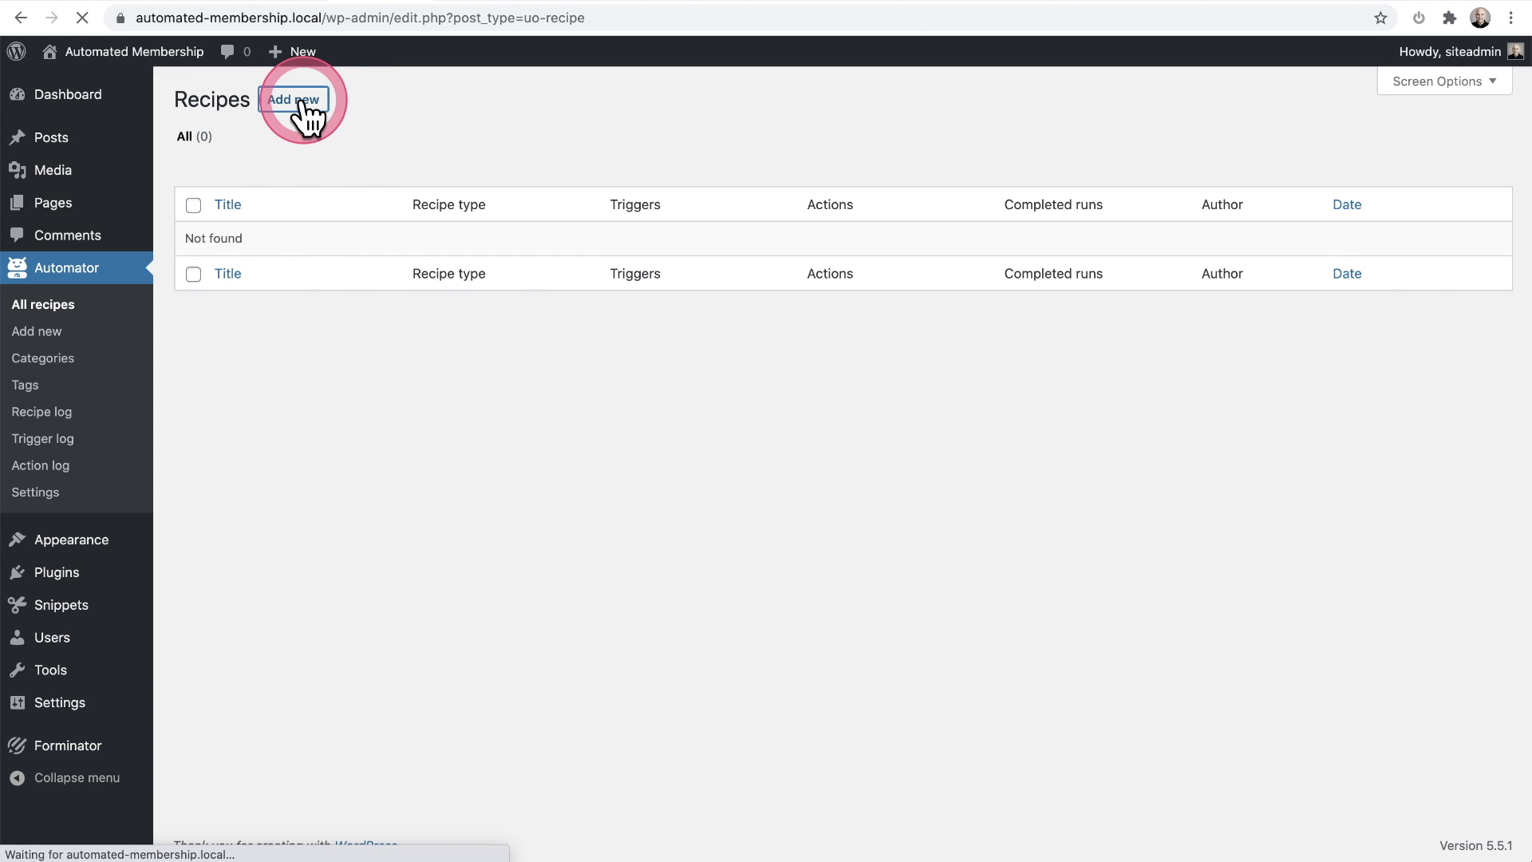
pyautogui.click(316, 139)
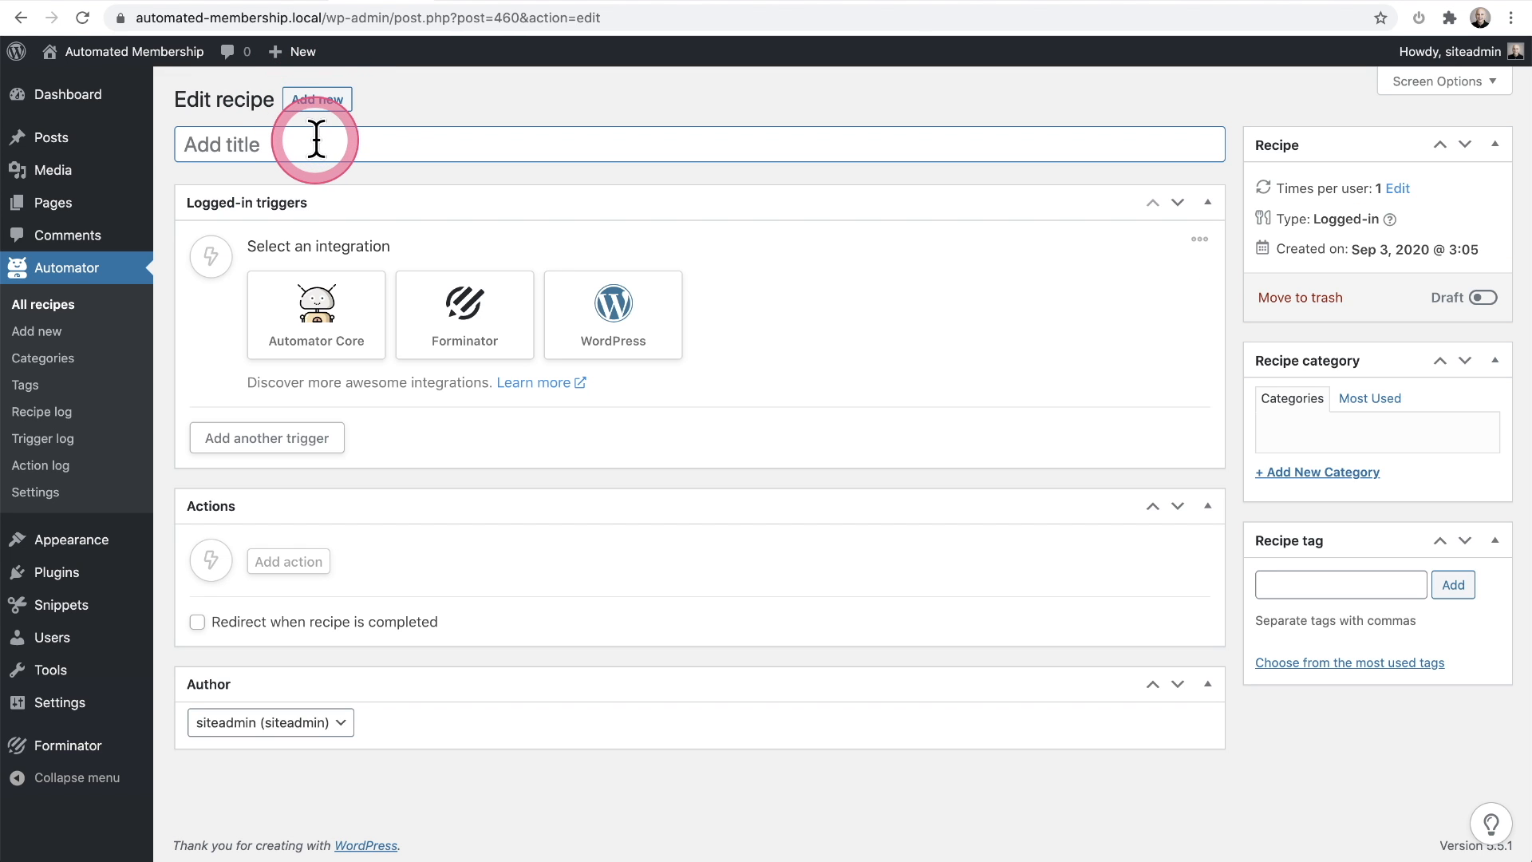
pyautogui.write('Gold Member')
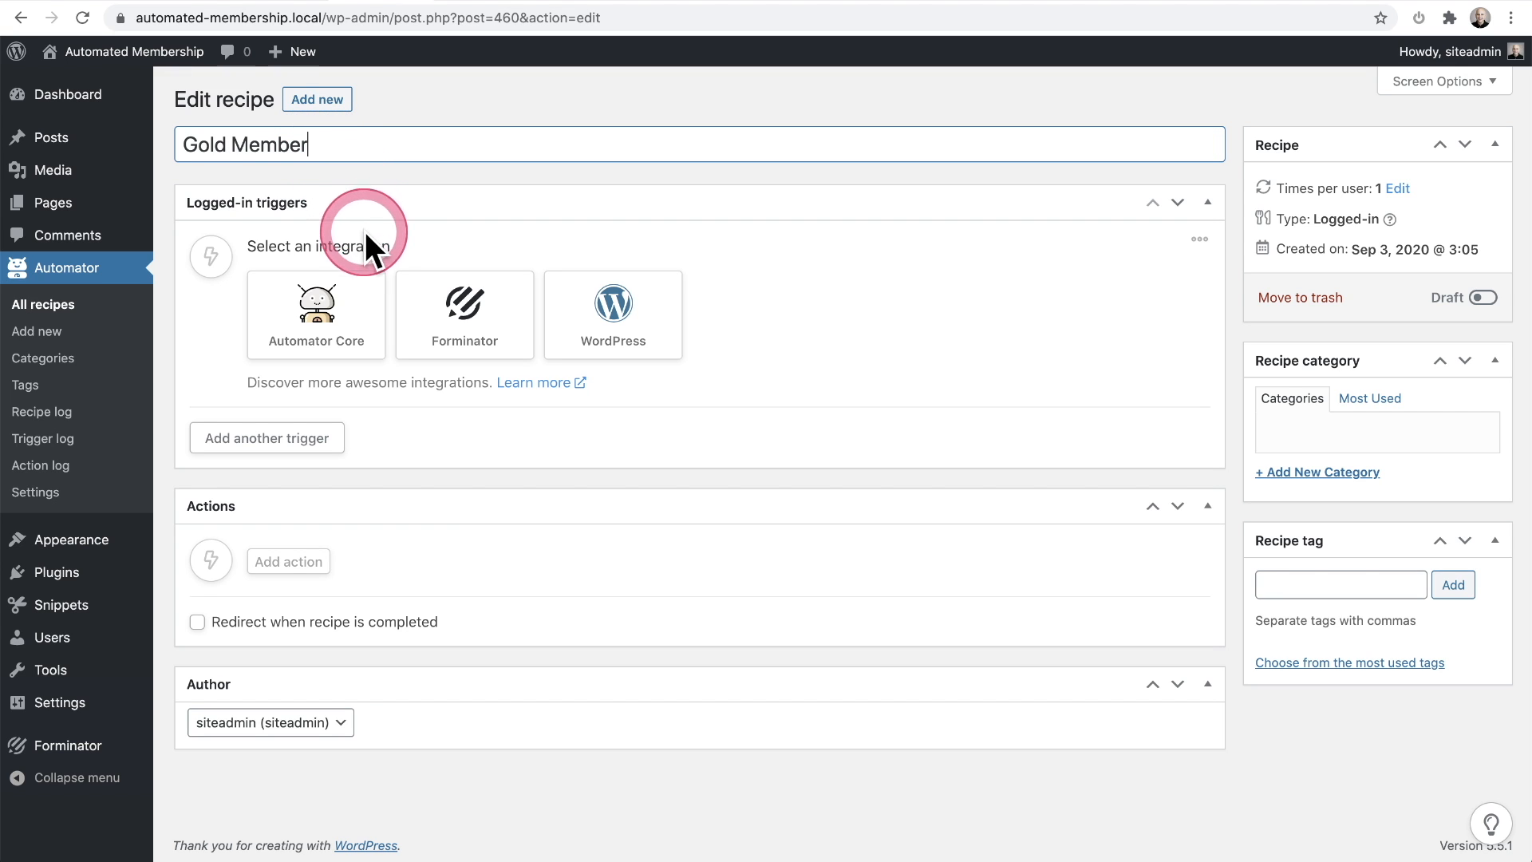
# - Add a Forminator trigger to the recipe that fires when a user submits the user-registration form, and save it
pyautogui.click(583, 301)
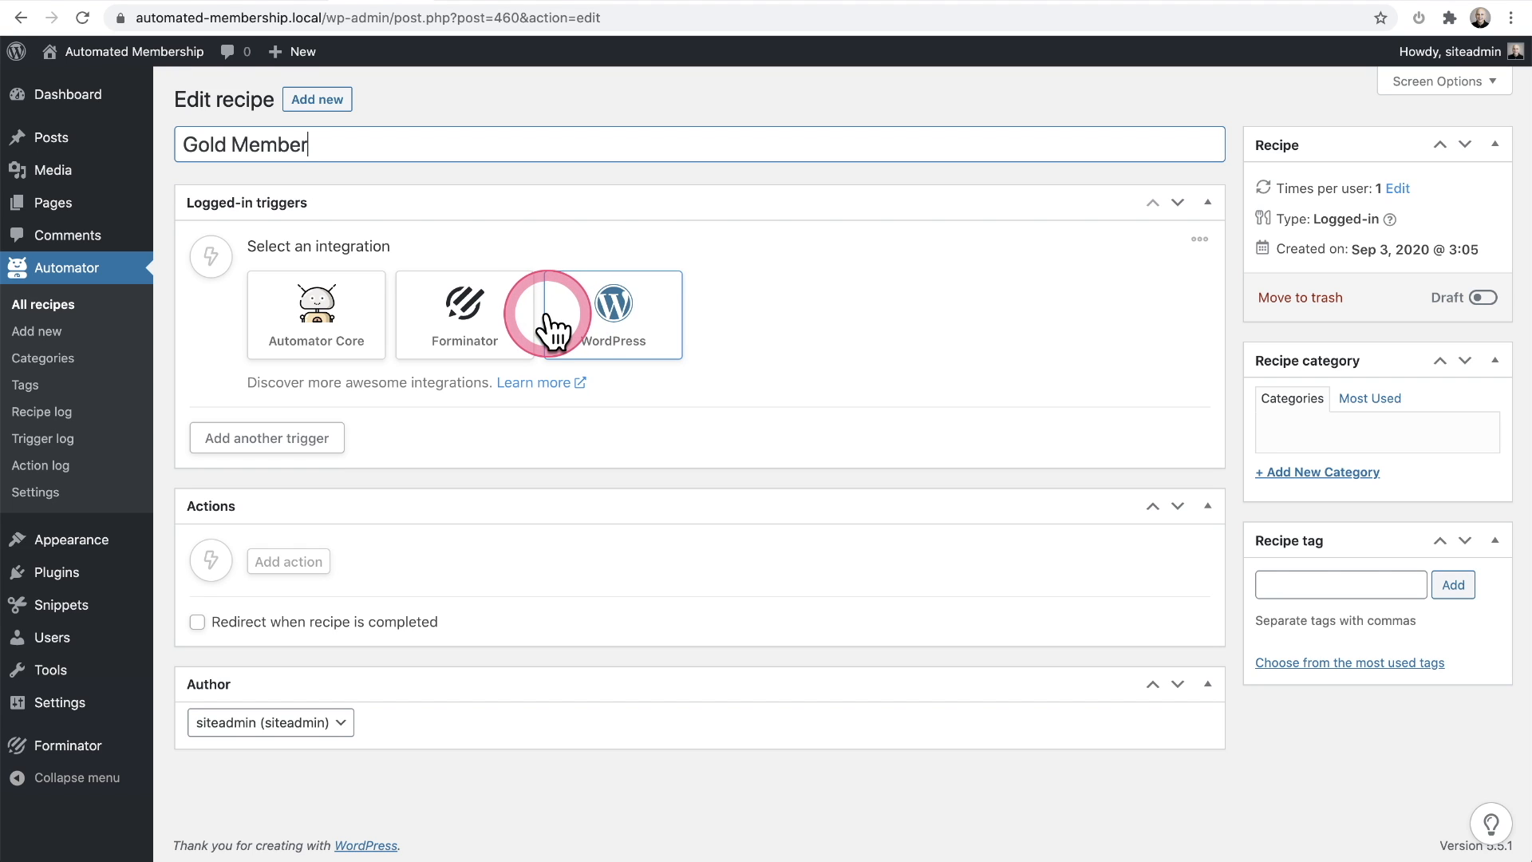
pyautogui.click(473, 334)
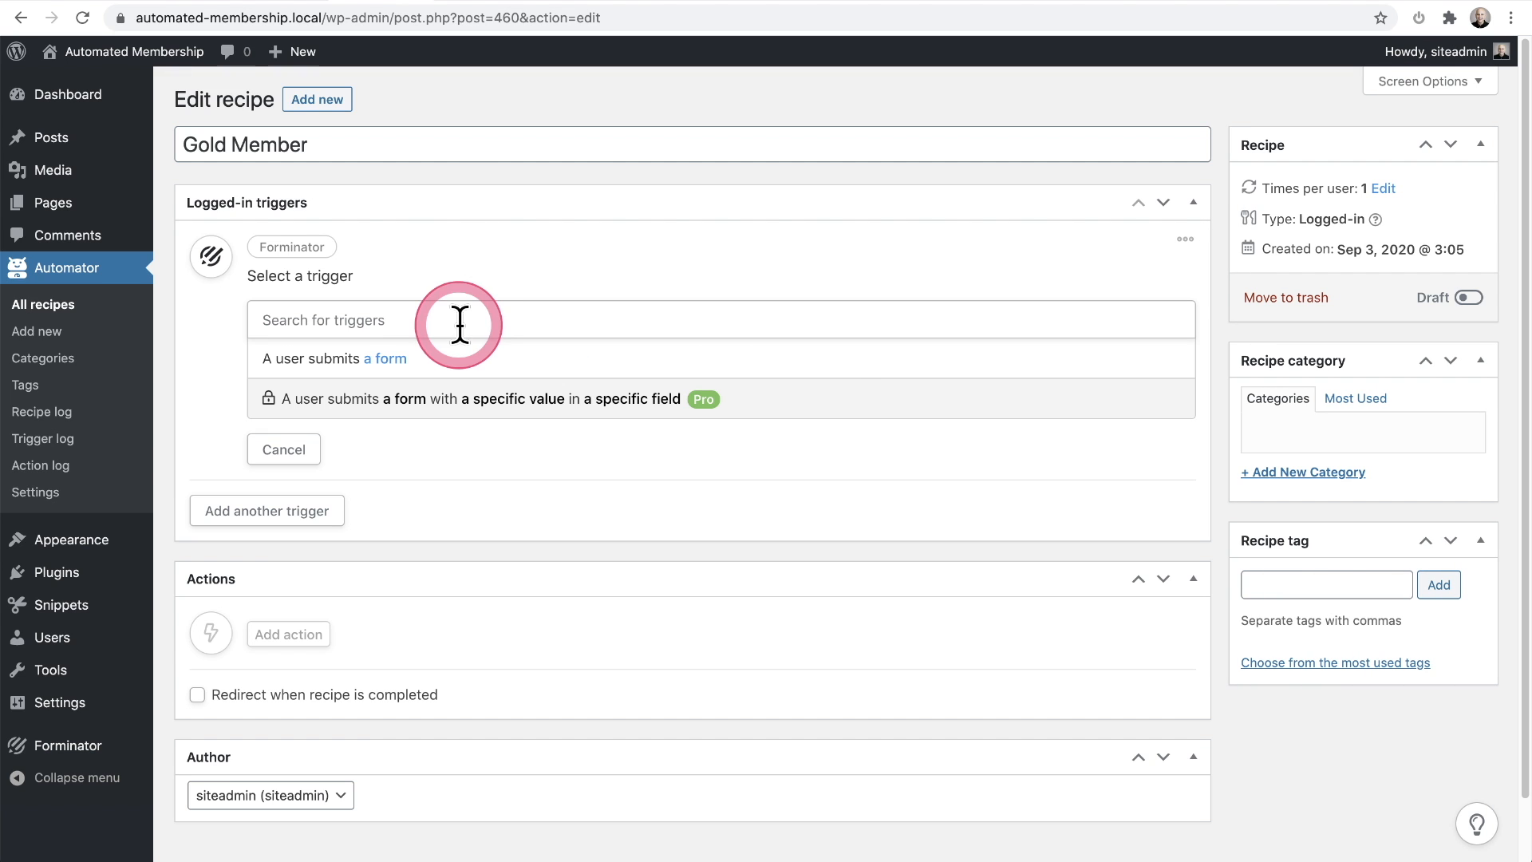
pyautogui.click(391, 363)
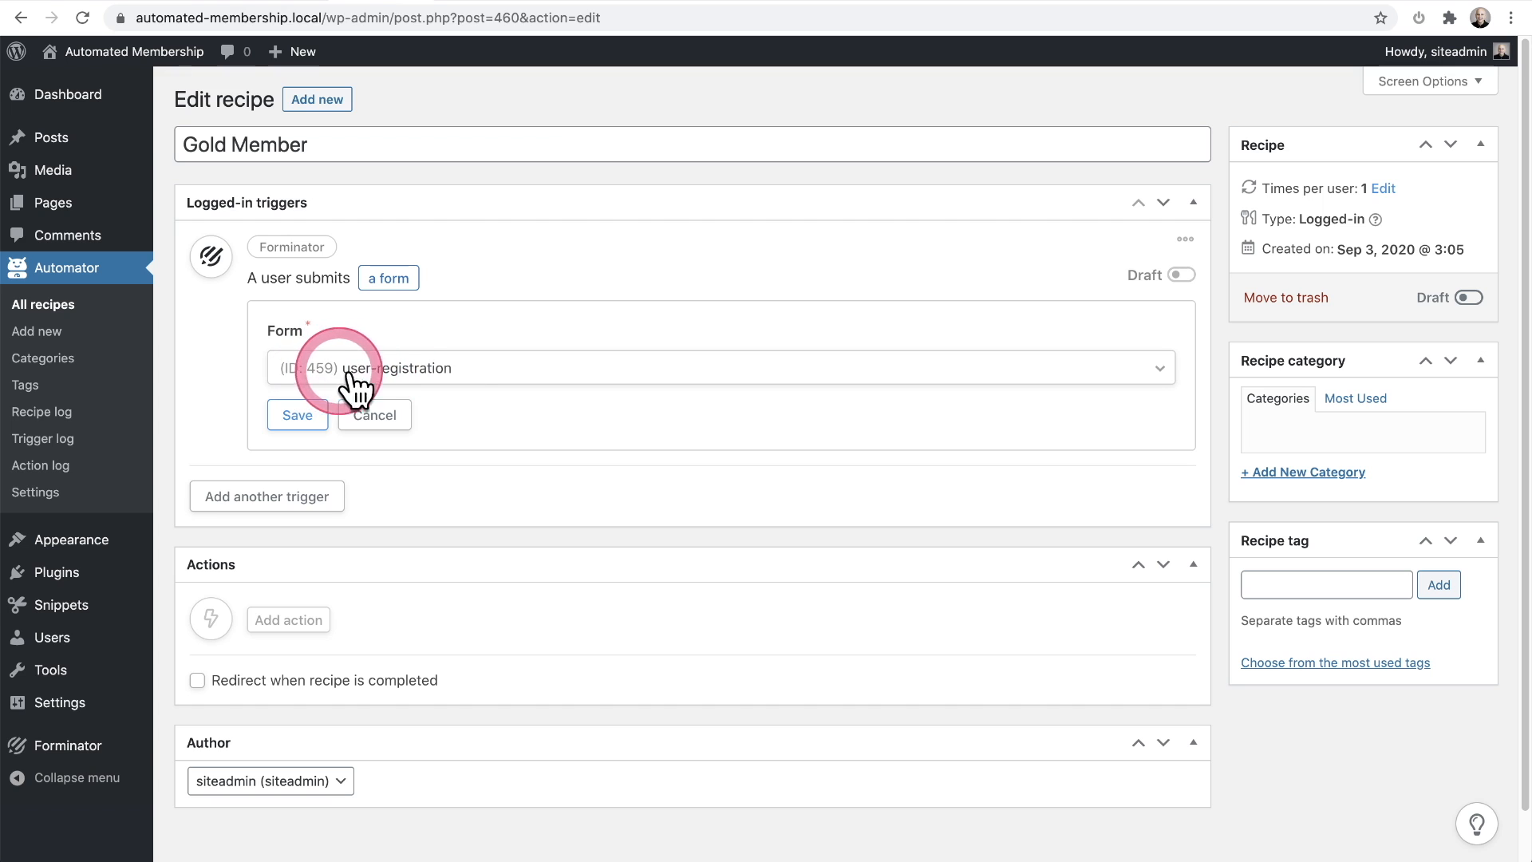
pyautogui.click(459, 367)
pyautogui.click(456, 371)
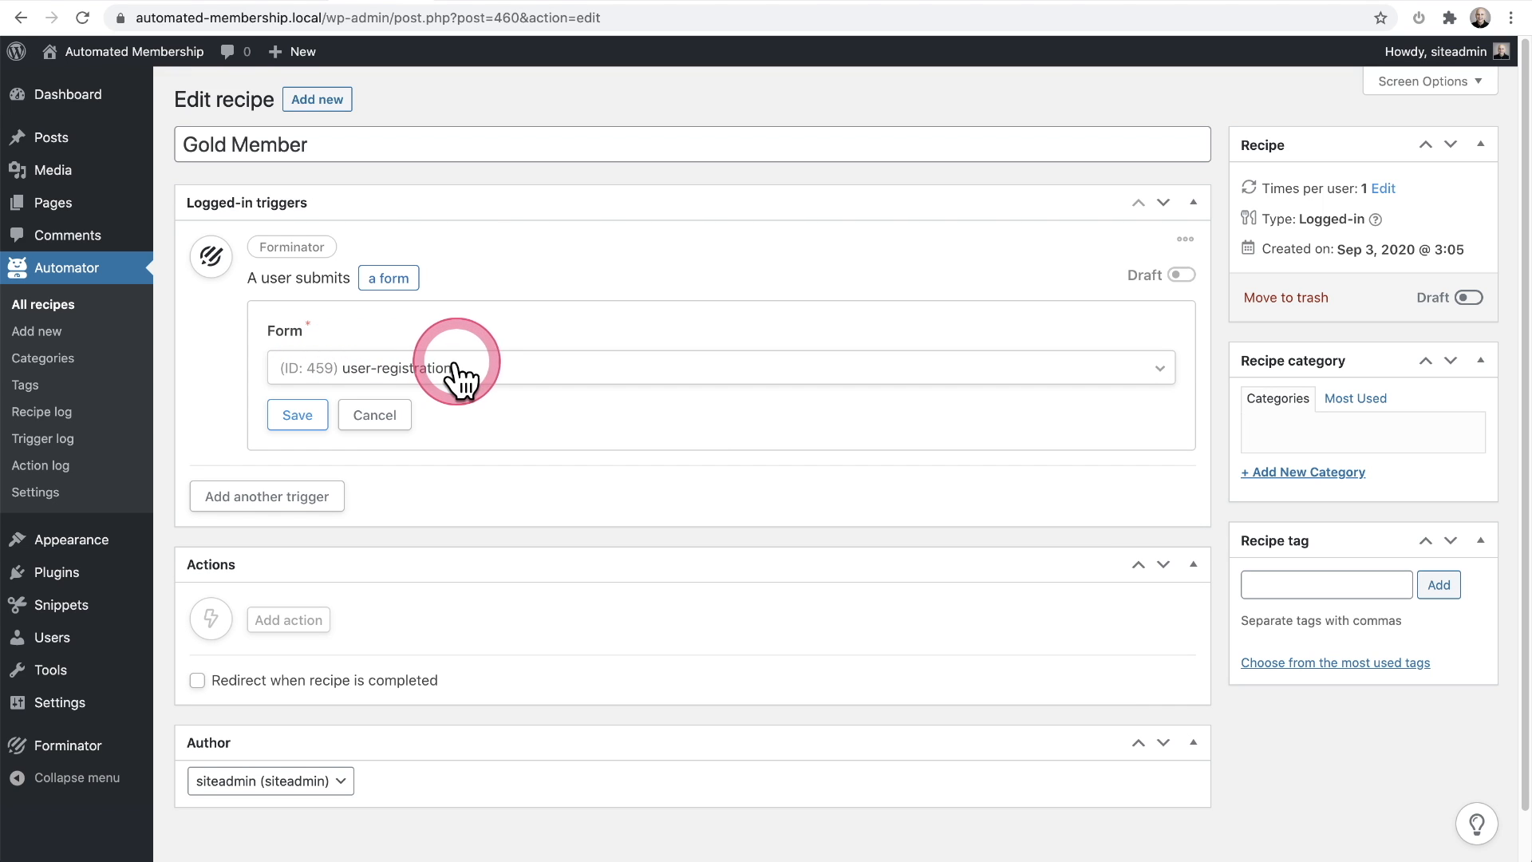
pyautogui.click(297, 415)
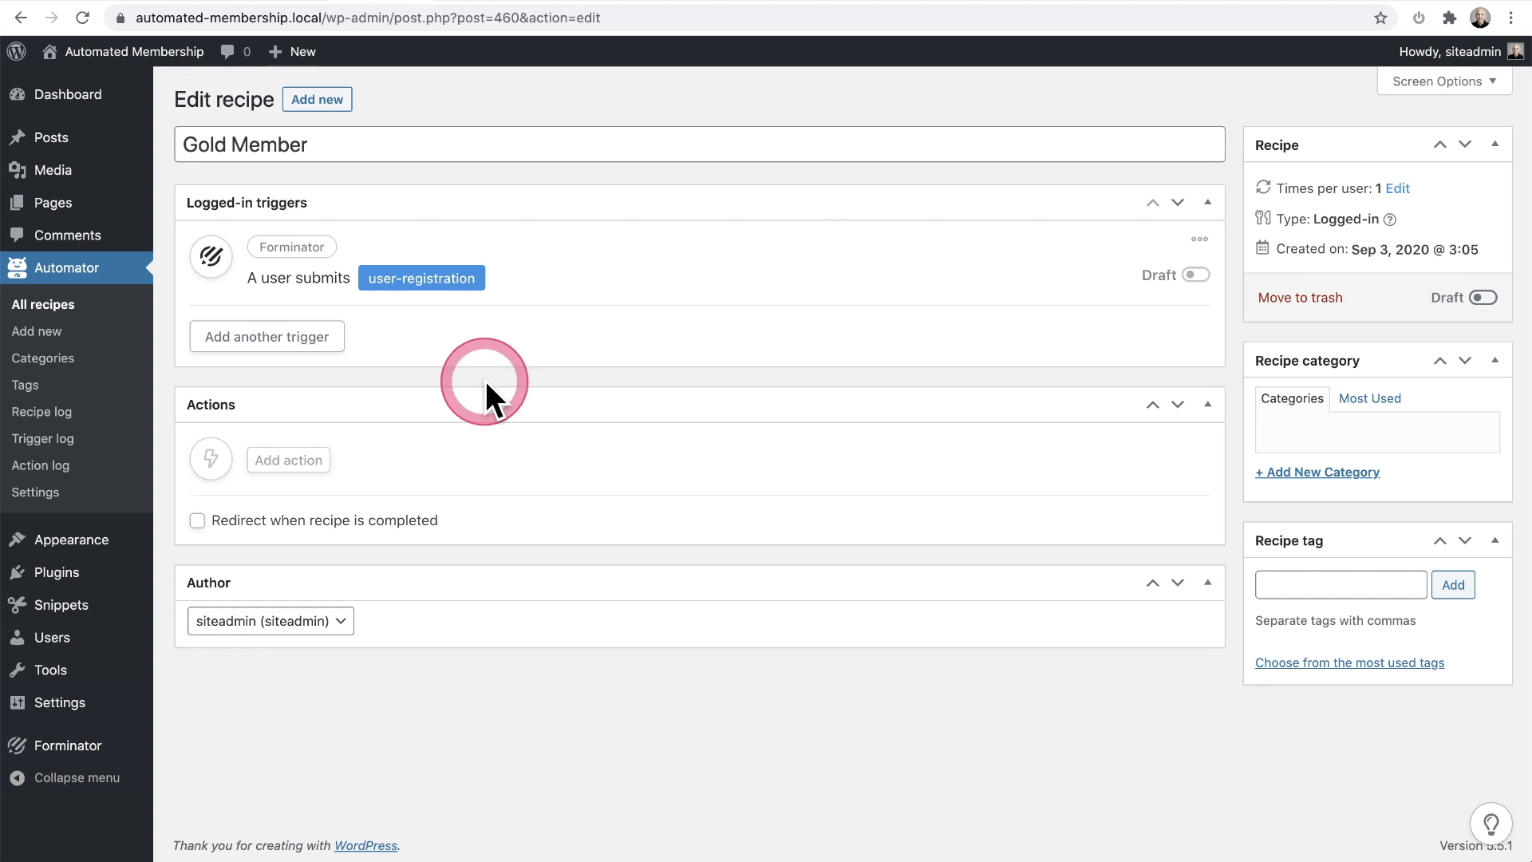
# - Add a WordPress action that changes the user's role to Gold Member and save it
pyautogui.click(286, 463)
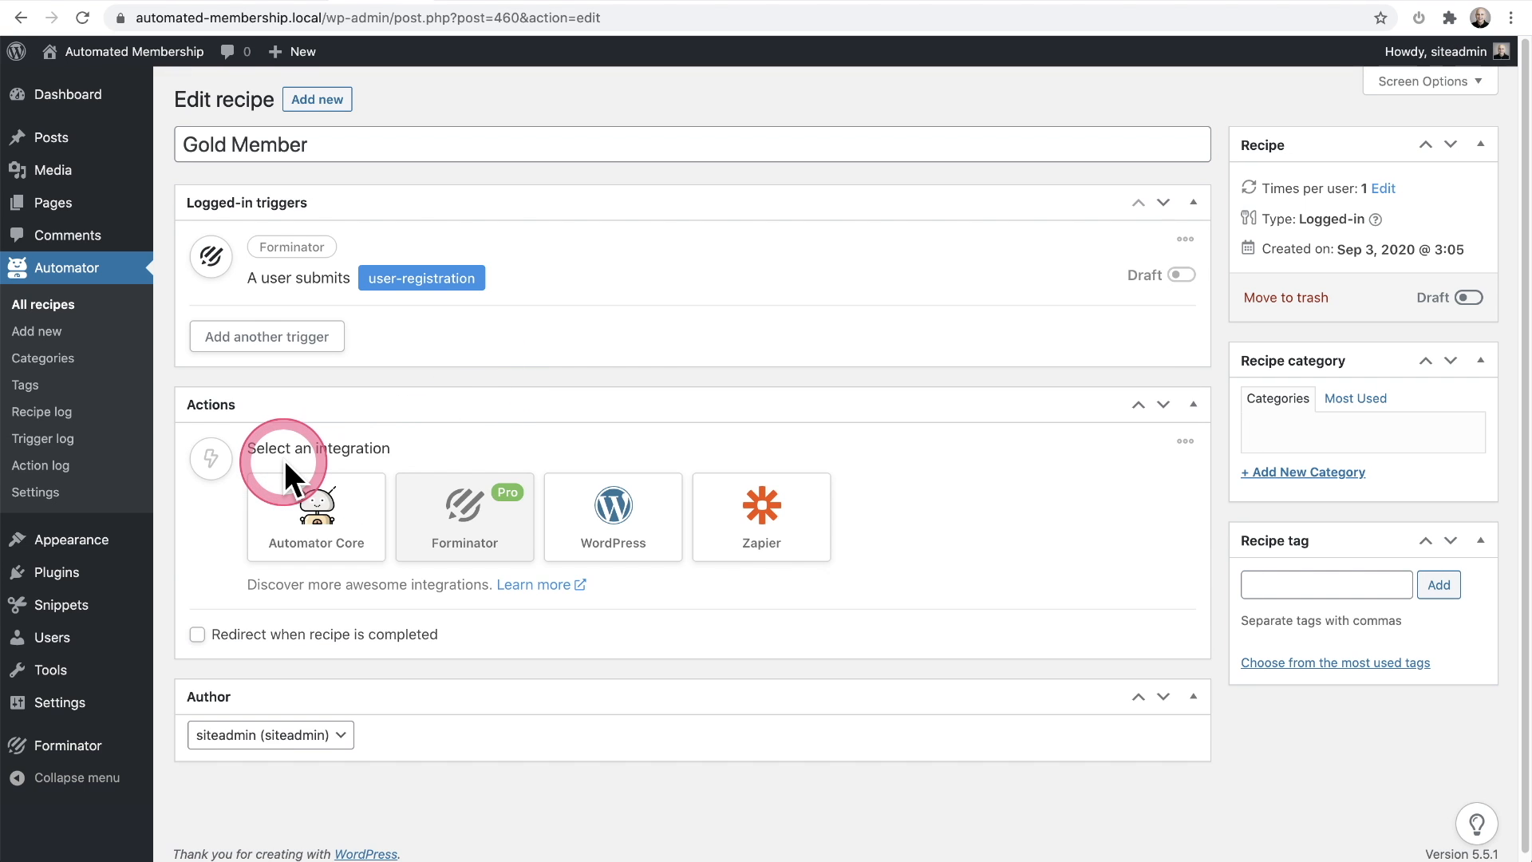
pyautogui.click(603, 525)
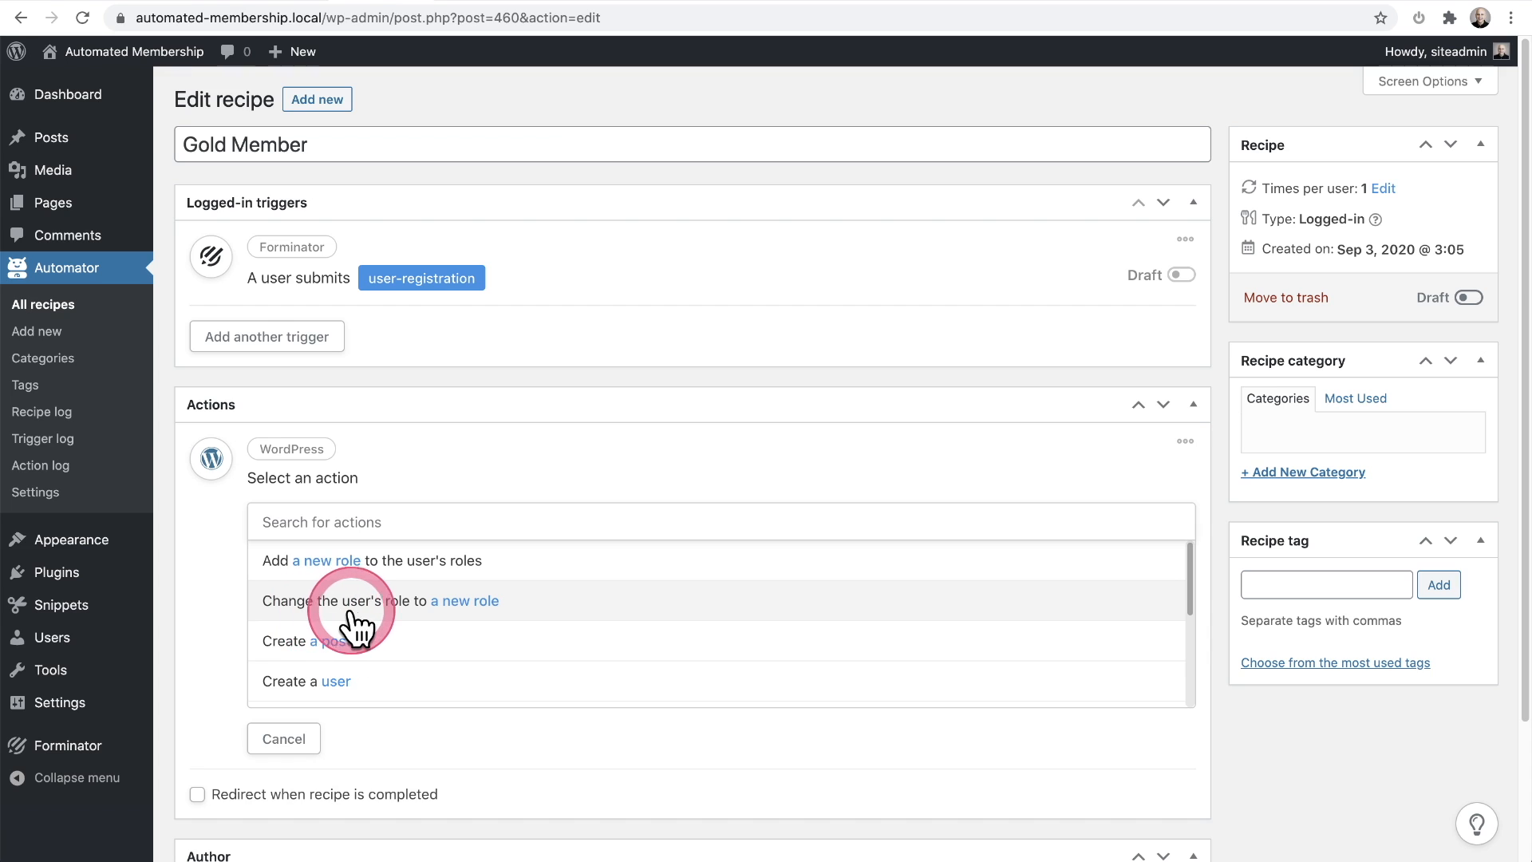
pyautogui.click(469, 611)
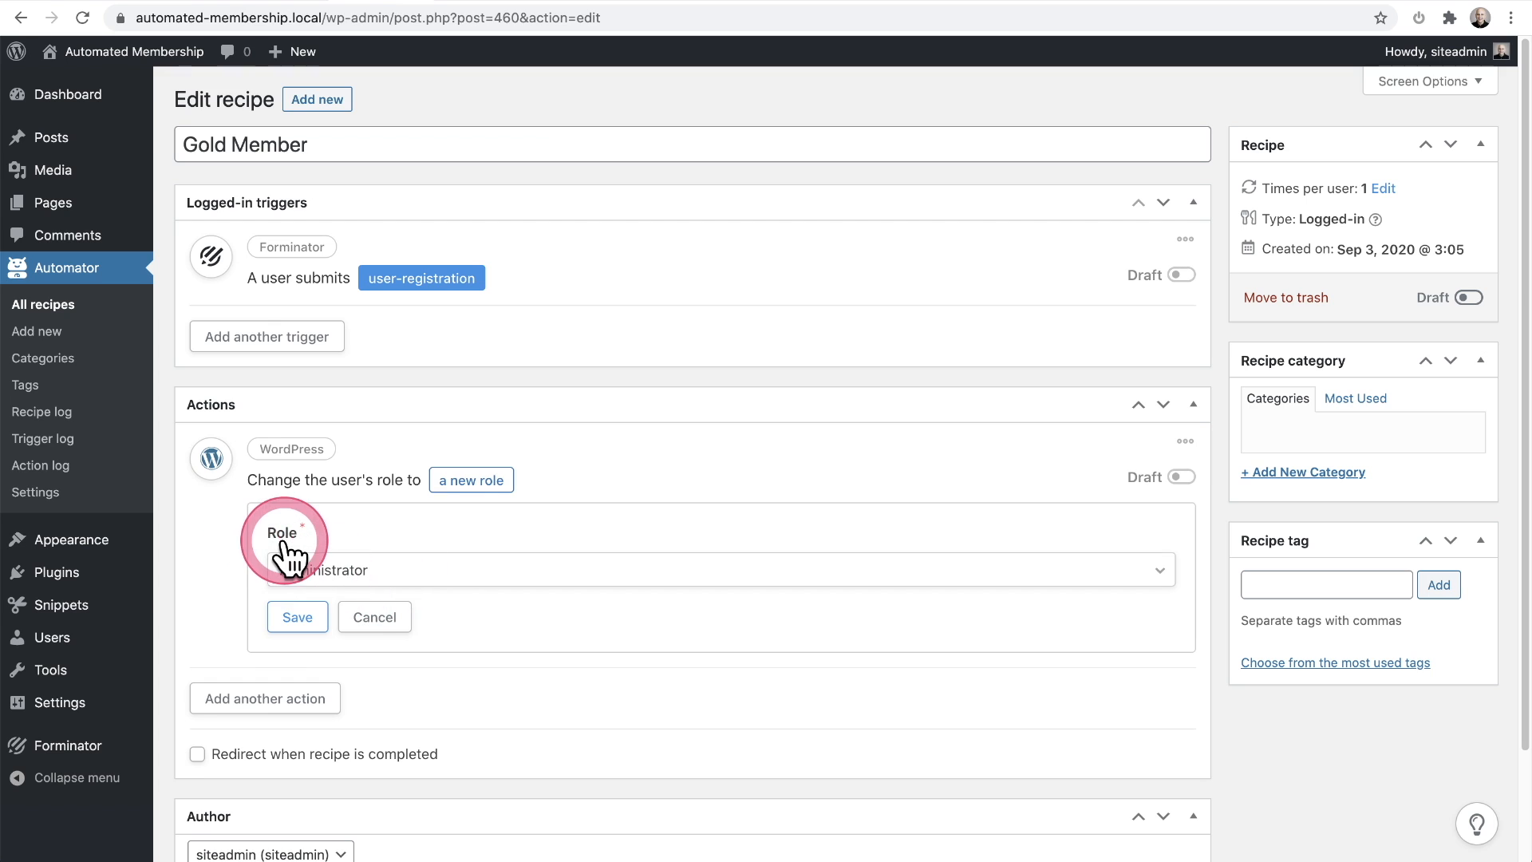
pyautogui.click(468, 573)
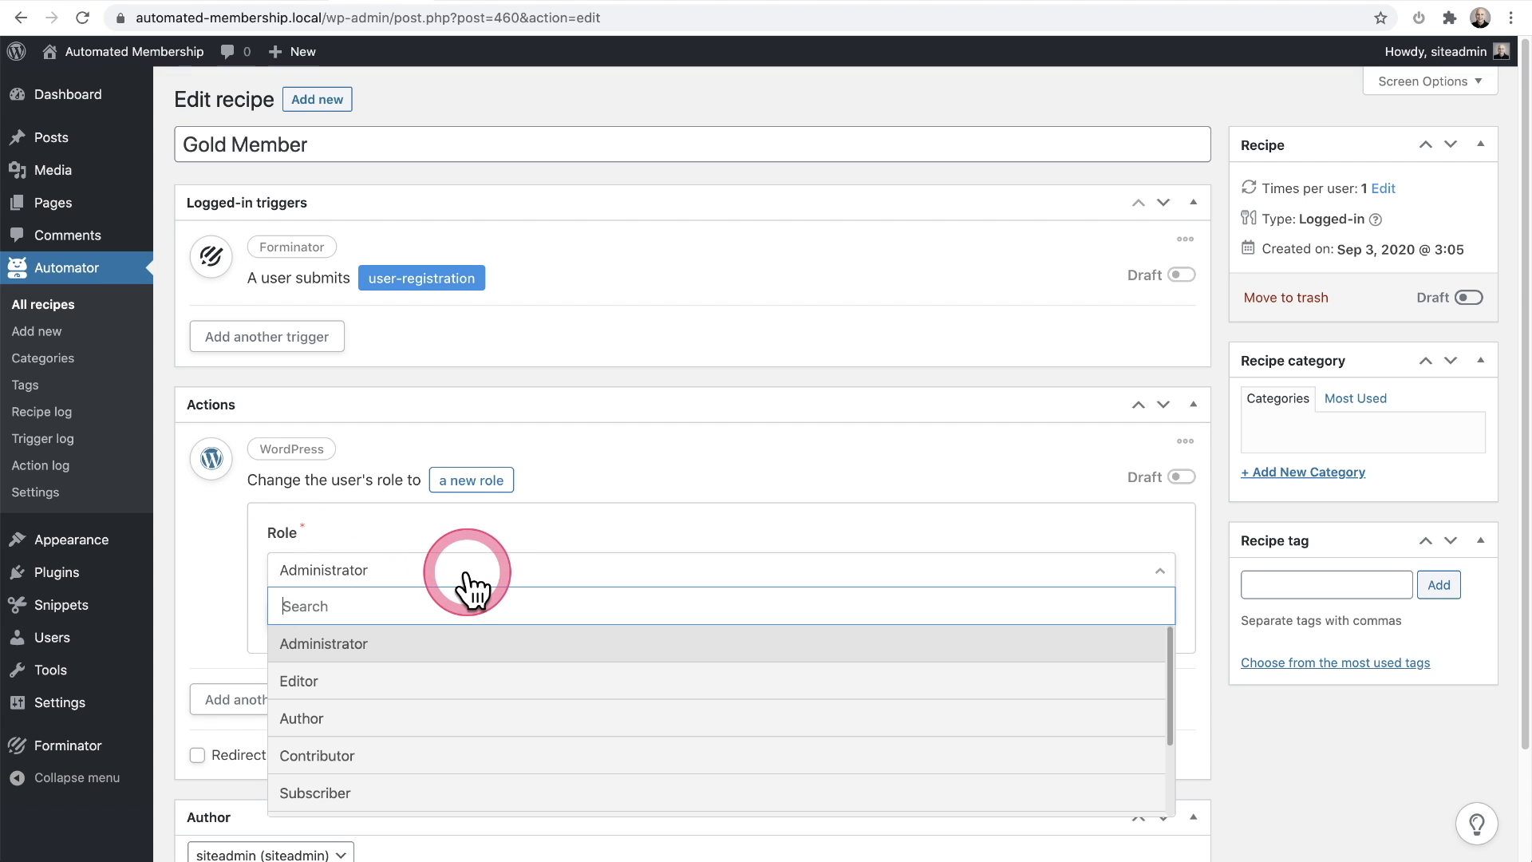
pyautogui.scroll(-3, 439, 722)
pyautogui.click(441, 723)
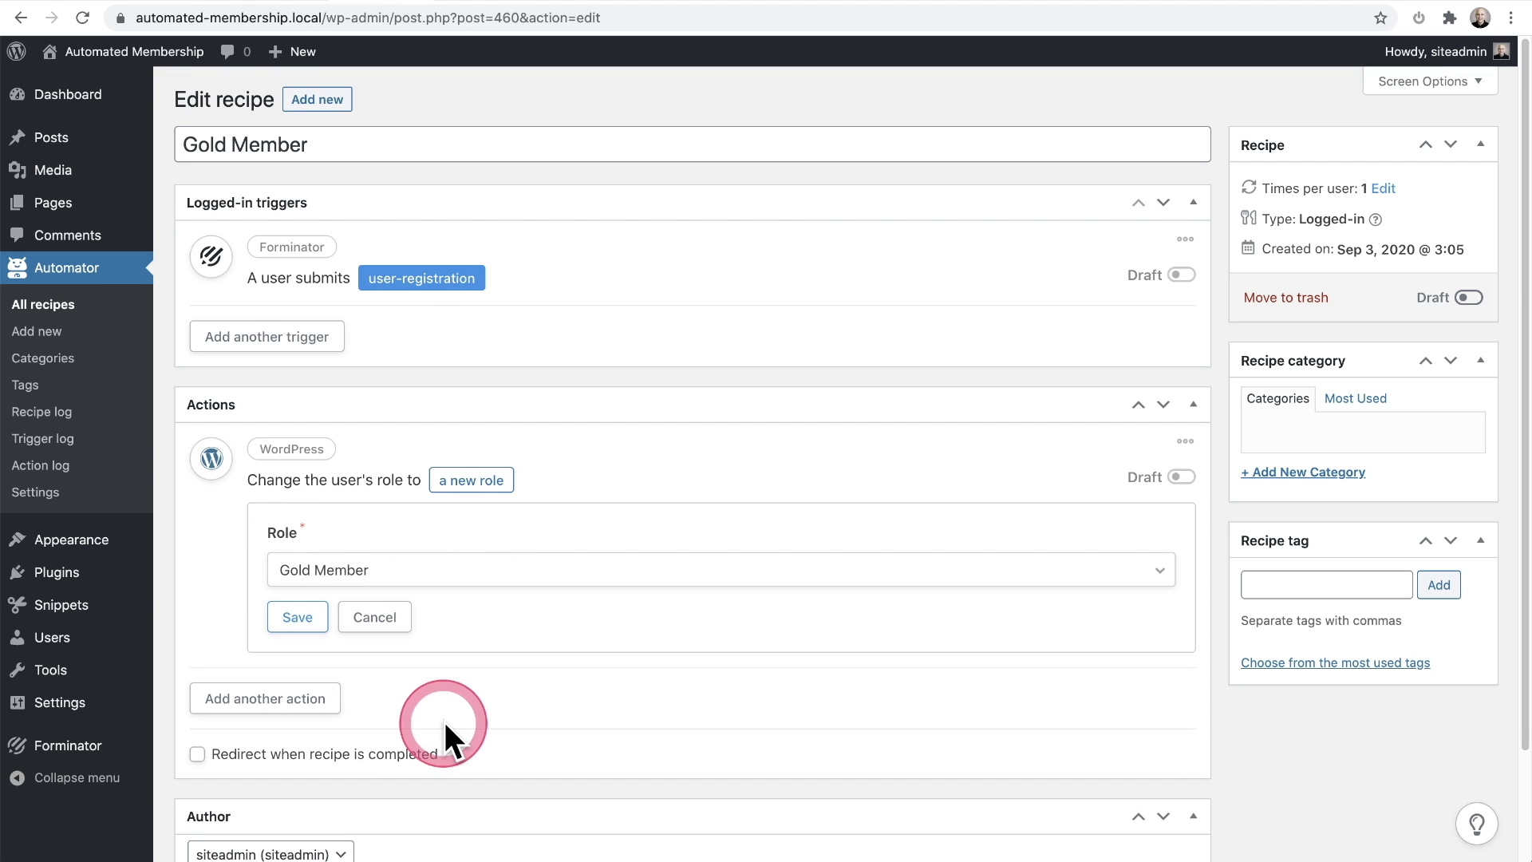
pyautogui.click(295, 620)
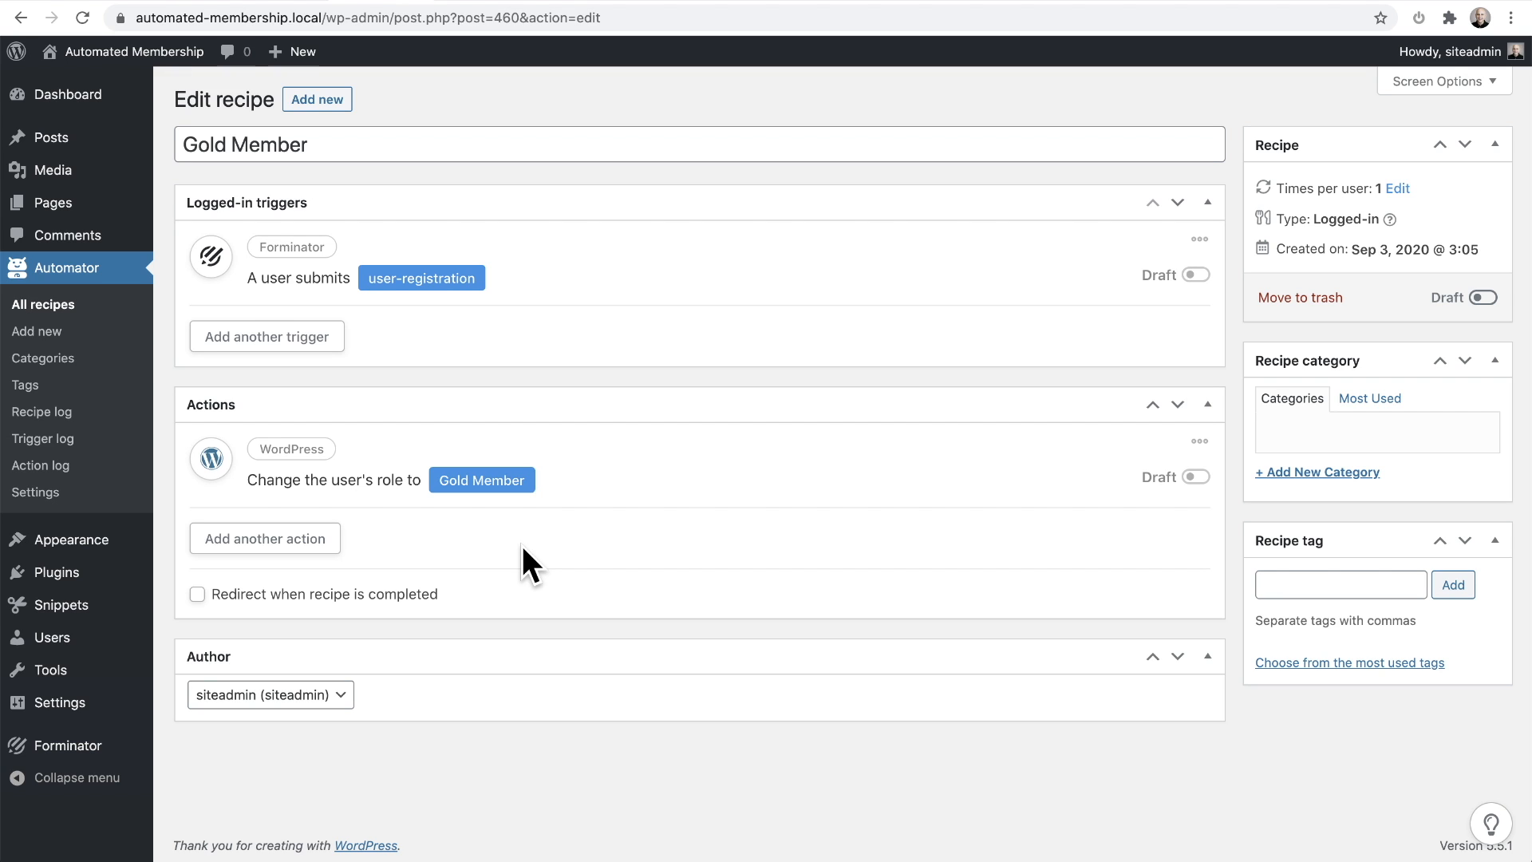
# - Add a second WordPress action to the recipe that sends an email
pyautogui.click(303, 546)
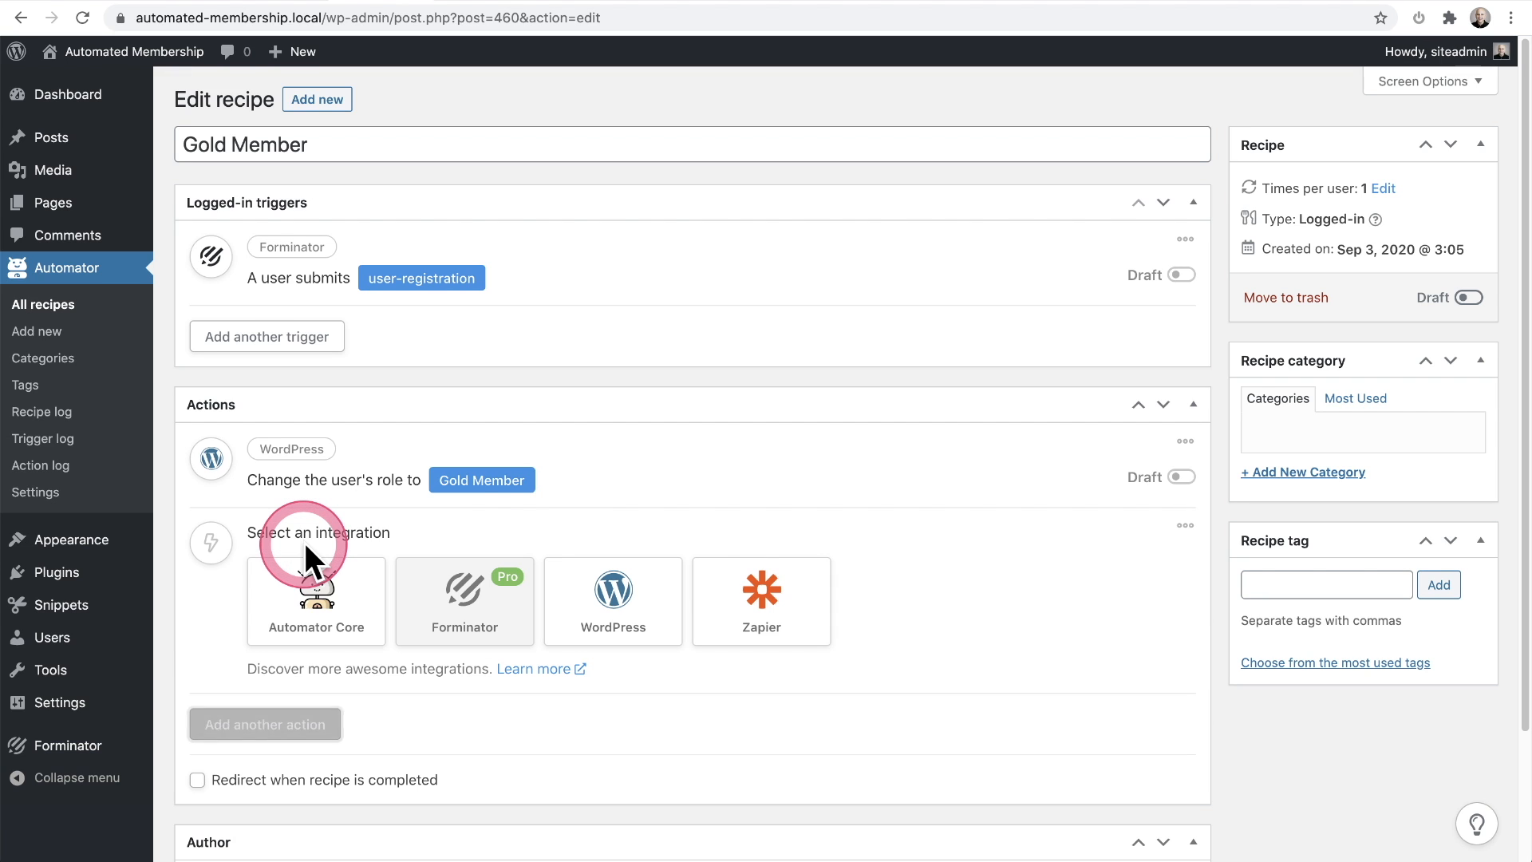
pyautogui.click(578, 616)
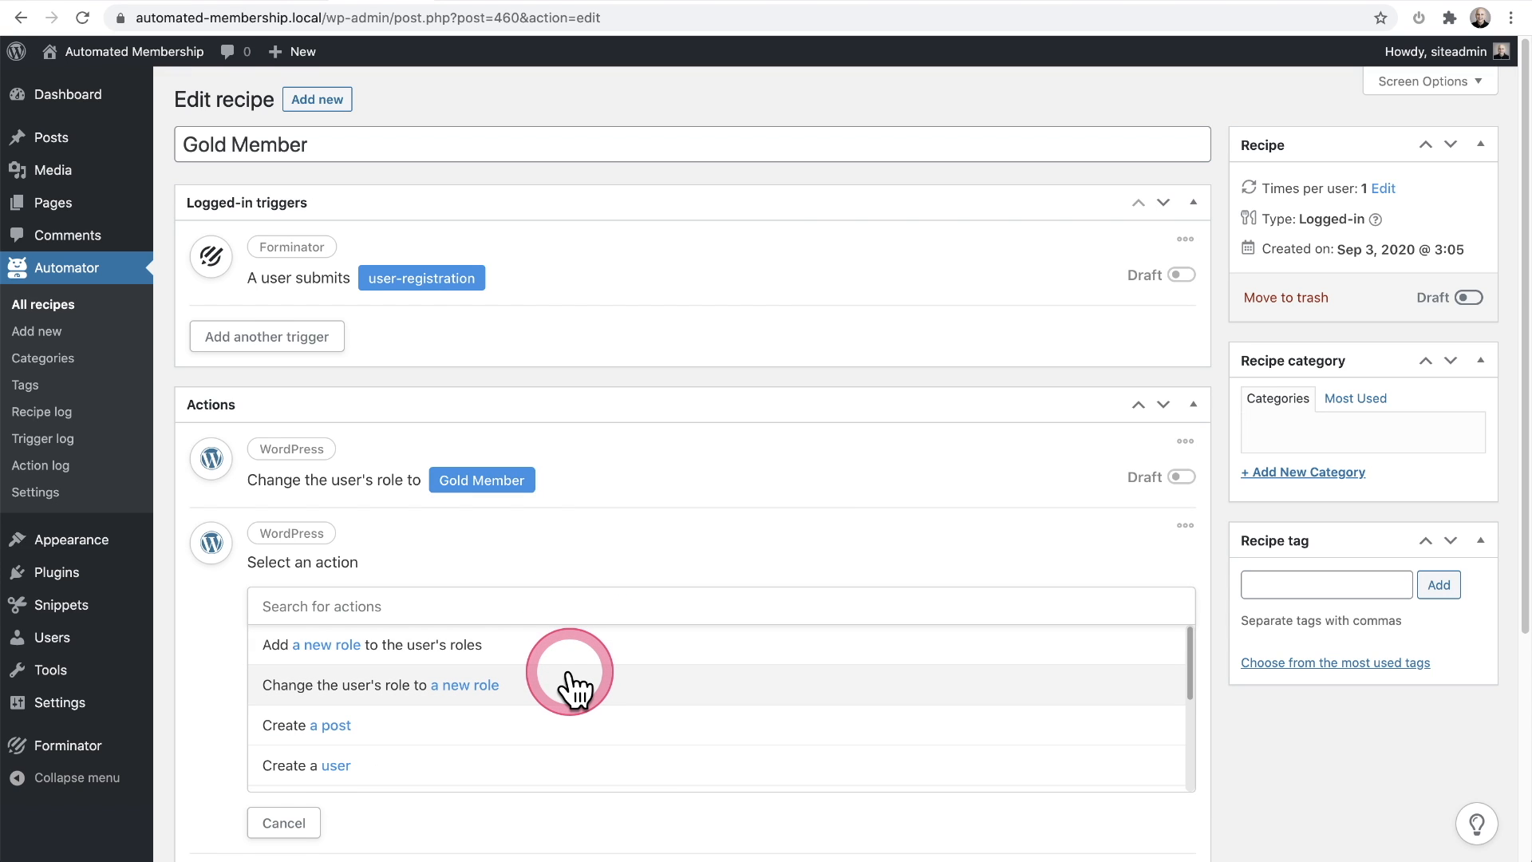
pyautogui.scroll(-2, 570, 682)
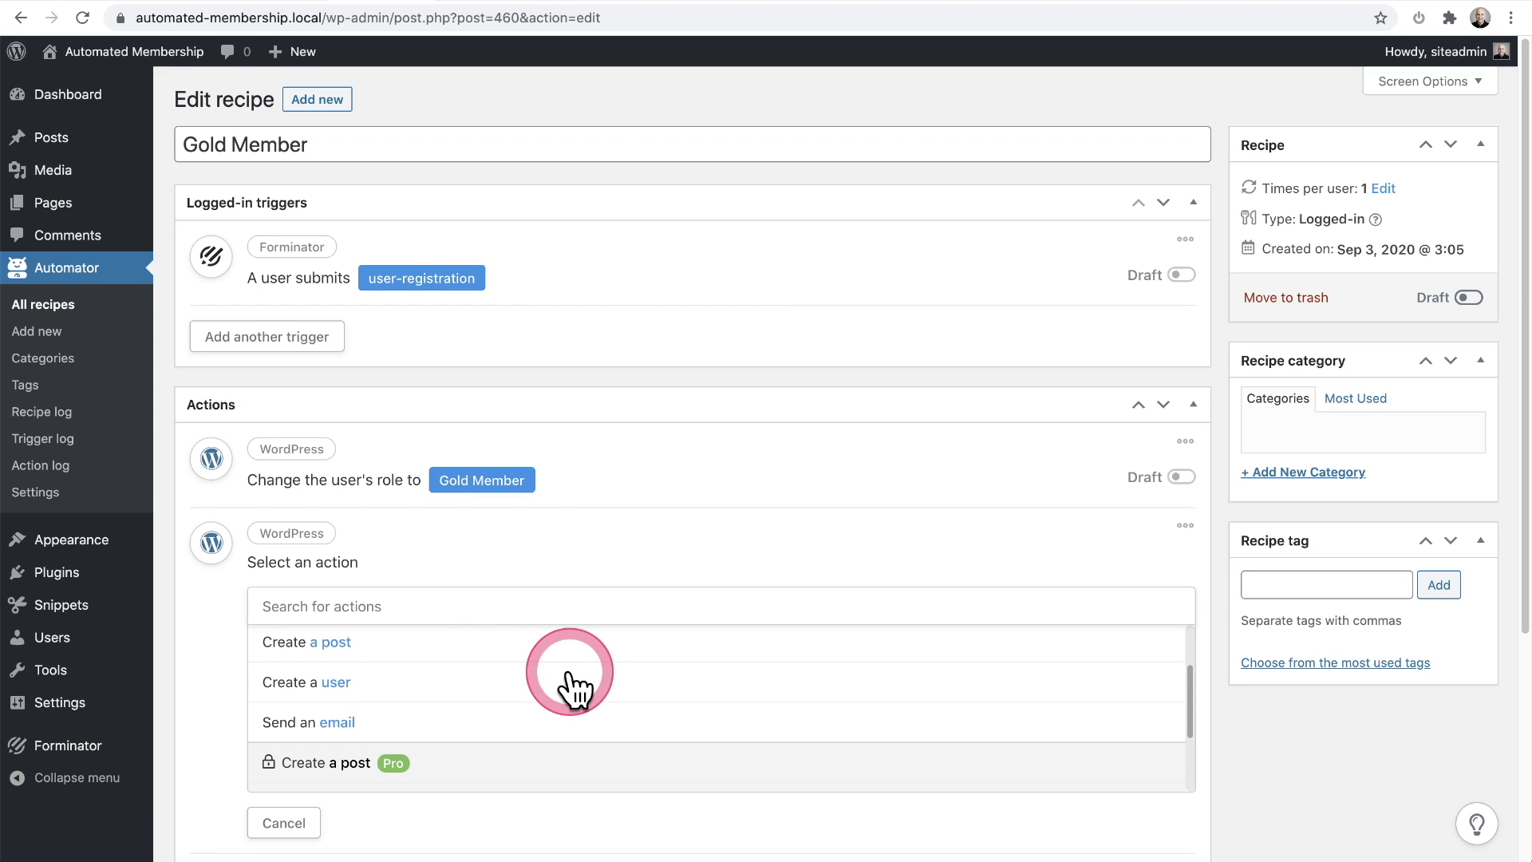
pyautogui.click(343, 722)
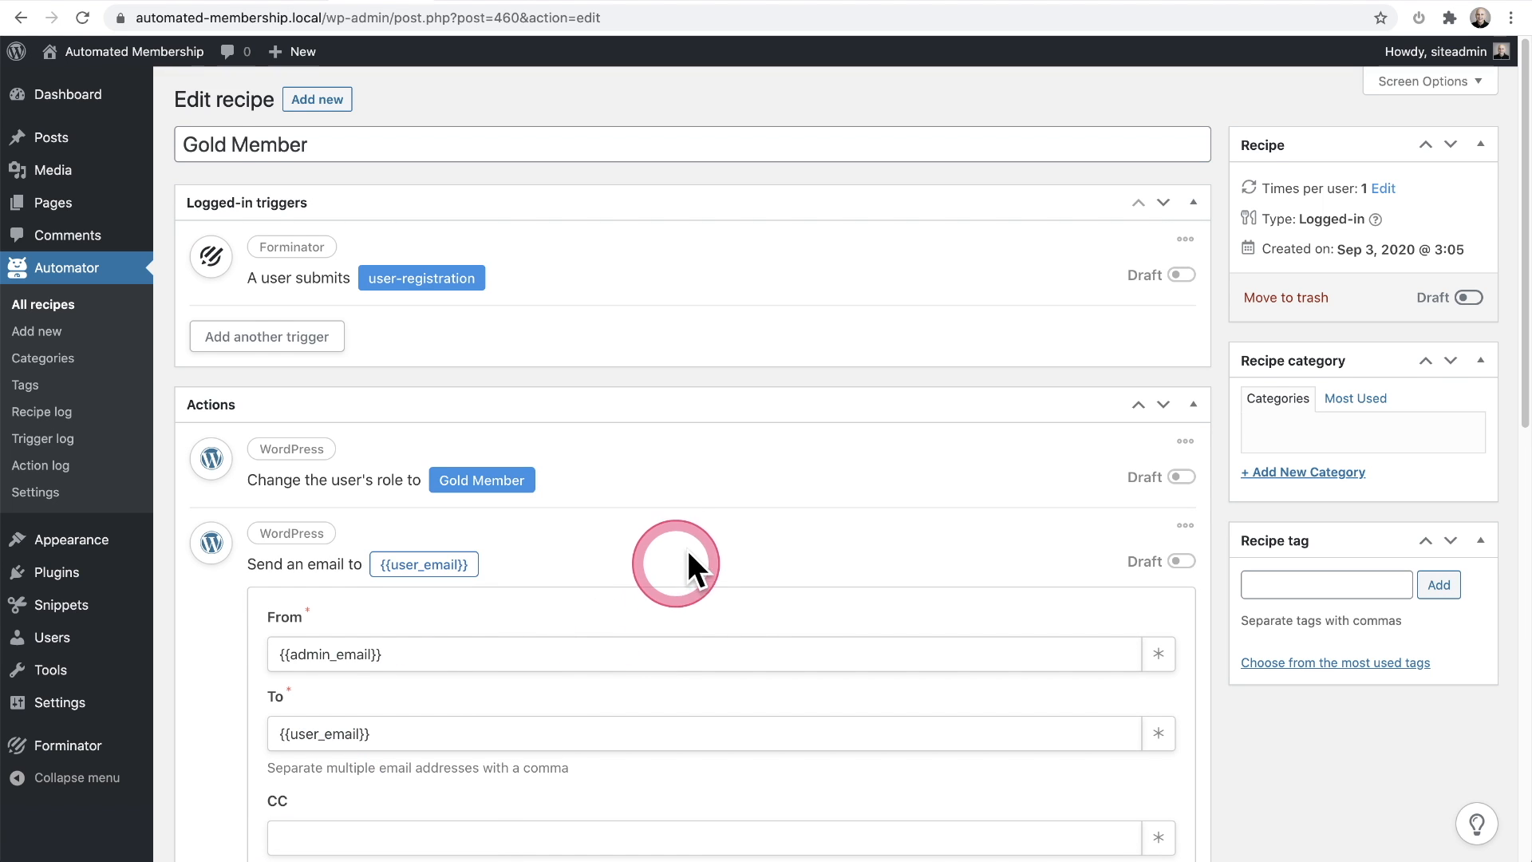
# - Insert the common User first name token into the body of the email action
pyautogui.scroll(-5, 708, 520)
pyautogui.scroll(-2, 708, 520)
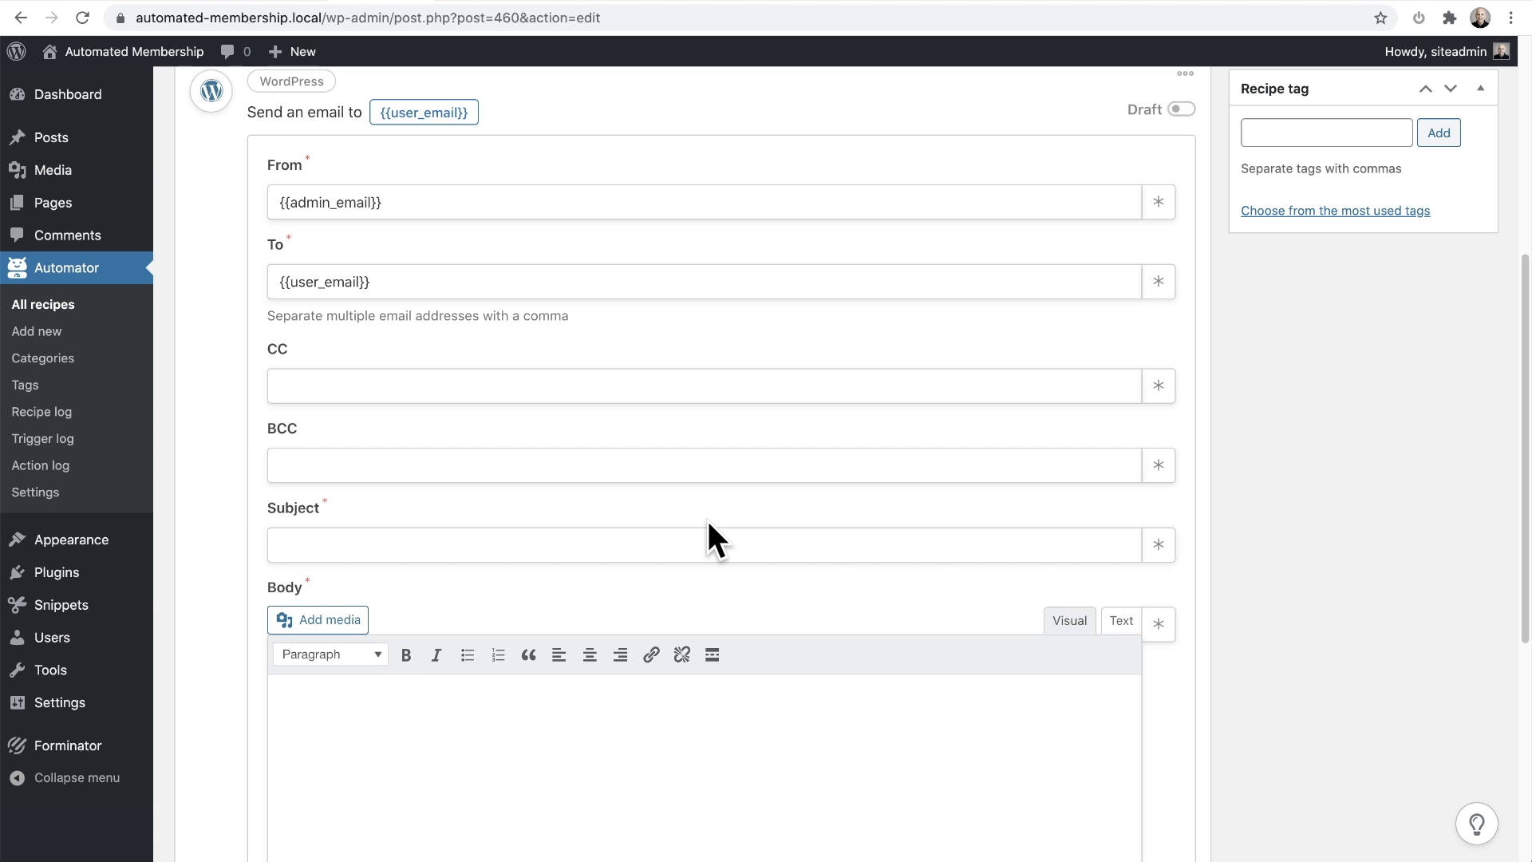
pyautogui.scroll(-3, 707, 520)
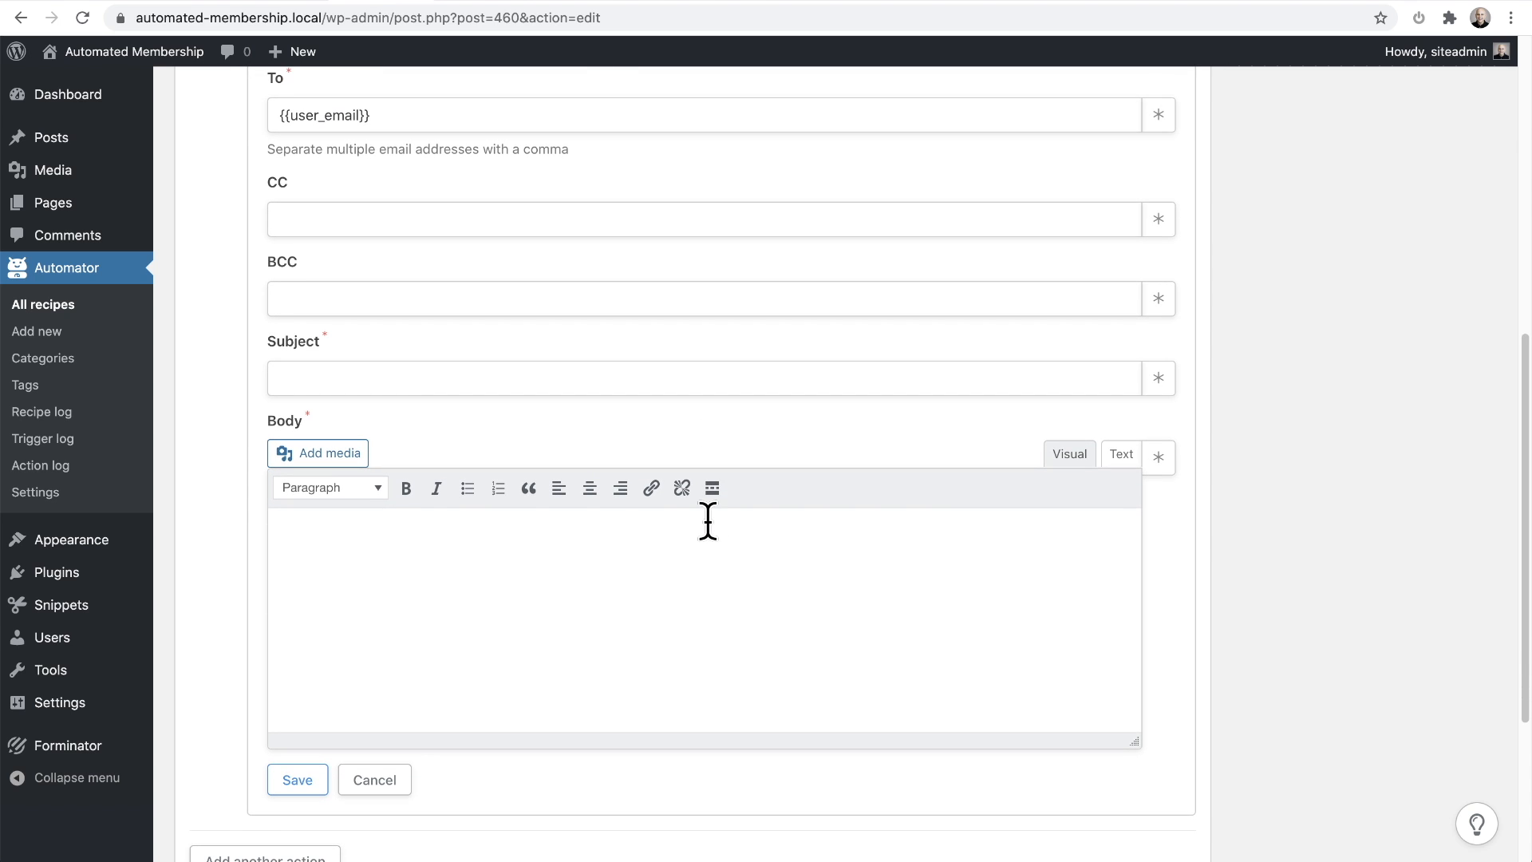
pyautogui.scroll(1, 707, 521)
pyautogui.click(656, 612)
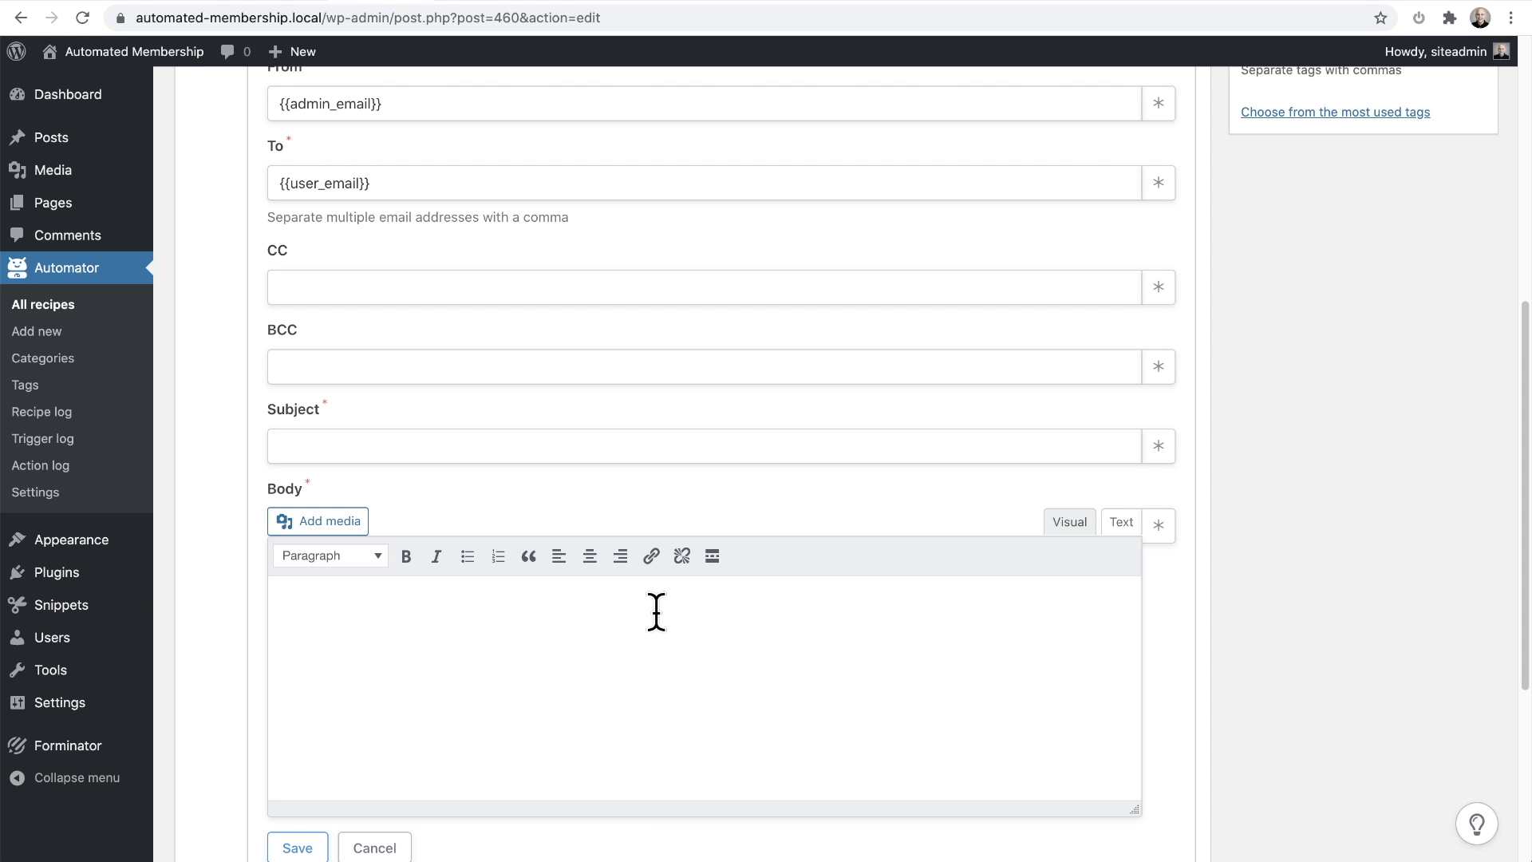
pyautogui.click(1157, 530)
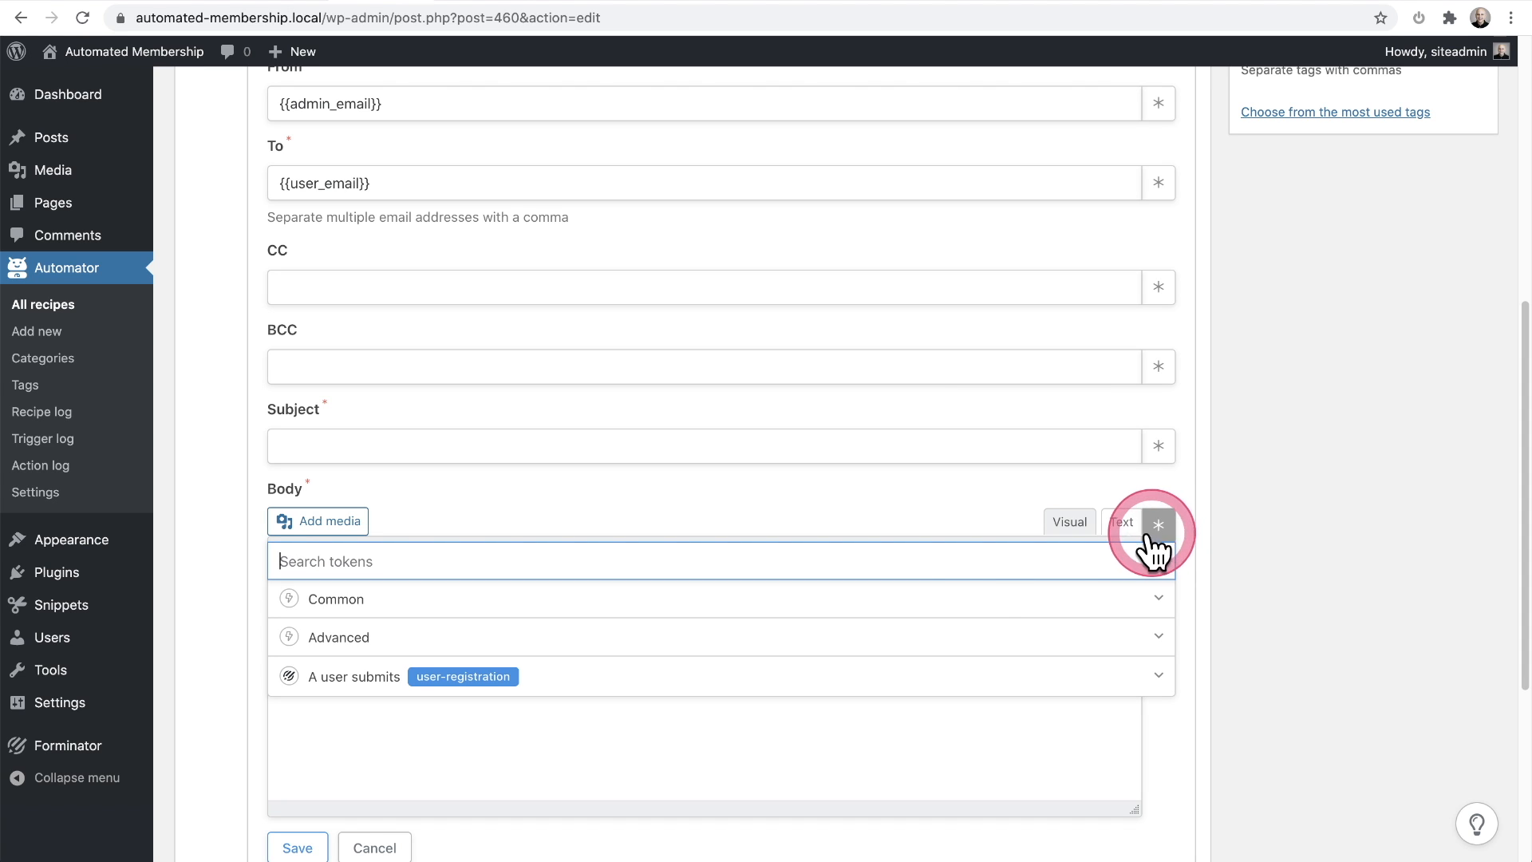
pyautogui.click(688, 616)
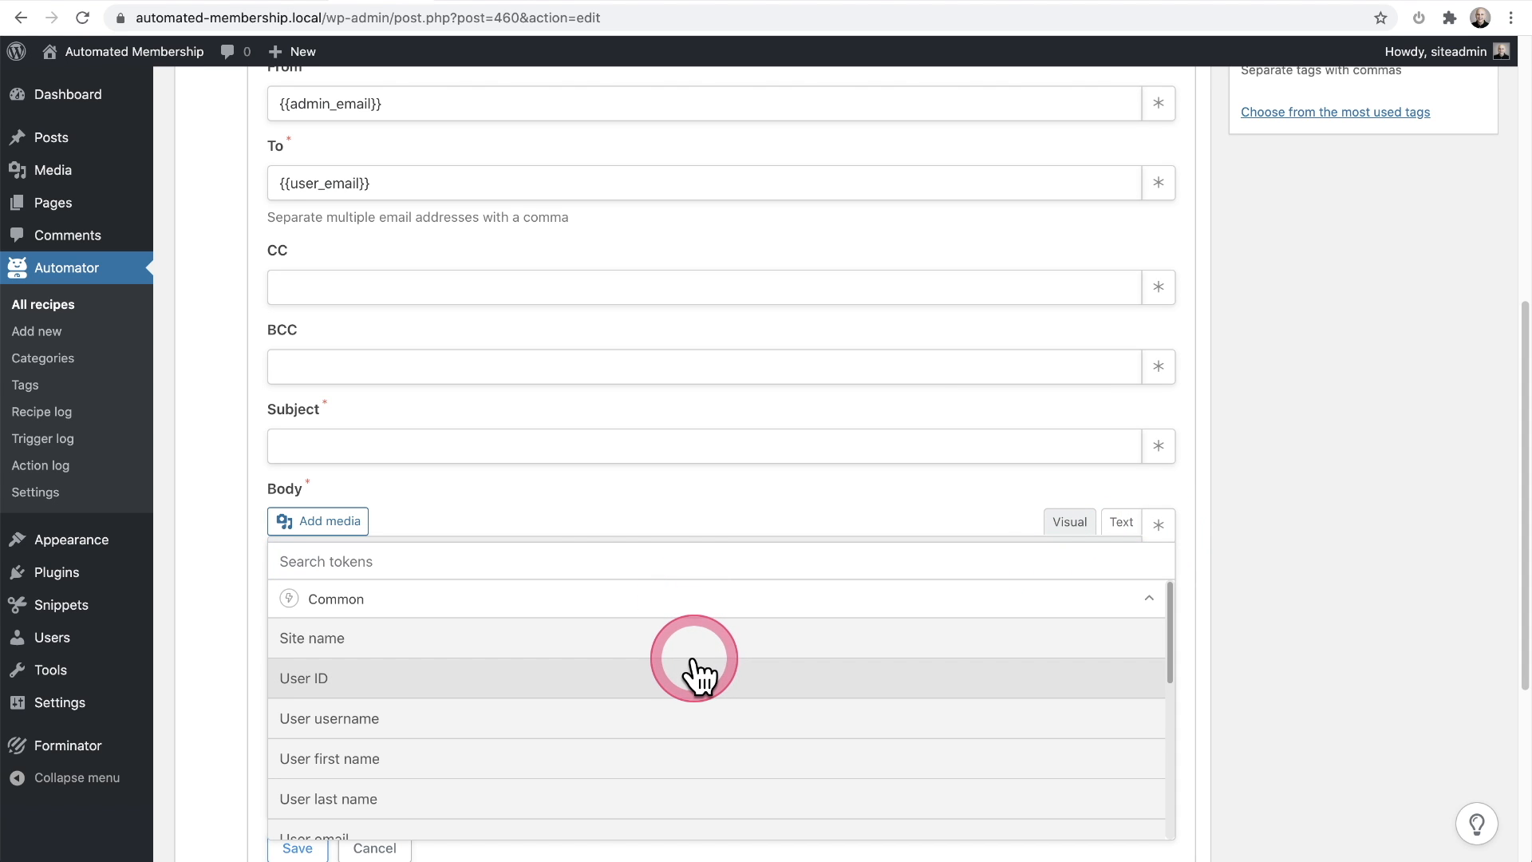
pyautogui.scroll(-2, 700, 674)
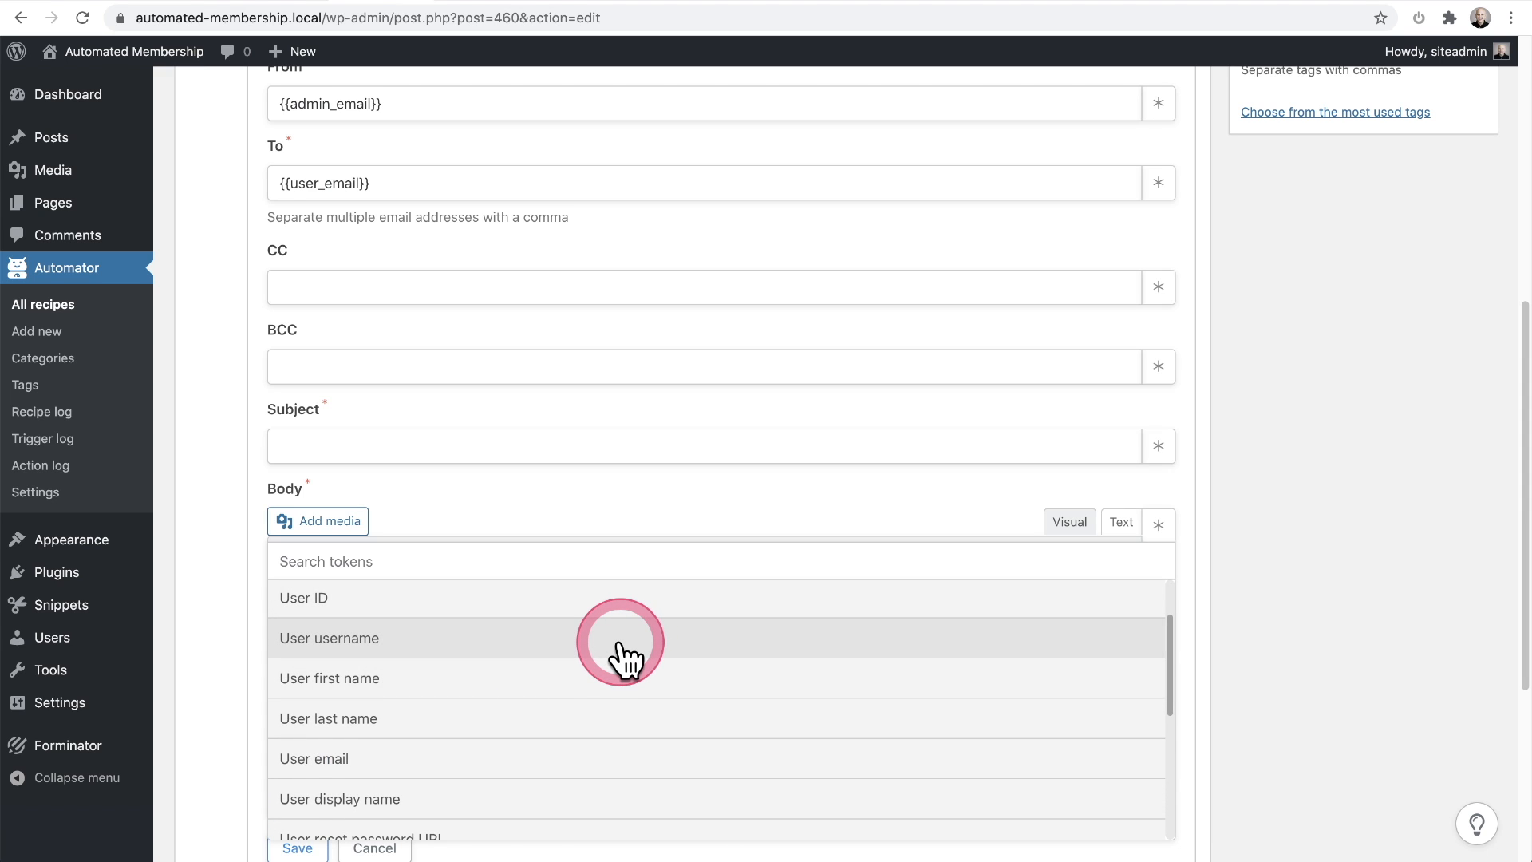
pyautogui.click(626, 685)
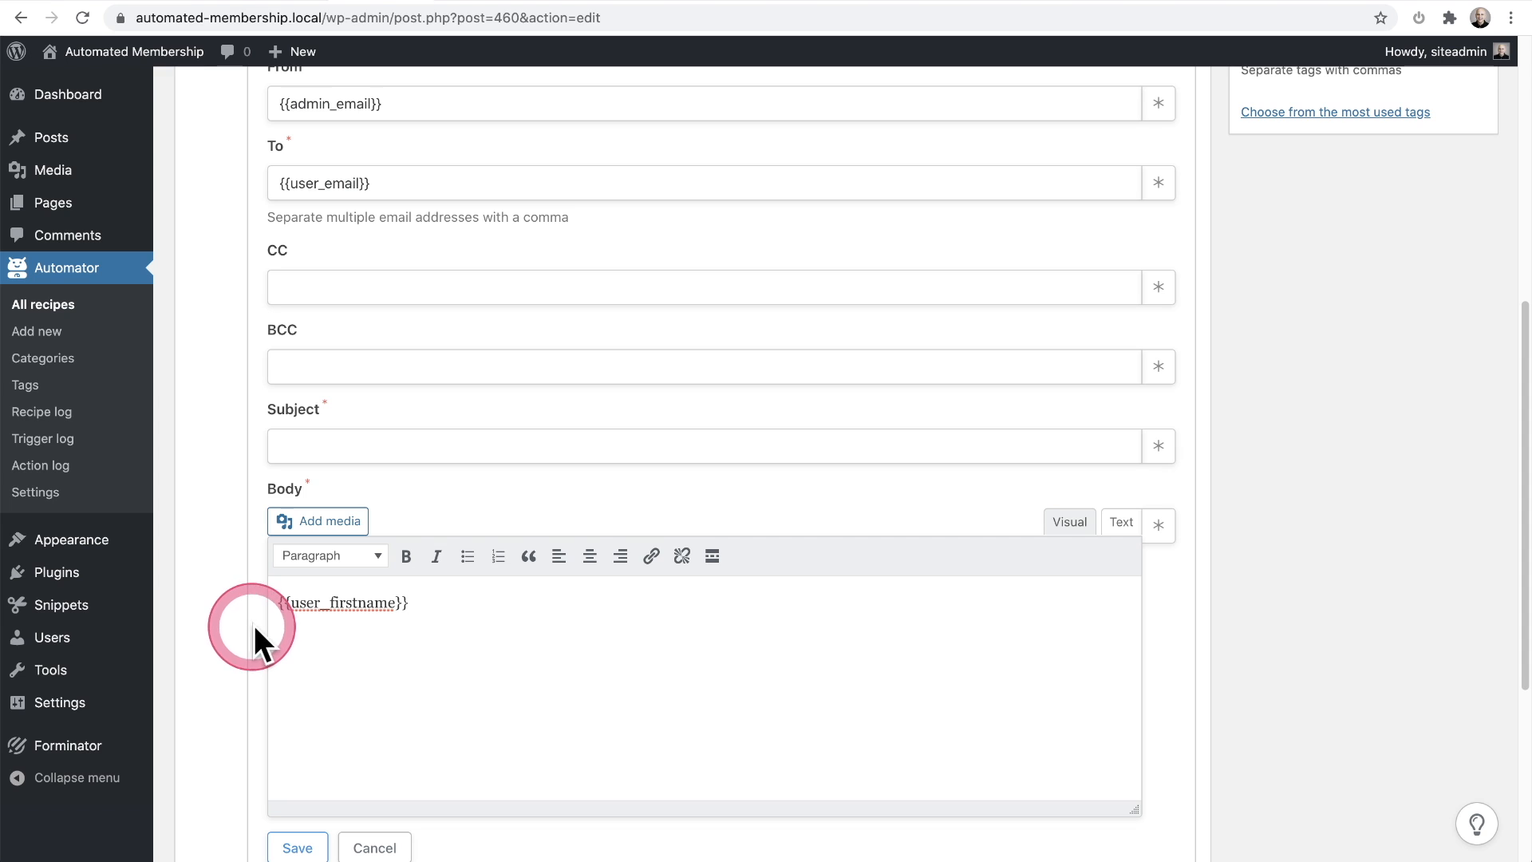
# - Add the greeting "Hi" before the first-name token in the email body and start new lines below it
pyautogui.click(272, 600)
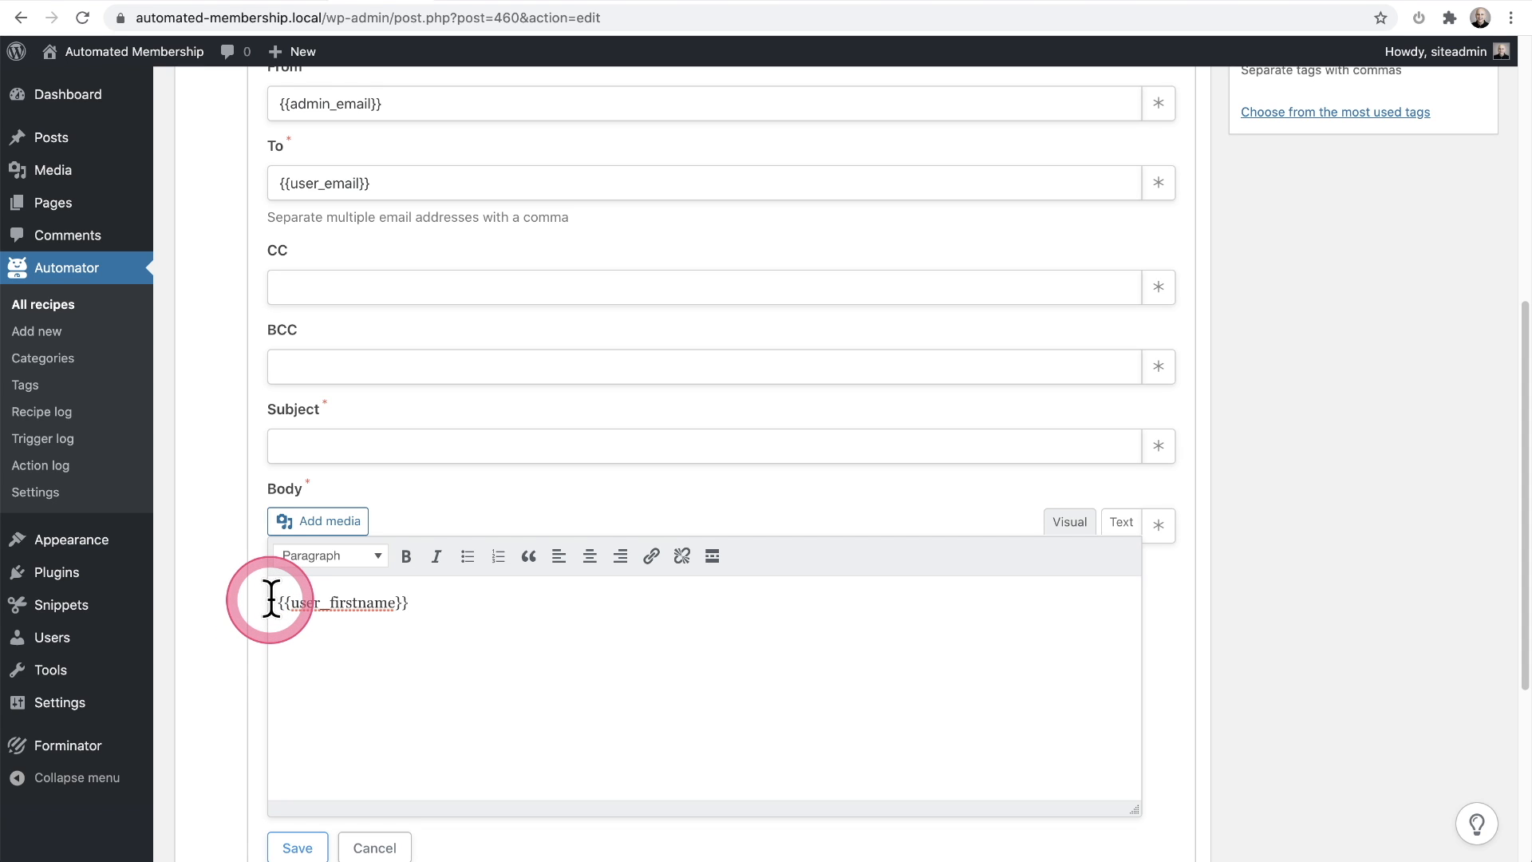
pyautogui.write('Hi')
pyautogui.click(395, 585)
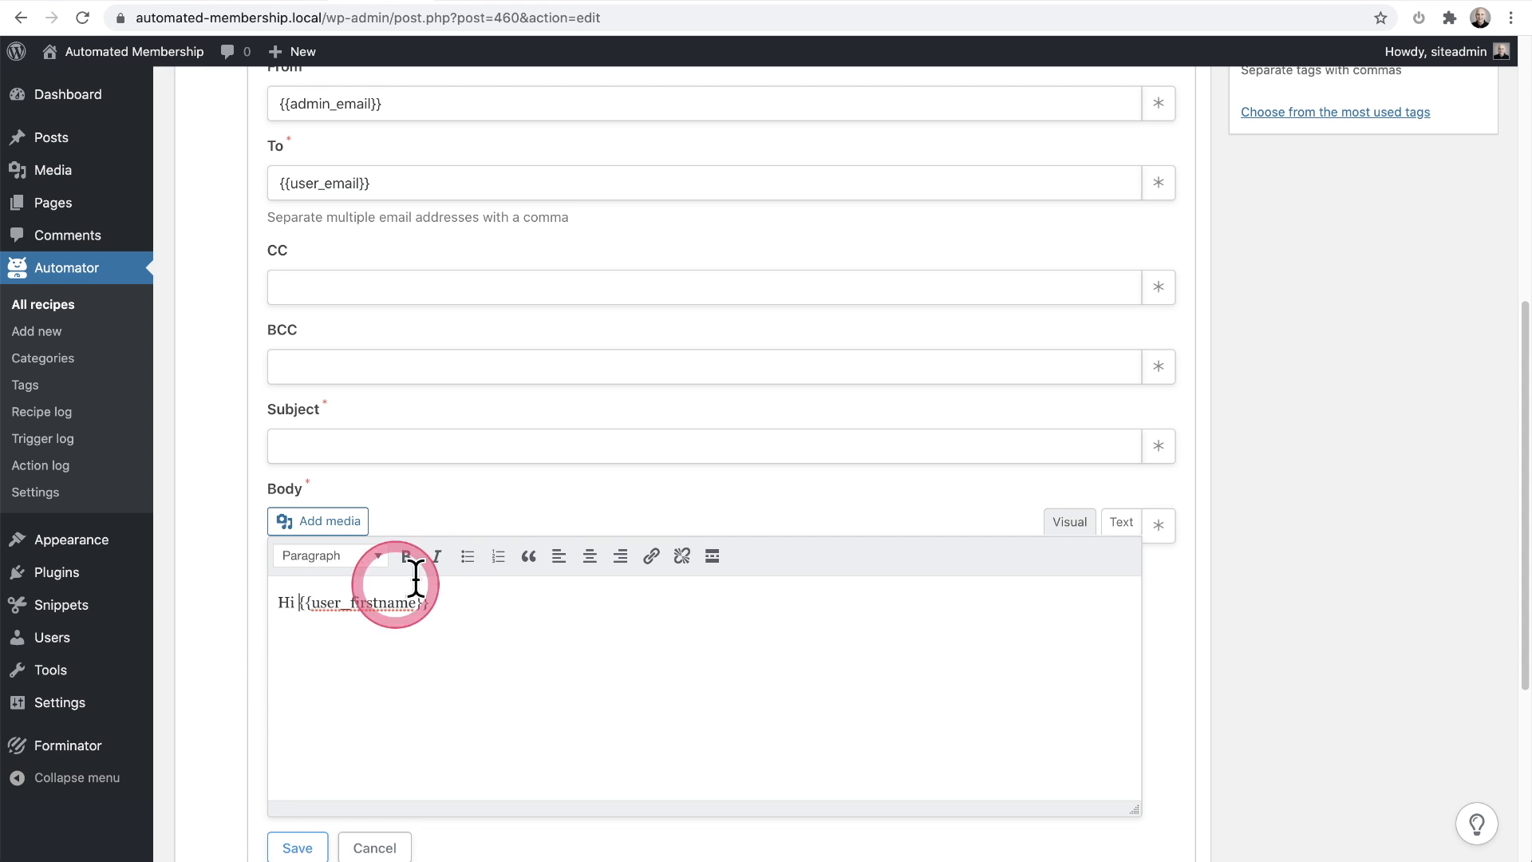
pyautogui.click(441, 600)
pyautogui.press('Return')
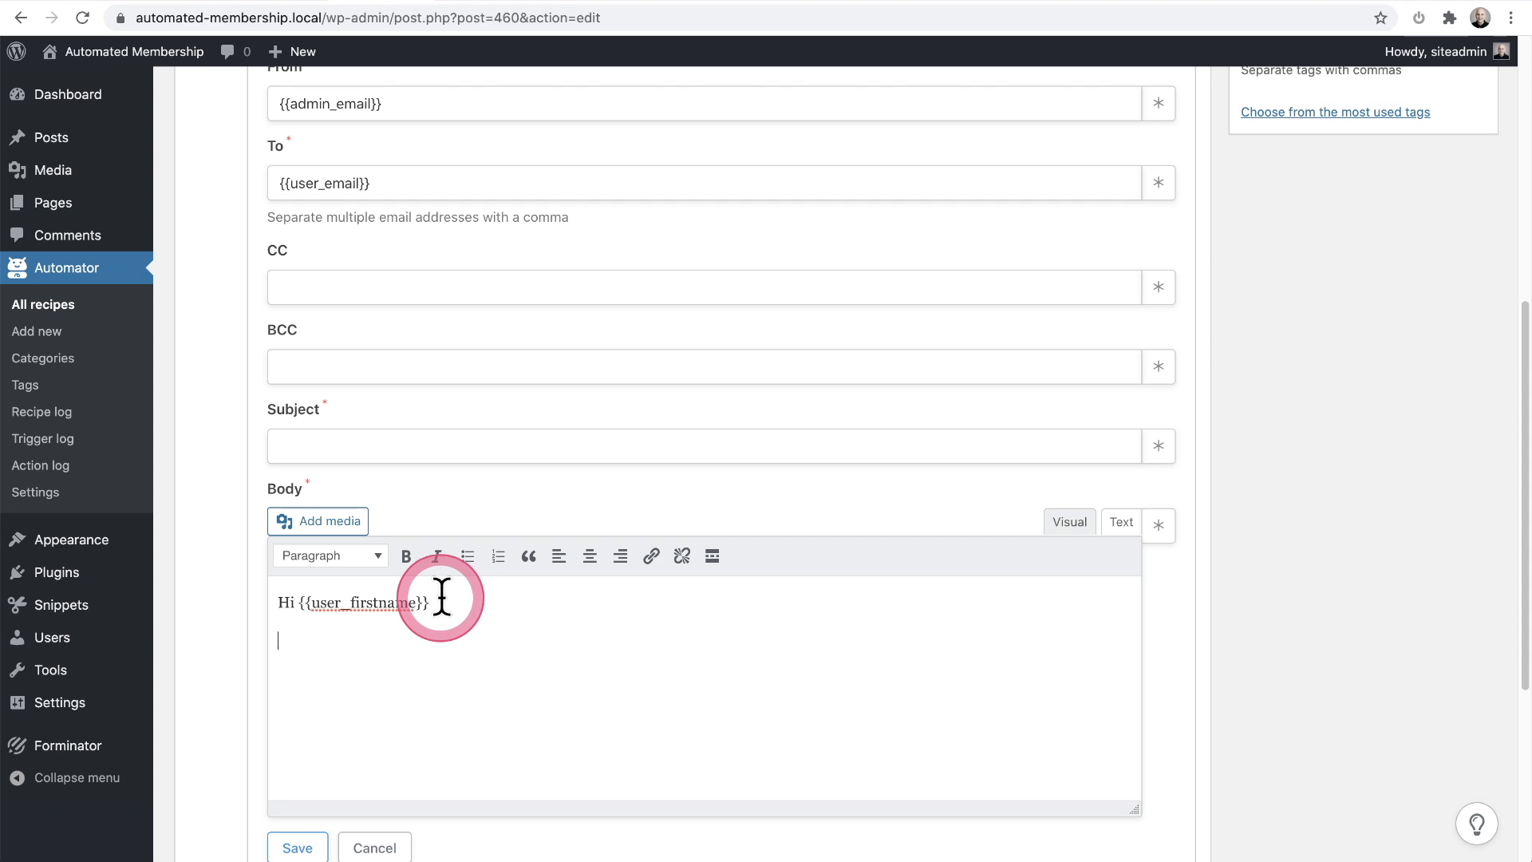
pyautogui.press('Return')
# - Set the email subject to "Welcome to the Gold Membership" and save the email action
pyautogui.scroll(-2, 384, 655)
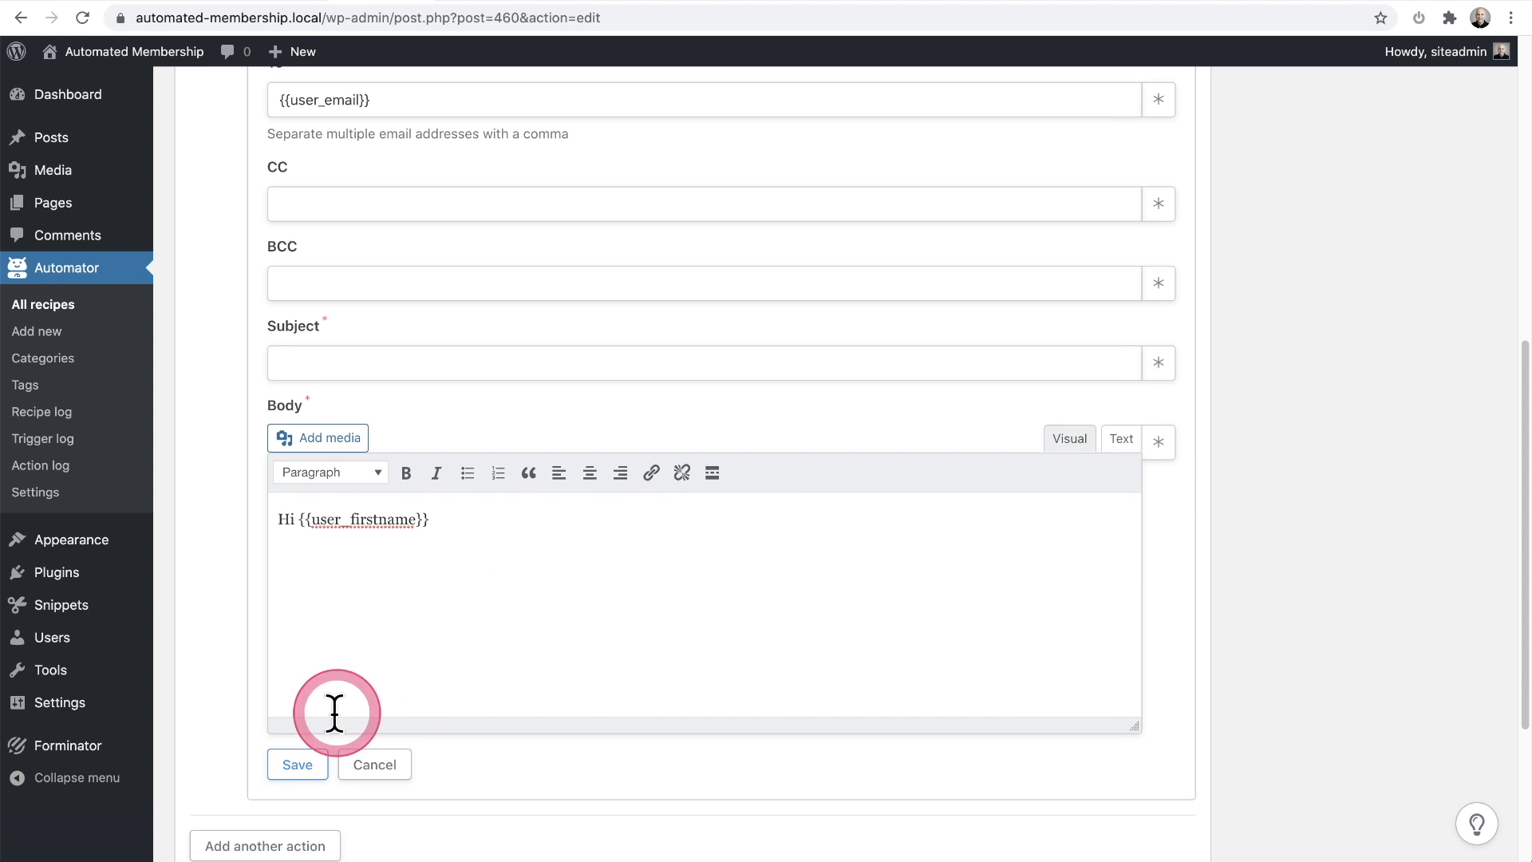
pyautogui.click(302, 764)
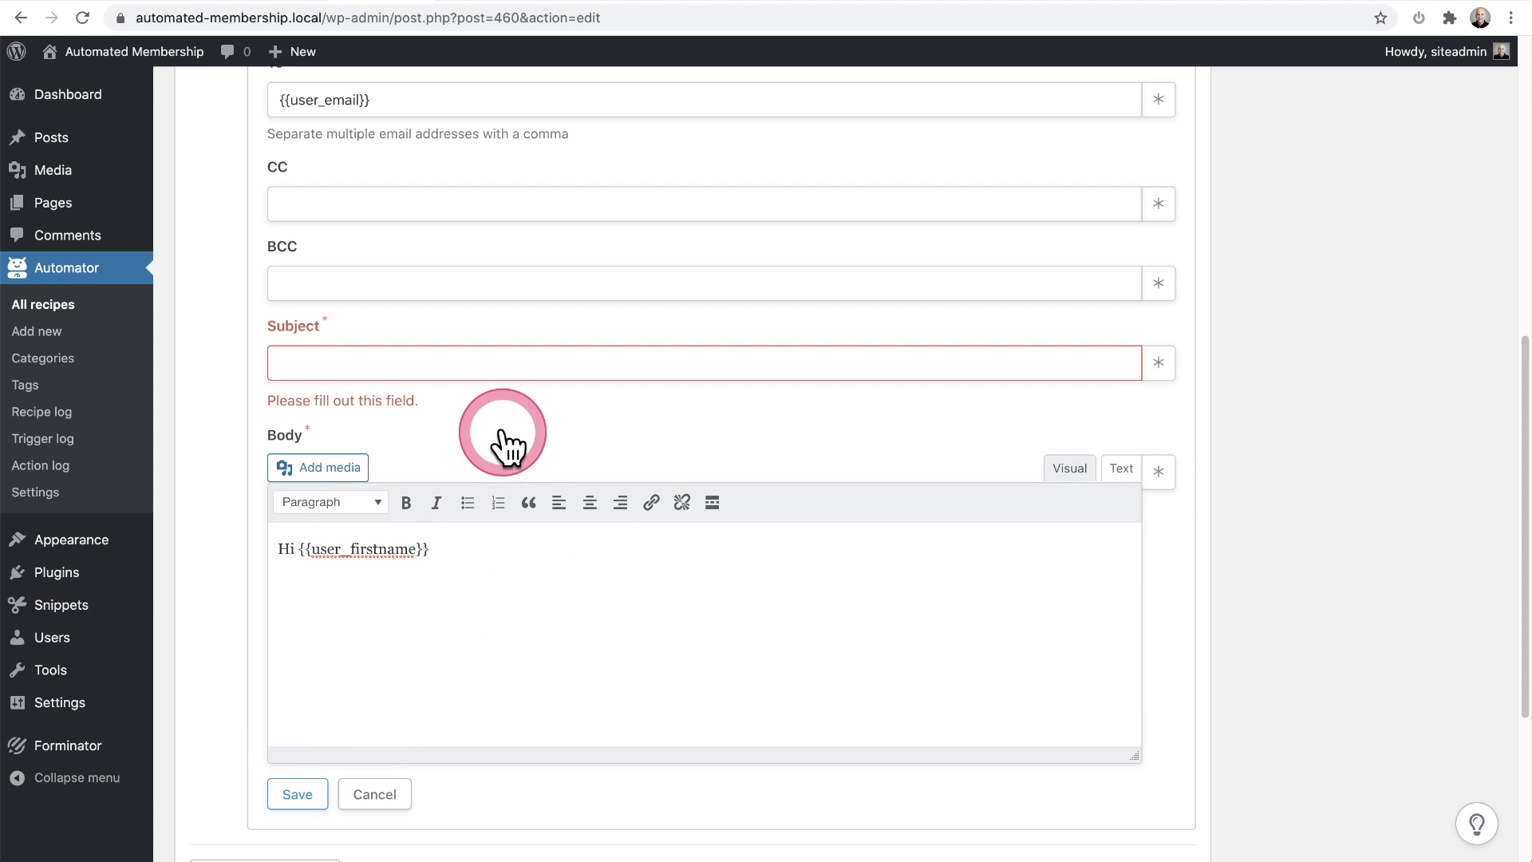
pyautogui.click(1157, 364)
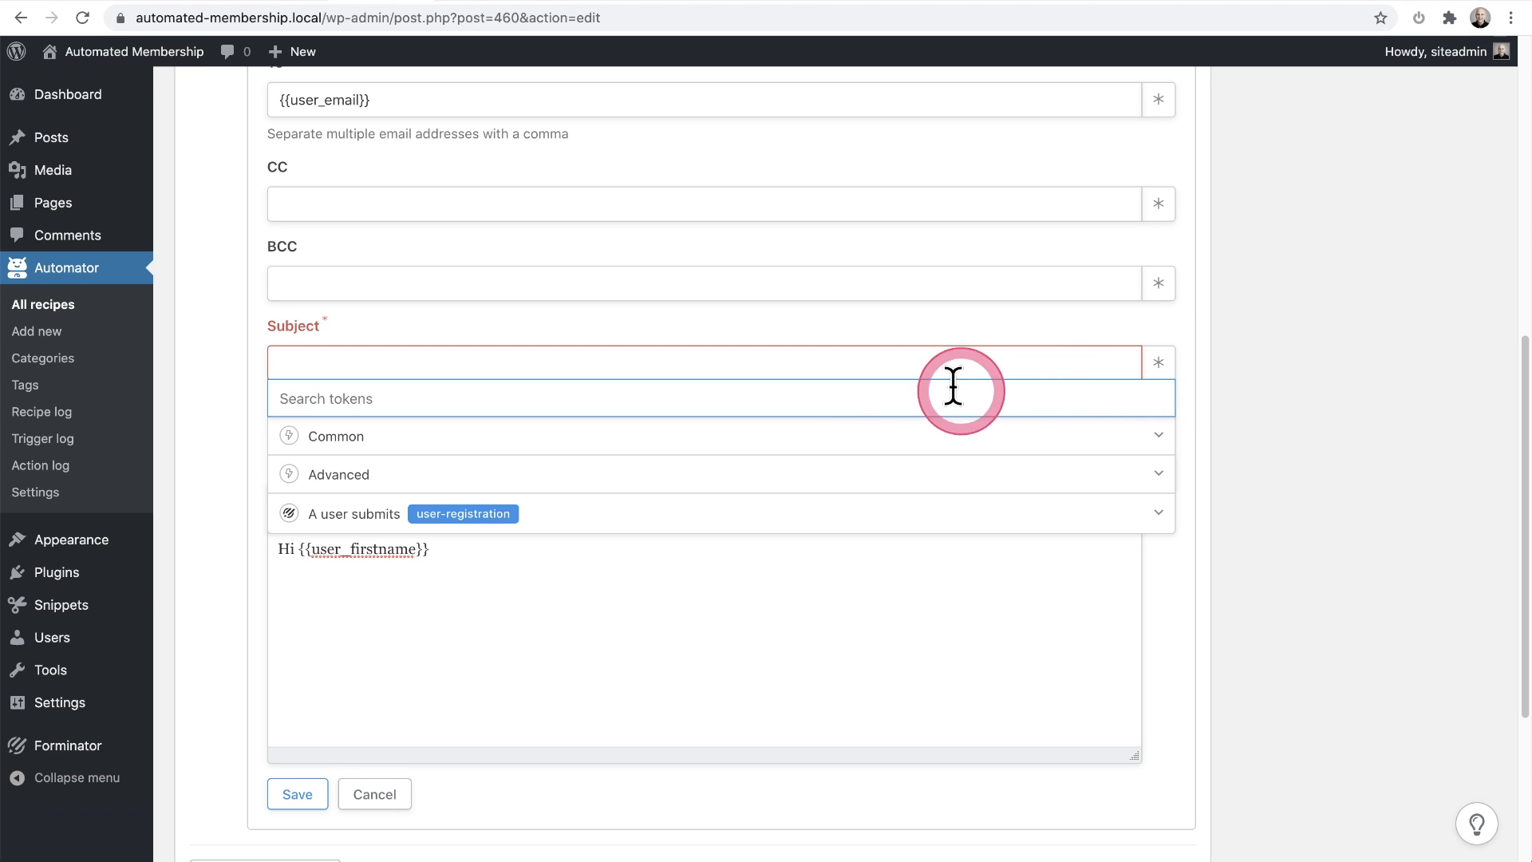
pyautogui.click(851, 359)
pyautogui.write('Welcome to the Gold Membership')
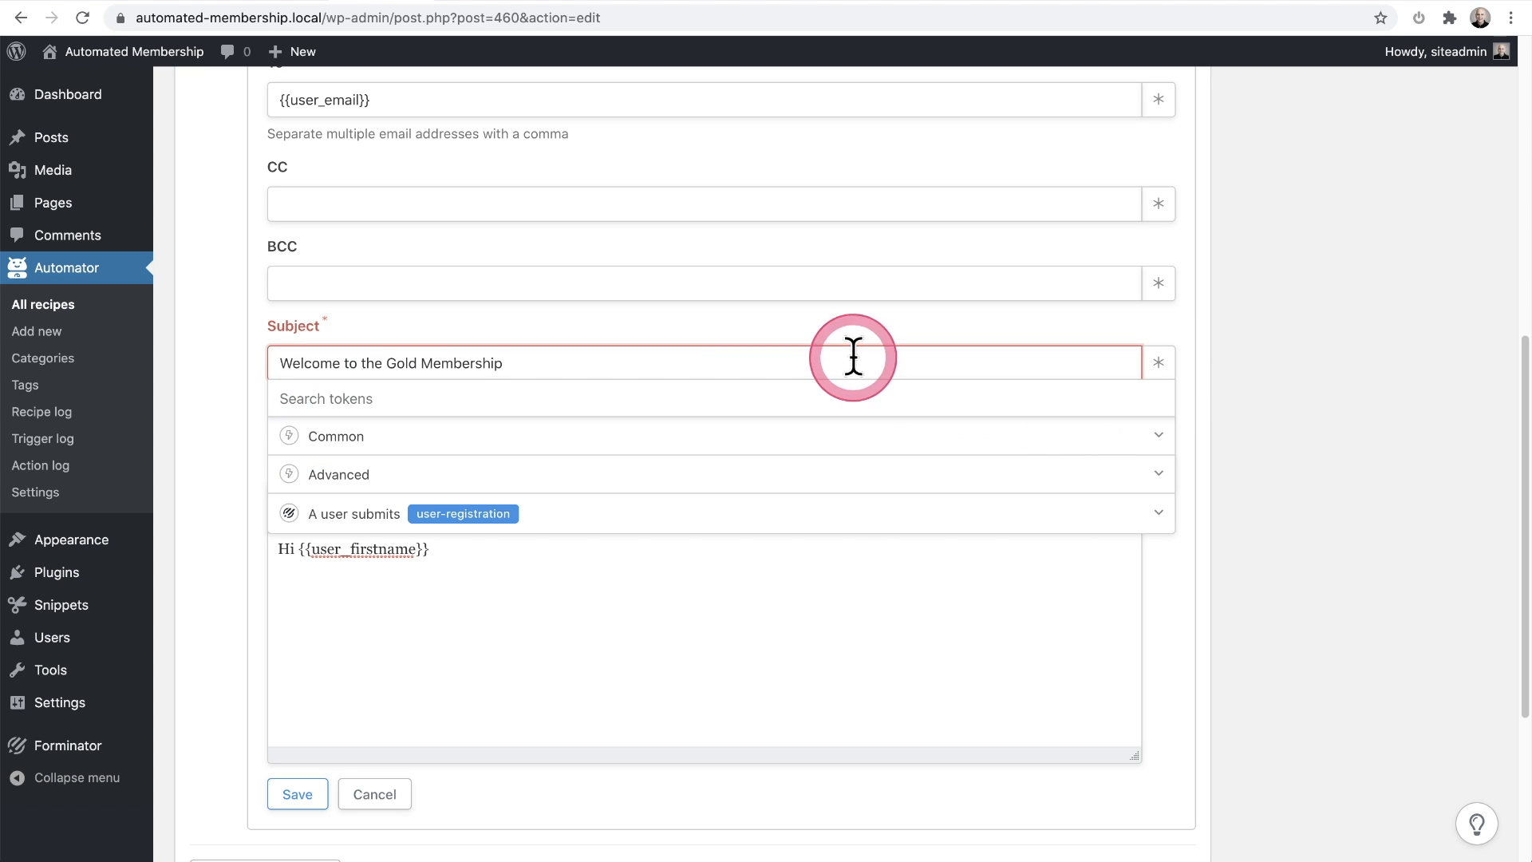
pyautogui.click(297, 794)
pyautogui.click(502, 604)
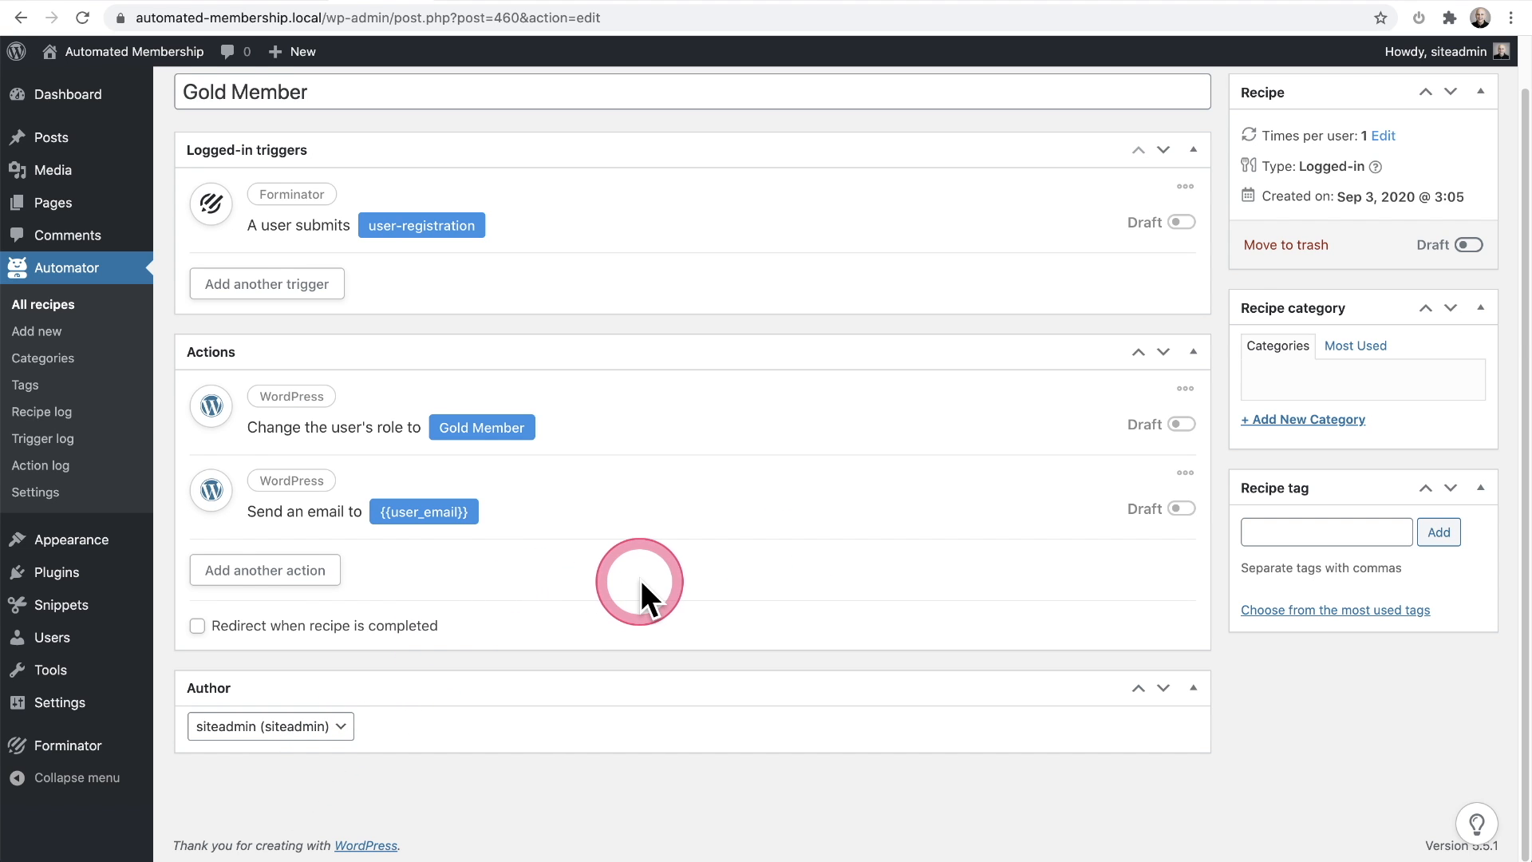
# - Set the user-registration trigger, both WordPress actions and the Gold Member recipe itself to Live
pyautogui.scroll(1, 640, 574)
pyautogui.click(683, 451)
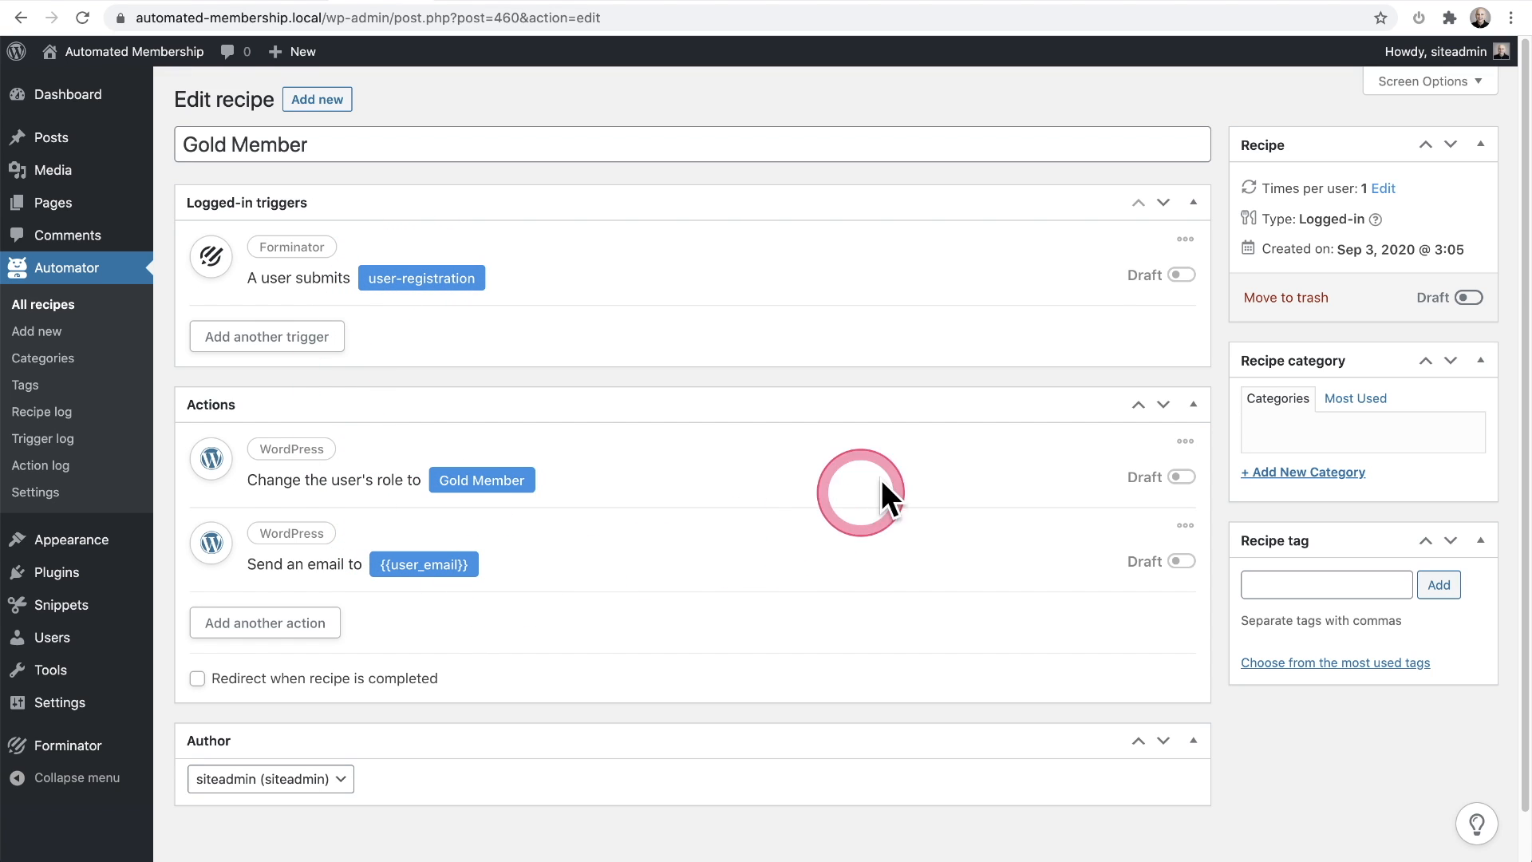
pyautogui.click(1182, 277)
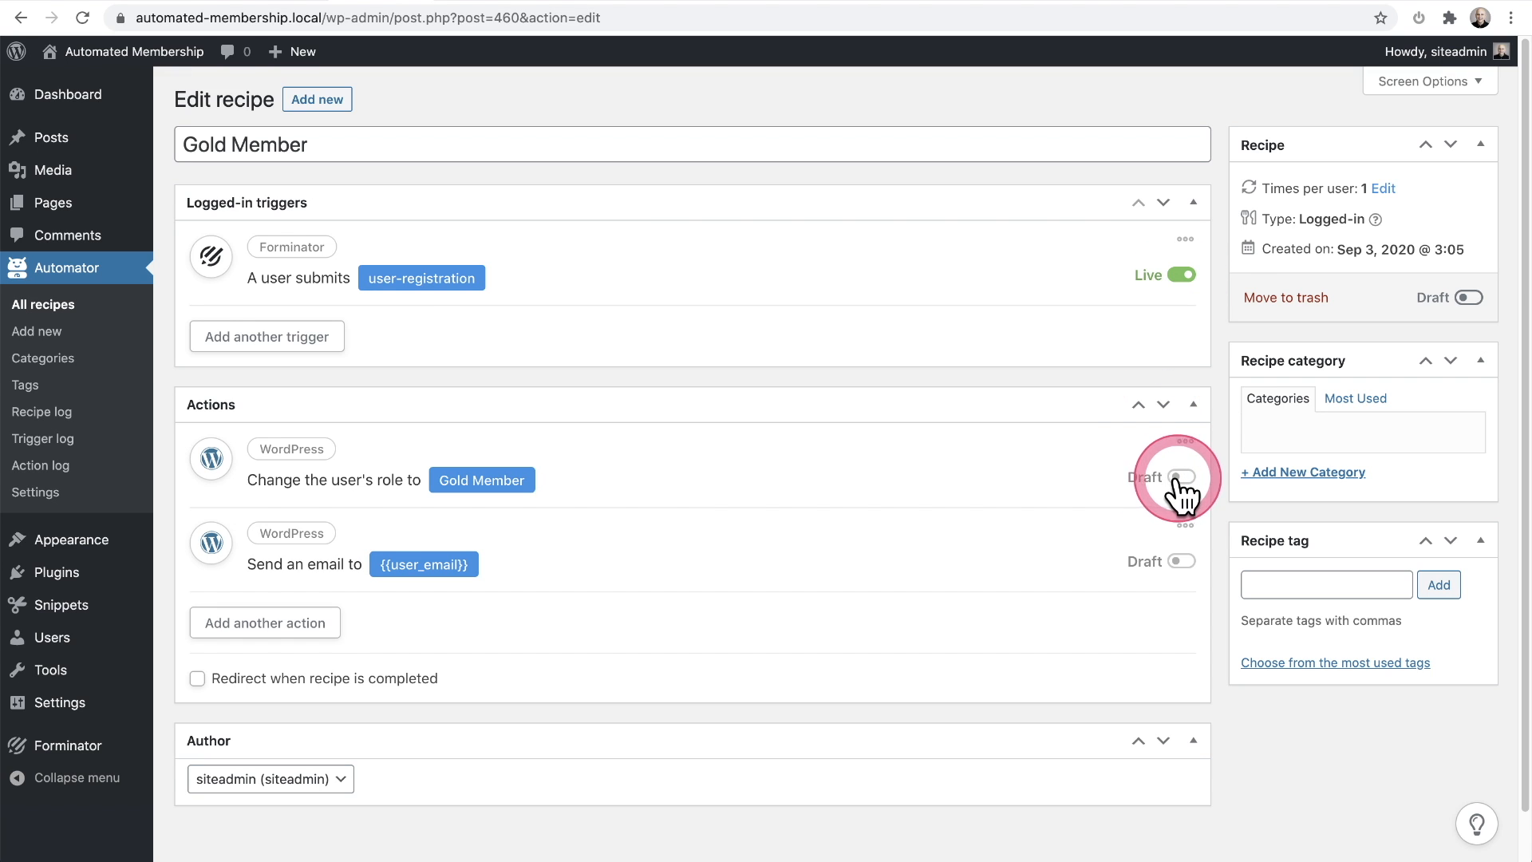
pyautogui.click(1182, 562)
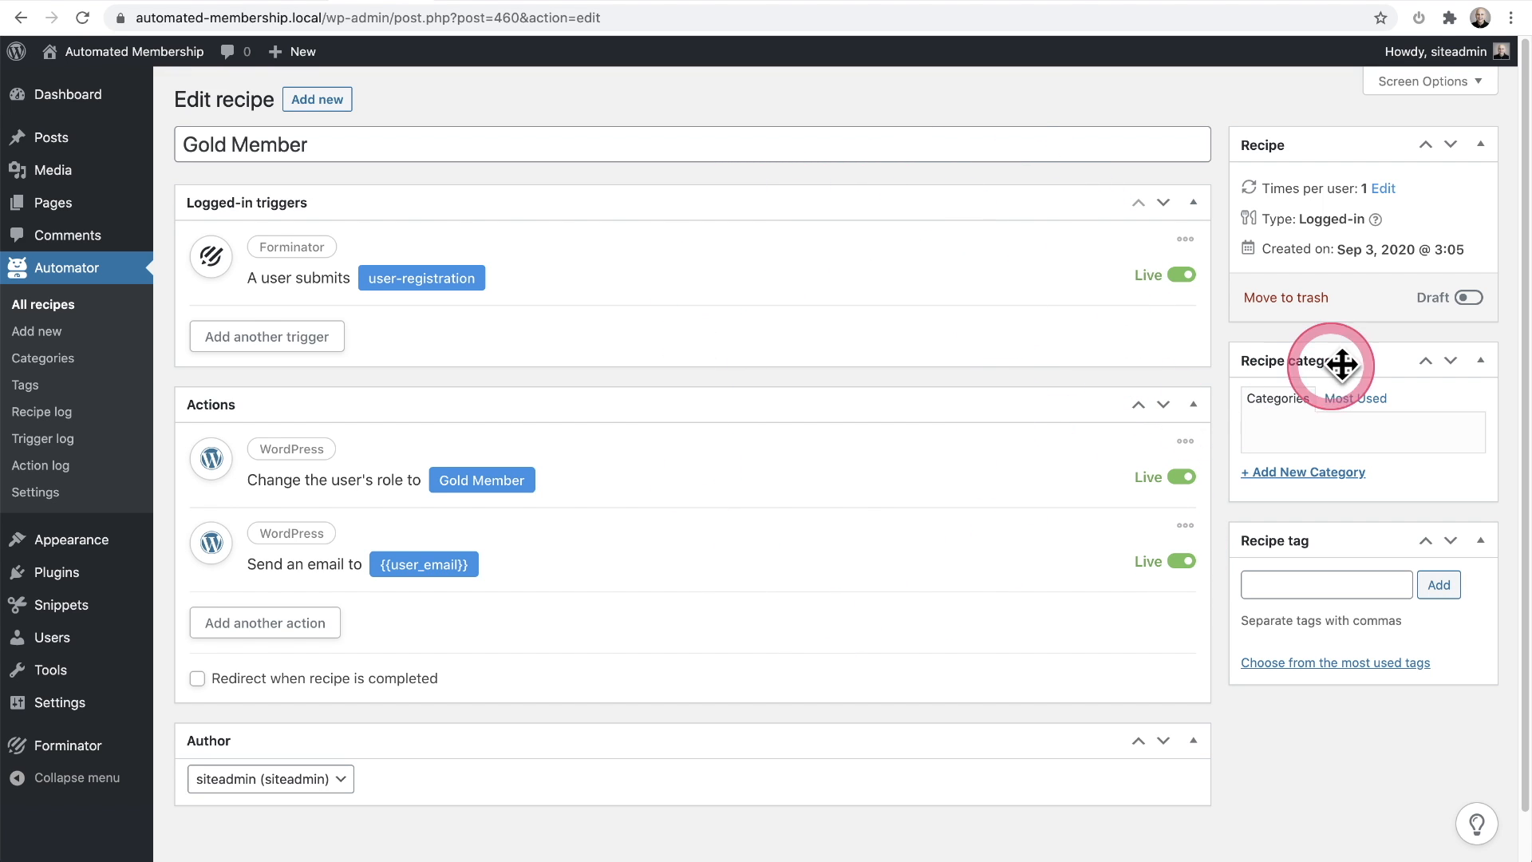
pyautogui.click(1475, 299)
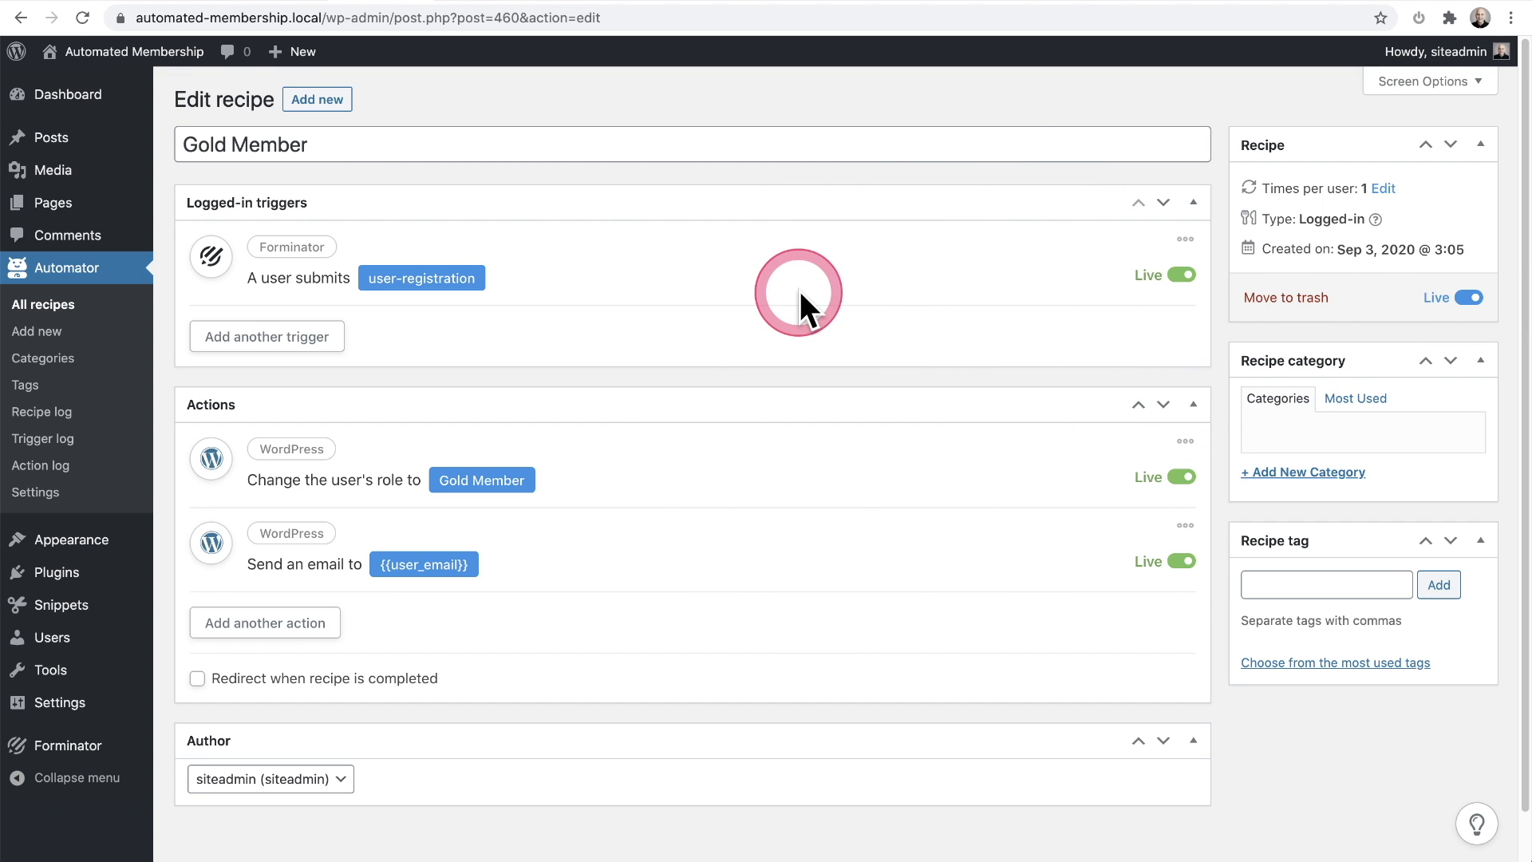